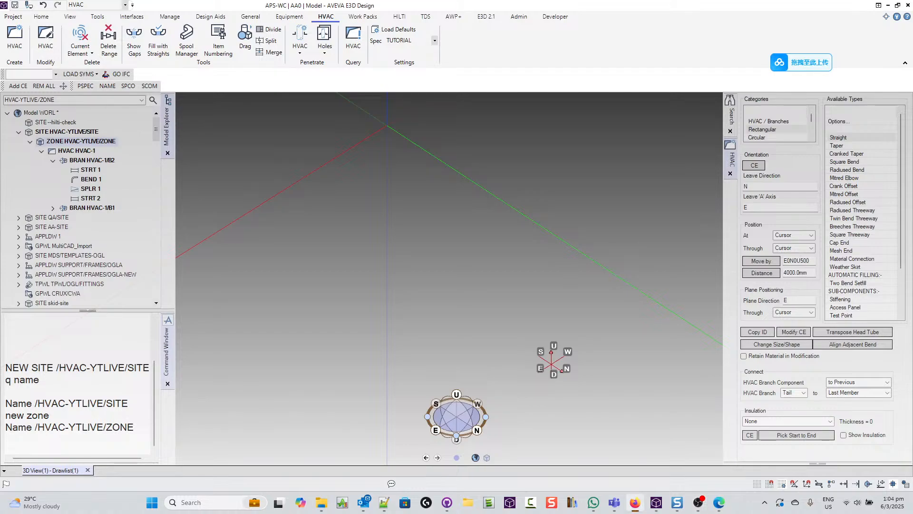
Clear the text from the Command Window.
{"action": "right_click", "coordinate": [60, 372]}
{"action": "left_click", "coordinate": [112, 430]}
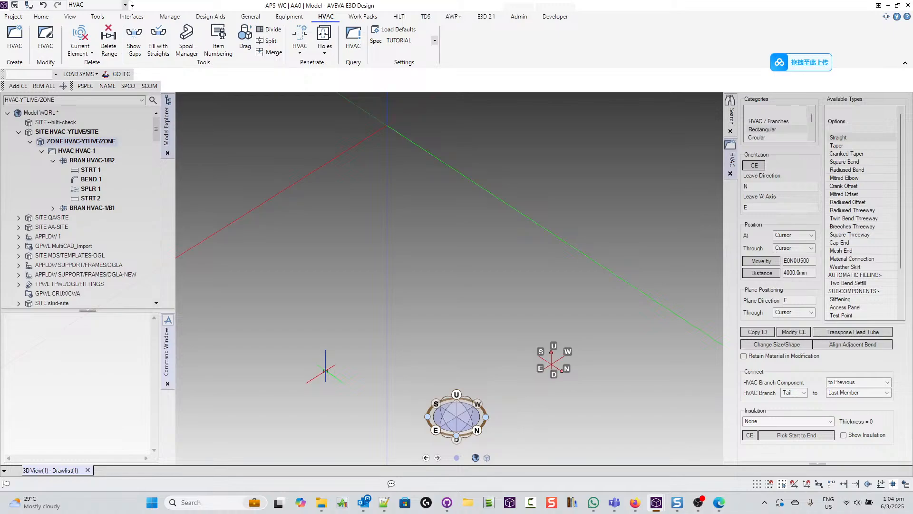
{"action": "middle_click_drag", "start_coordinate": [597, 371], "coordinate": [713, 371]}
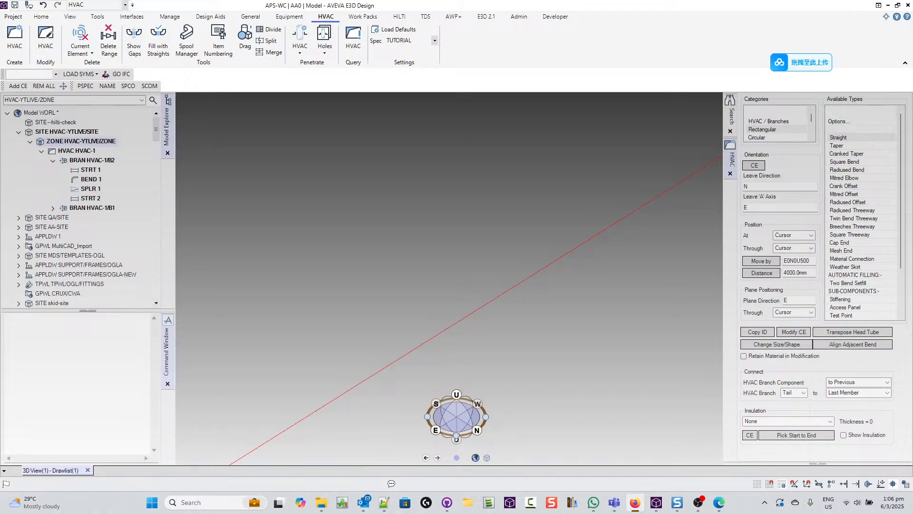
Switch to Outlook's HVAC - AVEVA meeting invitation, and move its window and the Teams meeting window off this screen.
{"action": "left_click", "coordinate": [371, 506]}
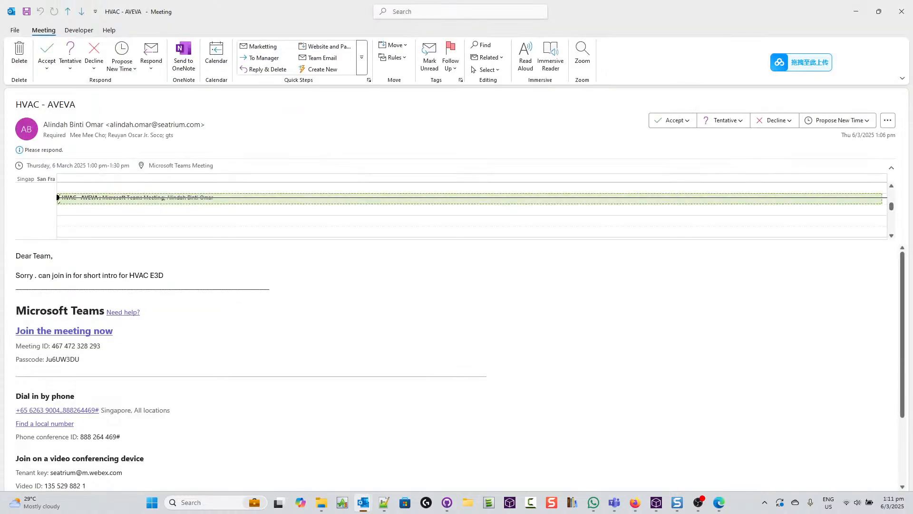
{"action": "left_click_drag", "start_coordinate": [623, 23], "coordinate": [628, 0]}
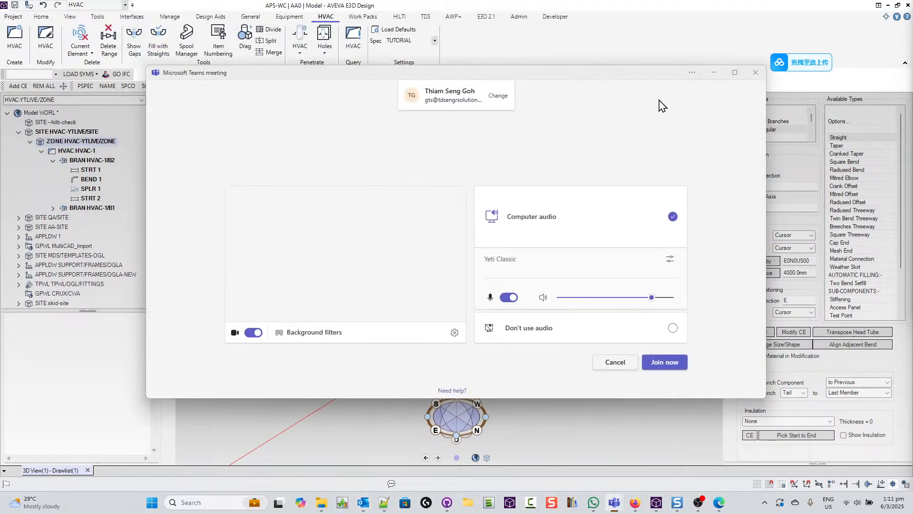
{"action": "left_click_drag", "start_coordinate": [621, 73], "coordinate": [912, 107]}
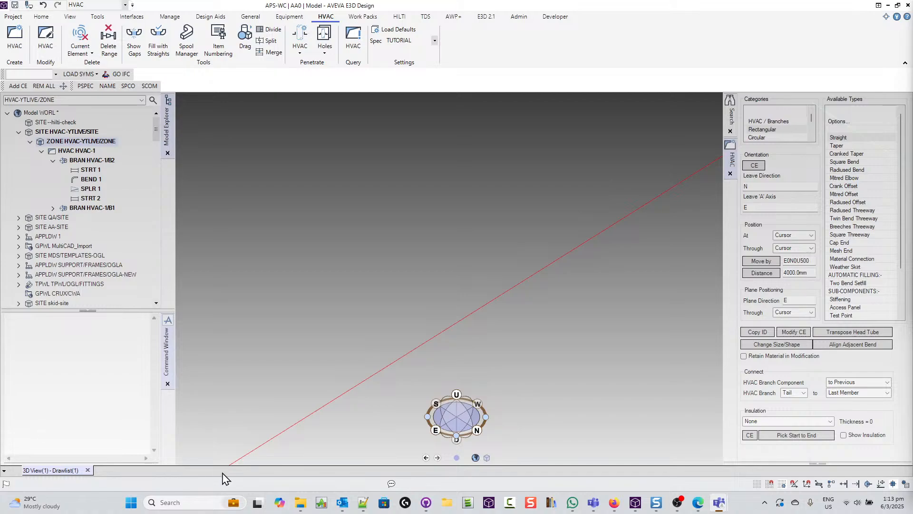
Set the computer's sound output device to Speakers (Yeti Classic).
{"action": "left_click", "coordinate": [859, 506]}
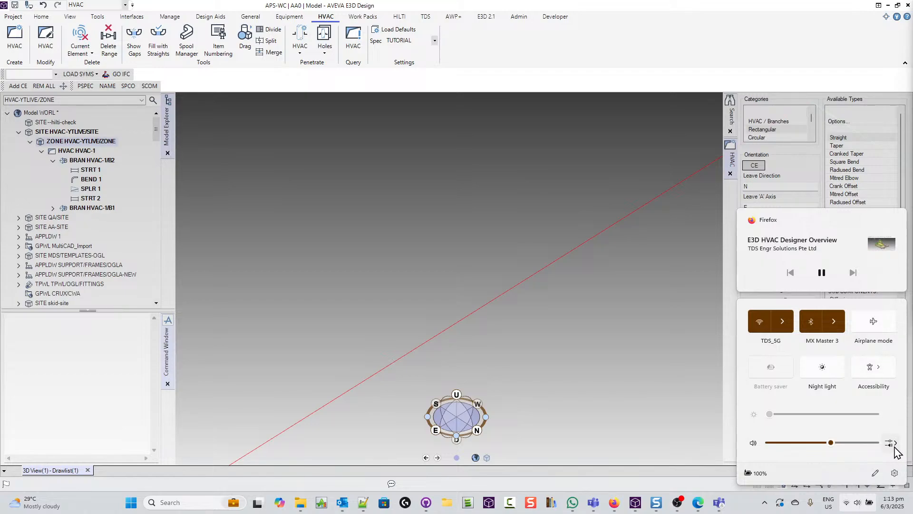
{"action": "left_click", "coordinate": [889, 443]}
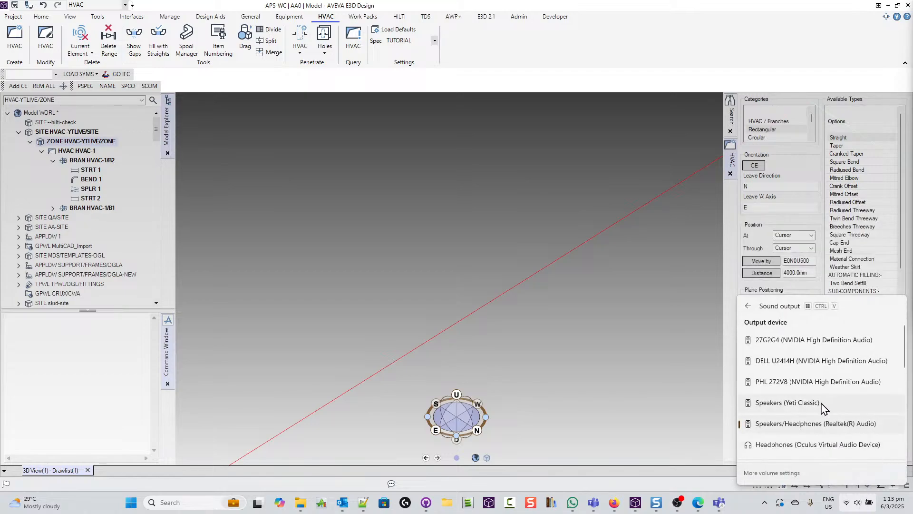
{"action": "left_click", "coordinate": [821, 404]}
{"action": "left_click", "coordinate": [546, 310]}
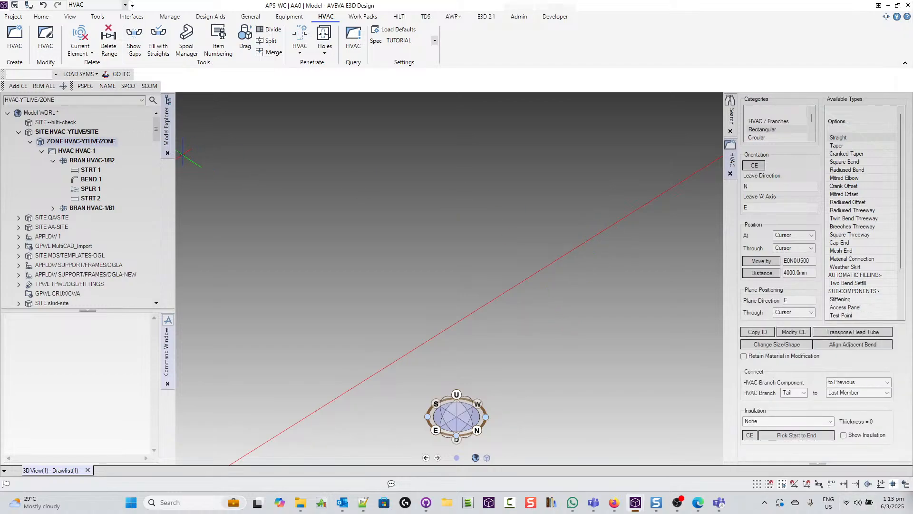
Collapse HVAC-1 in the model tree and select the HVAC discipline with the TUTORIAL specification.
{"action": "left_click", "coordinate": [41, 150]}
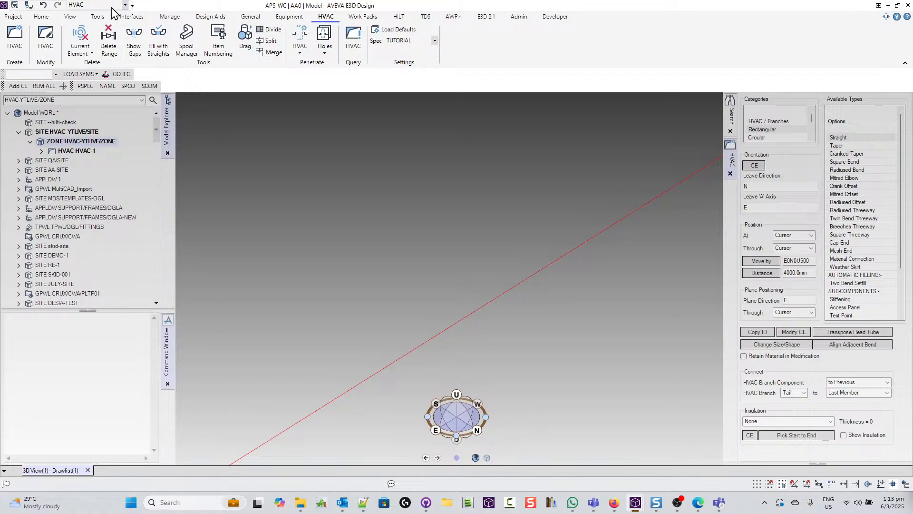
{"action": "left_click", "coordinate": [112, 8]}
{"action": "left_click", "coordinate": [86, 20]}
{"action": "left_click", "coordinate": [434, 41]}
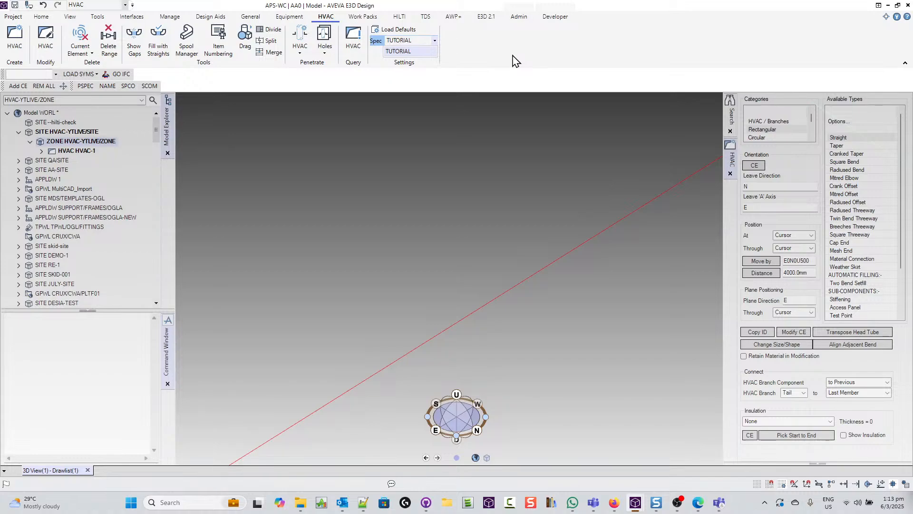
{"action": "left_click", "coordinate": [403, 32]}
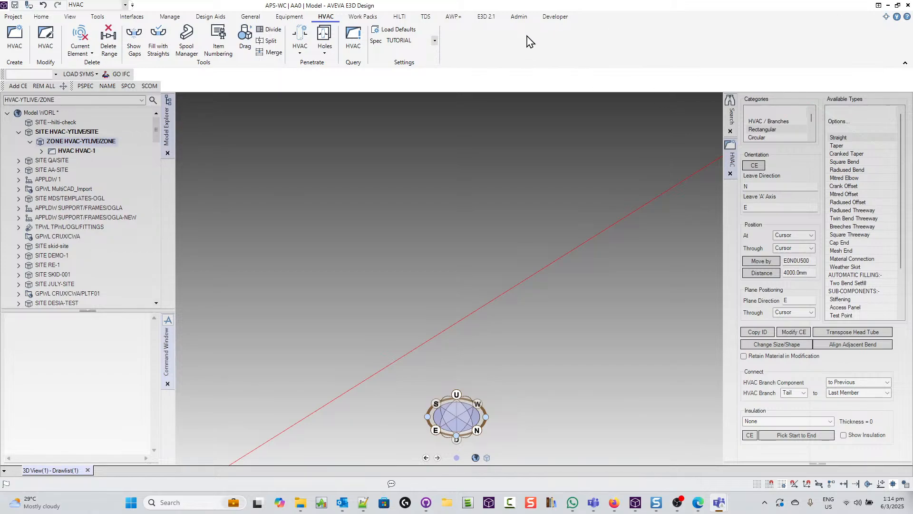
Examine the rectangular duct settings of the TUTORIAL specification in the HVAC Spec Generator, leaving it without saving.
{"action": "left_click", "coordinate": [519, 17]}
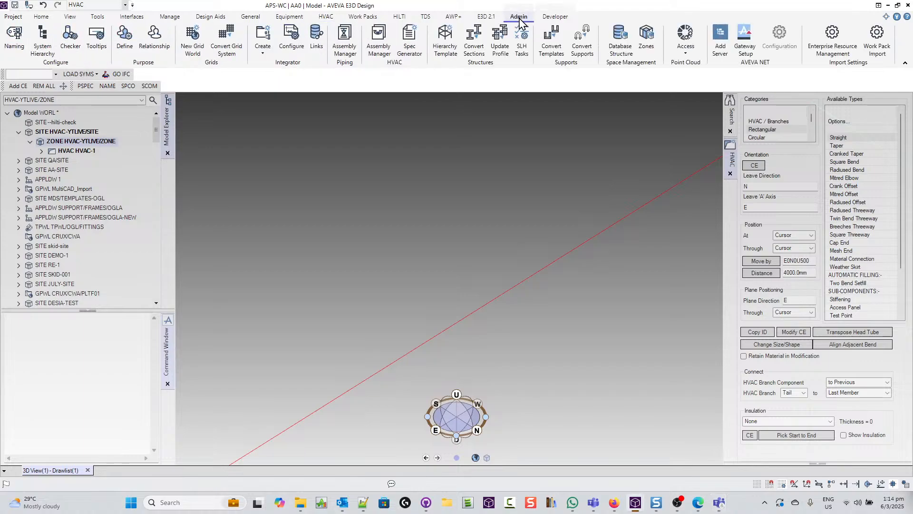
{"action": "left_click", "coordinate": [411, 48]}
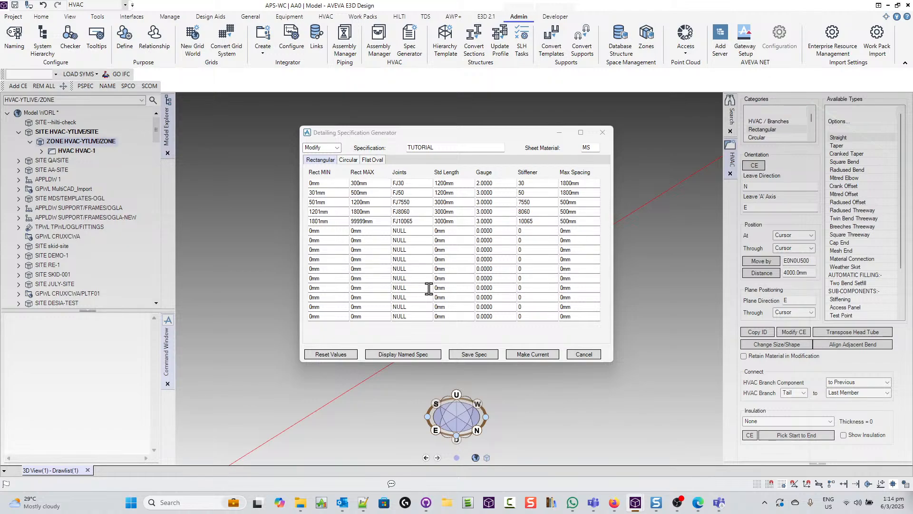
{"action": "left_click", "coordinate": [597, 356]}
Return to the HVAC tools and close the docked HVAC and Search forms beside the 3D view.
{"action": "left_click", "coordinate": [326, 17]}
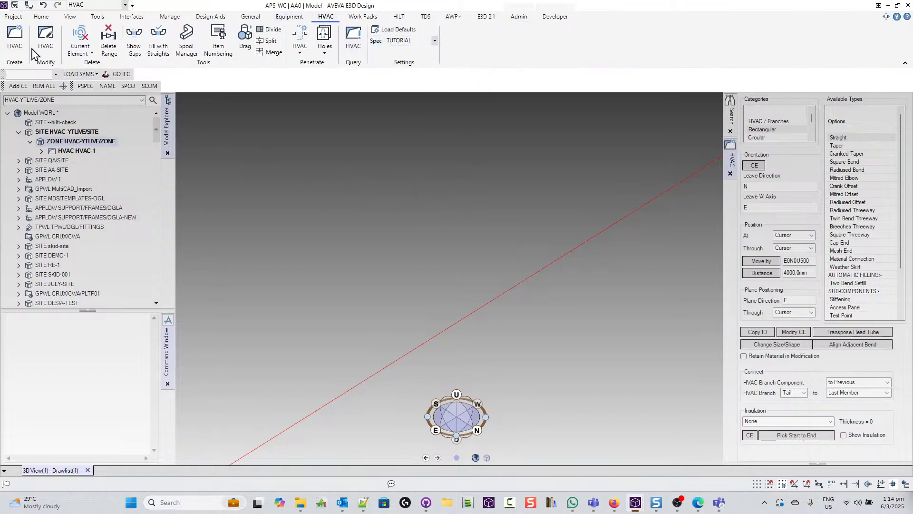
{"action": "left_click", "coordinate": [730, 174]}
{"action": "left_click", "coordinate": [730, 130]}
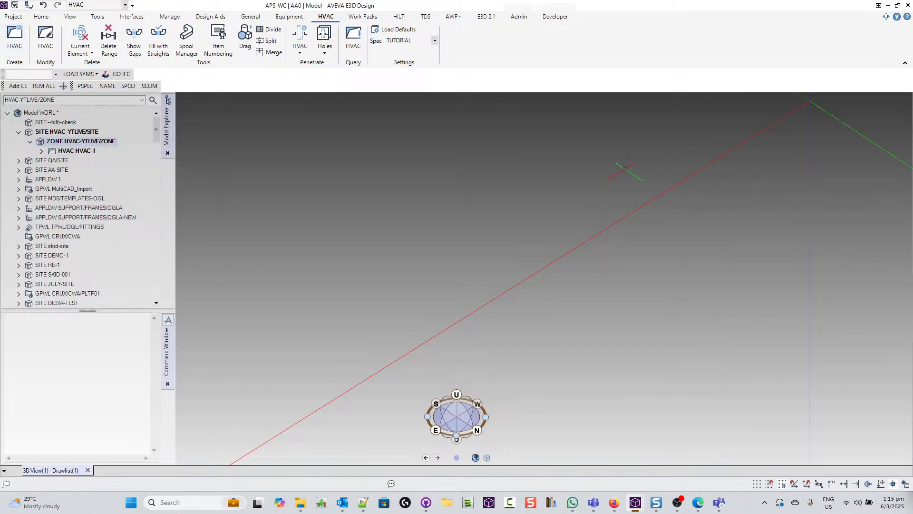
Create an HVAC system element named HVAC-SYS-1 in the HVAC-YTLIVE/ZONE zone, with No System as primary system.
{"action": "left_click", "coordinate": [15, 42]}
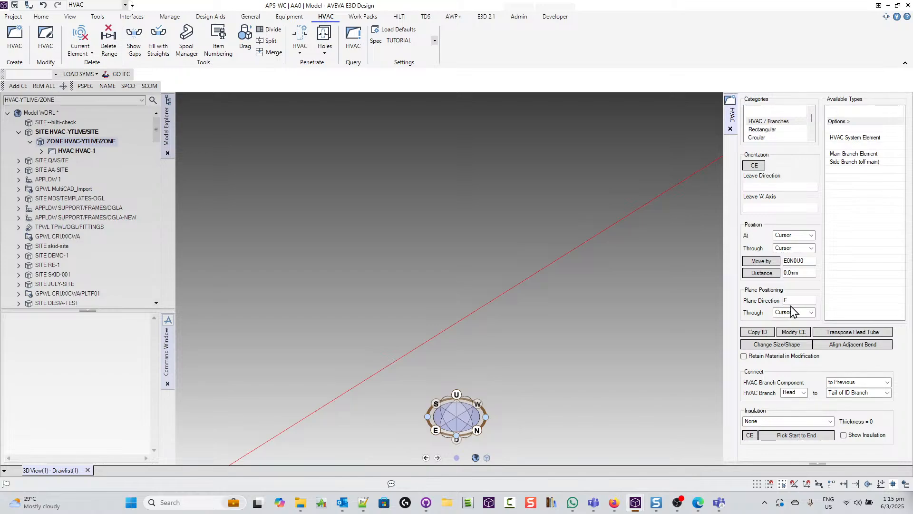
{"action": "double_click", "coordinate": [868, 138]}
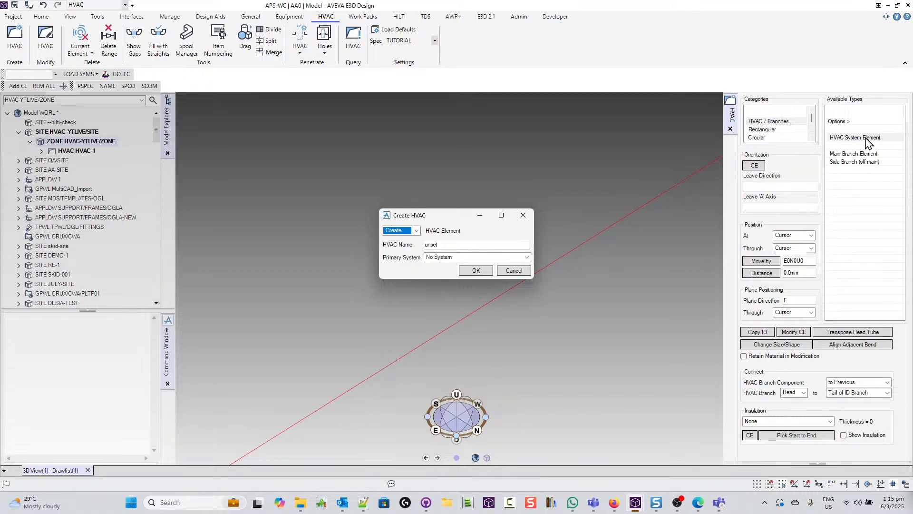
{"action": "double_click", "coordinate": [464, 244]}
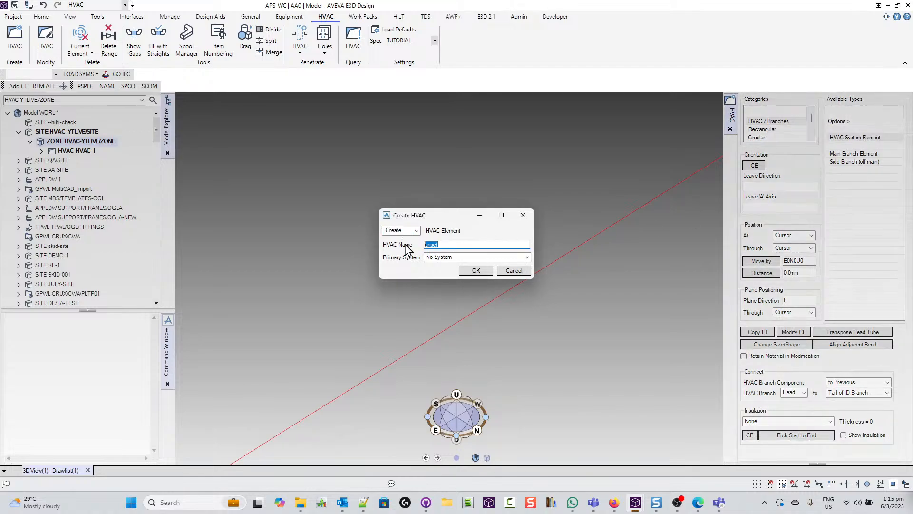
{"action": "type", "text": "HVAC-SYS-1"}
{"action": "left_click", "coordinate": [476, 271]}
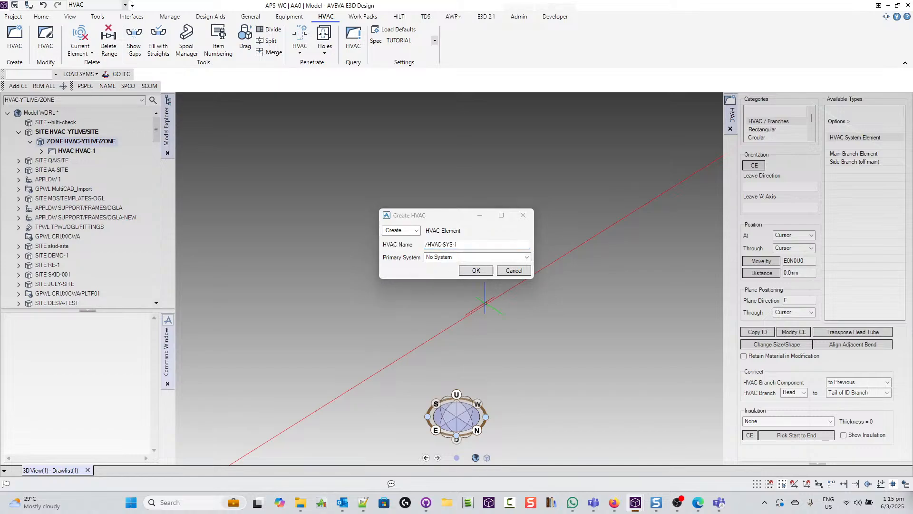
{"action": "left_click", "coordinate": [476, 270]}
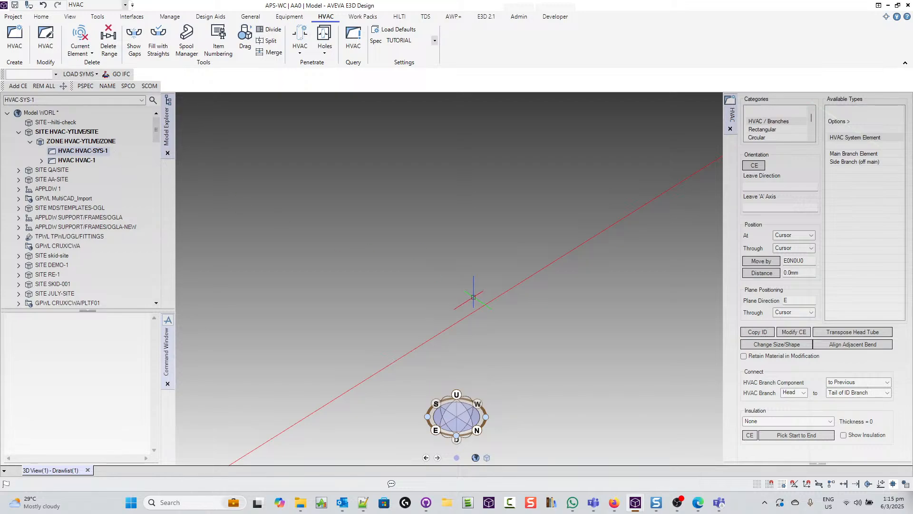
Start a main branch element under HVAC-SYS-1 with a Rect head shape, and view its reference picture.
{"action": "double_click", "coordinate": [856, 154]}
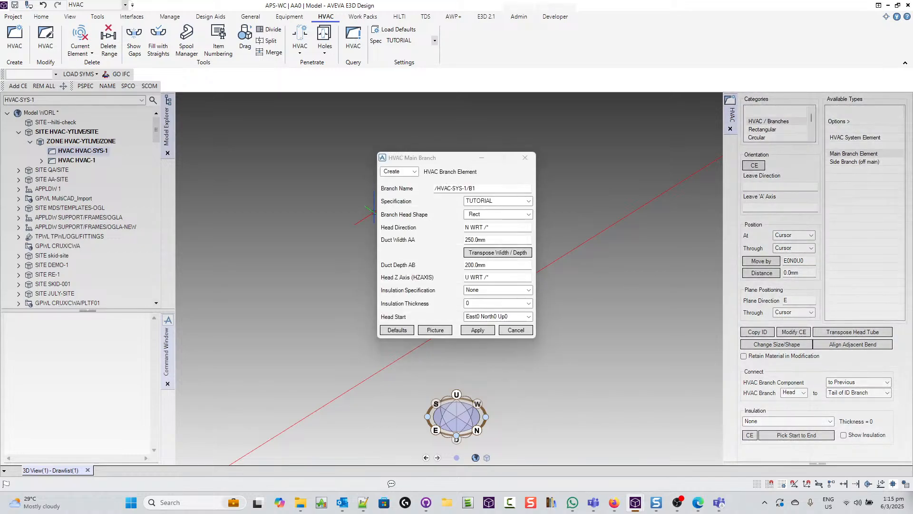
{"action": "left_click", "coordinate": [529, 215]}
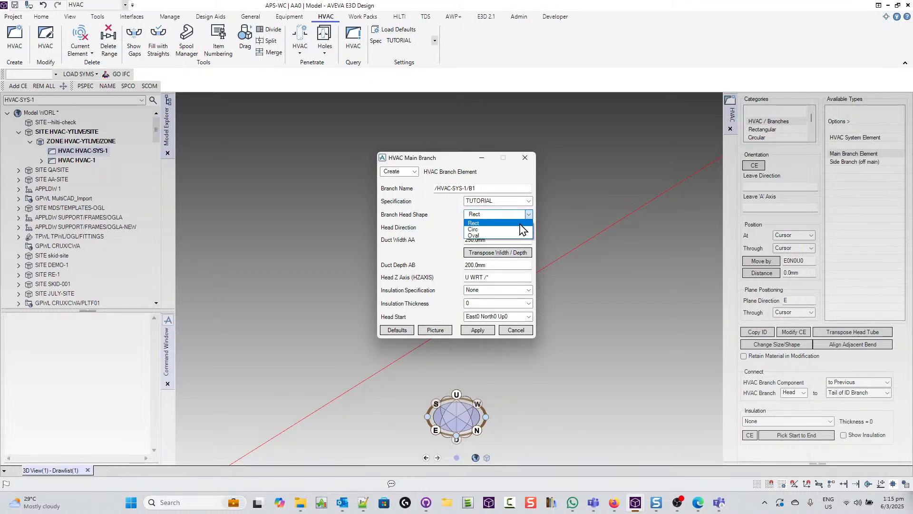
{"action": "left_click", "coordinate": [518, 223]}
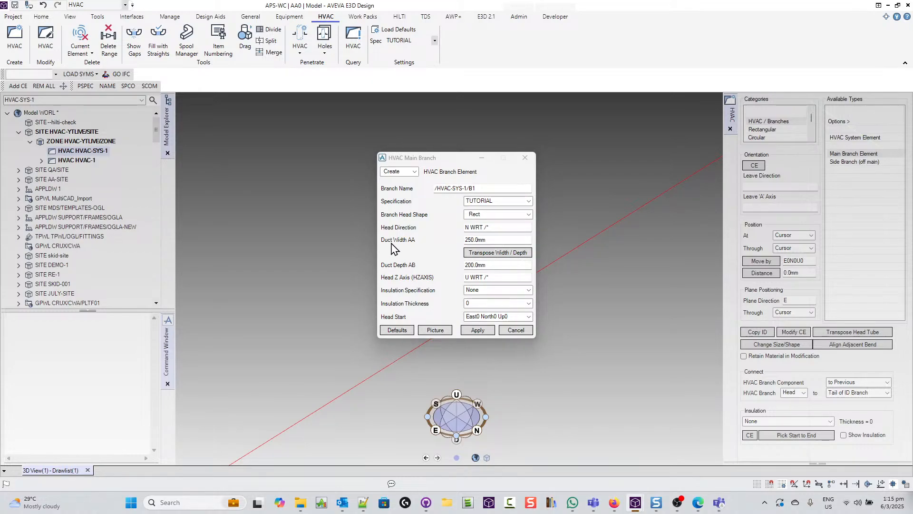
{"action": "left_click", "coordinate": [435, 330]}
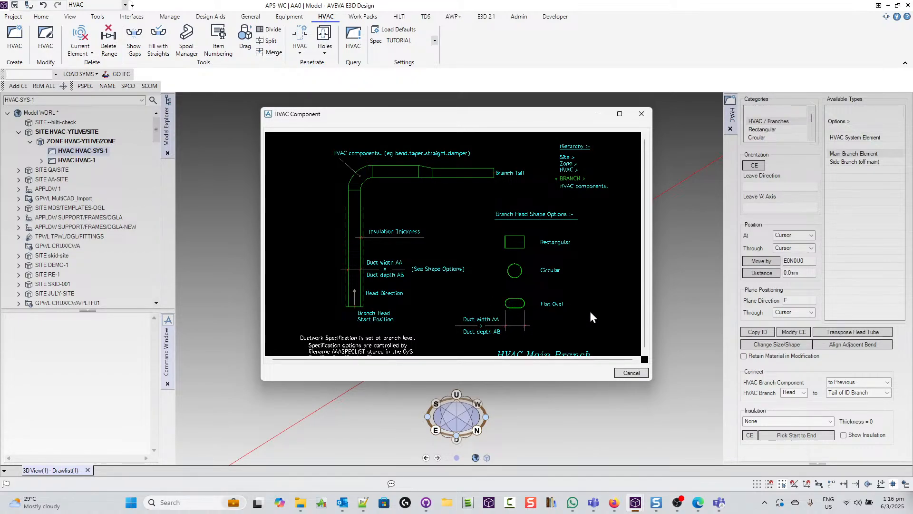
{"action": "left_click", "coordinate": [641, 115]}
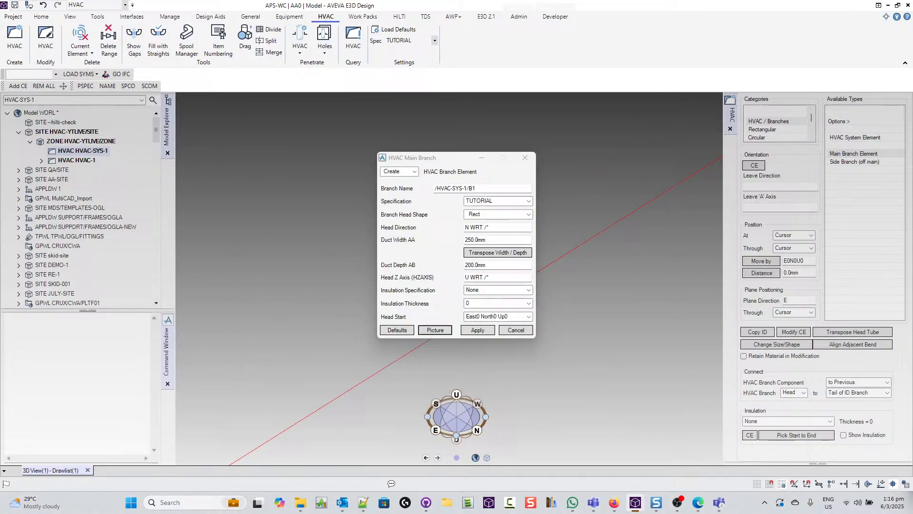
Set the main branch's Duct Width AA to 400 mm and Duct Depth AB to 200 mm.
{"action": "left_click", "coordinate": [497, 239]}
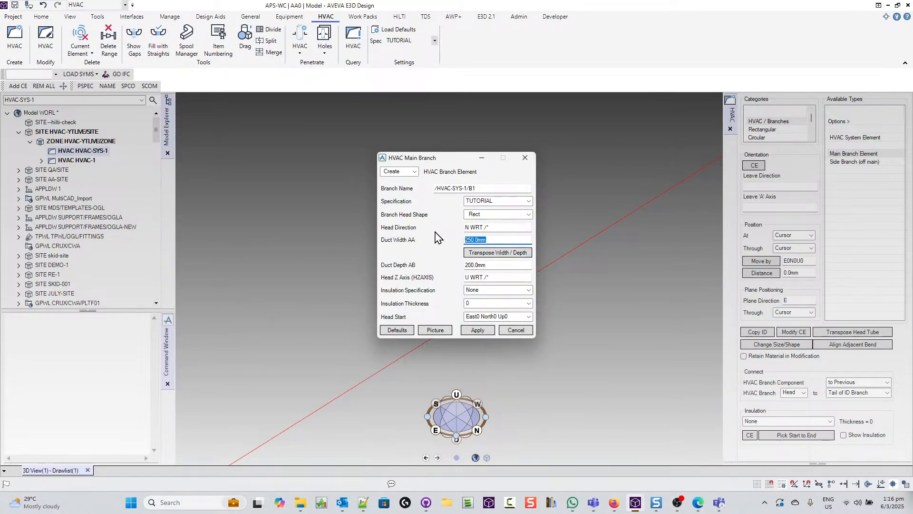
{"action": "type", "text": "200"}
{"action": "key", "text": "Return"}
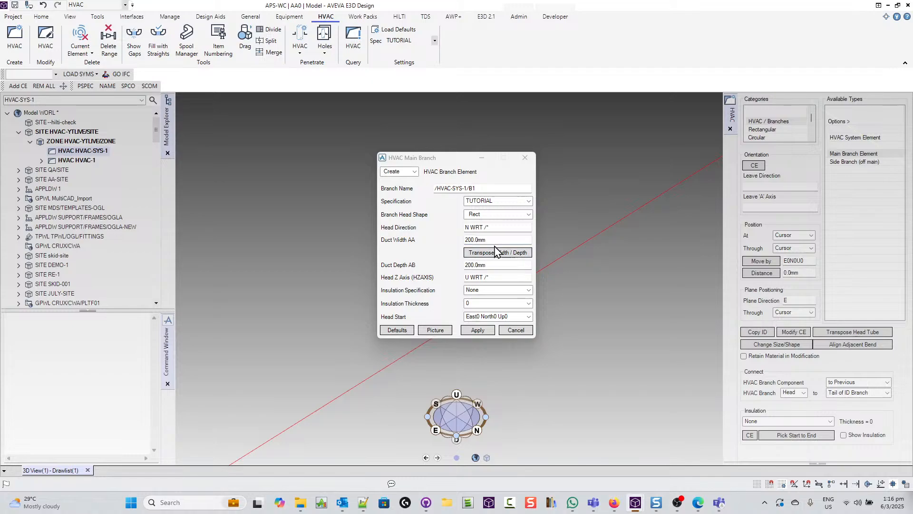
{"action": "type", "text": "400"}
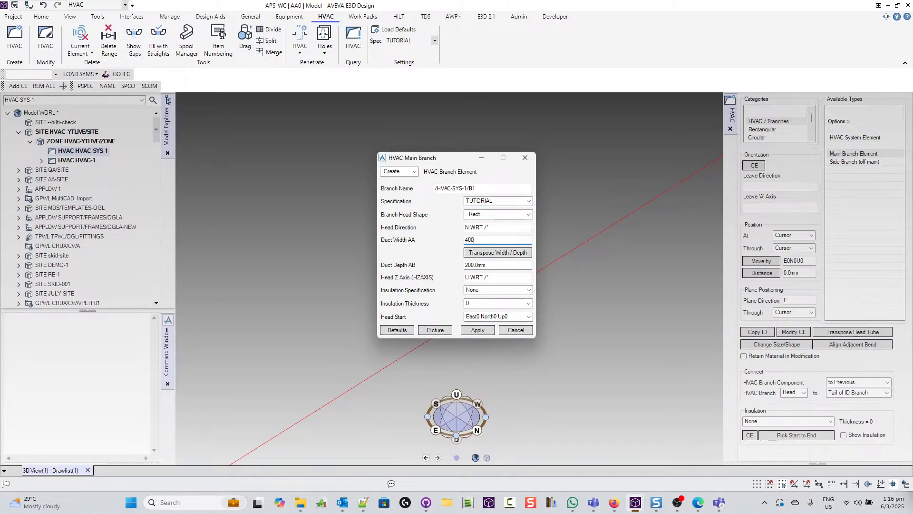
{"action": "left_click", "coordinate": [491, 264]}
{"action": "double_click", "coordinate": [491, 265]}
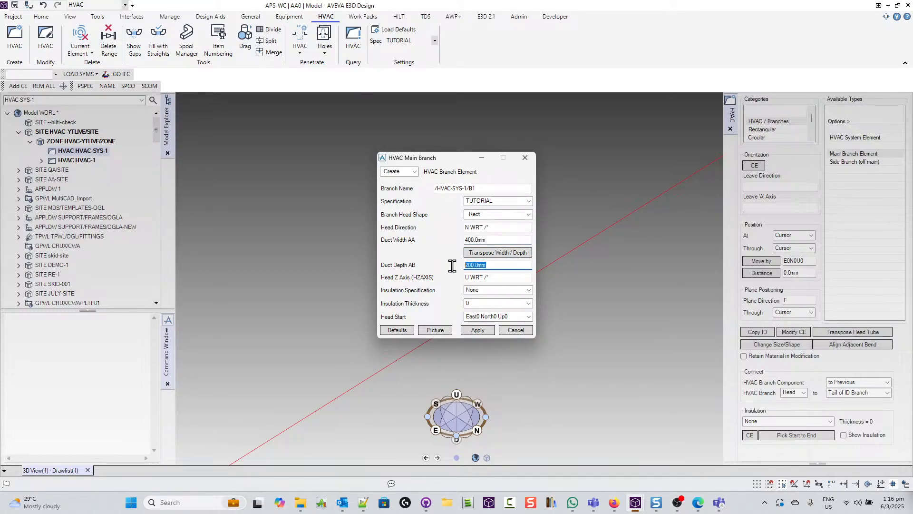
{"action": "type", "text": "200"}
{"action": "left_click", "coordinate": [547, 305]}
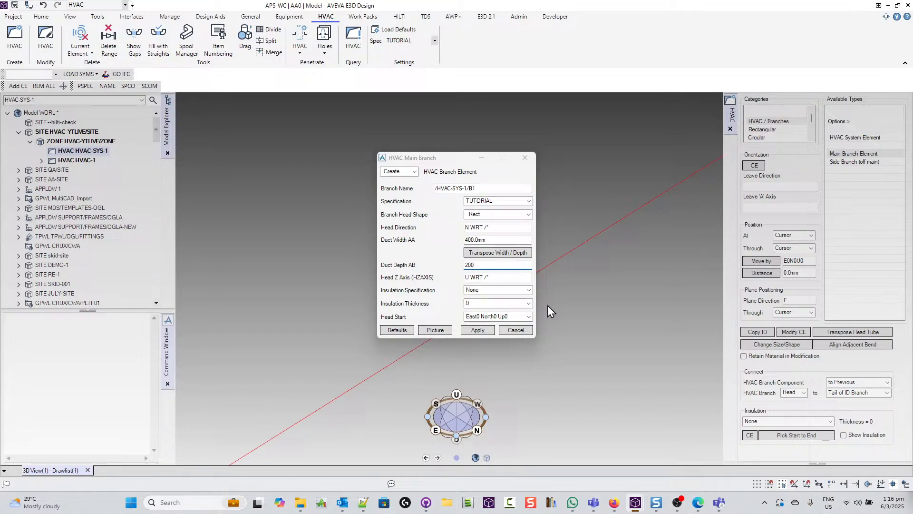
Place the branch head explicitly at East 0, North 0, Up 2000 mm and create the main branch /HVAC-SYS-1/B1.
{"action": "left_click", "coordinate": [525, 318]}
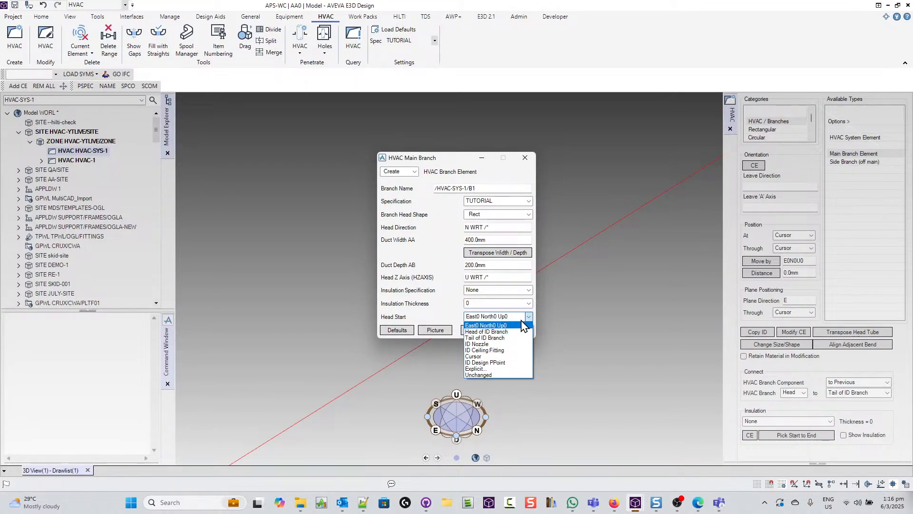
{"action": "left_click", "coordinate": [495, 368]}
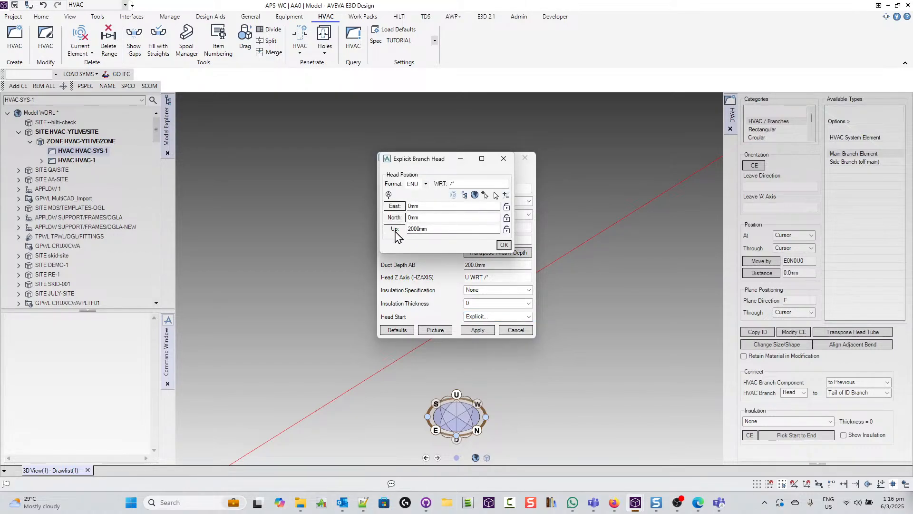
{"action": "left_click", "coordinate": [504, 245]}
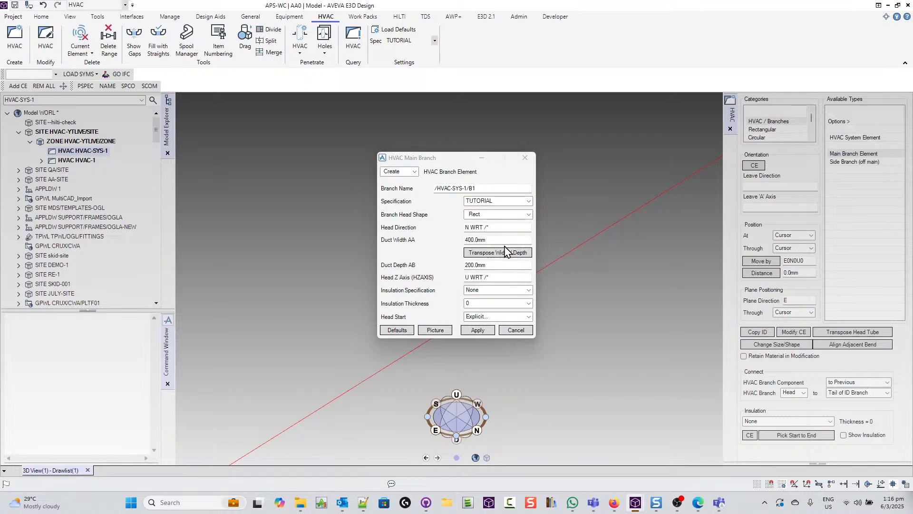
{"action": "left_click", "coordinate": [481, 333]}
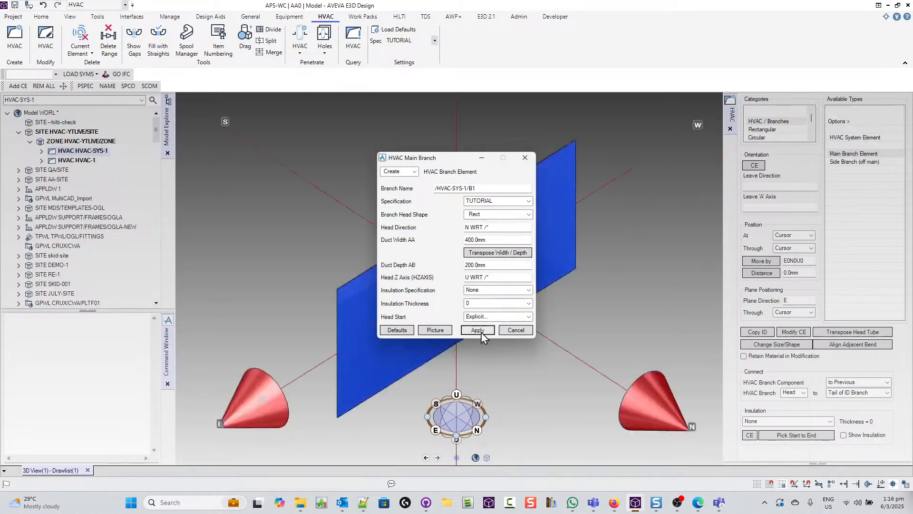
{"action": "left_click", "coordinate": [520, 332]}
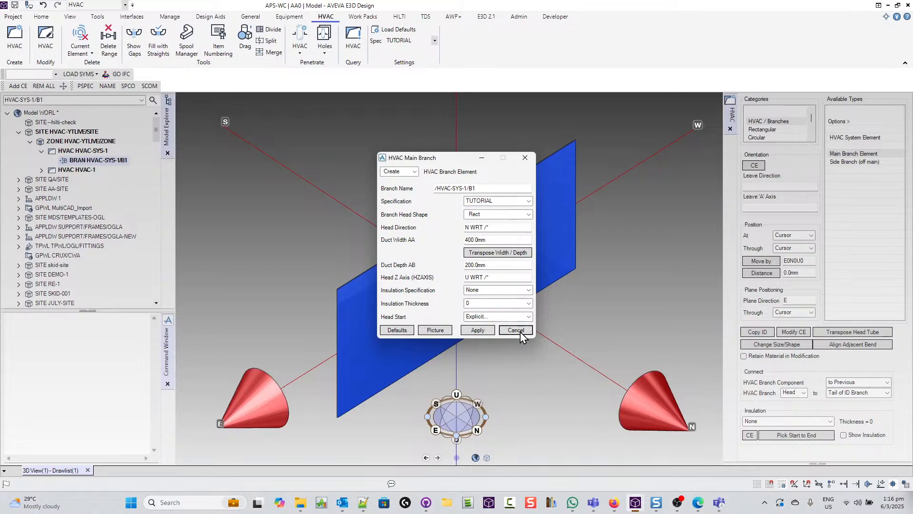
Create a rectangular straight duct 400 x 200 mm and 1200 mm long, connected to the head of branch /HVAC-SYS-1/B1.
{"action": "scroll", "coordinate": [515, 327], "scroll_direction": "down", "scroll_amount": 4}
{"action": "middle_click_drag", "start_coordinate": [512, 318], "coordinate": [688, 322]}
{"action": "middle_click_drag", "start_coordinate": [599, 289], "coordinate": [401, 285]}
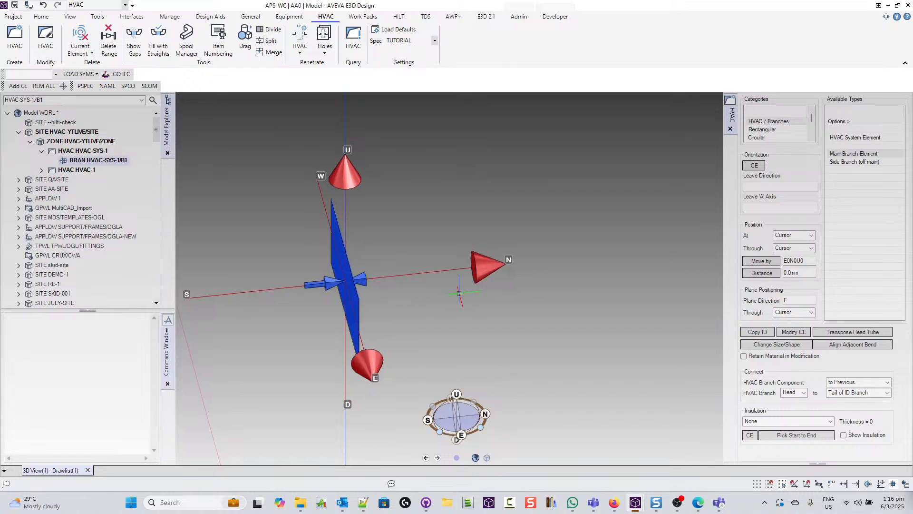
{"action": "scroll", "coordinate": [459, 291], "scroll_direction": "down", "scroll_amount": 4}
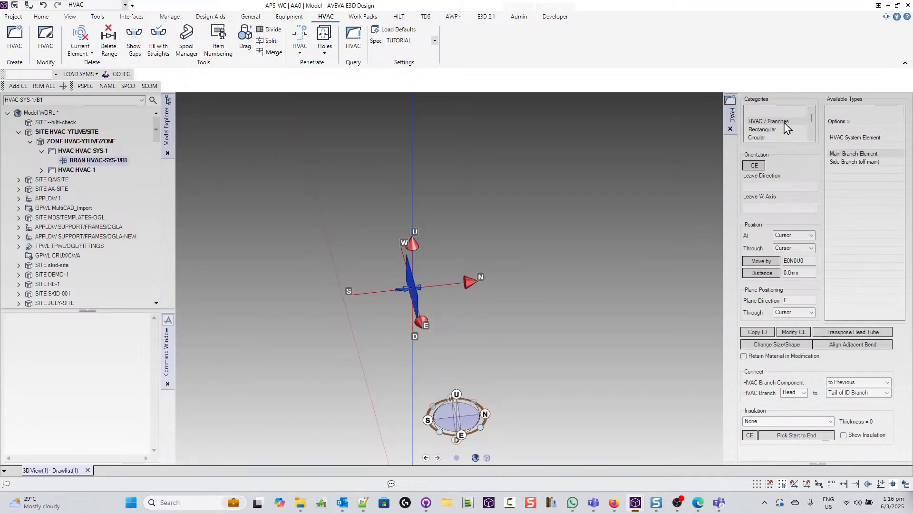
{"action": "left_click", "coordinate": [763, 129]}
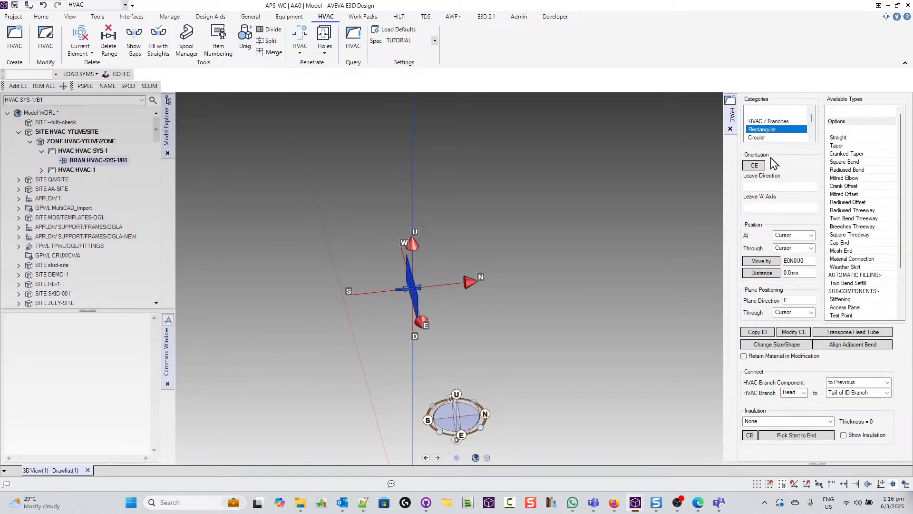
{"action": "double_click", "coordinate": [838, 138]}
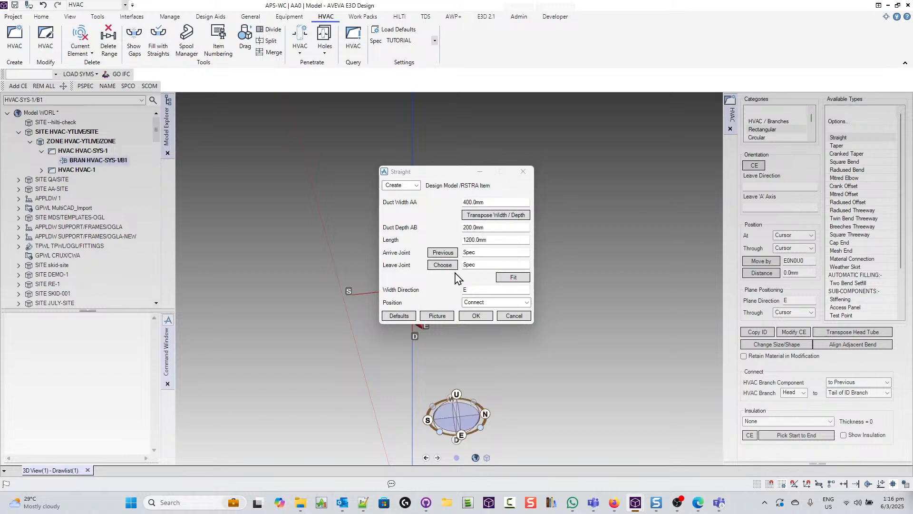
{"action": "left_click", "coordinate": [476, 316]}
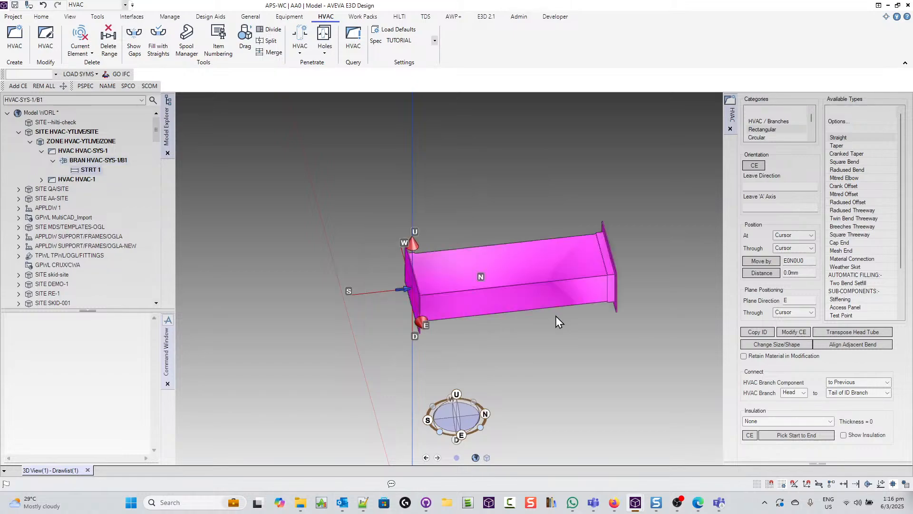
Add a 90° radiused bend with 200 mm inside radius and leave direction E to the straight, viewing its reference picture first.
{"action": "middle_click_drag", "start_coordinate": [583, 301], "coordinate": [523, 326]}
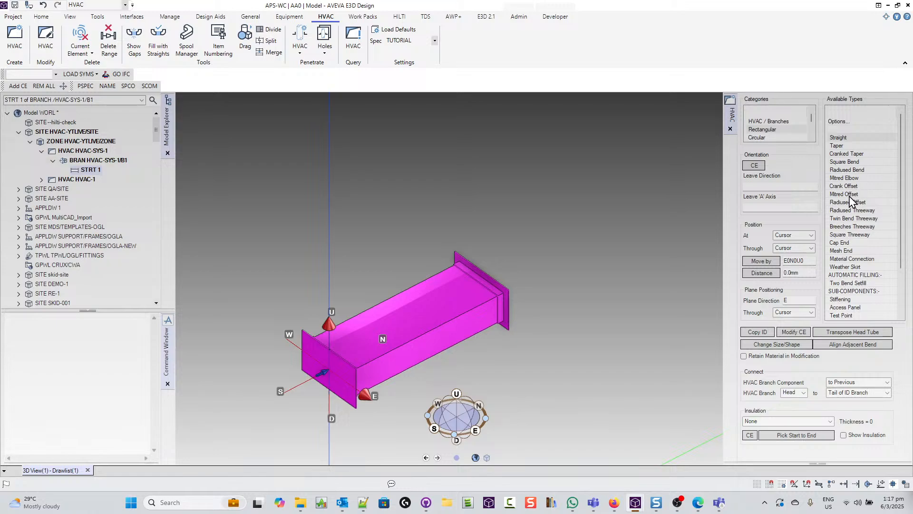
{"action": "left_click", "coordinate": [847, 170]}
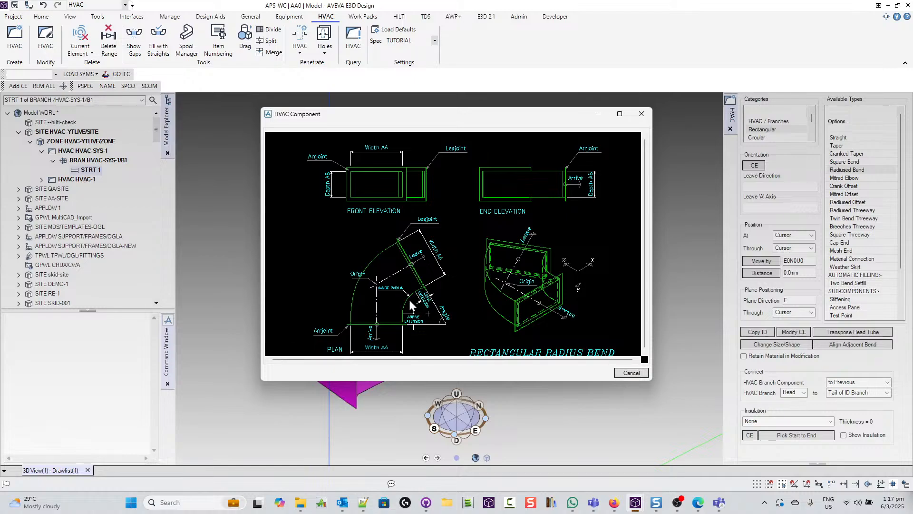
{"action": "left_click", "coordinate": [632, 372]}
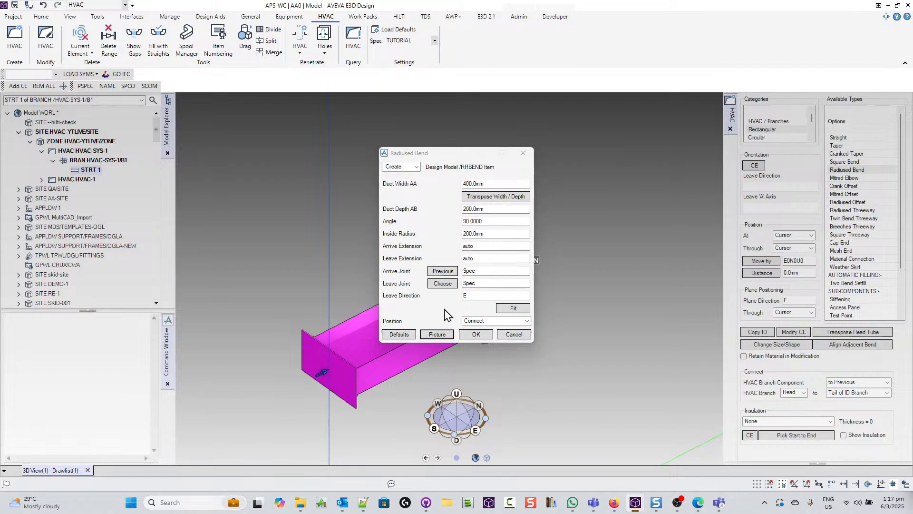
{"action": "left_click", "coordinate": [469, 334]}
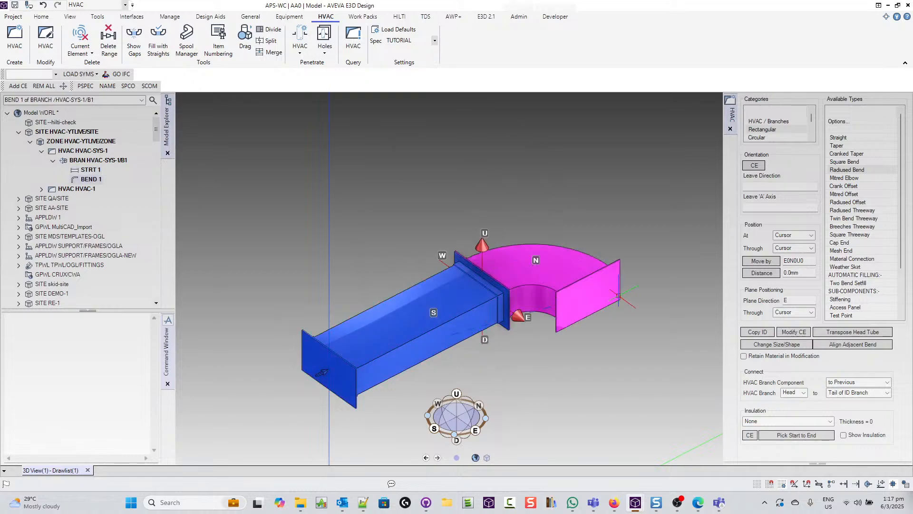
Position the radiused bend at a distance of 3000 mm from the straight.
{"action": "left_click", "coordinate": [809, 272]}
{"action": "type", "text": "2"}
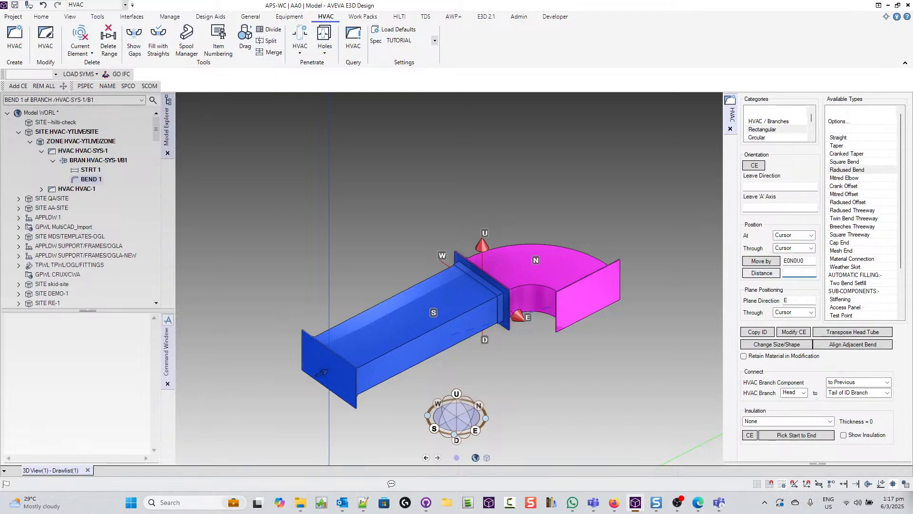
{"action": "type", "text": "000"}
{"action": "left_click", "coordinate": [775, 274]}
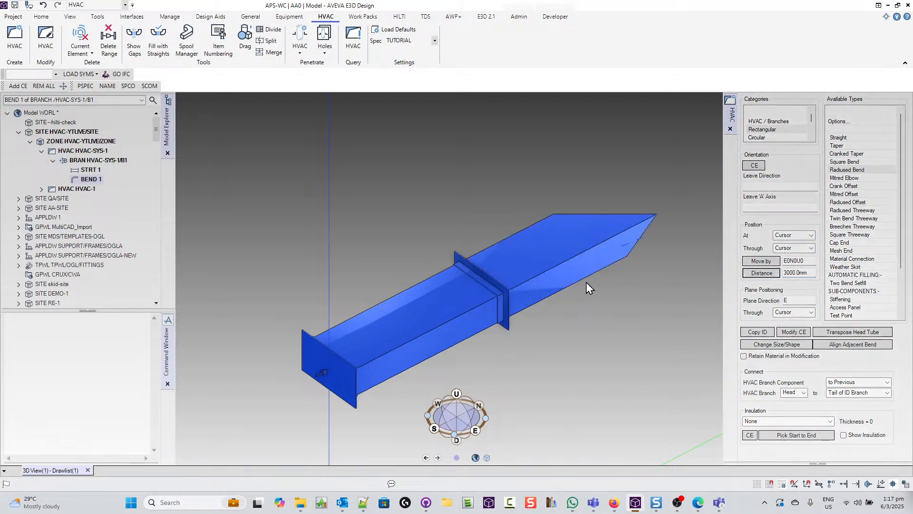
{"action": "left_click", "coordinate": [569, 298]}
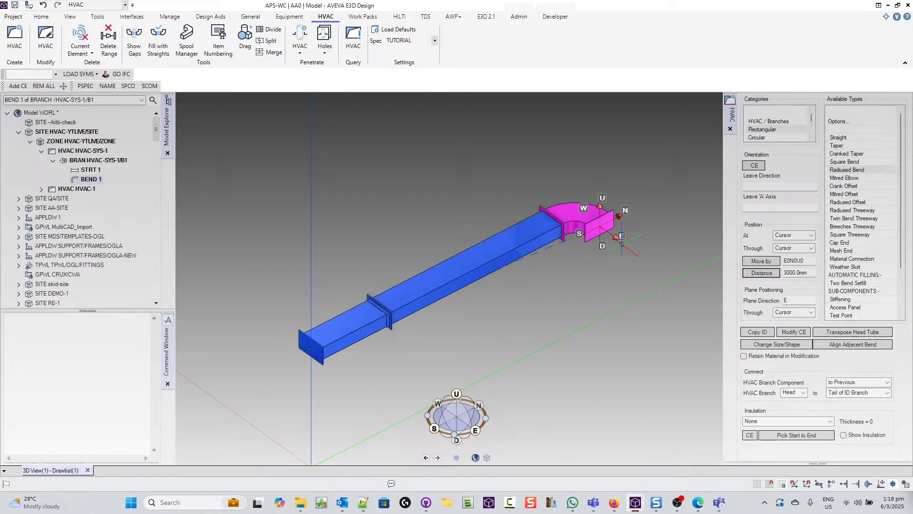
View the square threeway's reference picture and connect a 400 x 200 mm threeway with Change Direction N to the bend.
{"action": "scroll", "coordinate": [642, 228], "scroll_direction": "up", "scroll_amount": 2}
{"action": "scroll", "coordinate": [639, 231], "scroll_direction": "down", "scroll_amount": 2}
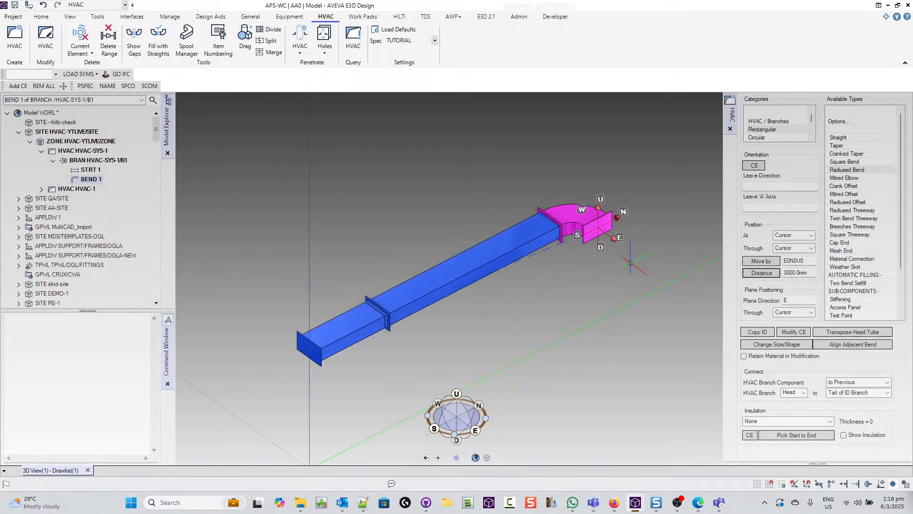
{"action": "middle_click_drag", "start_coordinate": [635, 258], "coordinate": [547, 260]}
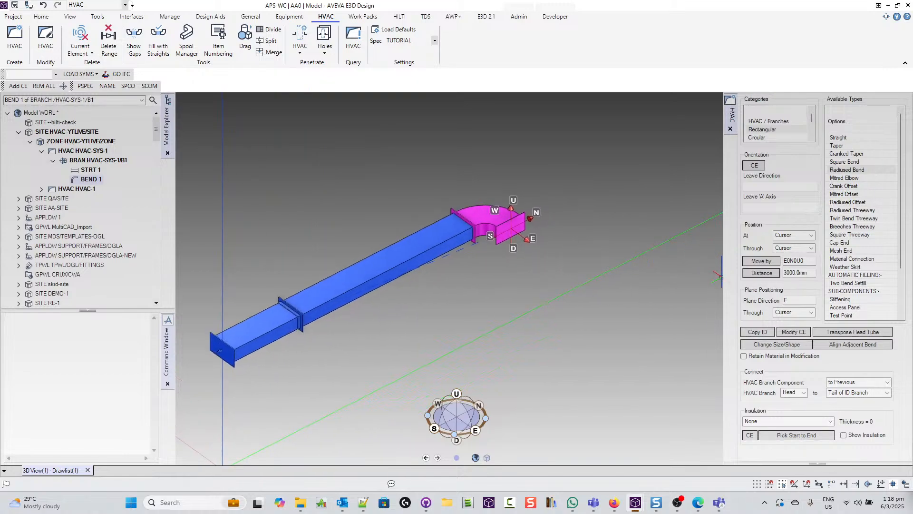
{"action": "left_click", "coordinate": [850, 235]}
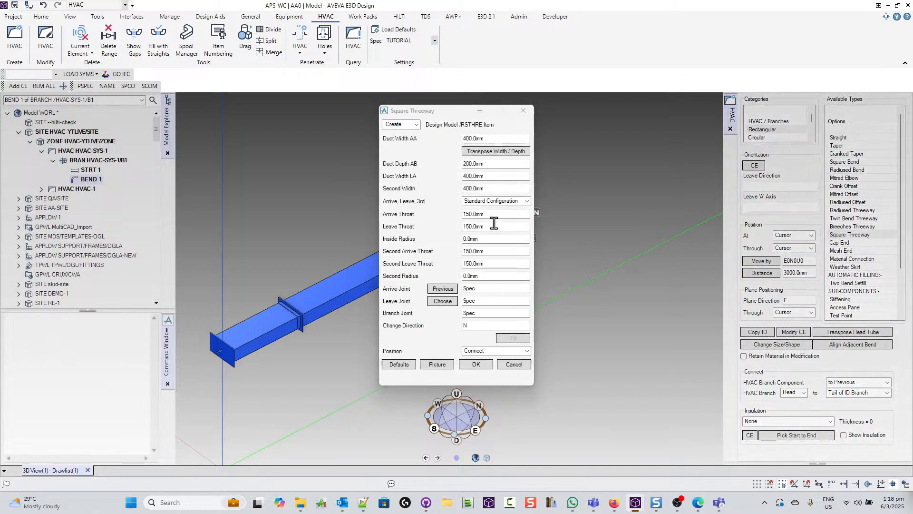
{"action": "left_click", "coordinate": [437, 364]}
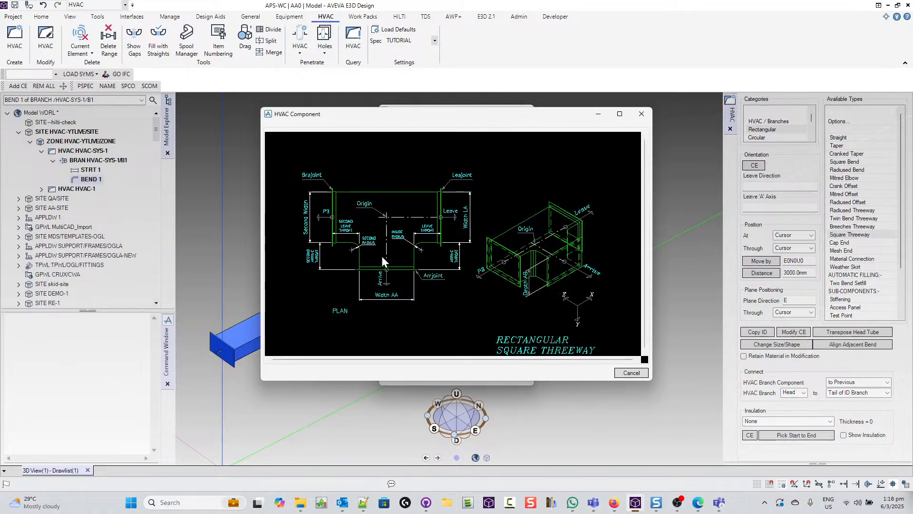
{"action": "left_click", "coordinate": [626, 372]}
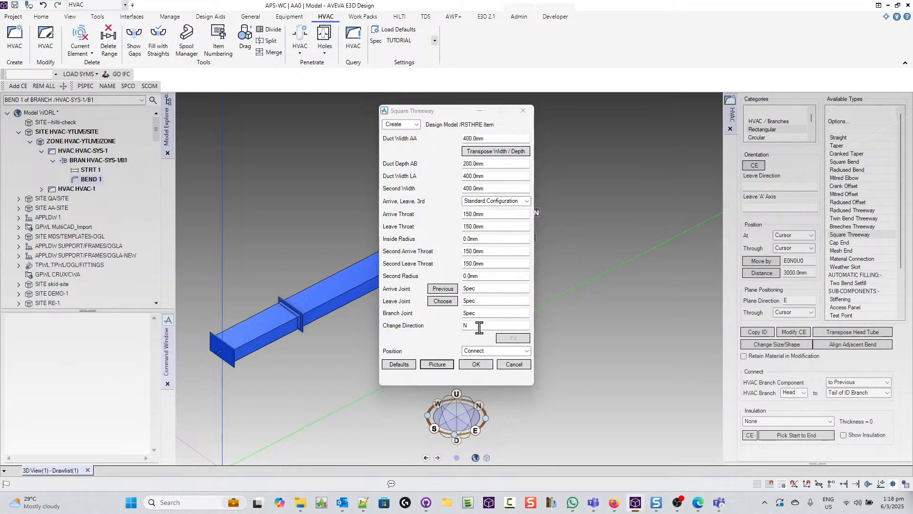
{"action": "left_click", "coordinate": [474, 367]}
{"action": "left_click", "coordinate": [474, 365]}
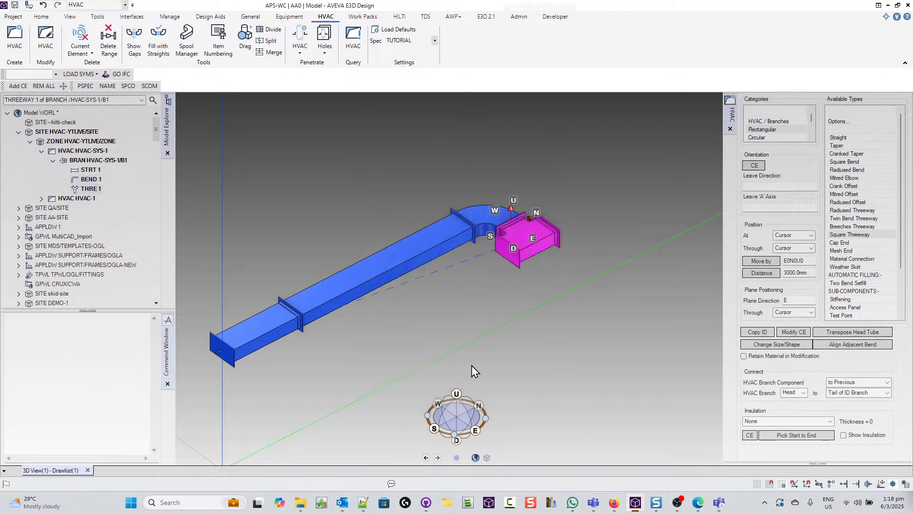
Position the square threeway at a distance of 3000 mm from the bend and inspect its connections.
{"action": "left_click", "coordinate": [761, 273]}
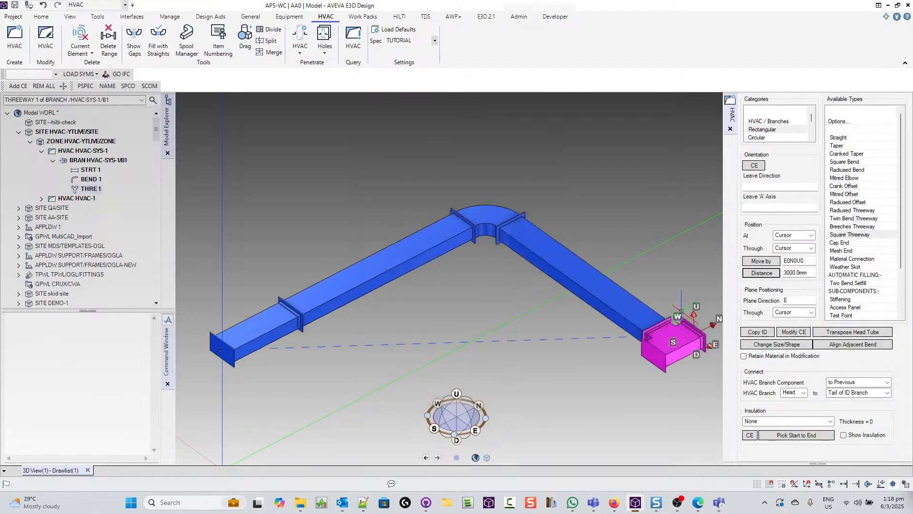
{"action": "middle_click_drag", "start_coordinate": [680, 304], "coordinate": [477, 291]}
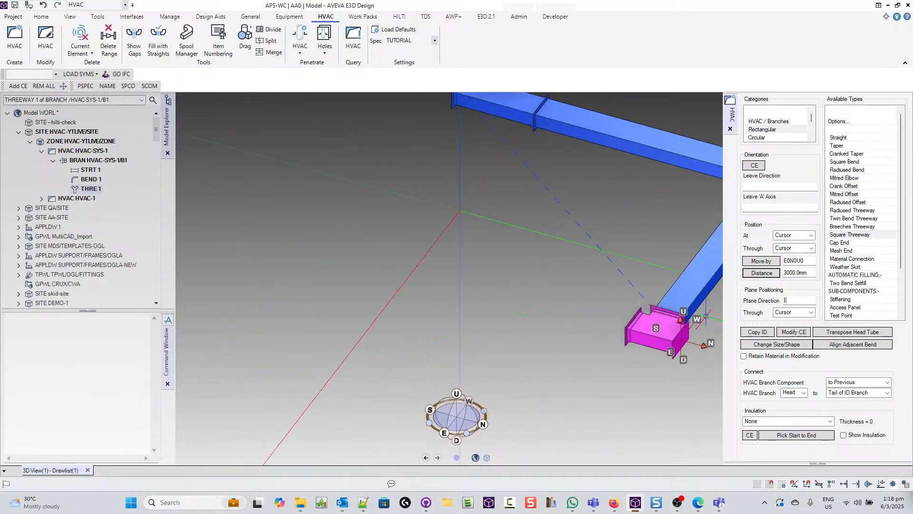
{"action": "scroll", "coordinate": [707, 322], "scroll_direction": "up", "scroll_amount": 5}
{"action": "middle_click_drag", "start_coordinate": [708, 322], "coordinate": [477, 210]}
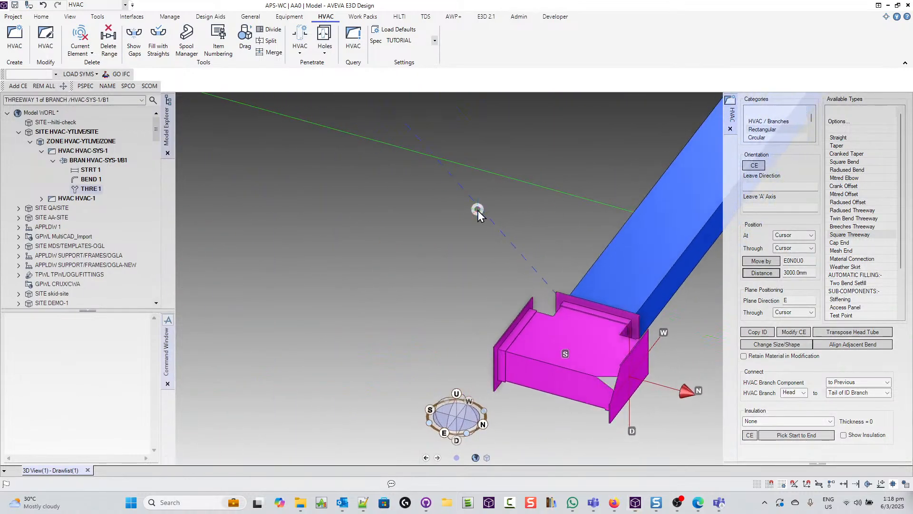
{"action": "scroll", "coordinate": [547, 333], "scroll_direction": "down", "scroll_amount": 5}
{"action": "scroll", "coordinate": [530, 402], "scroll_direction": "up", "scroll_amount": 4}
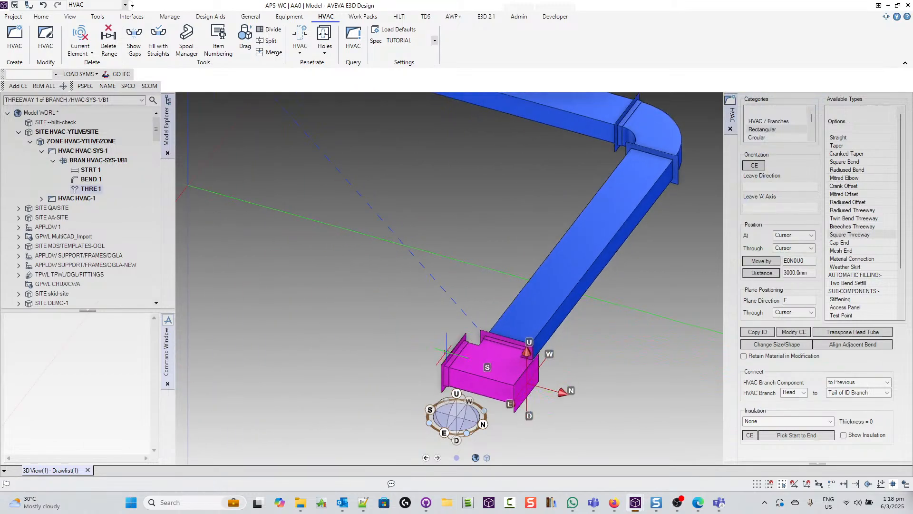
{"action": "middle_click_drag", "start_coordinate": [493, 354], "coordinate": [498, 348]}
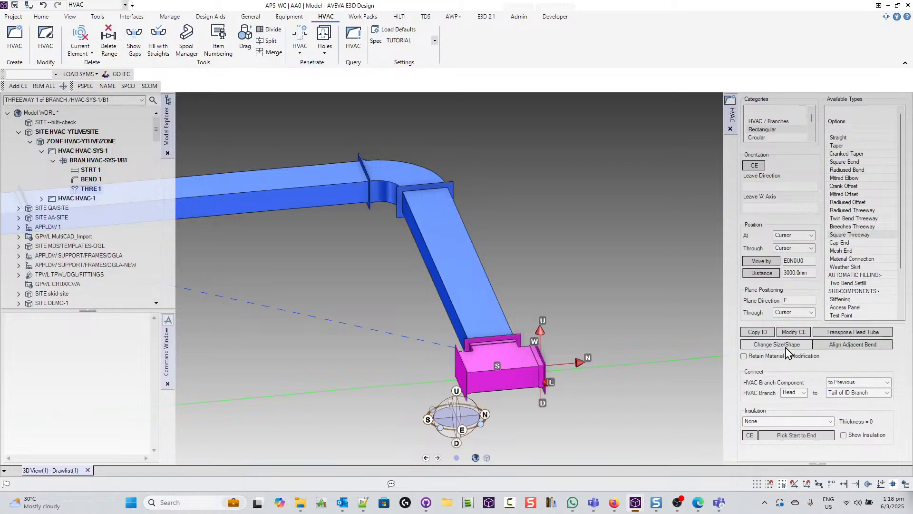
Try to modify the Change Direction of the square threeway at the end of the branch.
{"action": "left_click", "coordinate": [801, 333]}
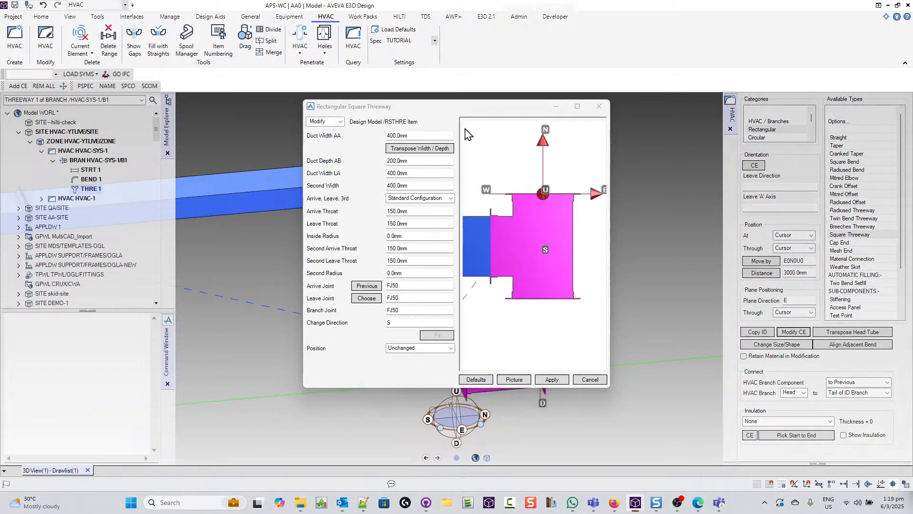
{"action": "left_click", "coordinate": [400, 324]}
{"action": "left_click_drag", "start_coordinate": [388, 106], "coordinate": [169, 99]}
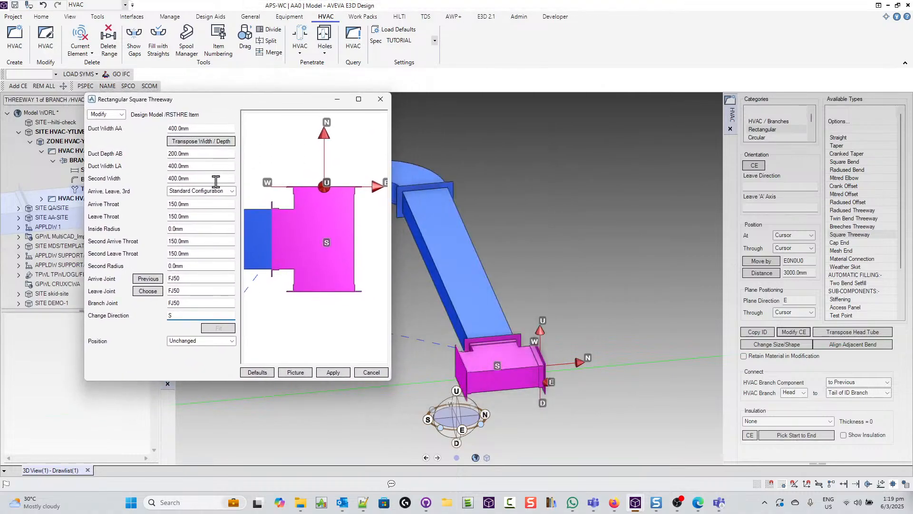
{"action": "double_click", "coordinate": [180, 313]}
{"action": "left_click", "coordinate": [329, 371]}
{"action": "left_click", "coordinate": [371, 373]}
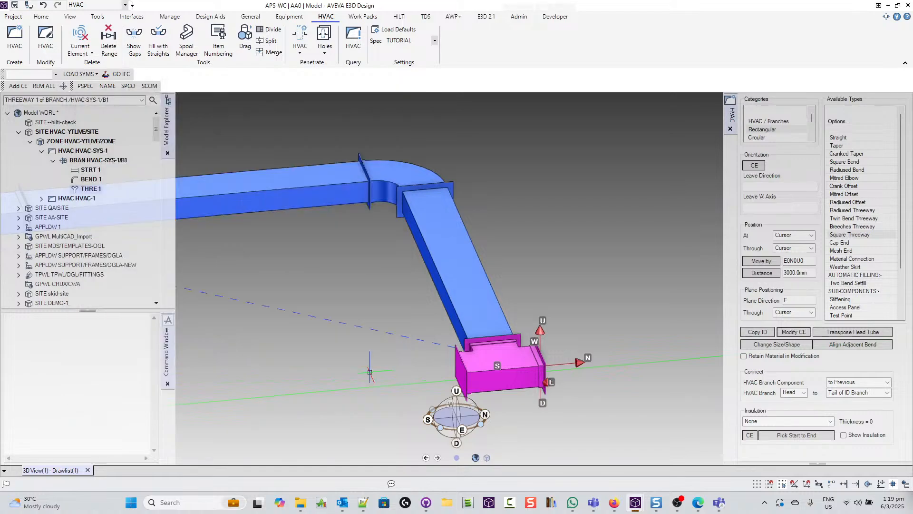
Try to add a 1200 mm rectangular straight after the square threeway.
{"action": "left_click", "coordinate": [840, 138]}
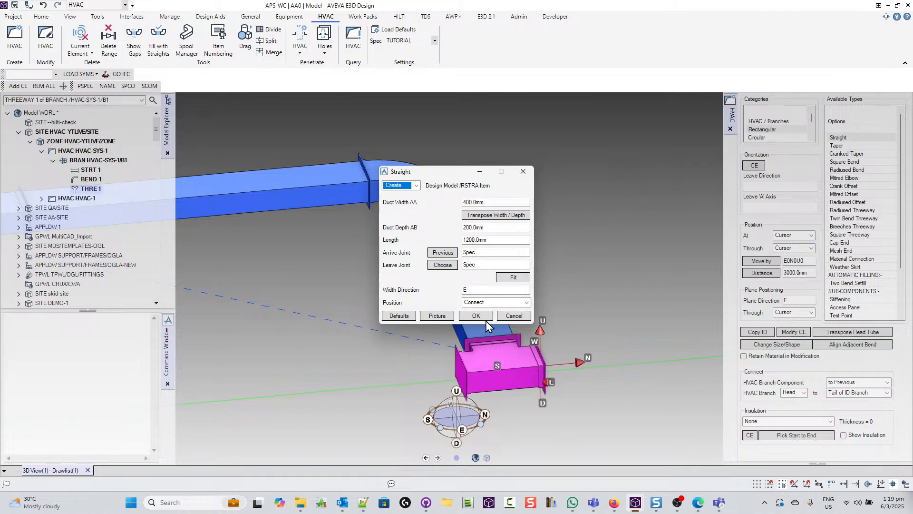
{"action": "left_click", "coordinate": [476, 316]}
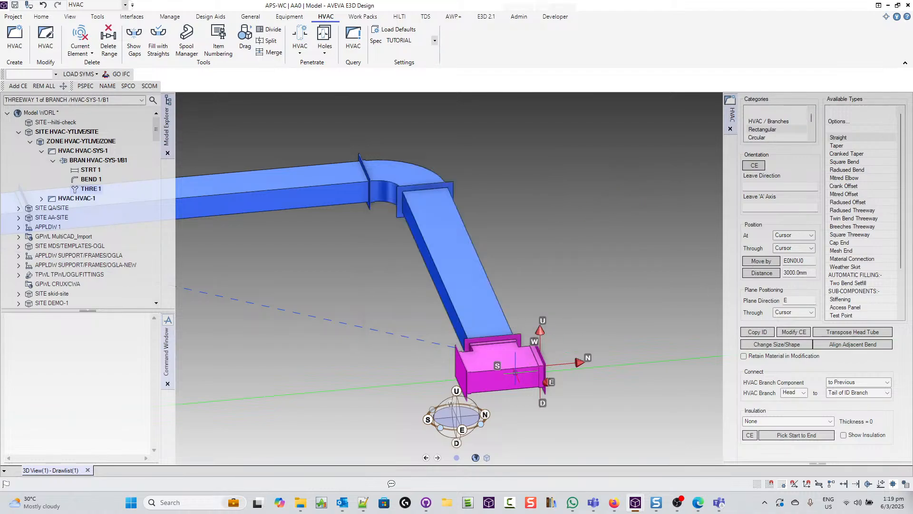
Review the square threeway's Position and Arrive, Leave, 3rd options, keeping Unchanged and Standard Configuration.
{"action": "left_click", "coordinate": [790, 332]}
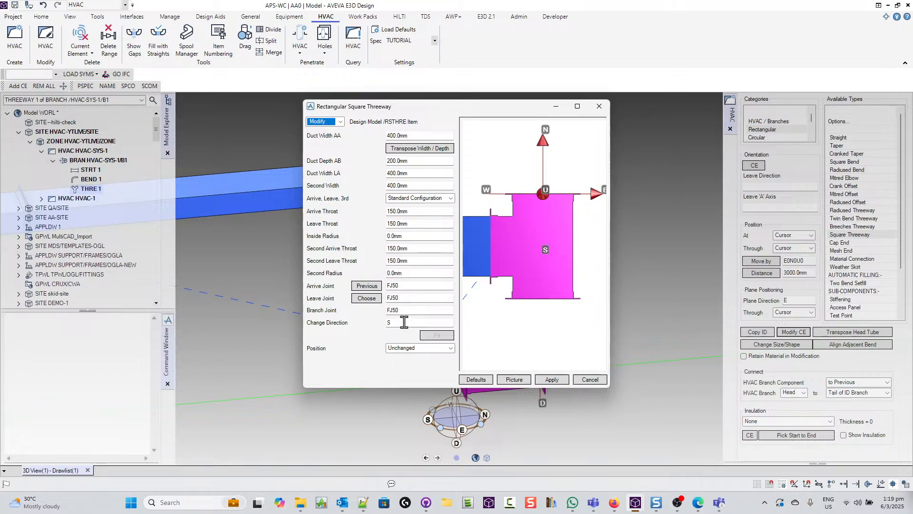
{"action": "left_click", "coordinate": [437, 347]}
{"action": "left_click", "coordinate": [436, 355]}
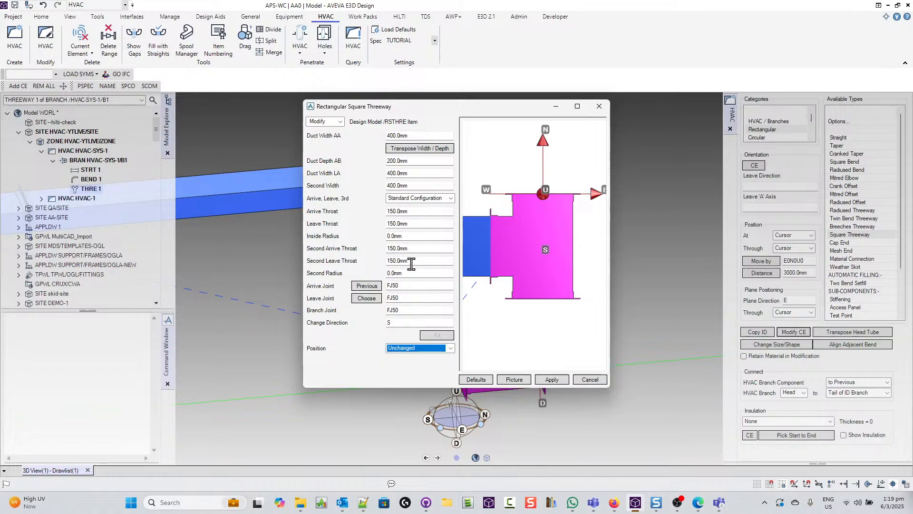
{"action": "left_click", "coordinate": [451, 199]}
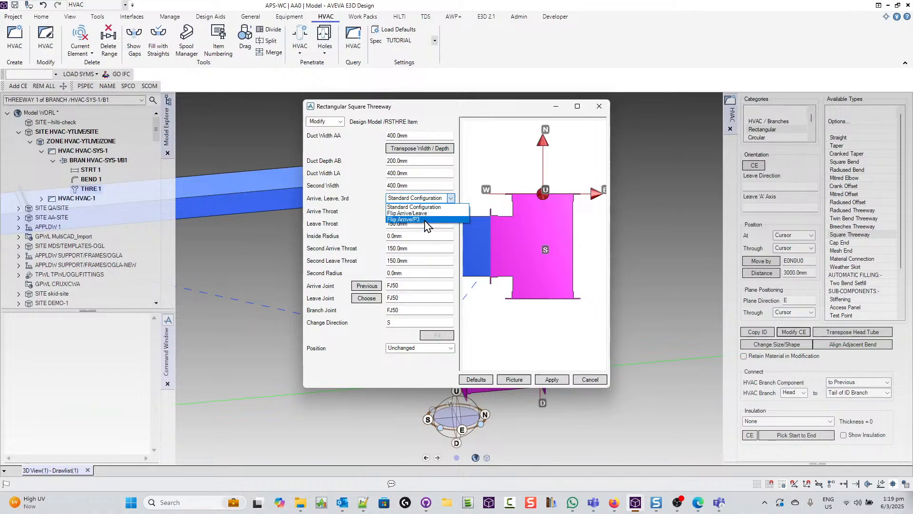
{"action": "left_click", "coordinate": [434, 207]}
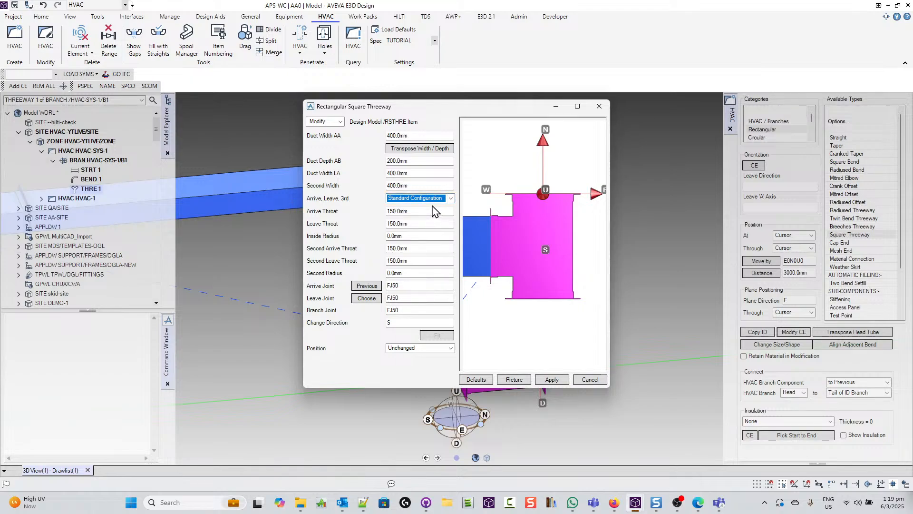
{"action": "left_click_drag", "start_coordinate": [485, 112], "coordinate": [601, 39]}
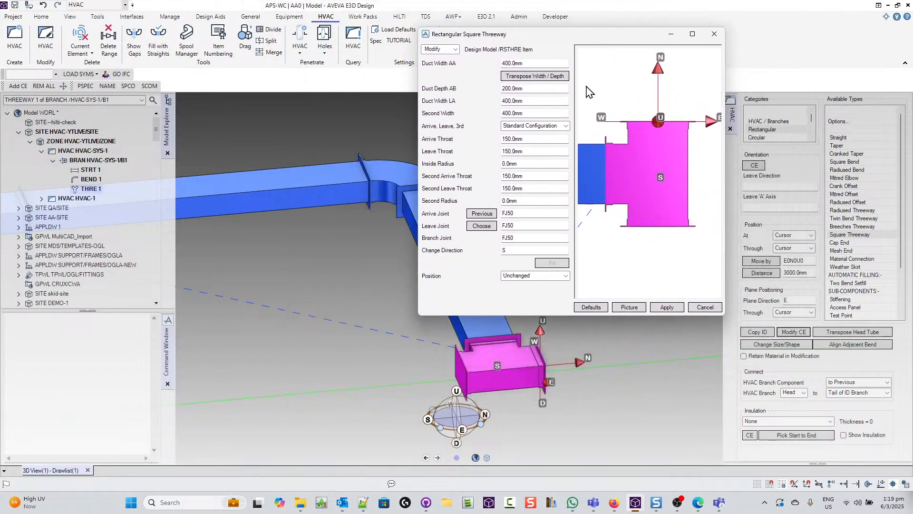
Try to set the square threeway's Change Direction to N, and reopen its modification settings to check the value.
{"action": "double_click", "coordinate": [520, 250]}
{"action": "type", "text": "N"}
{"action": "left_click", "coordinate": [666, 308]}
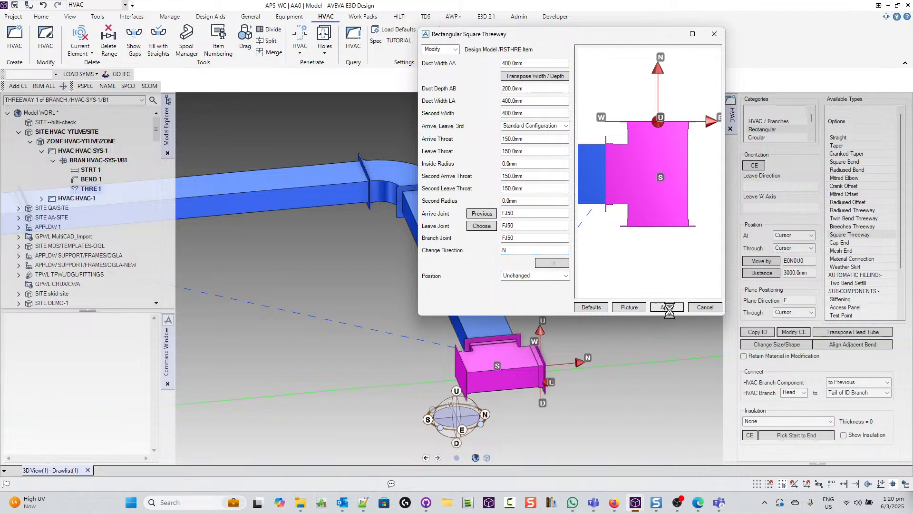
{"action": "left_click", "coordinate": [705, 307]}
{"action": "left_click", "coordinate": [806, 334]}
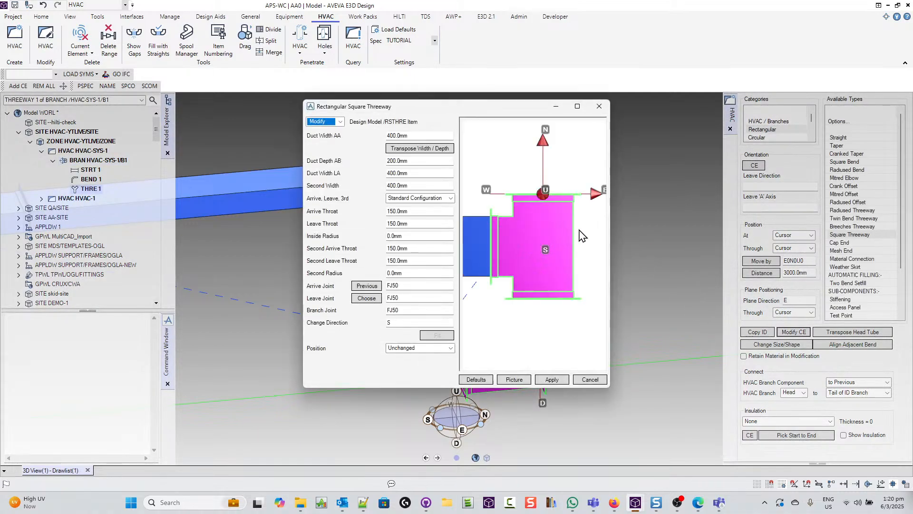
Set the square threeway's Arrive, Leave, 3rd option to Flip Arrive/P3 and apply it.
{"action": "left_click", "coordinate": [451, 200]}
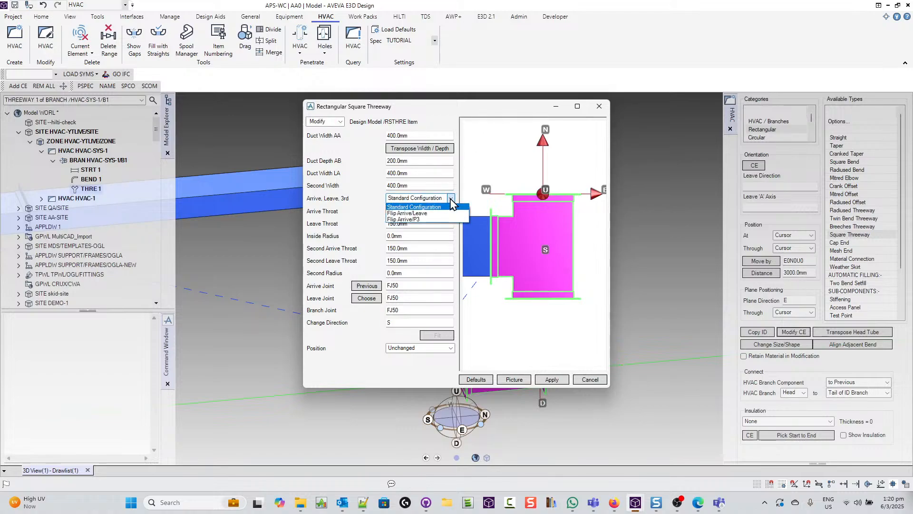
{"action": "left_click", "coordinate": [430, 220]}
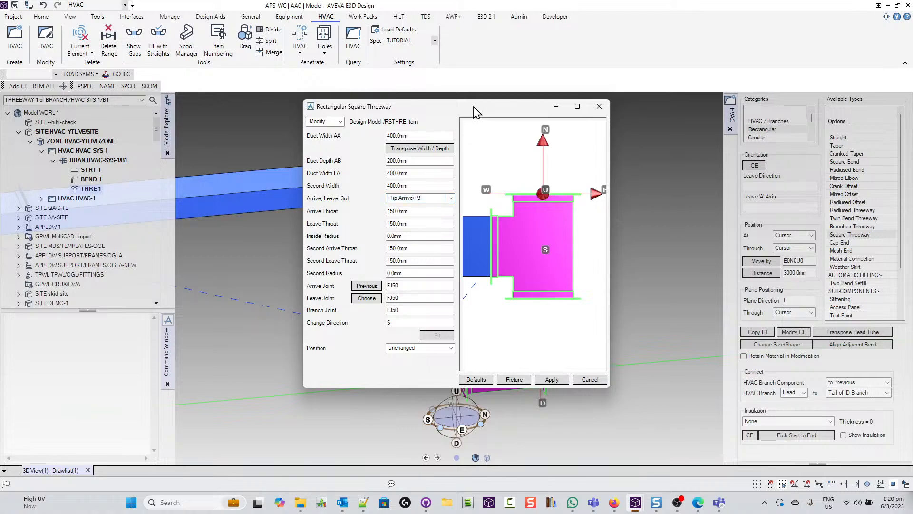
{"action": "left_click_drag", "start_coordinate": [475, 113], "coordinate": [699, 30]}
{"action": "left_click", "coordinate": [776, 296]}
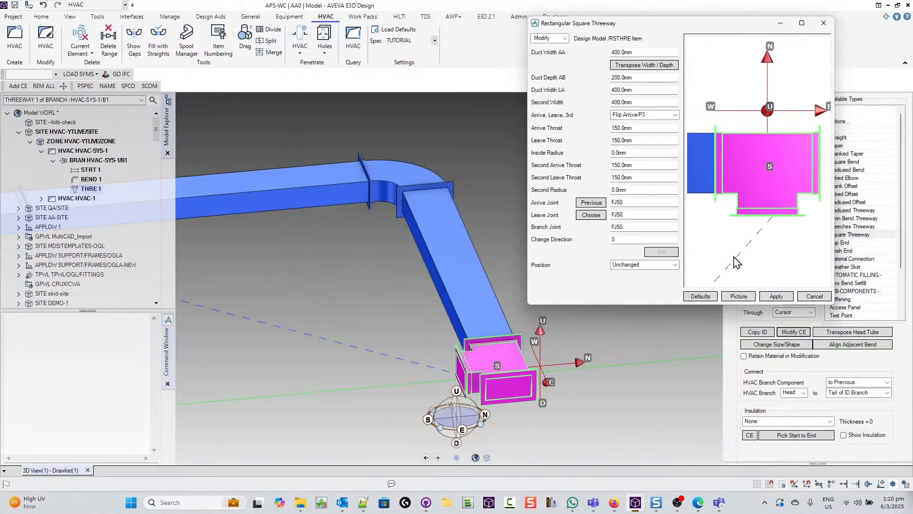
Try the Flip Arrive/Leave configuration on the square threeway and apply it.
{"action": "left_click", "coordinate": [666, 116]}
{"action": "left_click", "coordinate": [661, 130]}
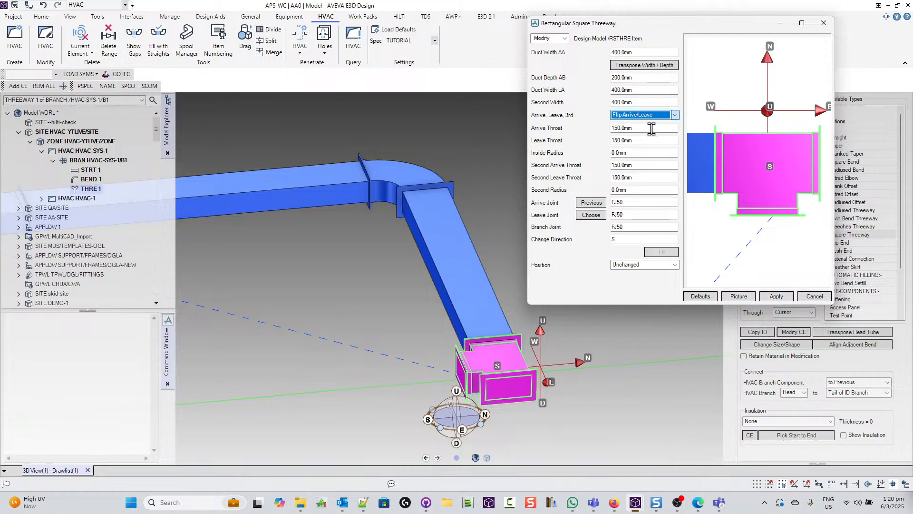
{"action": "left_click", "coordinate": [776, 296]}
Return the square threeway's Arrive, Leave, 3rd option to Standard Configuration, apply it and finish the modification.
{"action": "left_click", "coordinate": [665, 115]}
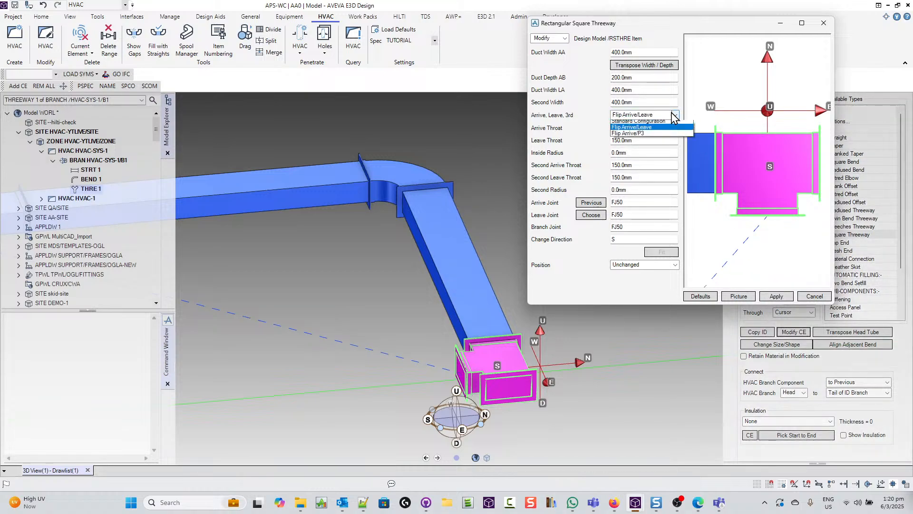
{"action": "left_click", "coordinate": [660, 124]}
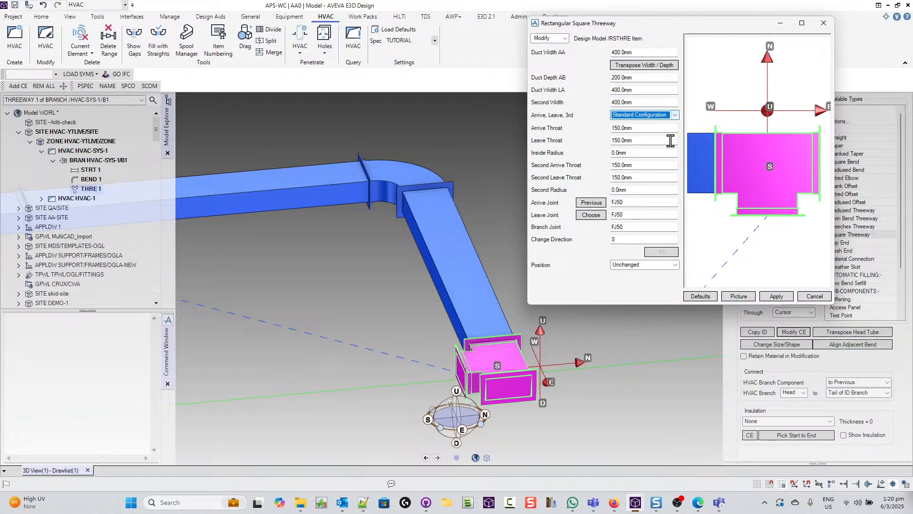
{"action": "left_click", "coordinate": [777, 296]}
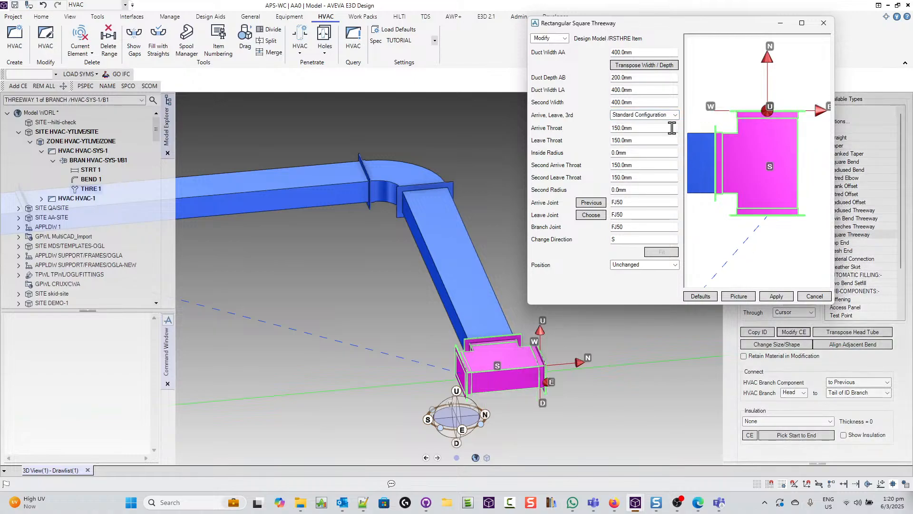
{"action": "left_click", "coordinate": [814, 296]}
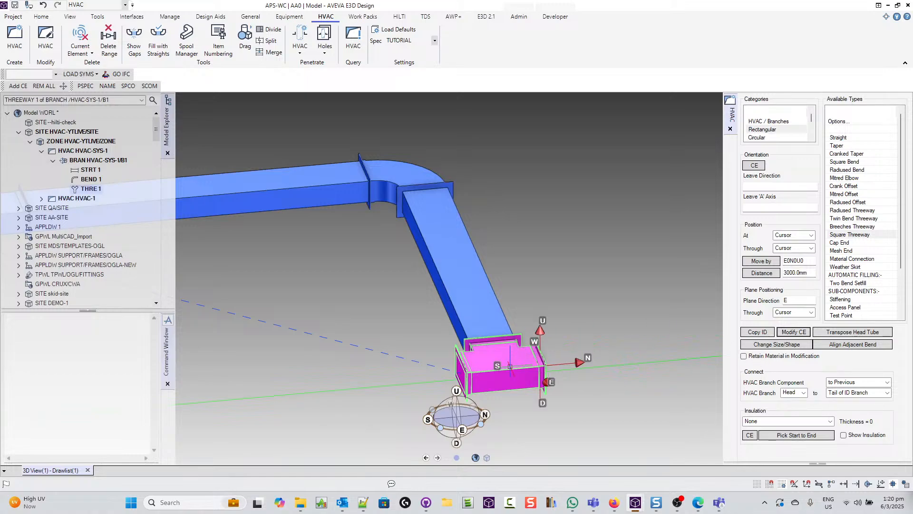
Try to rotate the square threeway graphically in the 3D view.
{"action": "left_click", "coordinate": [508, 368]}
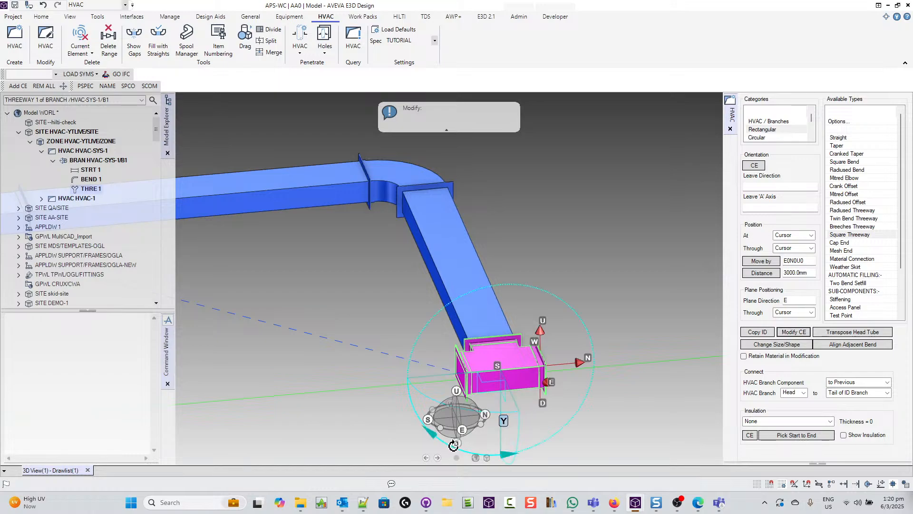
{"action": "left_click_drag", "start_coordinate": [454, 447], "coordinate": [570, 258]}
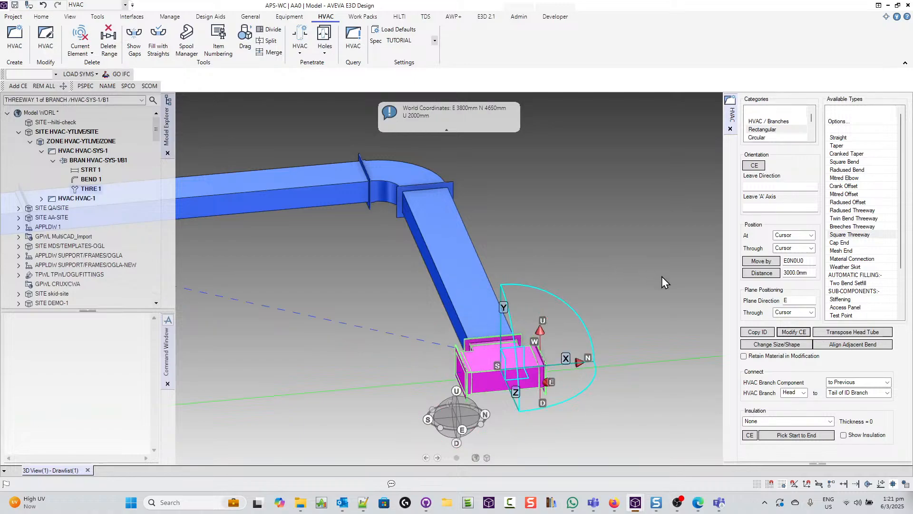
{"action": "key", "text": "Escape"}
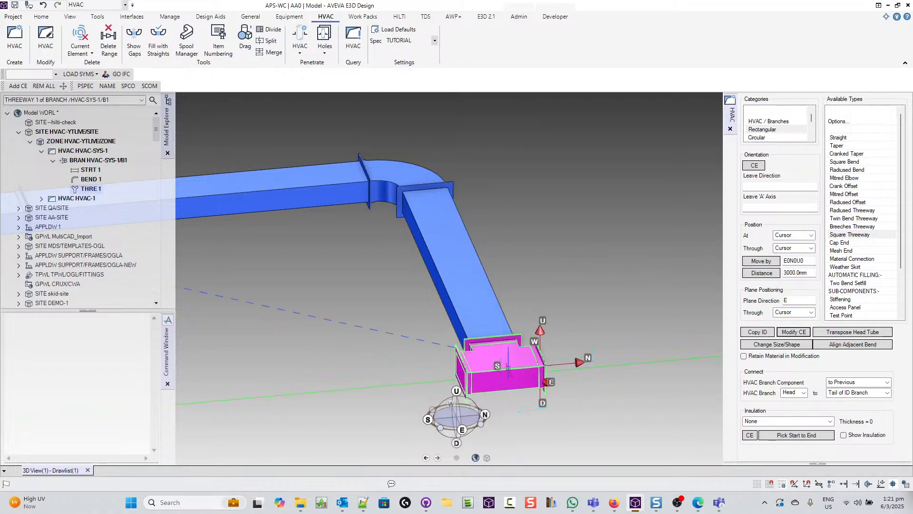
Add two rectangular straights, 400 x 200 mm and 1200 mm long, in line after the square threeway, using the Connect position.
{"action": "left_click", "coordinate": [840, 138]}
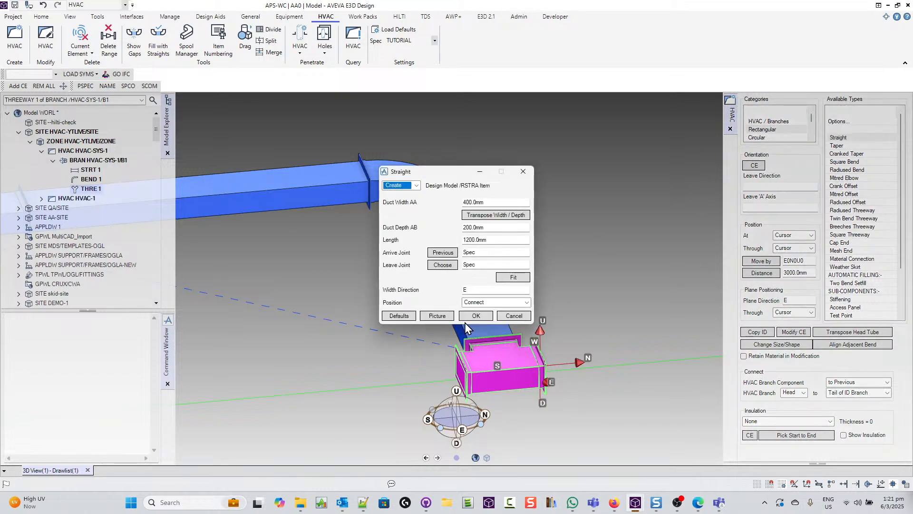
{"action": "left_click", "coordinate": [473, 316]}
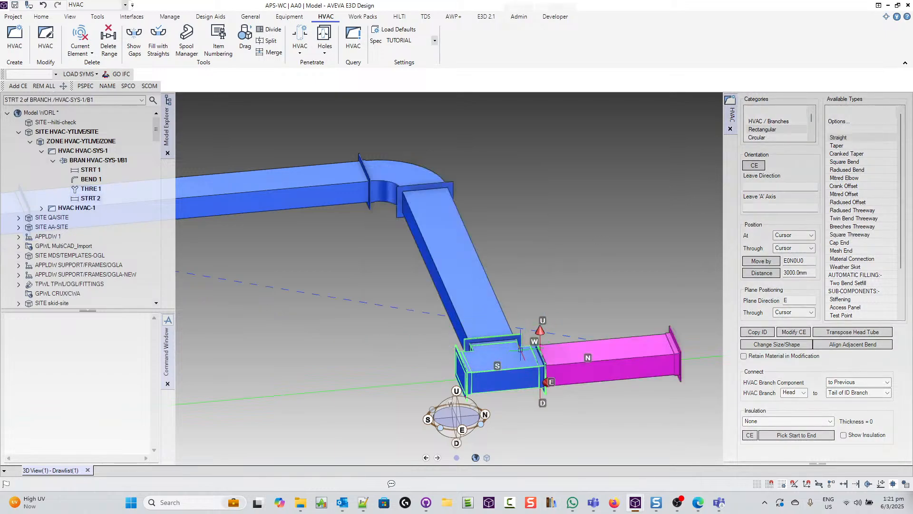
{"action": "middle_click_drag", "start_coordinate": [516, 328], "coordinate": [629, 373]}
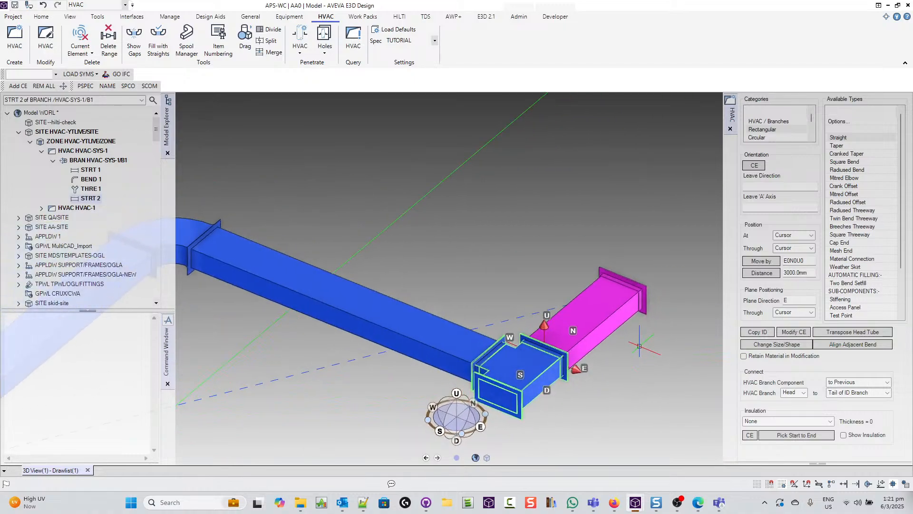
{"action": "scroll", "coordinate": [635, 359], "scroll_direction": "up", "scroll_amount": 3}
{"action": "scroll", "coordinate": [638, 345], "scroll_direction": "down", "scroll_amount": 2}
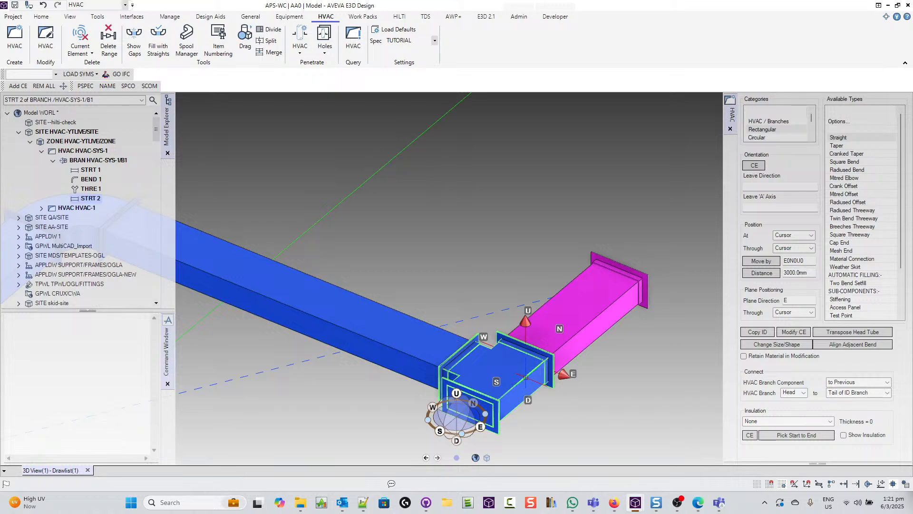
{"action": "scroll", "coordinate": [522, 377], "scroll_direction": "down", "scroll_amount": 3}
{"action": "middle_click_drag", "start_coordinate": [585, 365], "coordinate": [580, 399]}
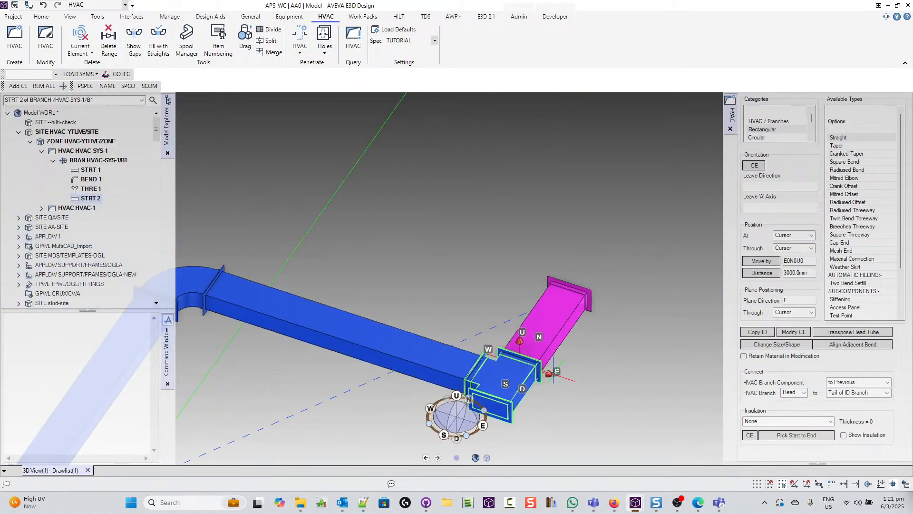
{"action": "middle_click", "coordinate": [543, 384]}
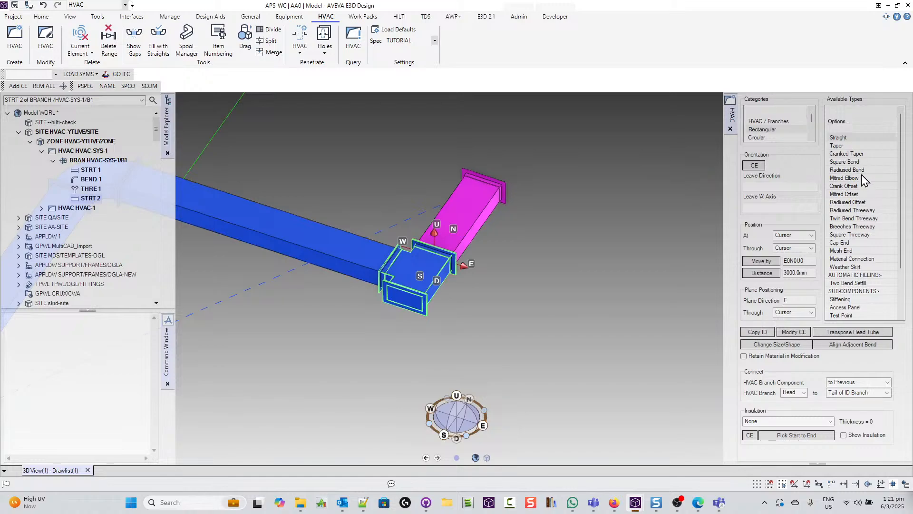
{"action": "left_click", "coordinate": [850, 138]}
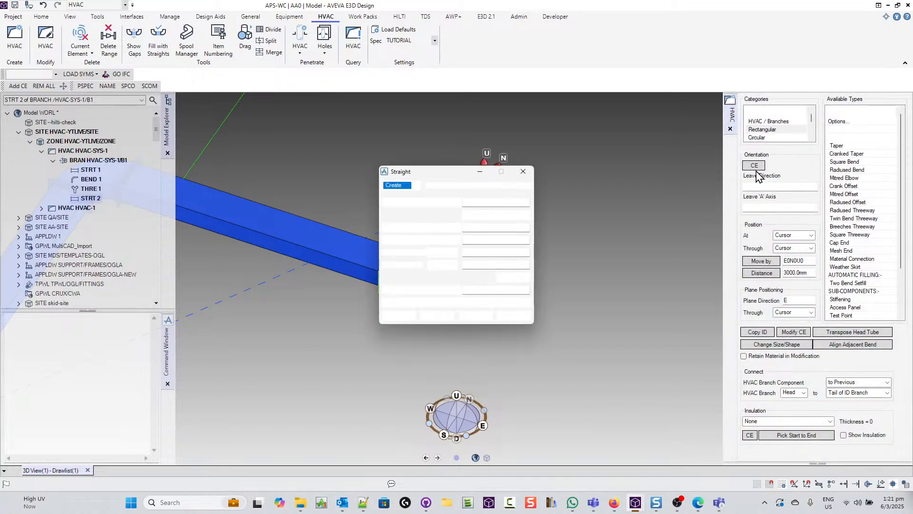
{"action": "left_click", "coordinate": [475, 316]}
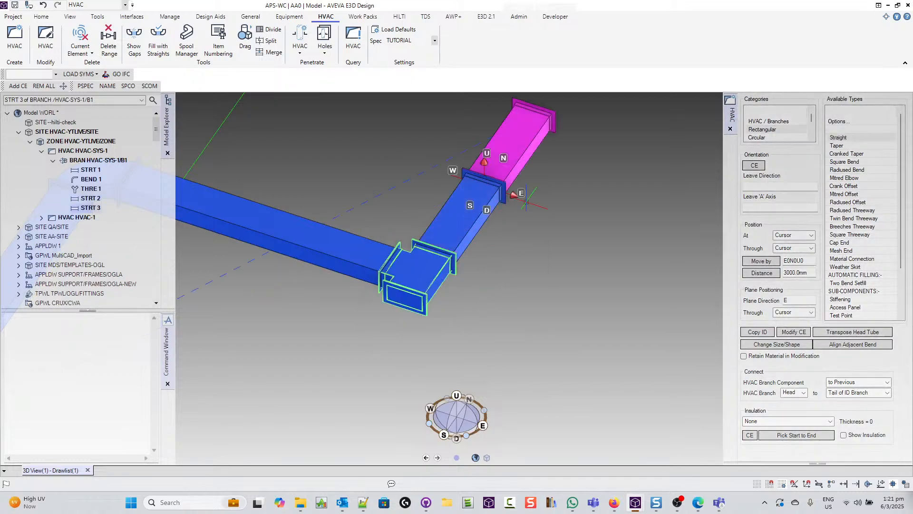
Move the last straight graphically about 900 mm north and about 500 mm up, away from the preceding straight.
{"action": "scroll", "coordinate": [512, 155], "scroll_direction": "down", "scroll_amount": 2}
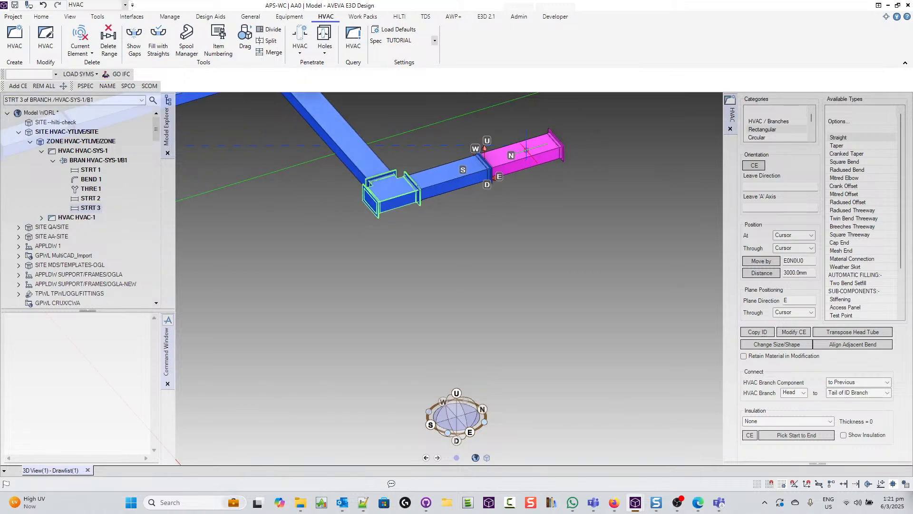
{"action": "middle_click_drag", "start_coordinate": [533, 146], "coordinate": [479, 350]}
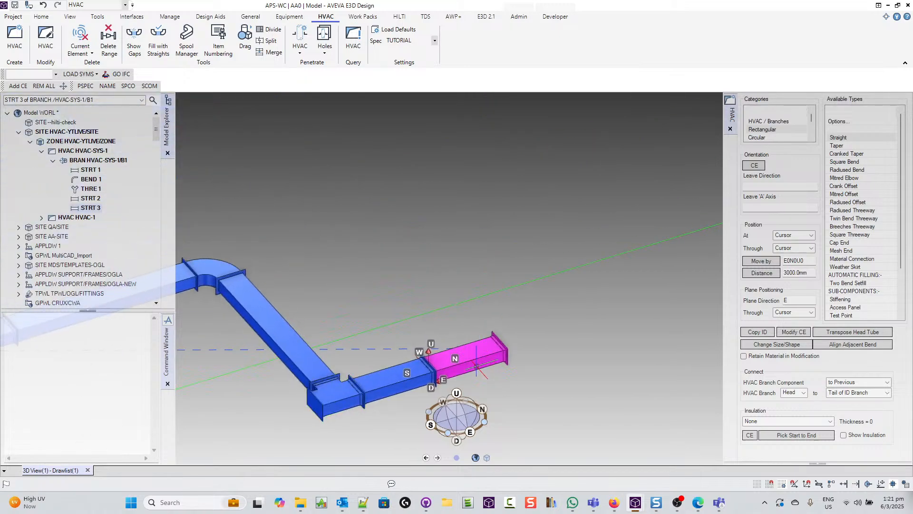
{"action": "double_click", "coordinate": [476, 366]}
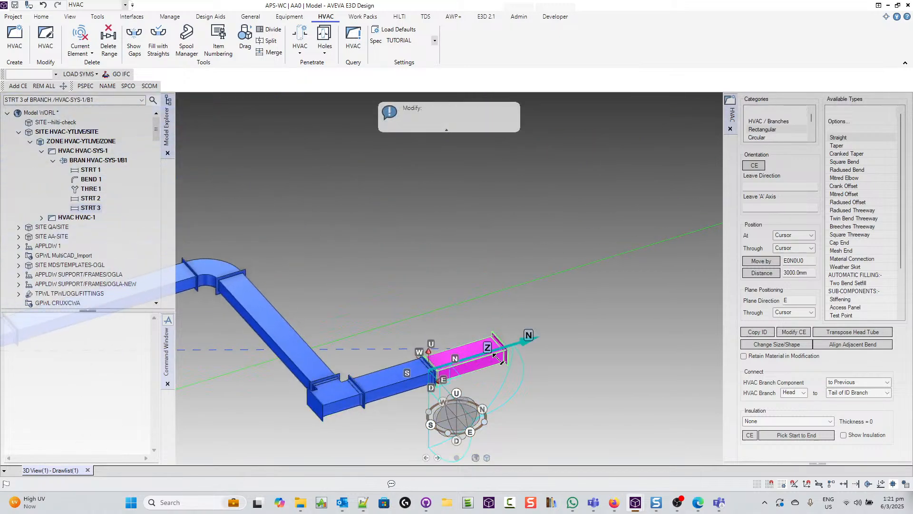
{"action": "left_click_drag", "start_coordinate": [495, 356], "coordinate": [548, 336]}
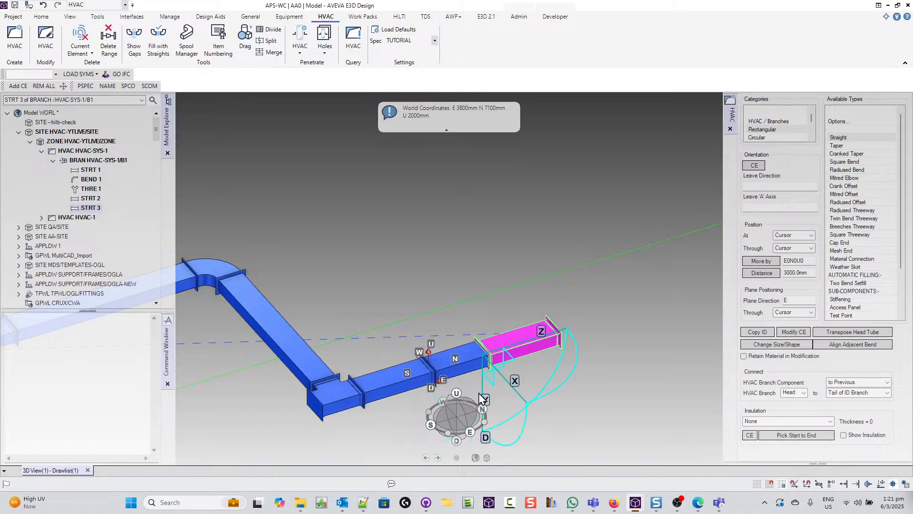
{"action": "left_click_drag", "start_coordinate": [481, 399], "coordinate": [485, 367]}
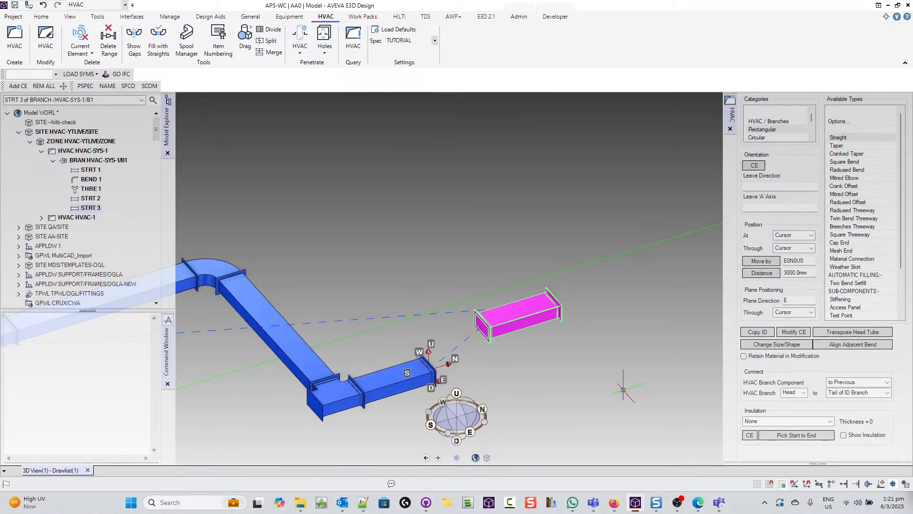
Insert a rectangular Mitred Offset after the straight next to the threeway, fitted to the gap up to the raised straight.
{"action": "left_click", "coordinate": [399, 370]}
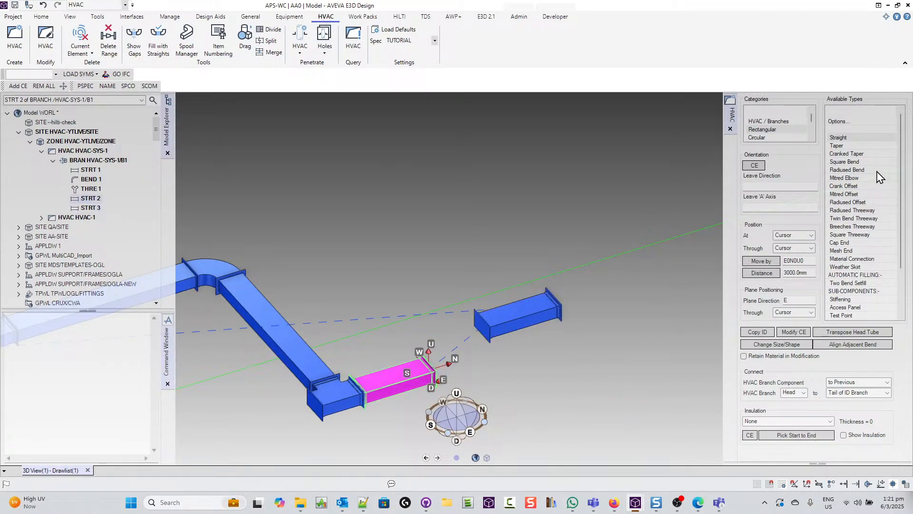
{"action": "left_click", "coordinate": [851, 194]}
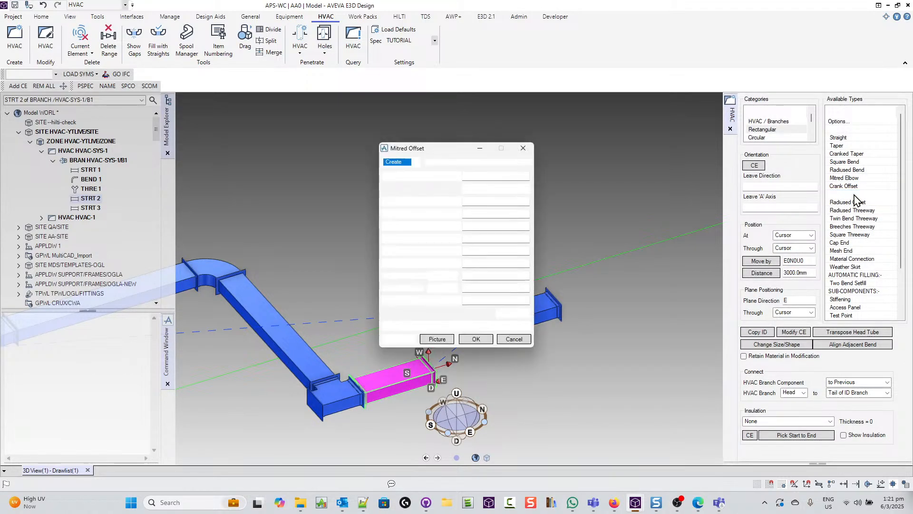
{"action": "left_click", "coordinate": [438, 339]}
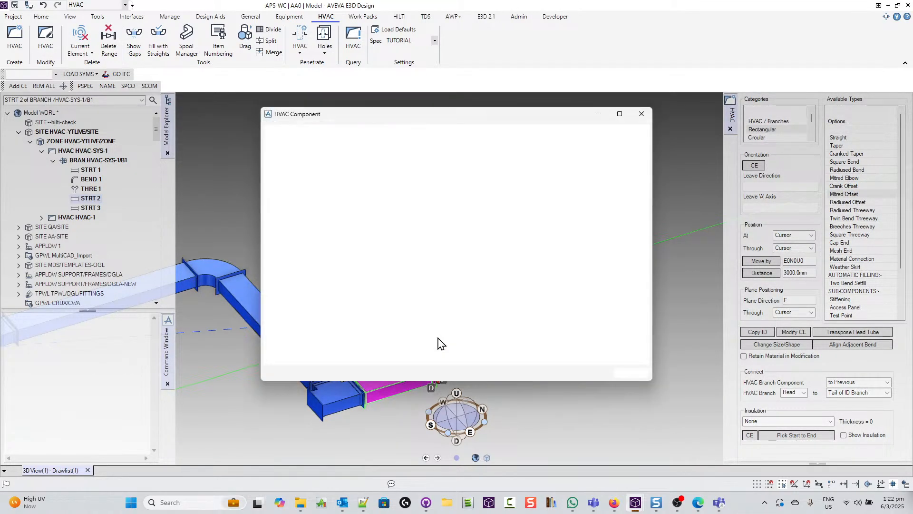
{"action": "left_click", "coordinate": [641, 113]}
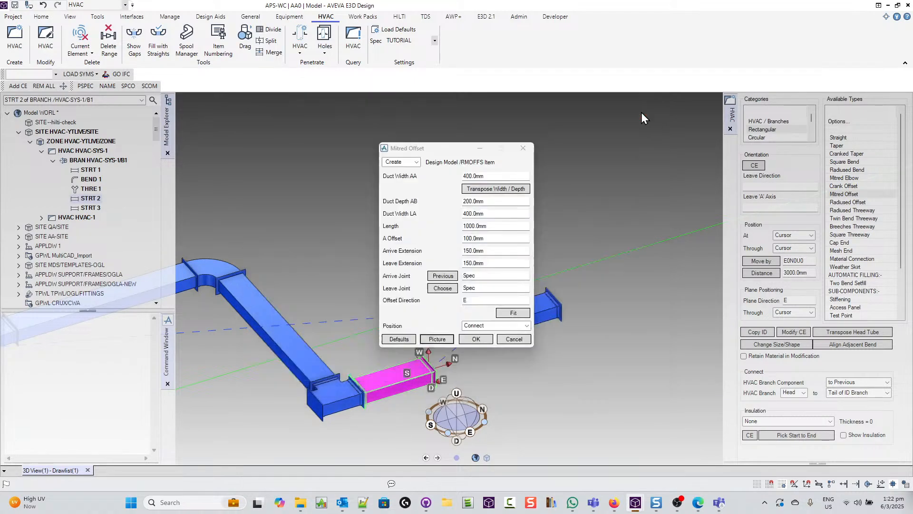
{"action": "left_click_drag", "start_coordinate": [456, 151], "coordinate": [325, 101]}
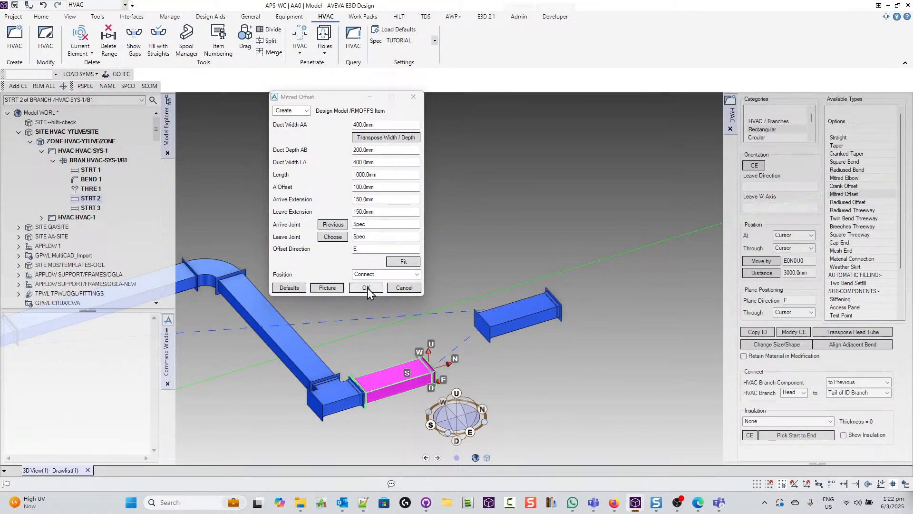
{"action": "left_click", "coordinate": [403, 262]}
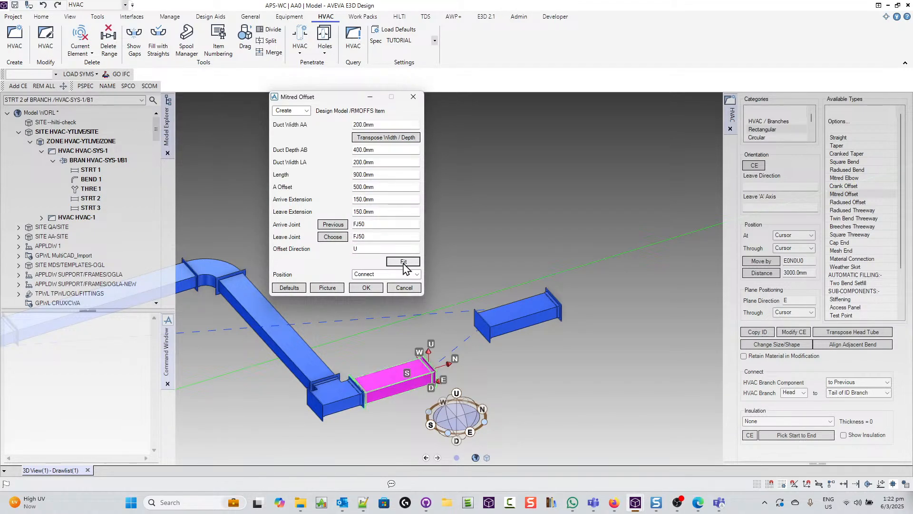
{"action": "left_click", "coordinate": [372, 290]}
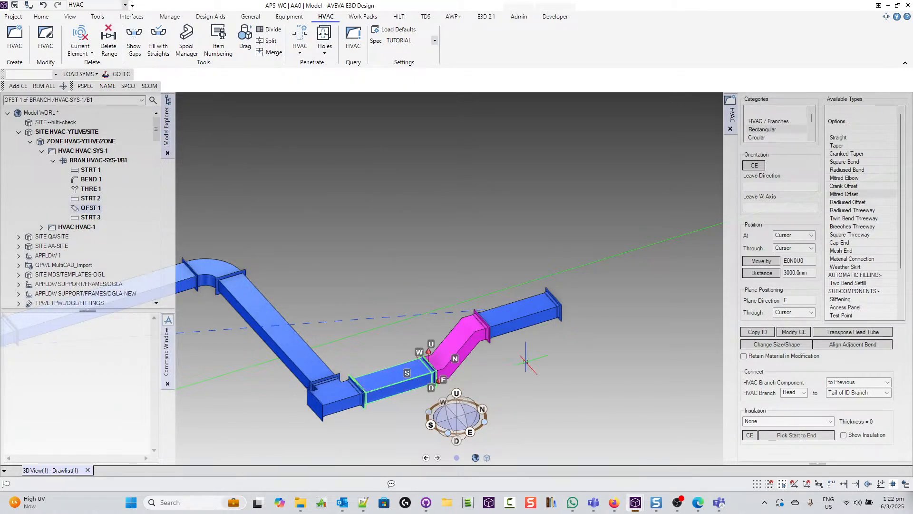
{"action": "middle_click_drag", "start_coordinate": [524, 358], "coordinate": [447, 364]}
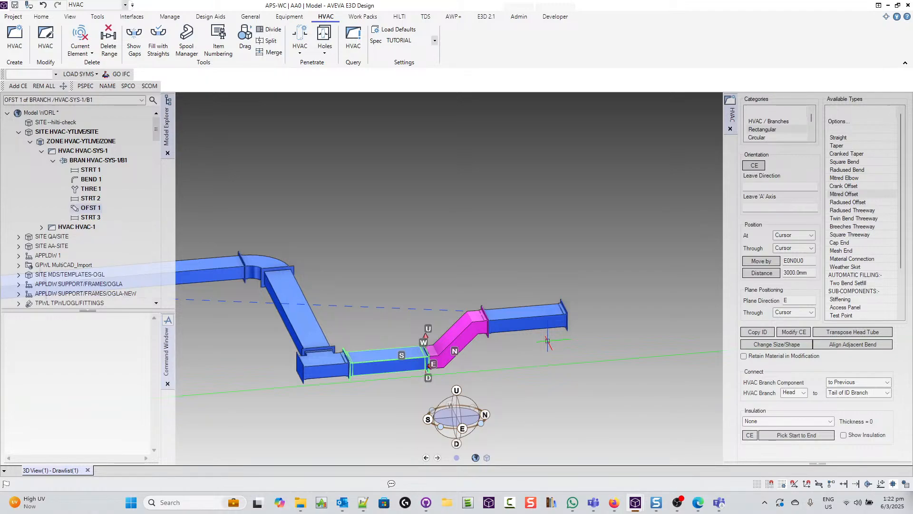
{"action": "scroll", "coordinate": [547, 341], "scroll_direction": "down", "scroll_amount": 3}
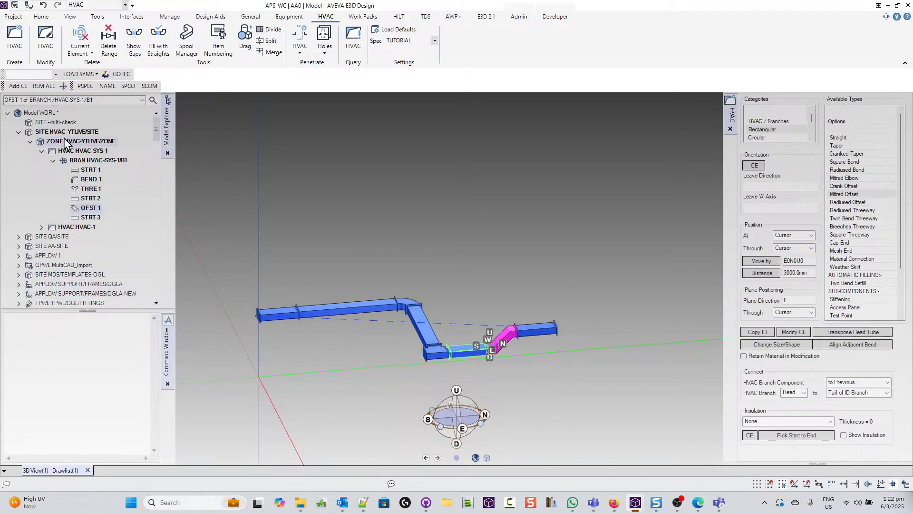
Connect the tail of main branch /HVAC-SYS-1/B1 to its Last Member.
{"action": "left_click", "coordinate": [103, 161]}
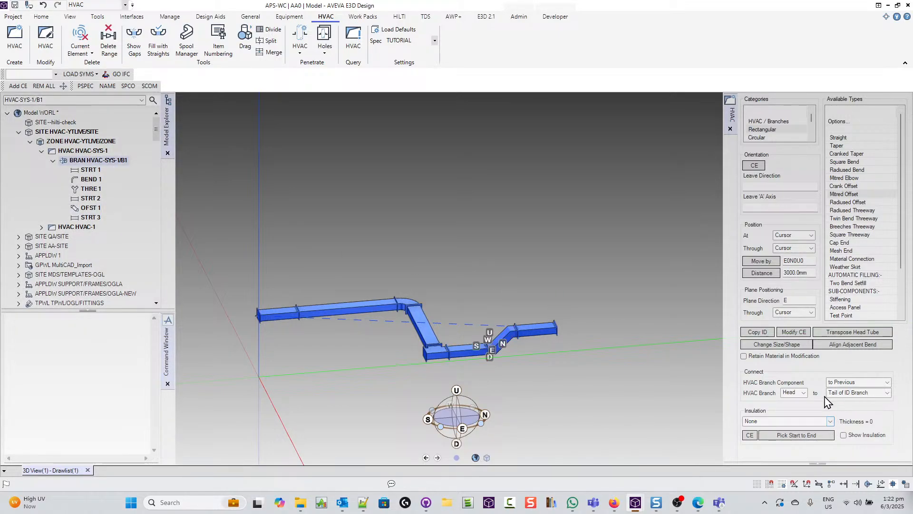
{"action": "left_click", "coordinate": [792, 393]}
{"action": "left_click", "coordinate": [792, 408]}
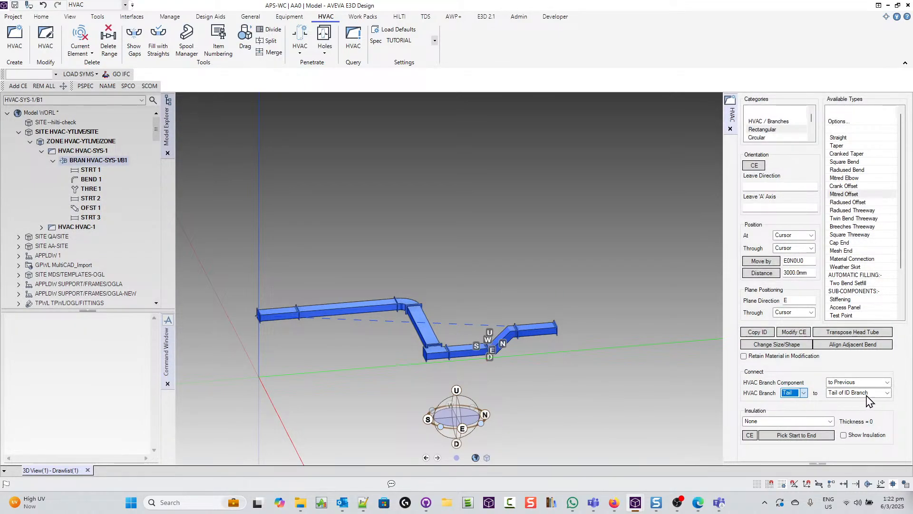
{"action": "left_click", "coordinate": [875, 392]}
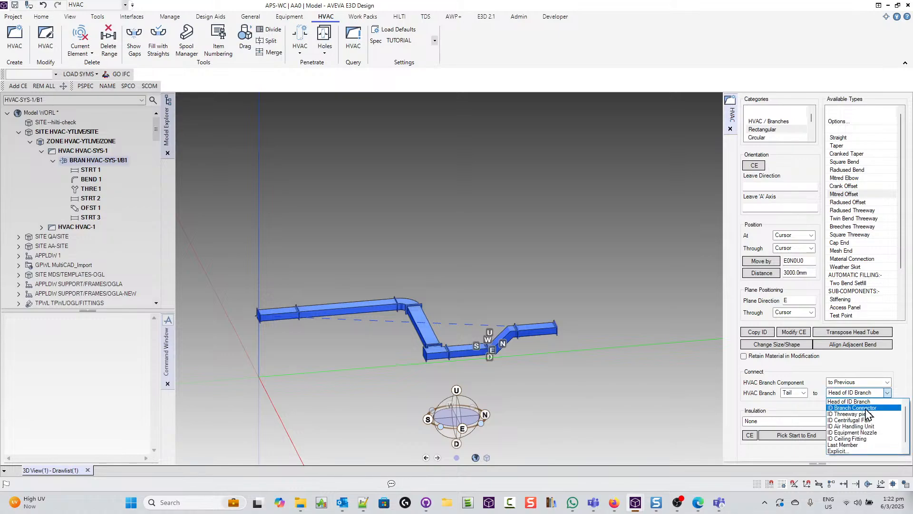
{"action": "left_click", "coordinate": [861, 445]}
{"action": "middle_click_drag", "start_coordinate": [498, 378], "coordinate": [563, 383]}
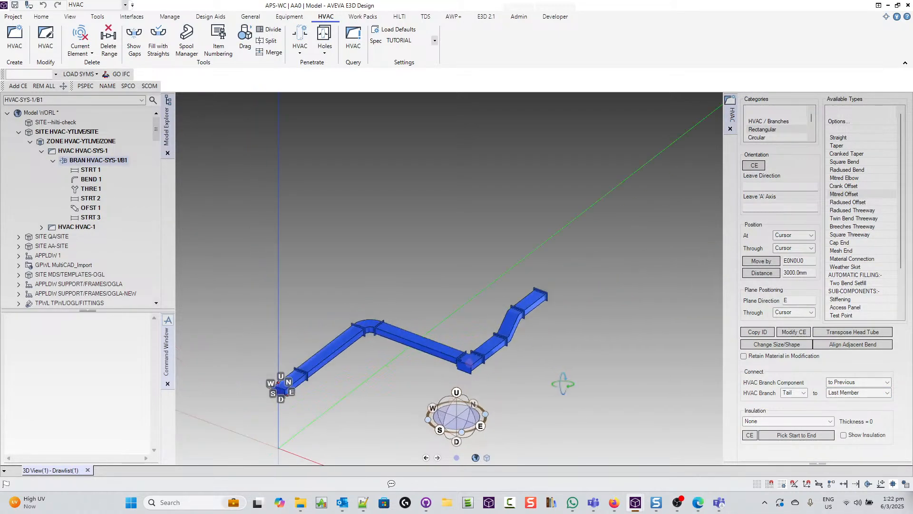
{"action": "middle_click_drag", "start_coordinate": [466, 380], "coordinate": [453, 318]}
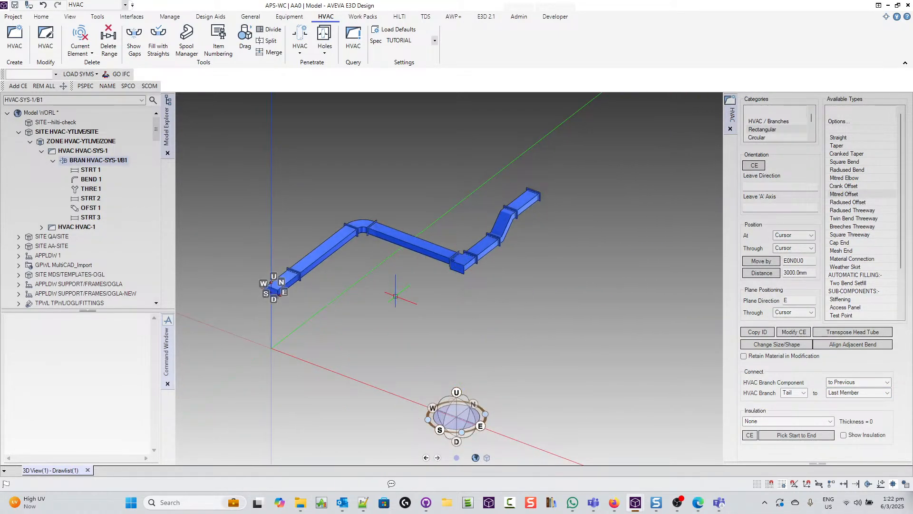
Create side branch /HVAC-SYS-1/B2 off the main branch with specification TUTORIAL and no insulation, connecting its head to the square threeway.
{"action": "left_click", "coordinate": [767, 123]}
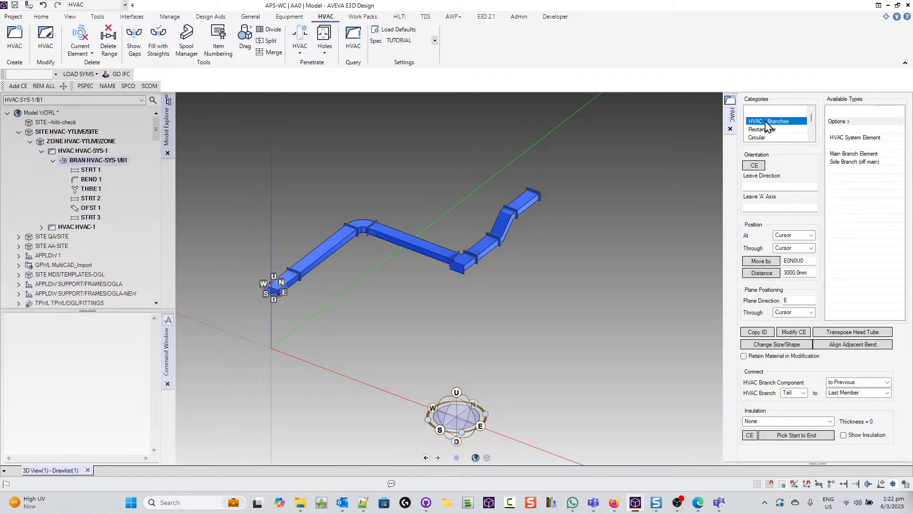
{"action": "left_click", "coordinate": [851, 161]}
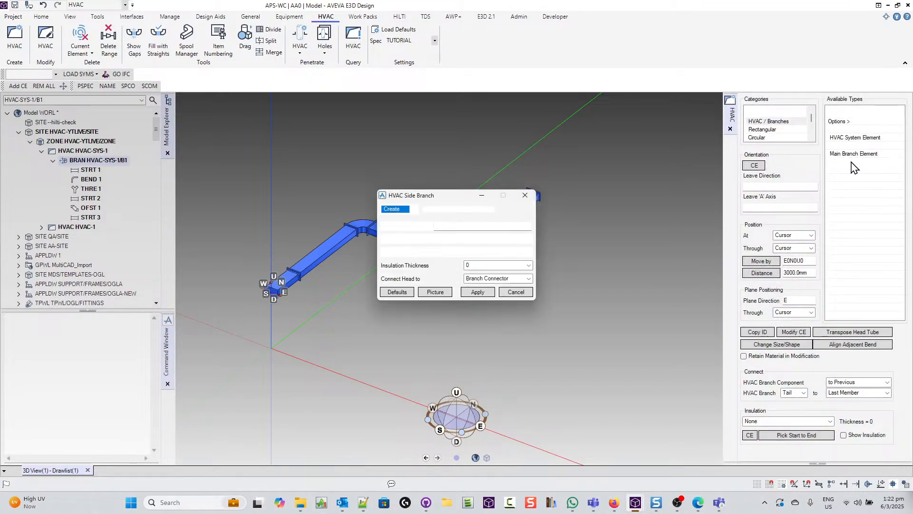
{"action": "left_click_drag", "start_coordinate": [414, 196], "coordinate": [610, 86]}
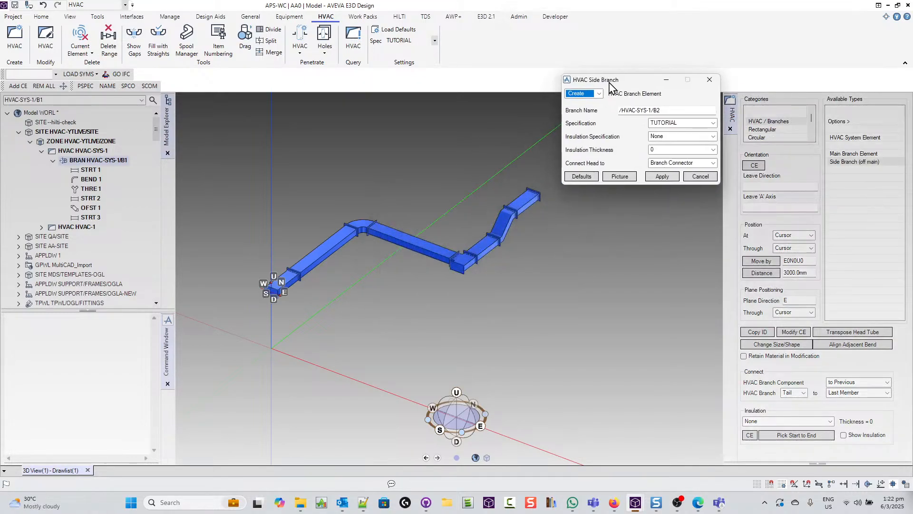
{"action": "left_click", "coordinate": [712, 163]}
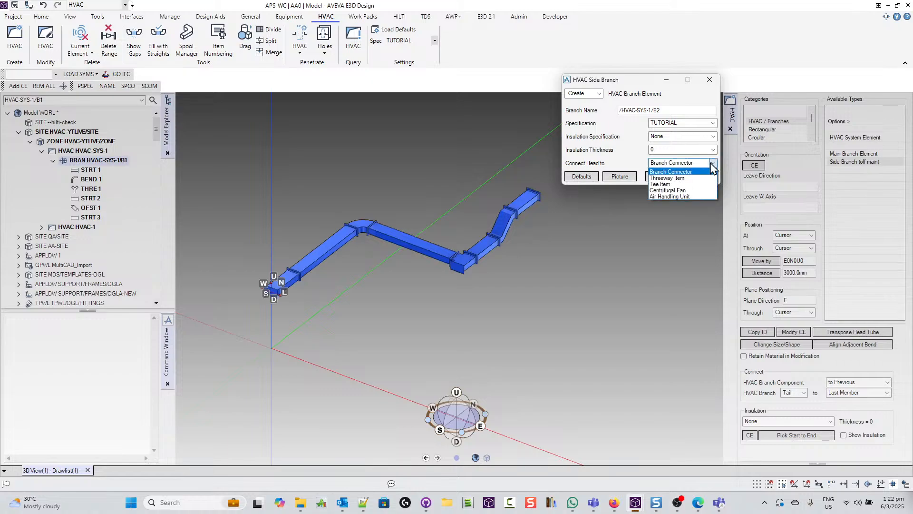
{"action": "left_click", "coordinate": [680, 178]}
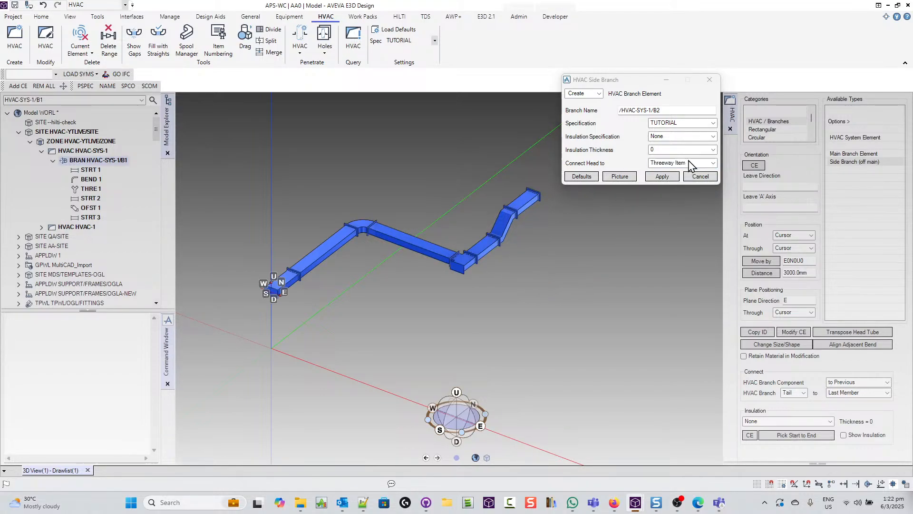
{"action": "left_click", "coordinate": [662, 176]}
{"action": "left_click", "coordinate": [465, 262]}
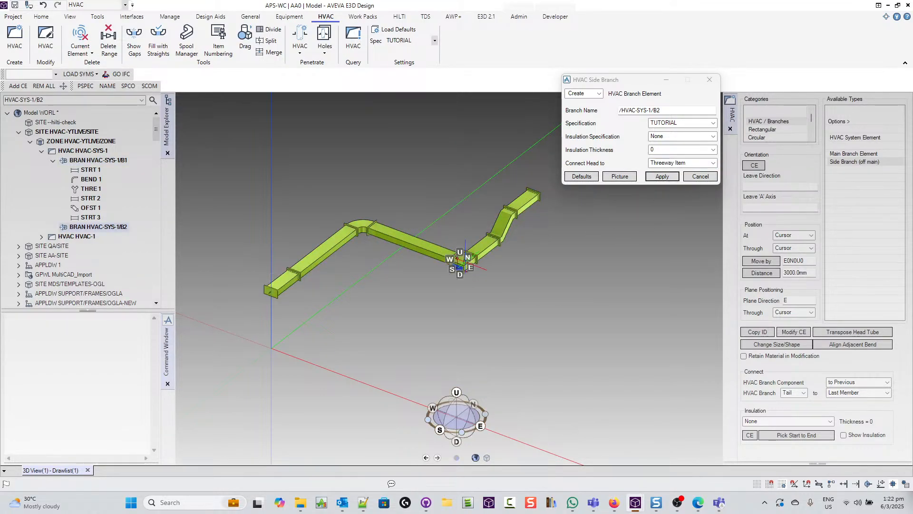
{"action": "left_click", "coordinate": [700, 177]}
Add a rectangular straight, 400 x 200 mm and 1200 mm long, to the side branch and connect the branch tail to its Last Member.
{"action": "left_click", "coordinate": [760, 129]}
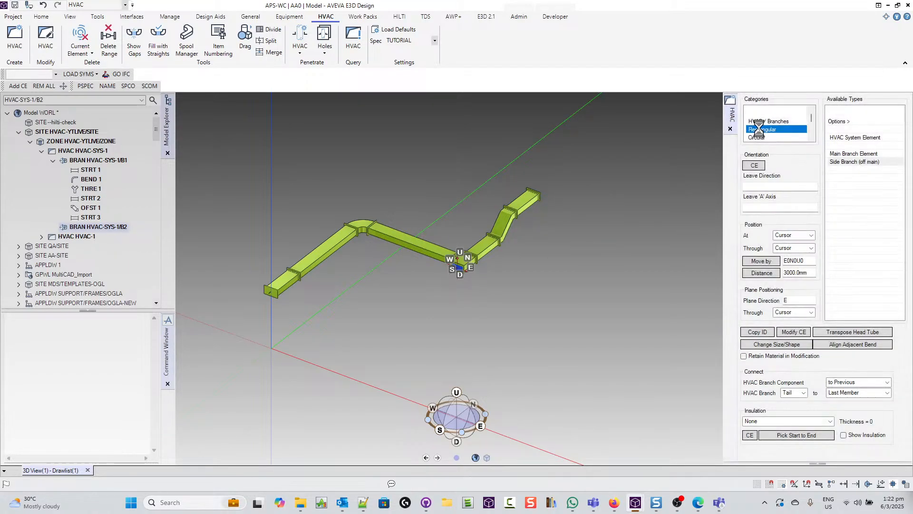
{"action": "left_click", "coordinate": [848, 138]}
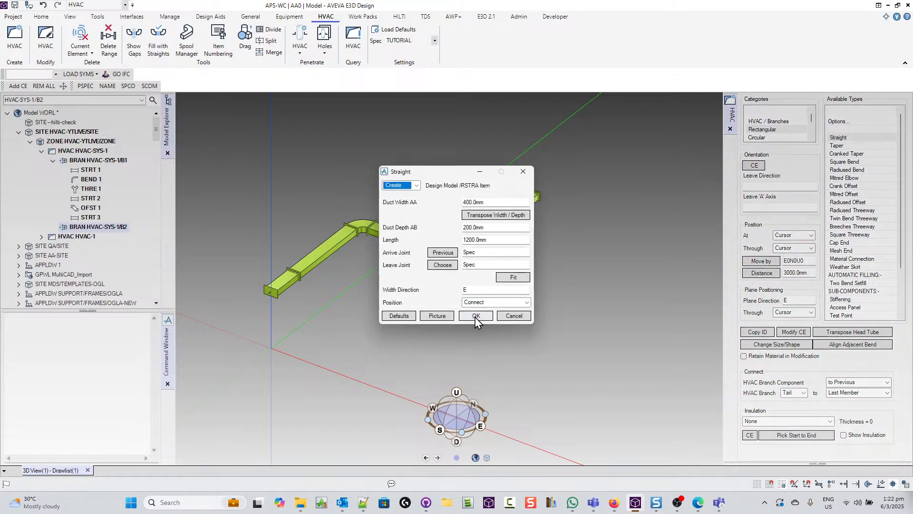
{"action": "left_click", "coordinate": [475, 316]}
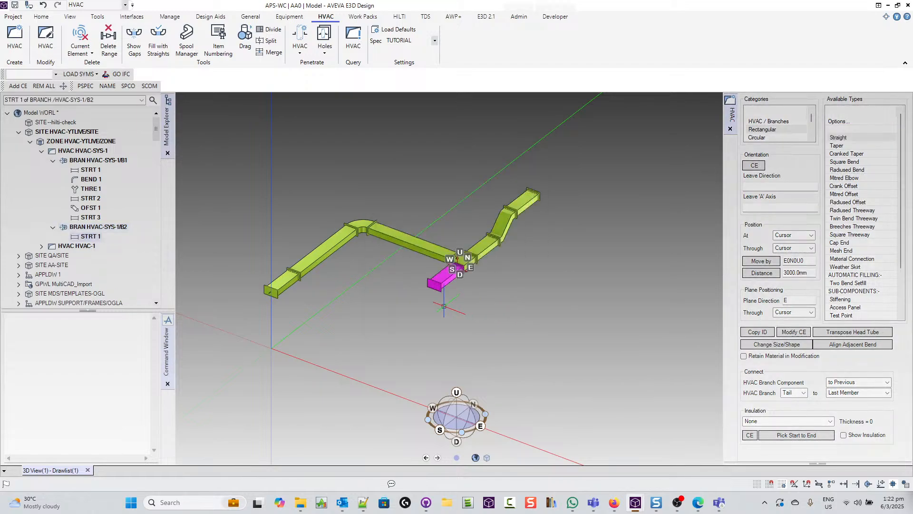
{"action": "left_click", "coordinate": [862, 394]}
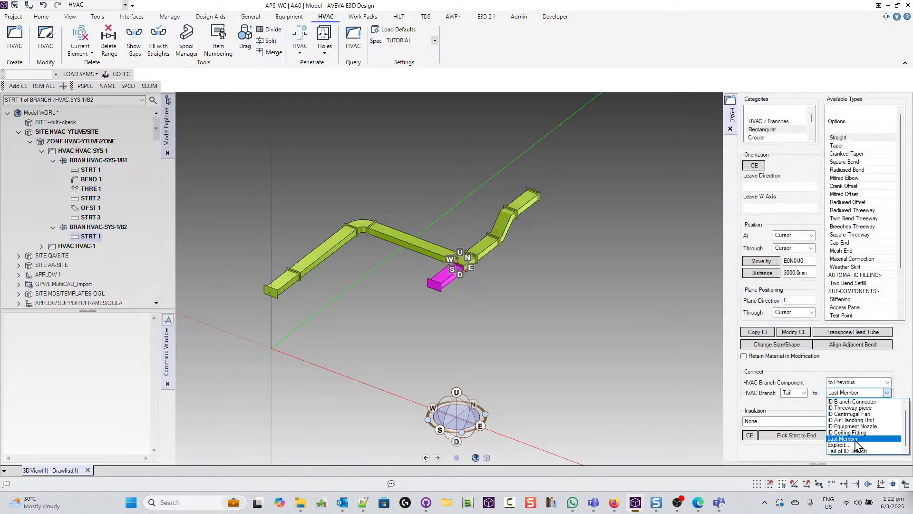
{"action": "left_click", "coordinate": [854, 439]}
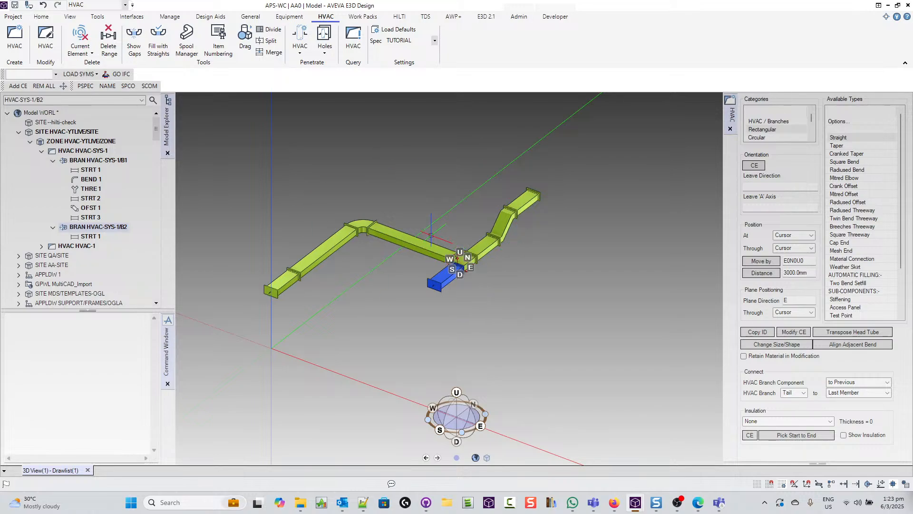
Autofill the gaps in main branch /HVAC-SYS-1/B1 with straights.
{"action": "scroll", "coordinate": [303, 246], "scroll_direction": "up", "scroll_amount": 5}
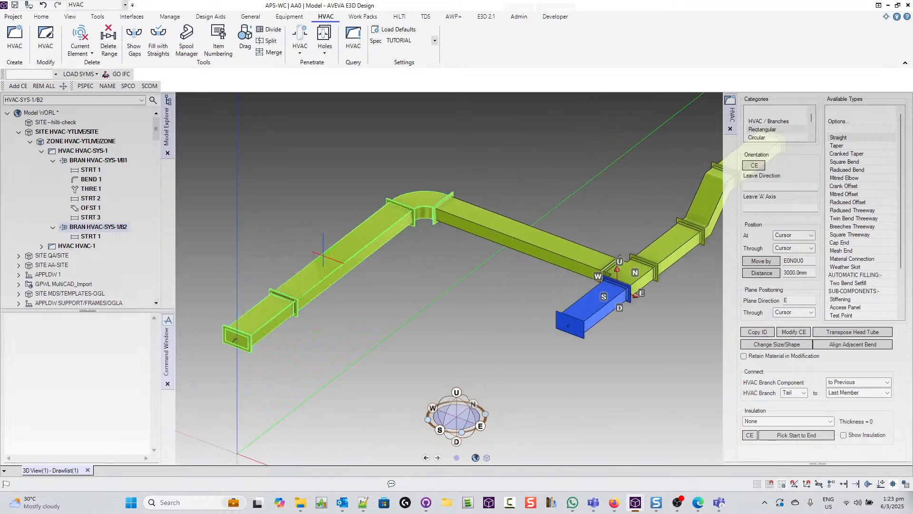
{"action": "left_click", "coordinate": [325, 255]}
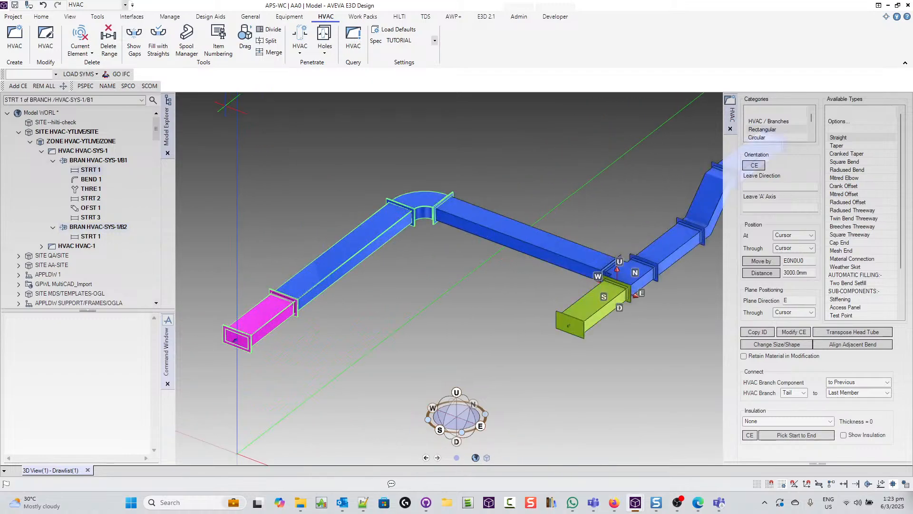
{"action": "left_click", "coordinate": [159, 39]}
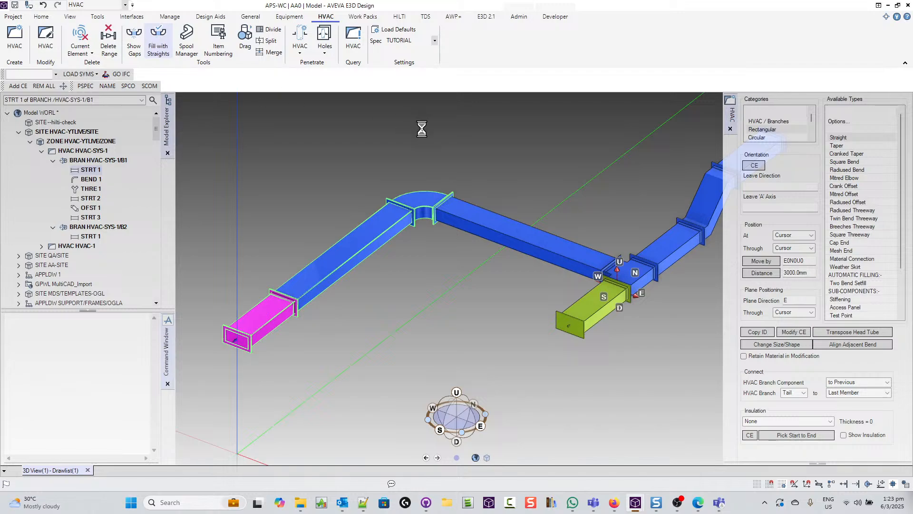
{"action": "left_click", "coordinate": [94, 161]}
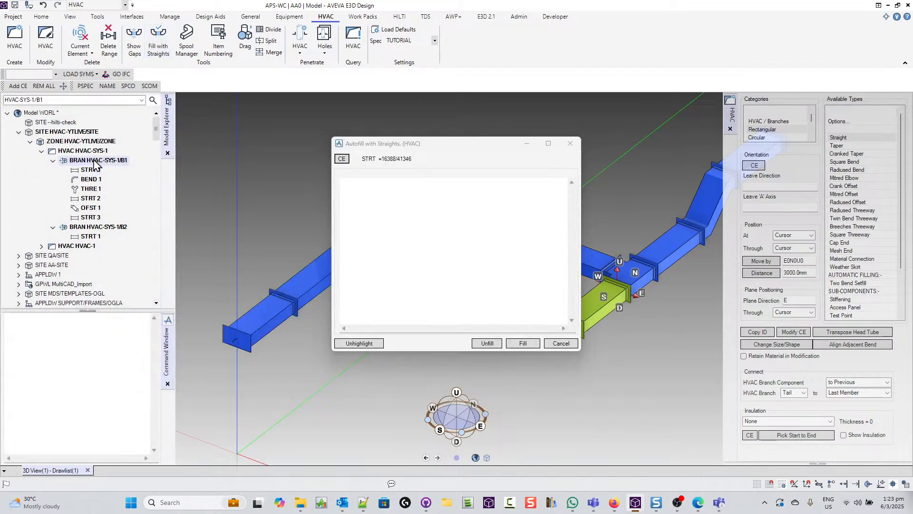
{"action": "left_click", "coordinate": [342, 159]}
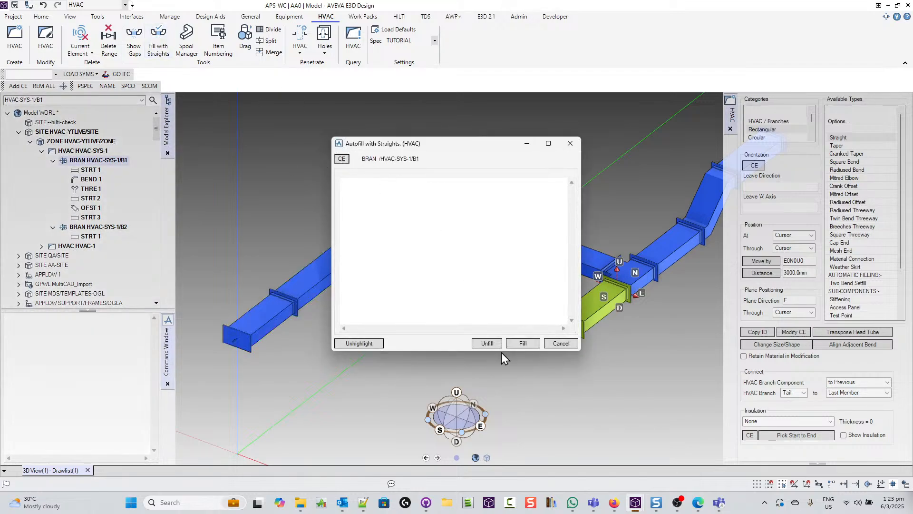
{"action": "left_click", "coordinate": [526, 344]}
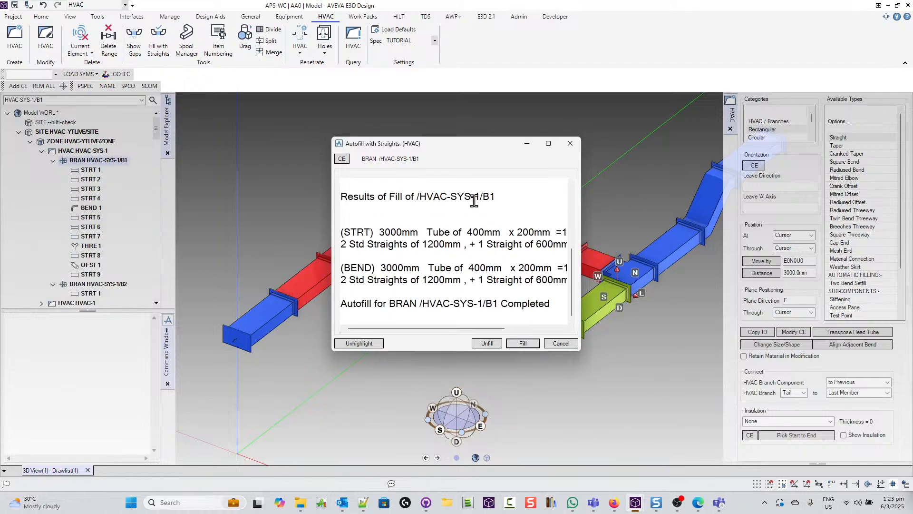
{"action": "left_click_drag", "start_coordinate": [462, 145], "coordinate": [277, 245]}
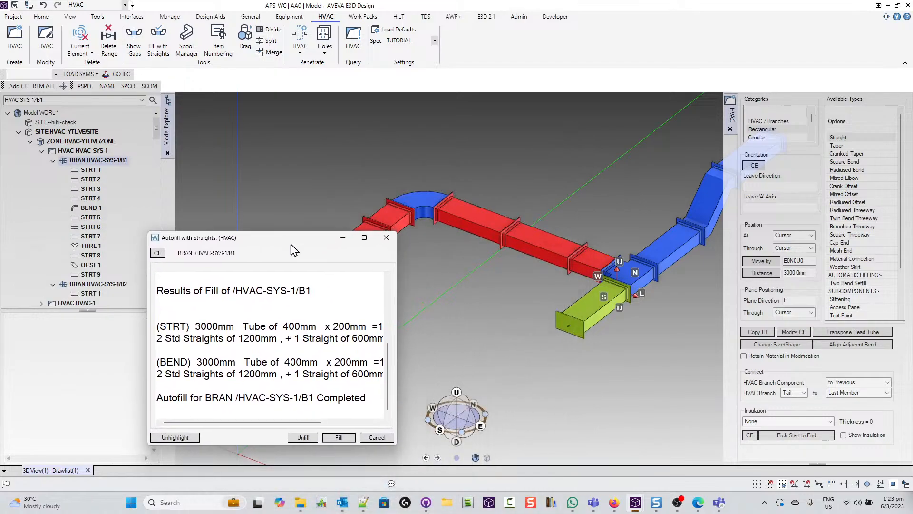
{"action": "left_click", "coordinate": [376, 437]}
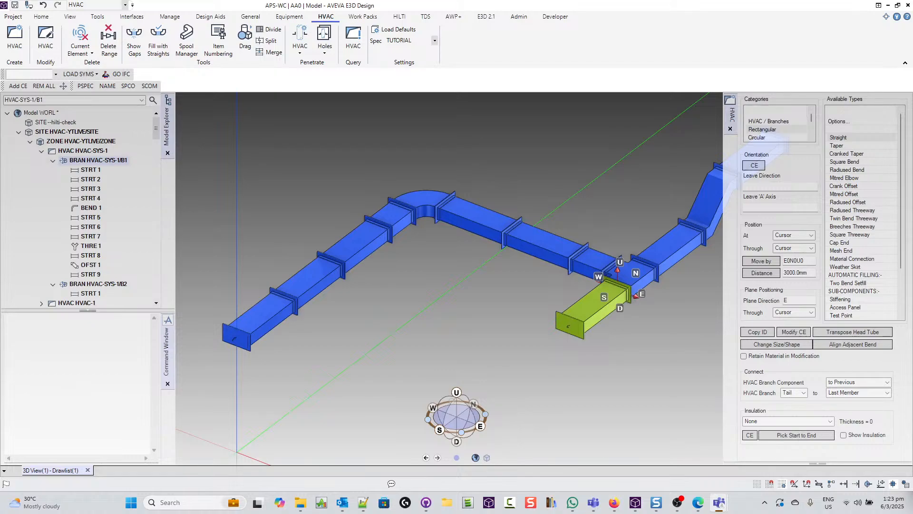
Unfill main branch /HVAC-SYS-1/B1 to remove the autofilled straights, and check the two gap sections around the bend.
{"action": "left_click", "coordinate": [357, 245]}
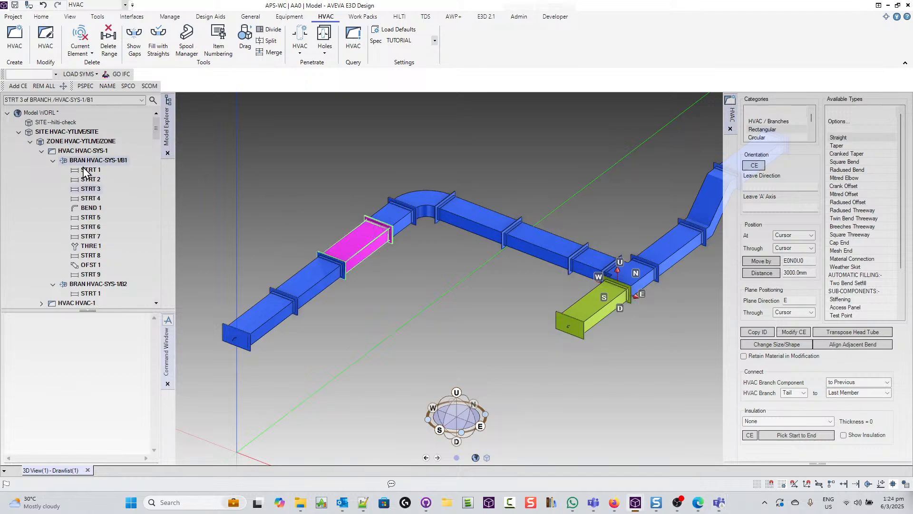
{"action": "left_click", "coordinate": [105, 161]}
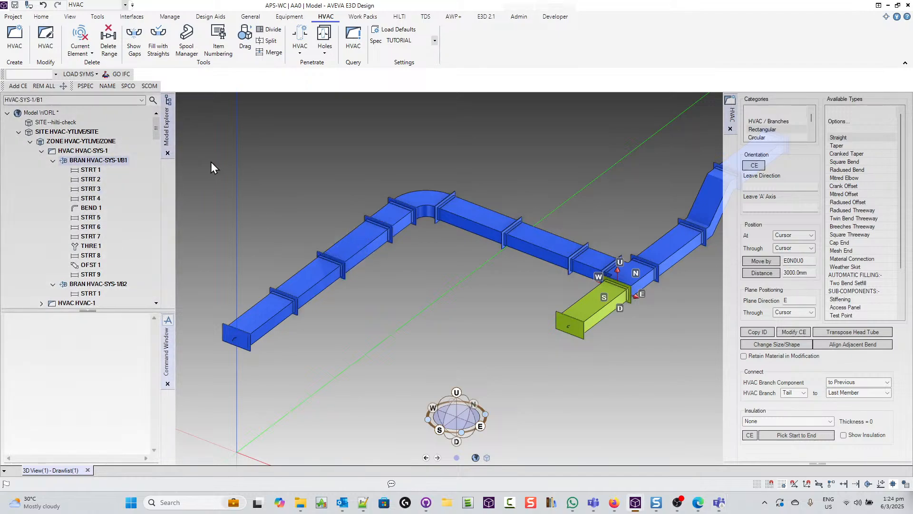
{"action": "left_click", "coordinate": [169, 61]}
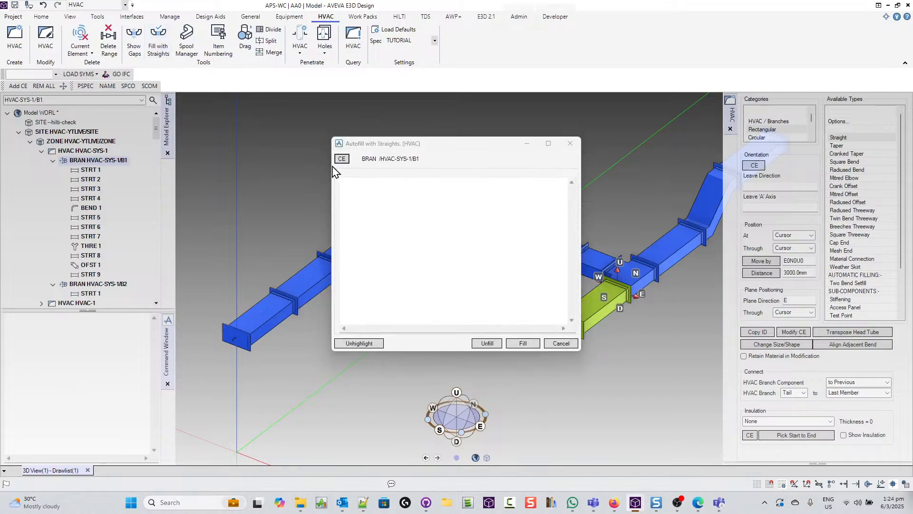
{"action": "left_click", "coordinate": [488, 344]}
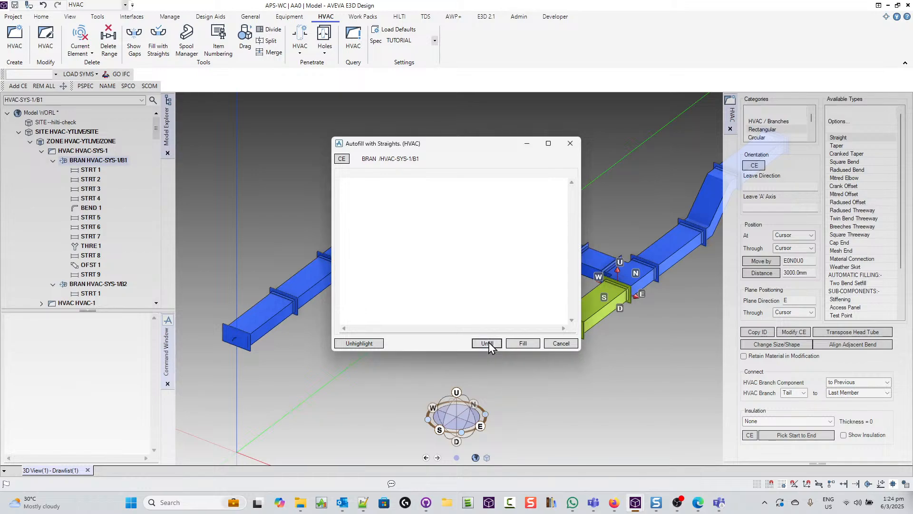
{"action": "left_click", "coordinate": [562, 344]}
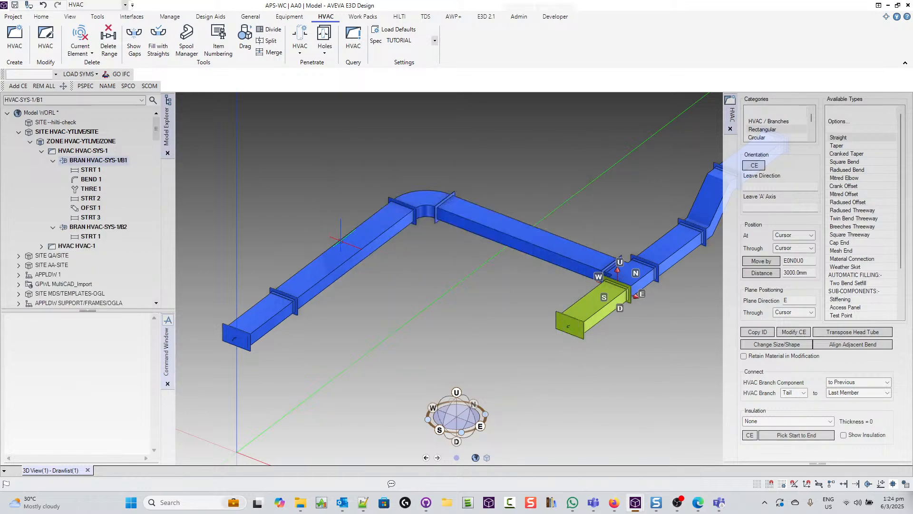
{"action": "left_click", "coordinate": [350, 233]}
{"action": "left_click", "coordinate": [524, 236]}
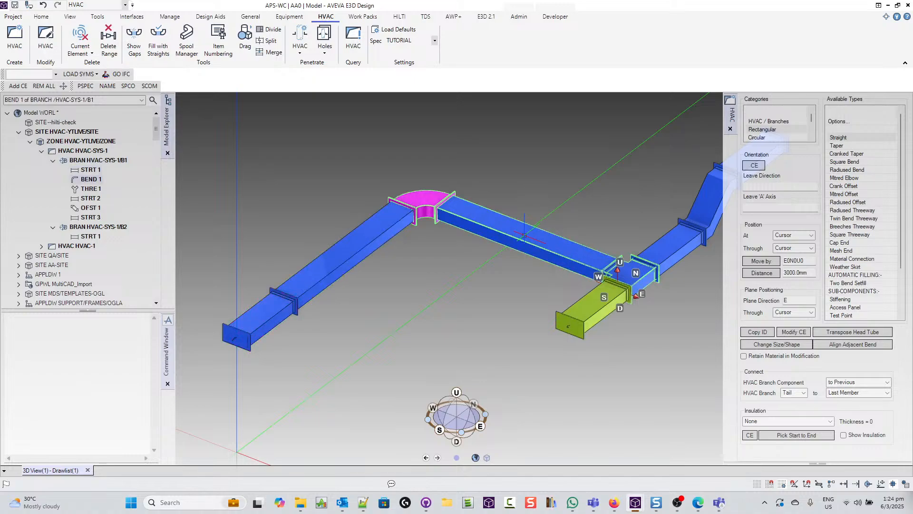
Insert a 400 x 200 mm square threeway after the first straight of main branch /HVAC-SYS-1/B1, using the Flip Arrive/Leave configuration.
{"action": "left_click", "coordinate": [283, 305]}
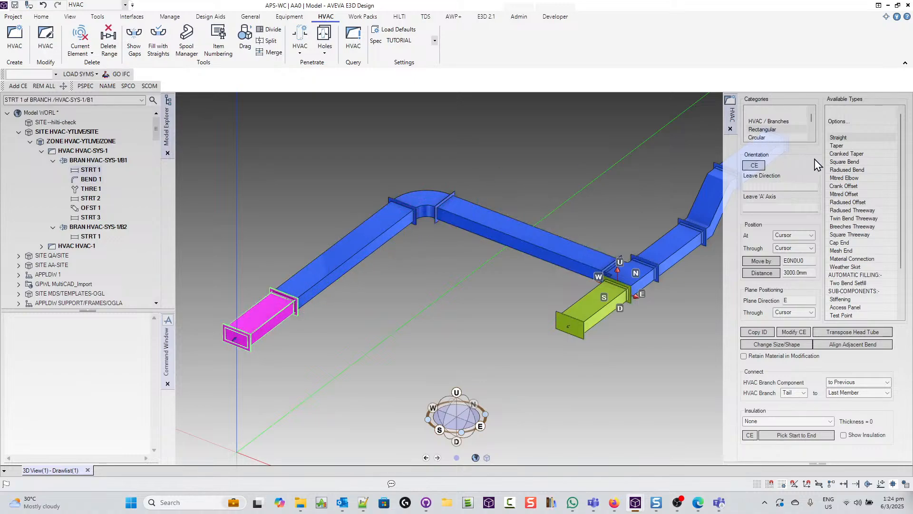
{"action": "double_click", "coordinate": [864, 235]}
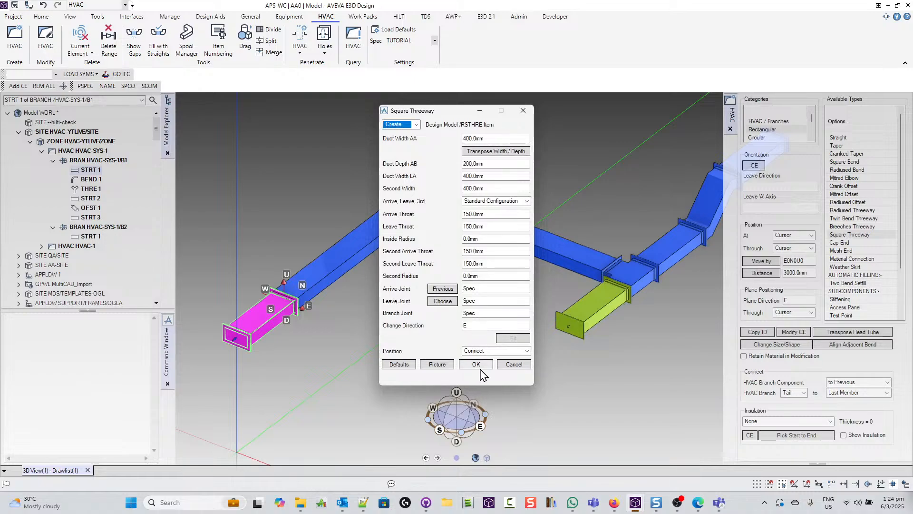
{"action": "left_click", "coordinate": [526, 200]}
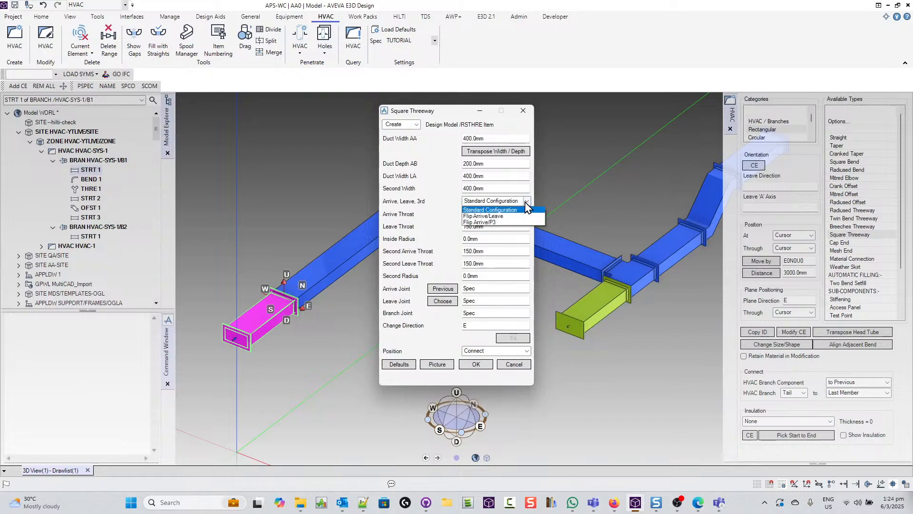
{"action": "left_click", "coordinate": [434, 178]}
{"action": "left_click", "coordinate": [435, 364]}
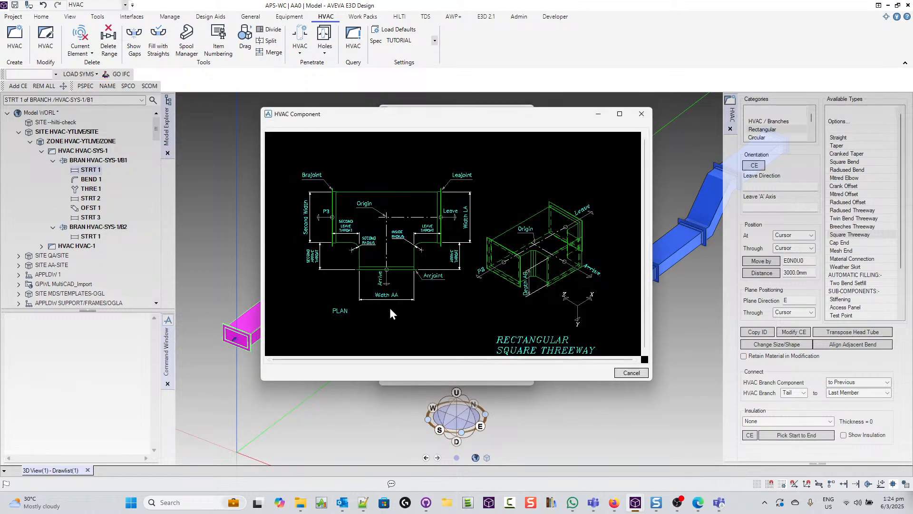
{"action": "left_click", "coordinate": [627, 372]}
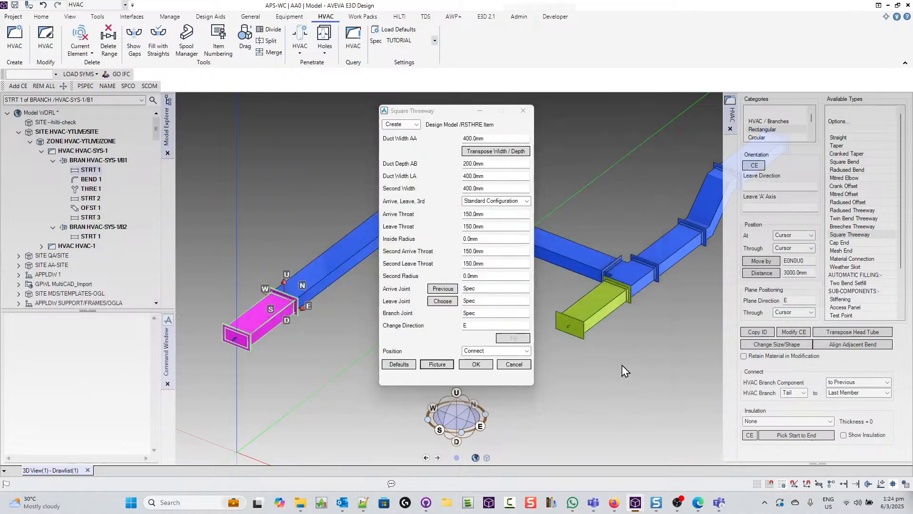
{"action": "left_click", "coordinate": [526, 201]}
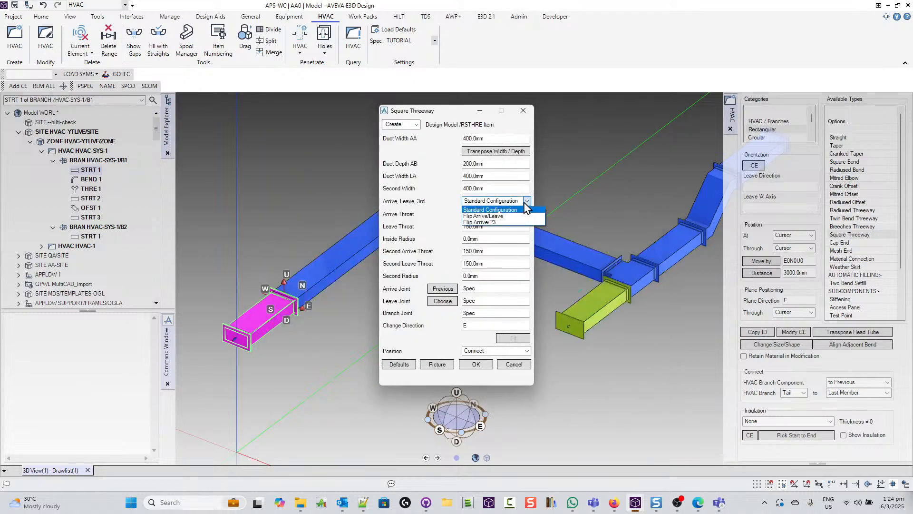
{"action": "left_click", "coordinate": [499, 216]}
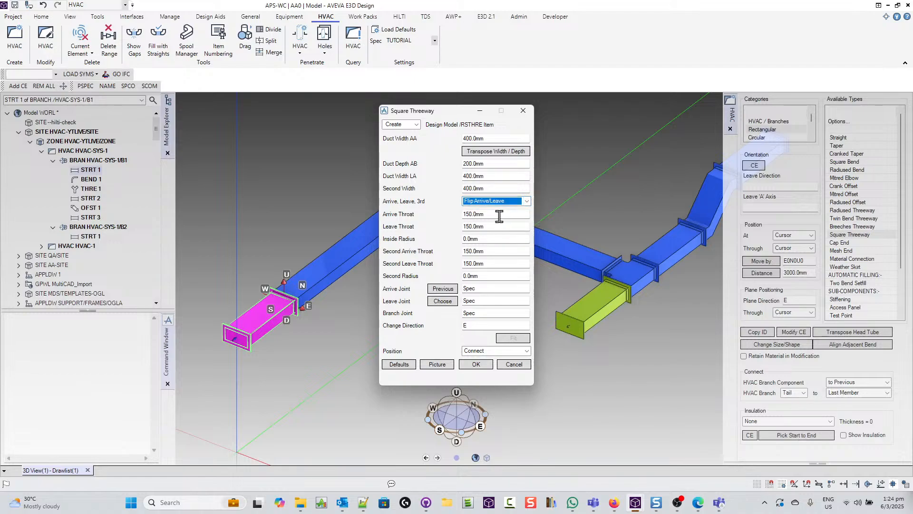
{"action": "left_click", "coordinate": [481, 369]}
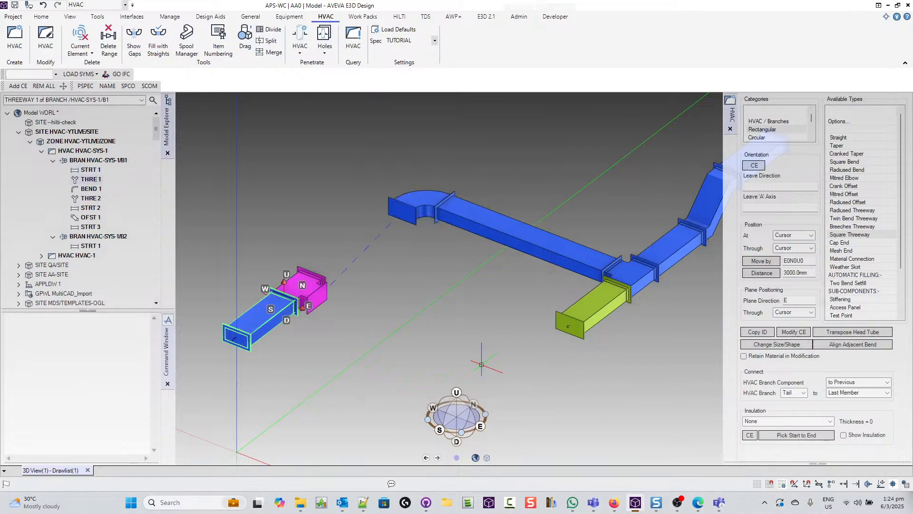
Modify the new square threeway's arrive, leave and third configuration to Standard Configuration.
{"action": "middle_click_drag", "start_coordinate": [222, 248], "coordinate": [308, 285]}
{"action": "scroll", "coordinate": [293, 268], "scroll_direction": "up", "scroll_amount": 3}
{"action": "right_click", "coordinate": [312, 288]}
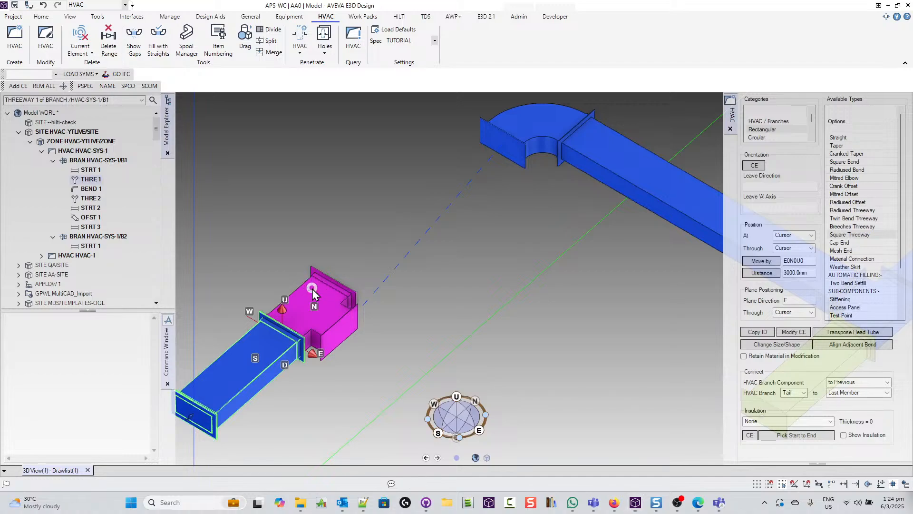
{"action": "left_click", "coordinate": [698, 364]}
{"action": "left_click", "coordinate": [800, 332]}
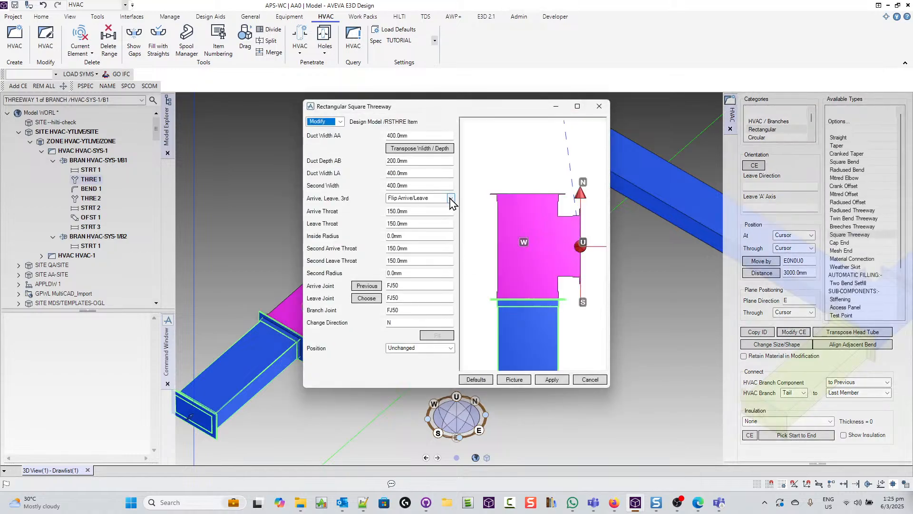
{"action": "left_click", "coordinate": [450, 199]}
{"action": "left_click", "coordinate": [416, 206]}
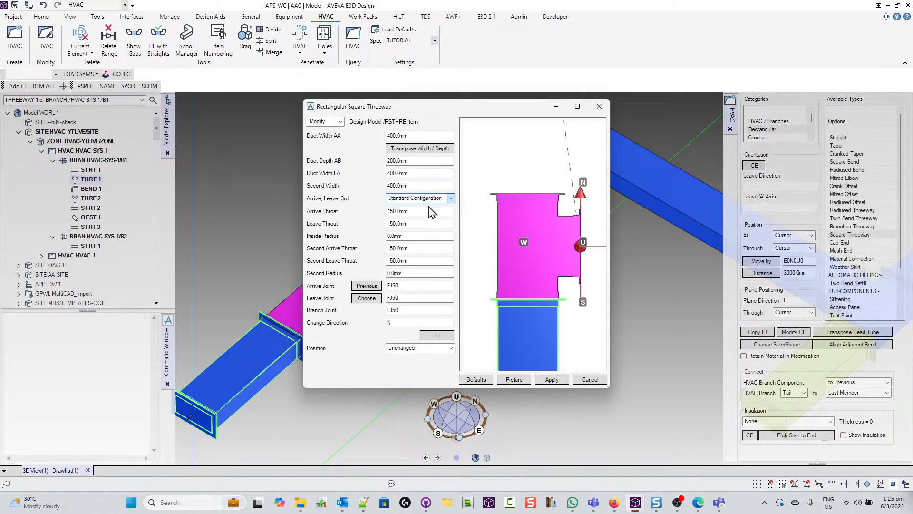
{"action": "left_click", "coordinate": [552, 379]}
{"action": "left_click", "coordinate": [590, 379]}
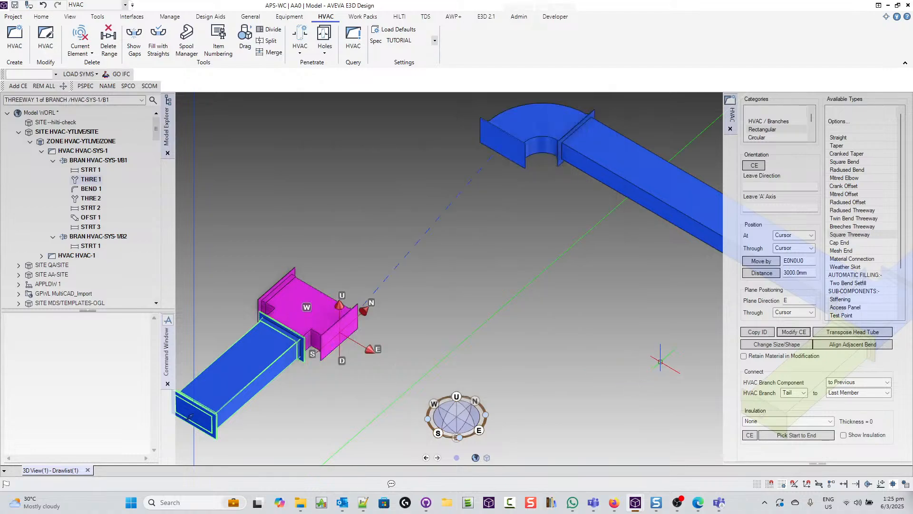
Change the new square threeway's configuration to Flip Arrive/P3 so its side outlet becomes the branch connection.
{"action": "left_click", "coordinate": [796, 332]}
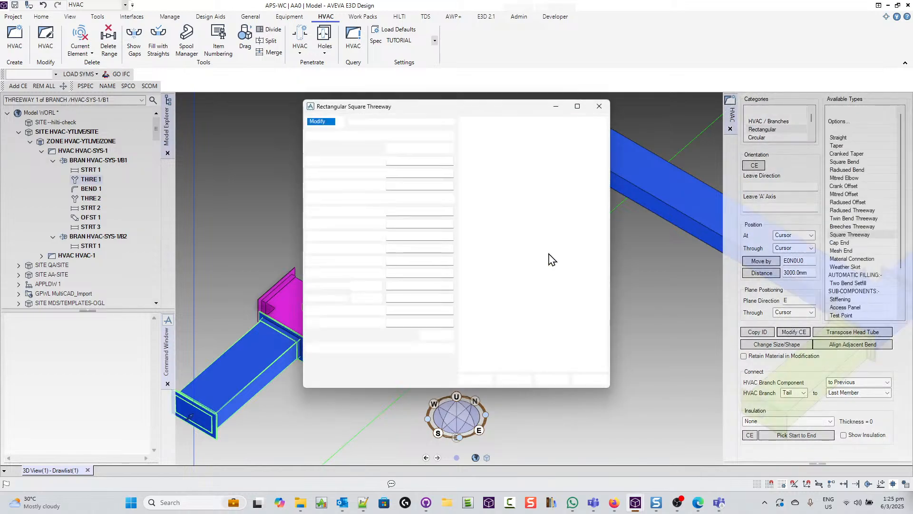
{"action": "left_click_drag", "start_coordinate": [390, 105], "coordinate": [529, 98]}
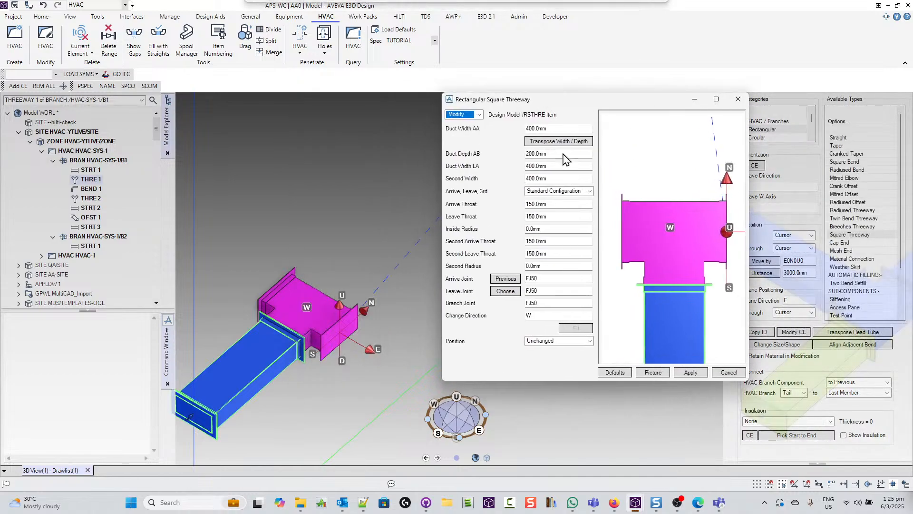
{"action": "left_click", "coordinate": [590, 191]}
{"action": "left_click", "coordinate": [544, 212]}
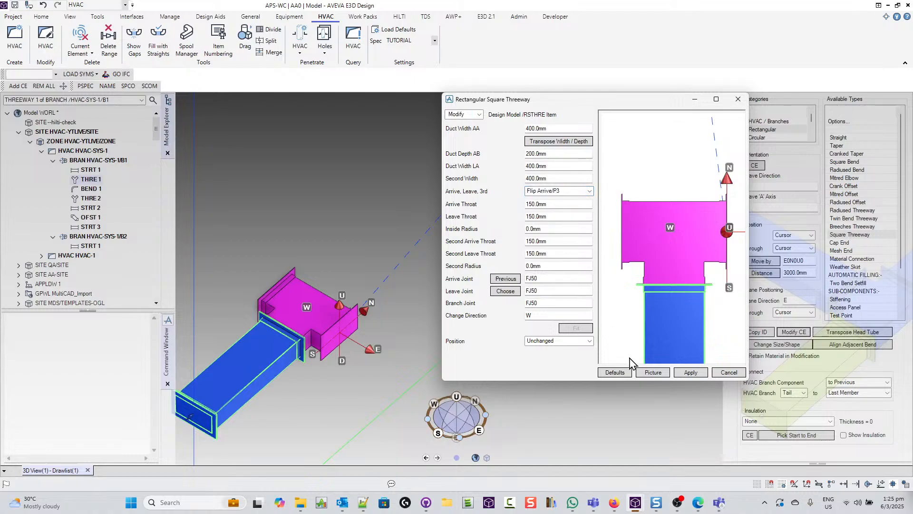
{"action": "left_click", "coordinate": [698, 375]}
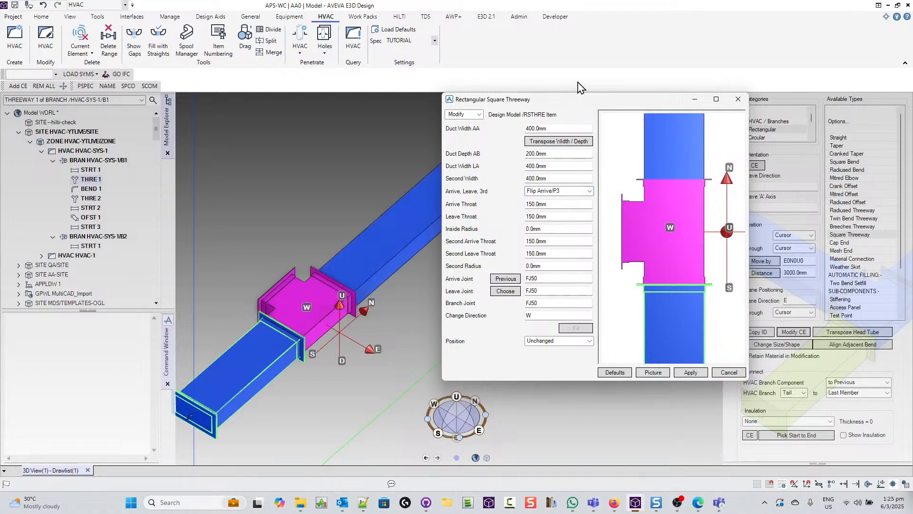
{"action": "left_click_drag", "start_coordinate": [587, 99], "coordinate": [594, 151]}
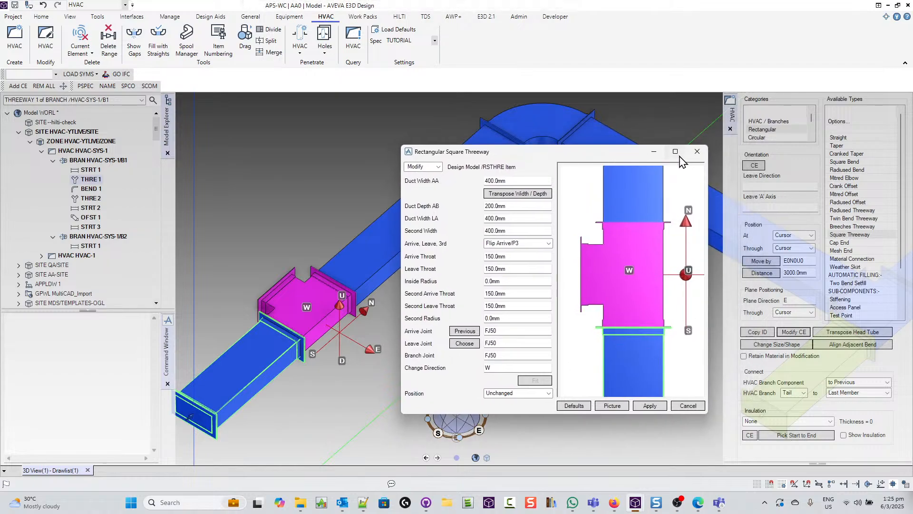
{"action": "left_click", "coordinate": [694, 154]}
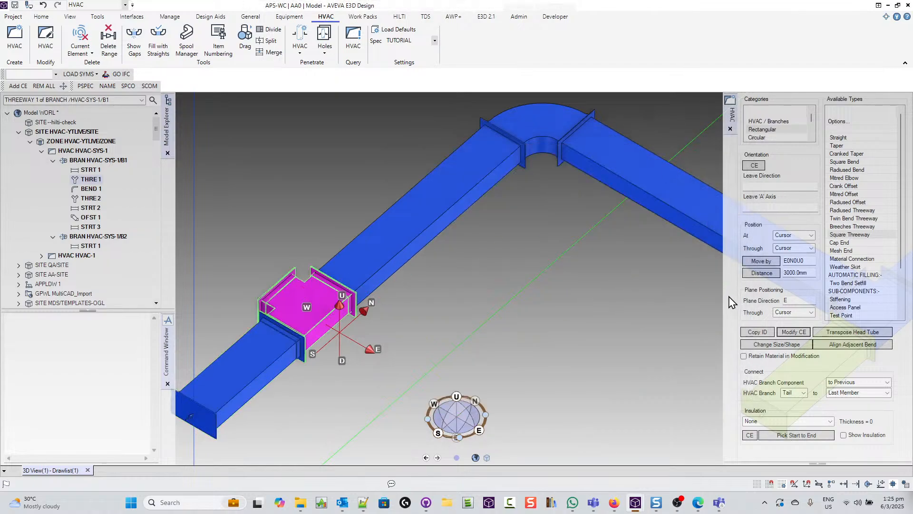
Position the new square threeway at a distance of 1000 mm from the first straight.
{"action": "left_click_drag", "start_coordinate": [814, 273], "coordinate": [744, 275]}
{"action": "type", "text": "10"}
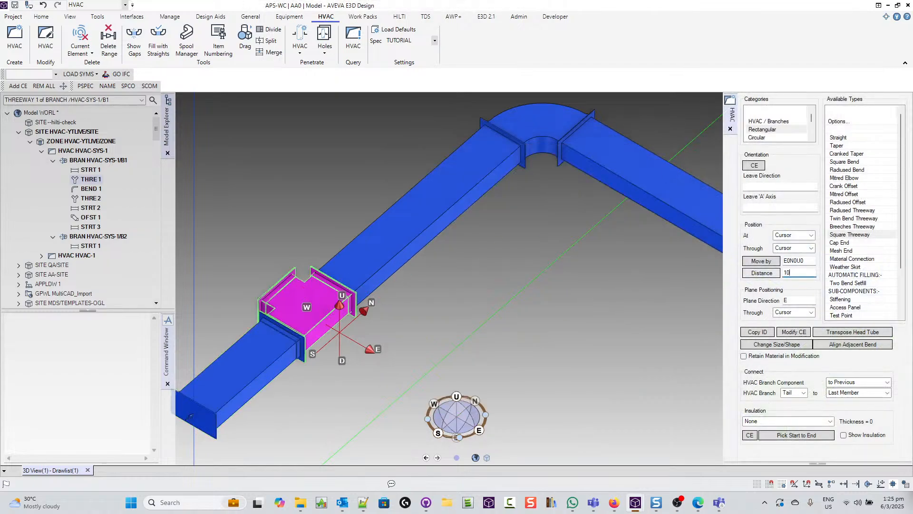
{"action": "type", "text": "00"}
{"action": "left_click", "coordinate": [761, 272]}
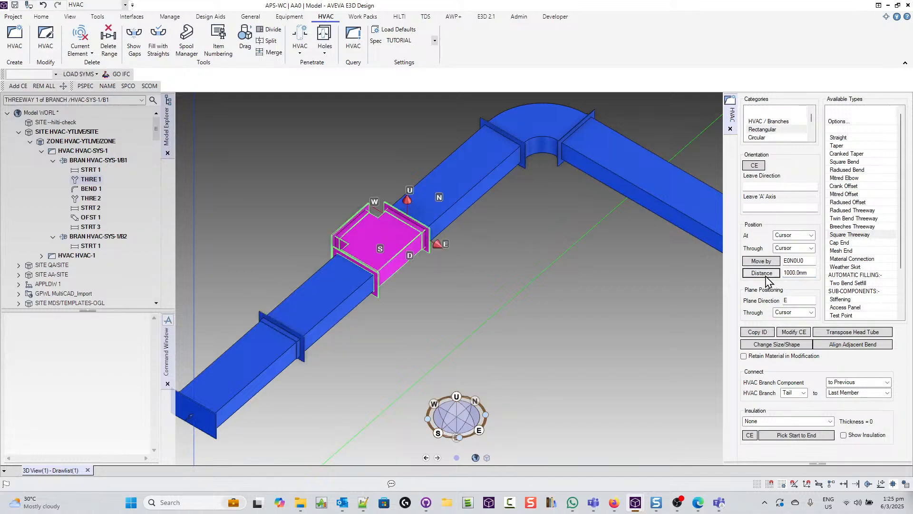
Create side branch /HVAC-SYS-1/B3 with specification TUTORIAL and no insulation, connecting its head to the new square threeway.
{"action": "middle_click_drag", "start_coordinate": [572, 321], "coordinate": [742, 252]}
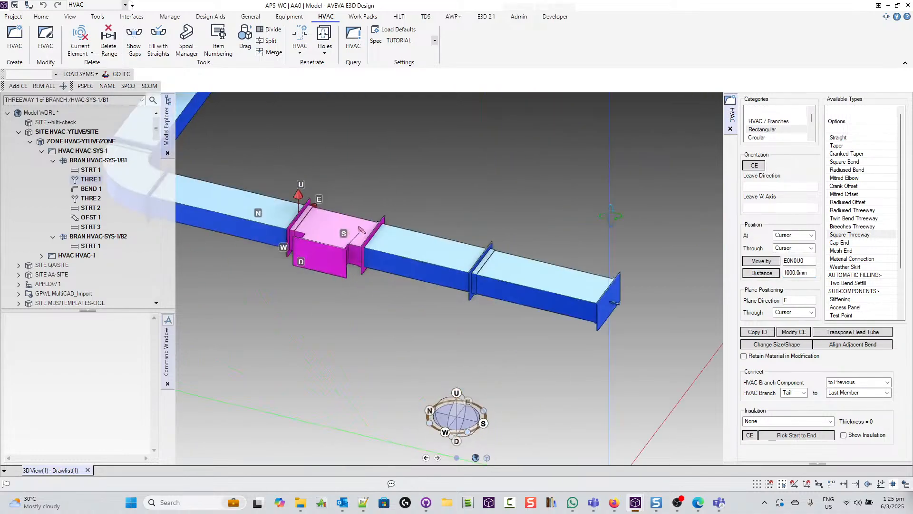
{"action": "scroll", "coordinate": [302, 261], "scroll_direction": "down", "scroll_amount": 3}
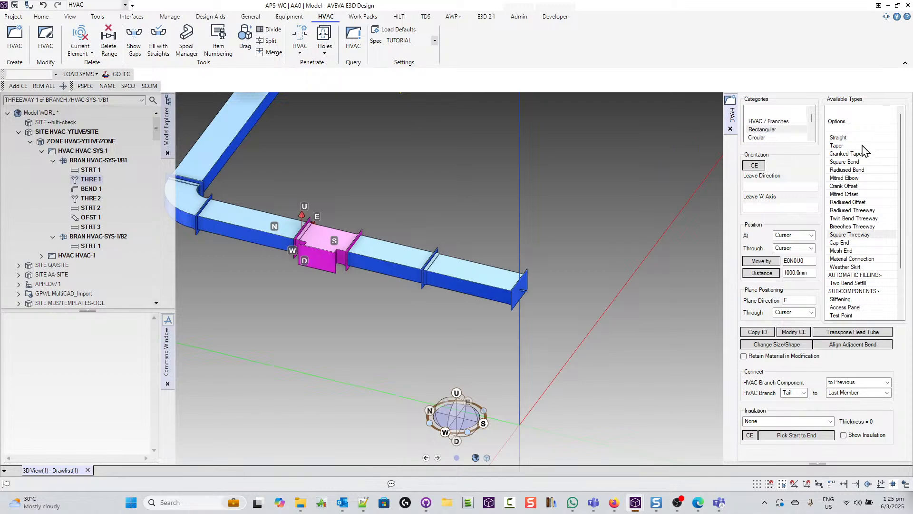
{"action": "left_click", "coordinate": [789, 122]}
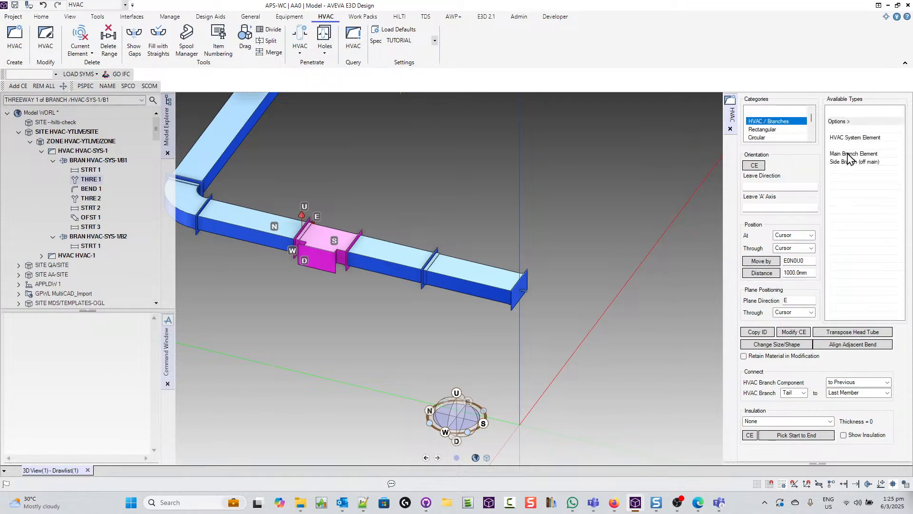
{"action": "double_click", "coordinate": [846, 162]}
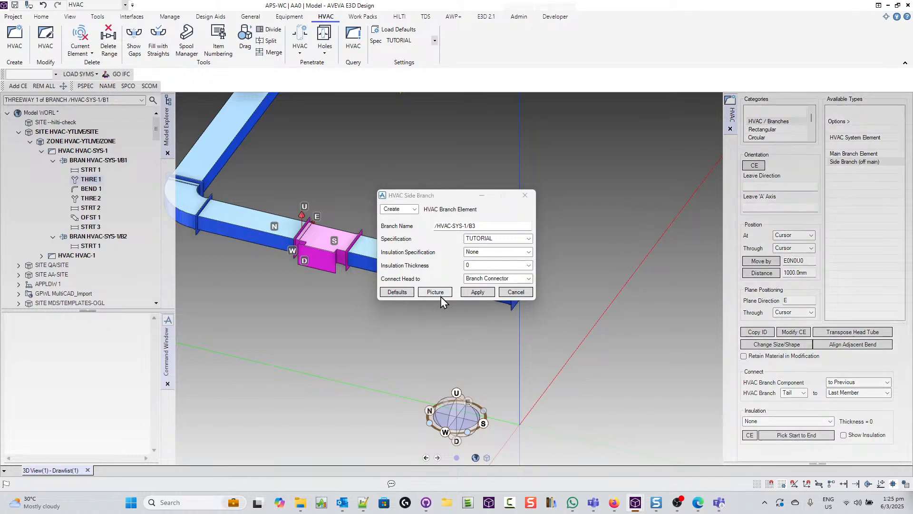
{"action": "left_click", "coordinate": [506, 279]}
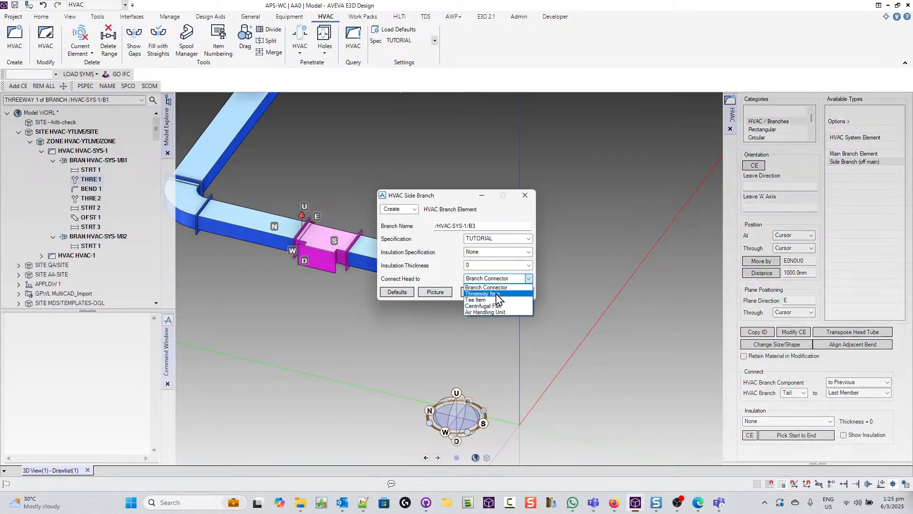
{"action": "left_click", "coordinate": [496, 294]}
{"action": "left_click", "coordinate": [477, 292]}
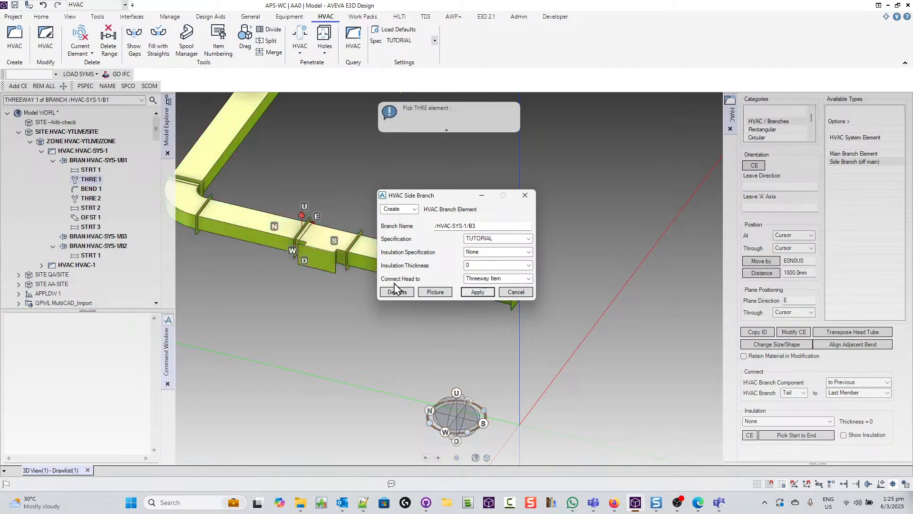
{"action": "left_click", "coordinate": [310, 260]}
{"action": "left_click", "coordinate": [515, 291]}
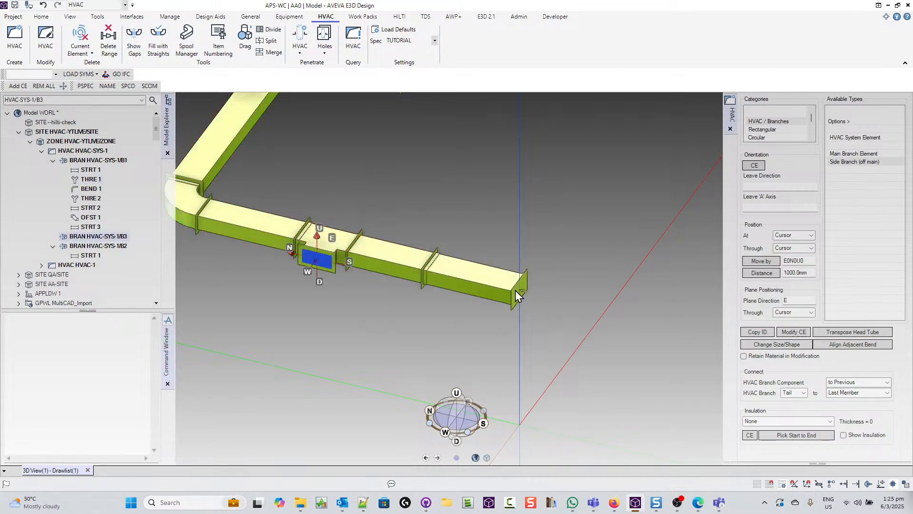
Add a rectangular straight, 400 x 200 mm and 1200 mm long, connected to the head of side branch B3.
{"action": "left_click", "coordinate": [770, 129]}
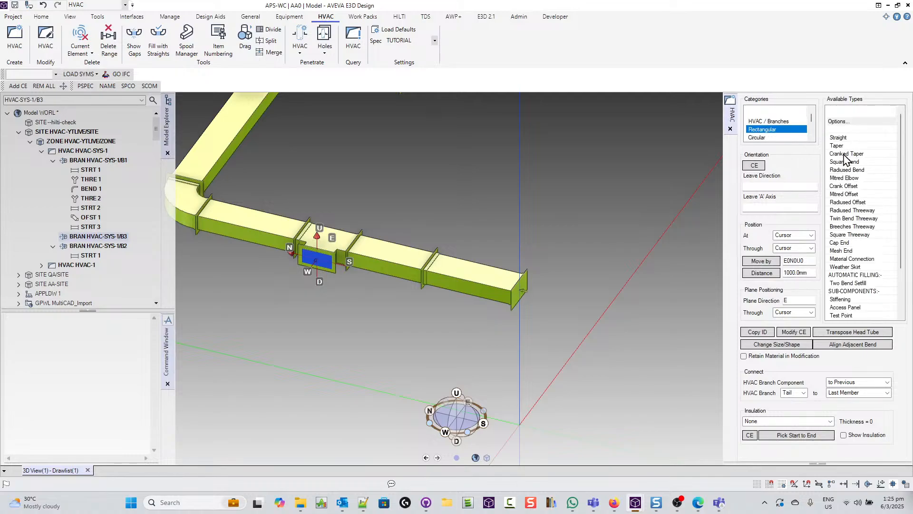
{"action": "double_click", "coordinate": [838, 137]}
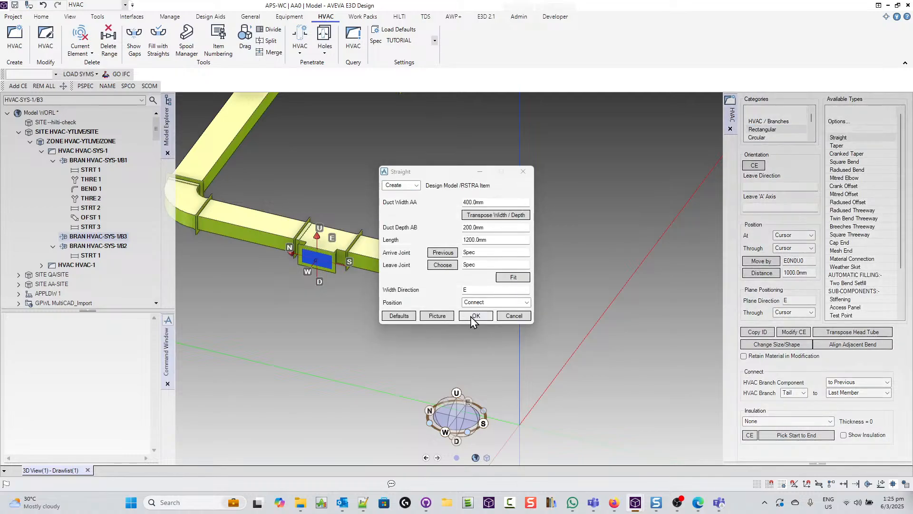
{"action": "left_click", "coordinate": [475, 316]}
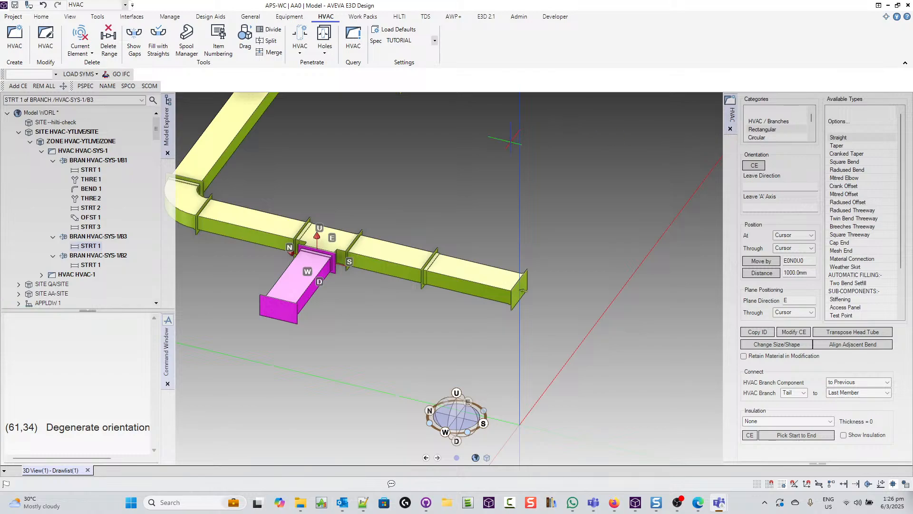
Add a 400 x 200 mm rectangular gasket, 4 mm thick with a 50 mm flange face, to the end of the B3 straight.
{"action": "mouse_move", "coordinate": [453, 257]}
{"action": "middle_mouse_down"}
{"action": "mouse_move", "coordinate": [233, 272]}
{"action": "mouse_move", "coordinate": [526, 201]}
{"action": "middle_mouse_up"}
{"action": "middle_click_drag", "start_coordinate": [614, 125], "coordinate": [478, 260]}
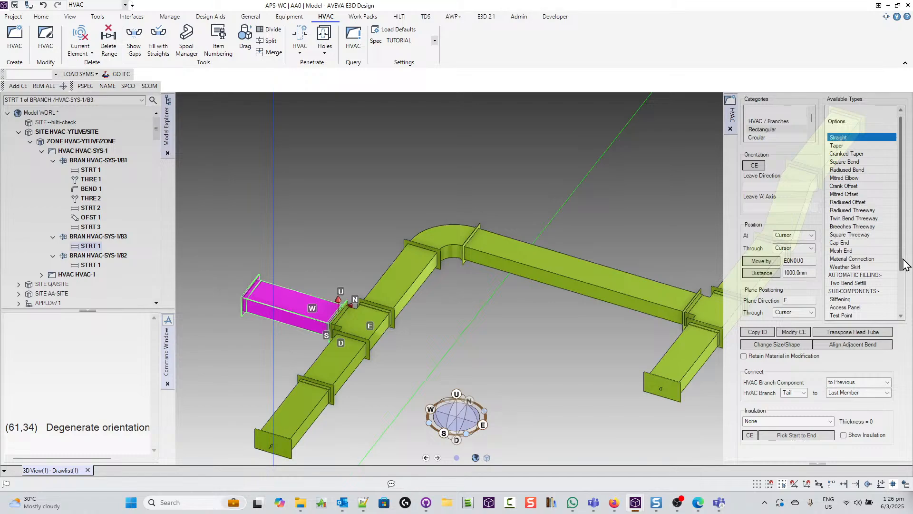
{"action": "left_click_drag", "start_coordinate": [903, 261], "coordinate": [895, 304]}
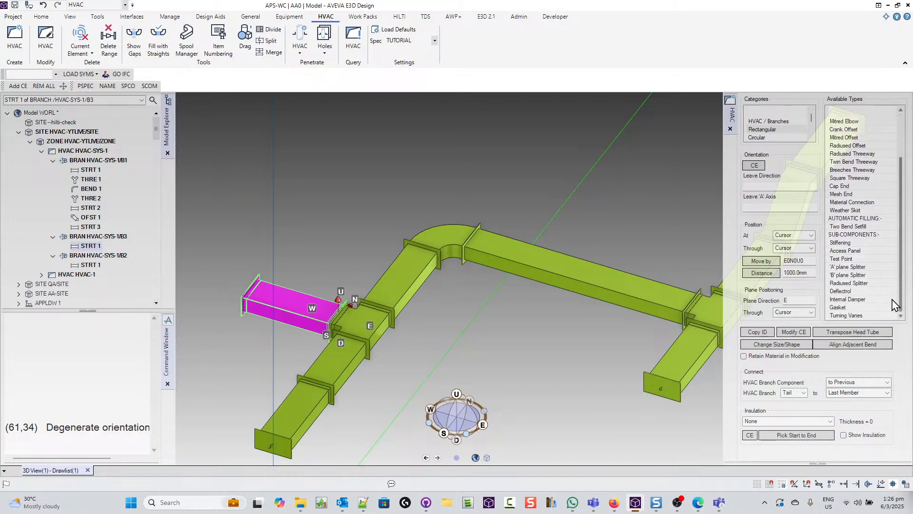
{"action": "left_click", "coordinate": [845, 308]}
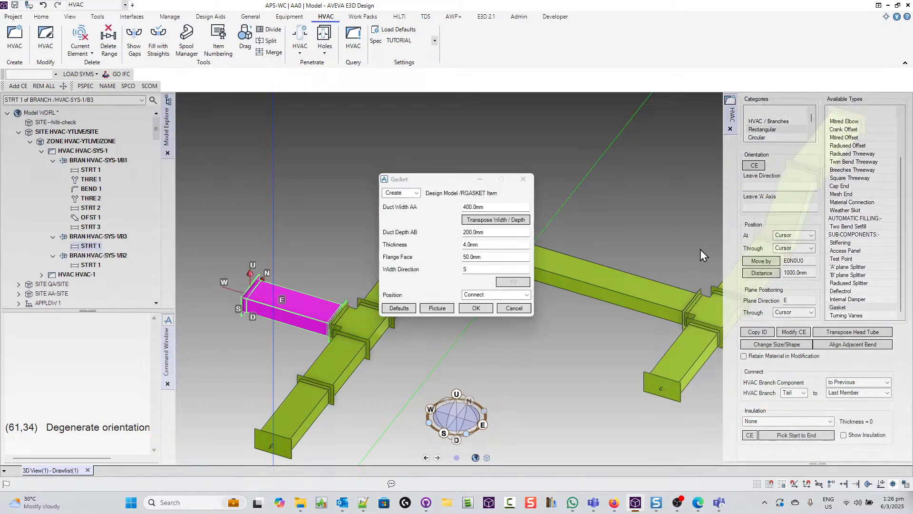
{"action": "left_click", "coordinate": [467, 307]}
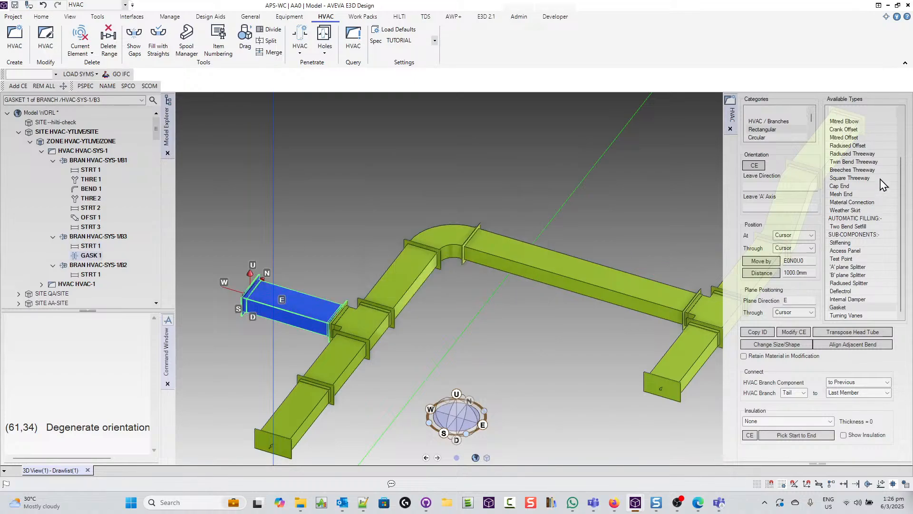
Add a 400 x 200 mm rectangular straight, 1200 mm long, connected after the gasket on side branch B3.
{"action": "left_click_drag", "start_coordinate": [900, 199], "coordinate": [912, 138]}
{"action": "left_click", "coordinate": [838, 138]}
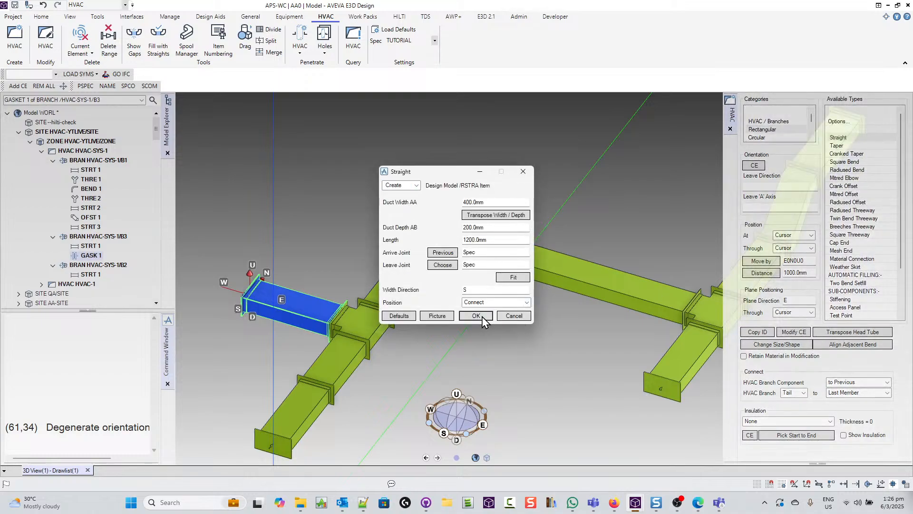
{"action": "left_click", "coordinate": [482, 316]}
{"action": "scroll", "coordinate": [536, 320], "scroll_direction": "down", "scroll_amount": 4}
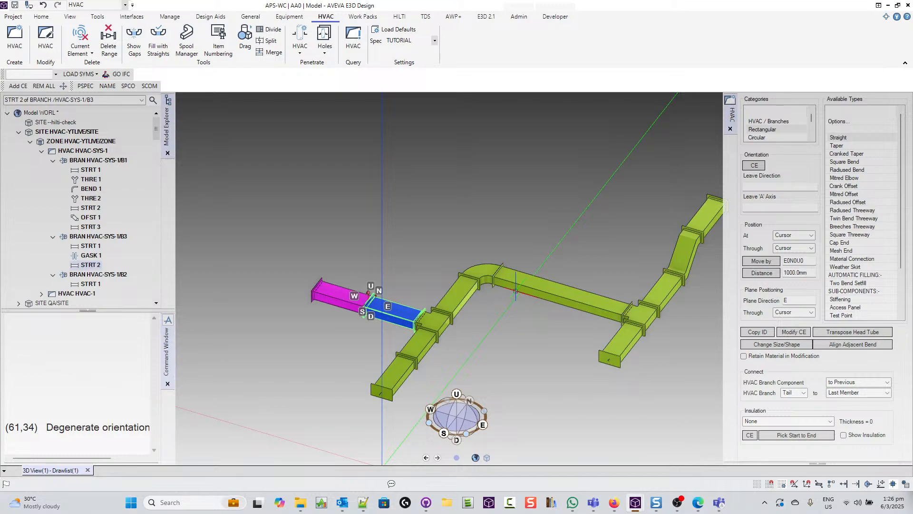
Try a four-sided 400 x 200 mm stiffener on B3's first straight with a face from leave of 1200 mm, and undo it.
{"action": "left_click", "coordinate": [398, 302]}
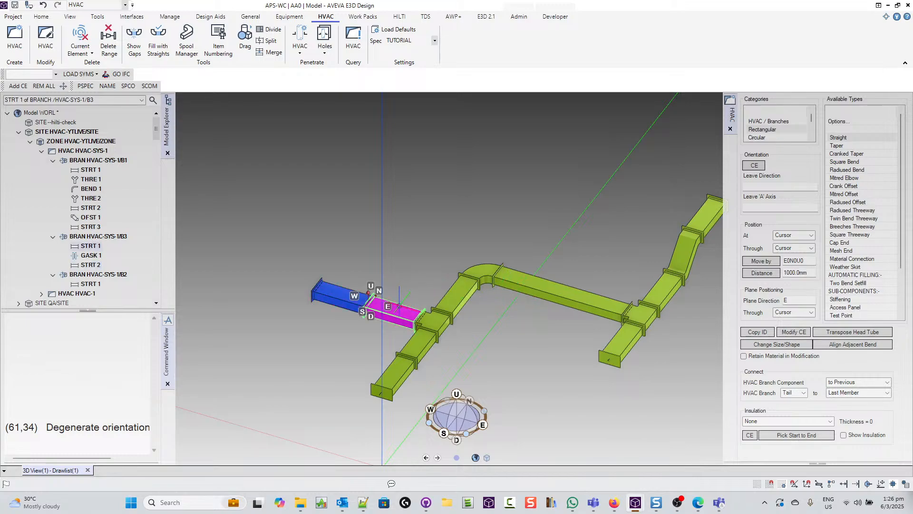
{"action": "double_click", "coordinate": [839, 299]}
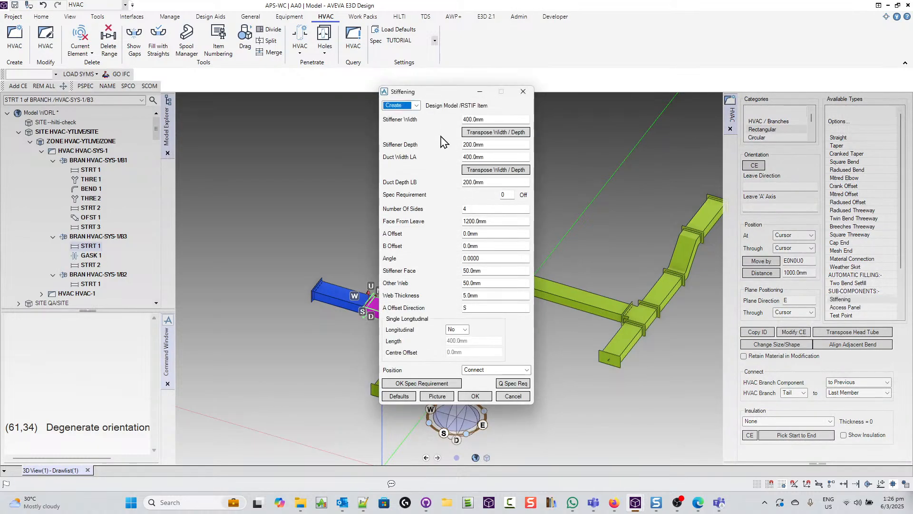
{"action": "left_click", "coordinate": [442, 400]}
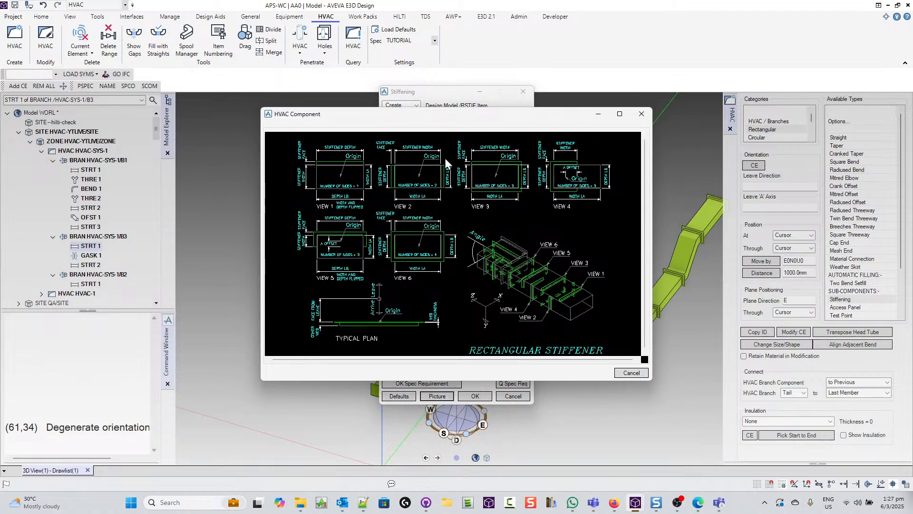
{"action": "left_click", "coordinate": [641, 114]}
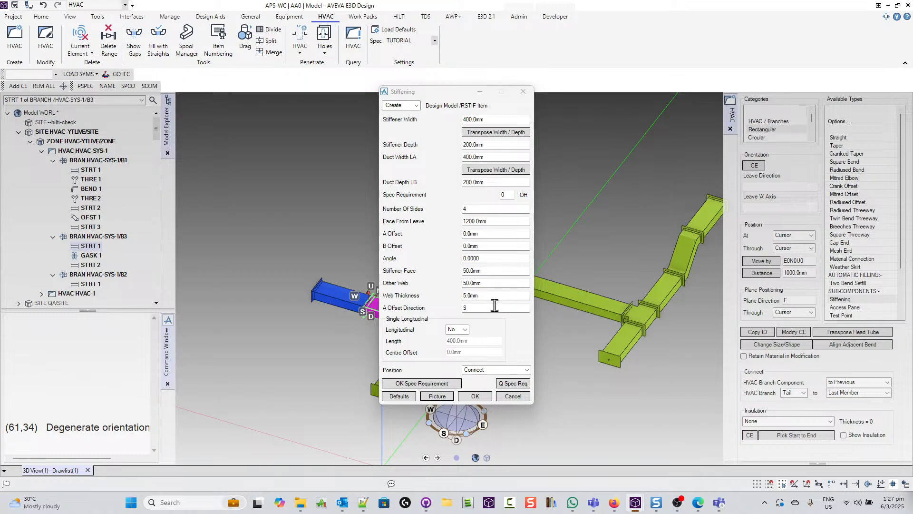
{"action": "left_click", "coordinate": [473, 397]}
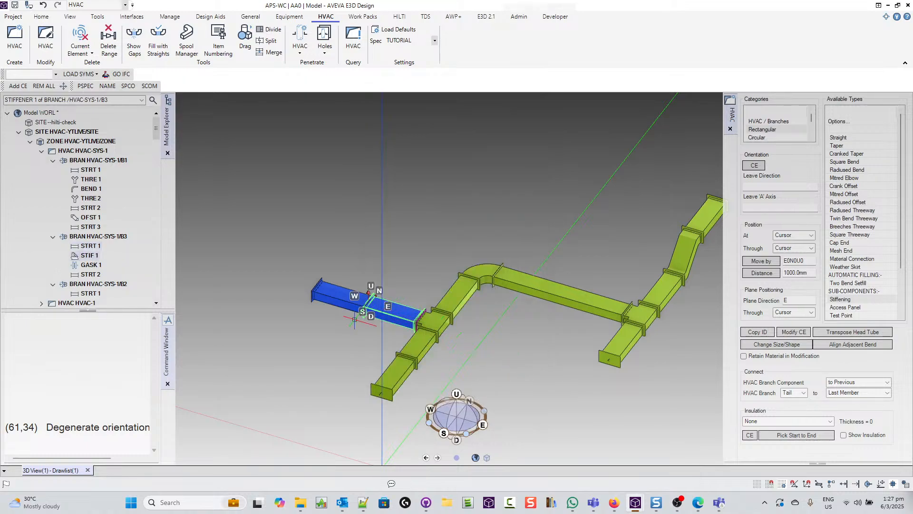
{"action": "scroll", "coordinate": [354, 319], "scroll_direction": "up", "scroll_amount": 6}
{"action": "mouse_move", "coordinate": [468, 318]}
{"action": "middle_mouse_down"}
{"action": "mouse_move", "coordinate": [563, 320]}
{"action": "mouse_move", "coordinate": [484, 321]}
{"action": "middle_mouse_up"}
{"action": "left_click", "coordinate": [43, 4]}
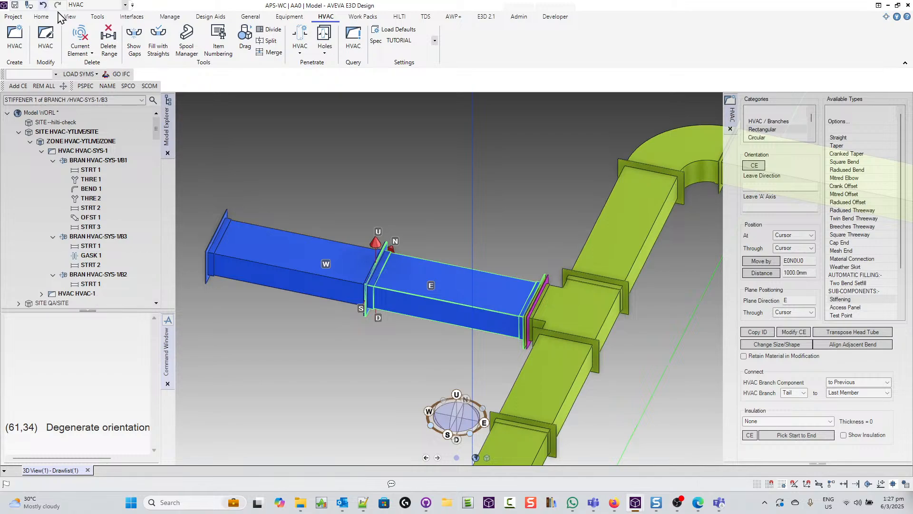
Add a four-sided 400 x 200 mm stiffener to B3's first straight with a face from leave of 500 mm.
{"action": "scroll", "coordinate": [553, 288], "scroll_direction": "down", "scroll_amount": 2}
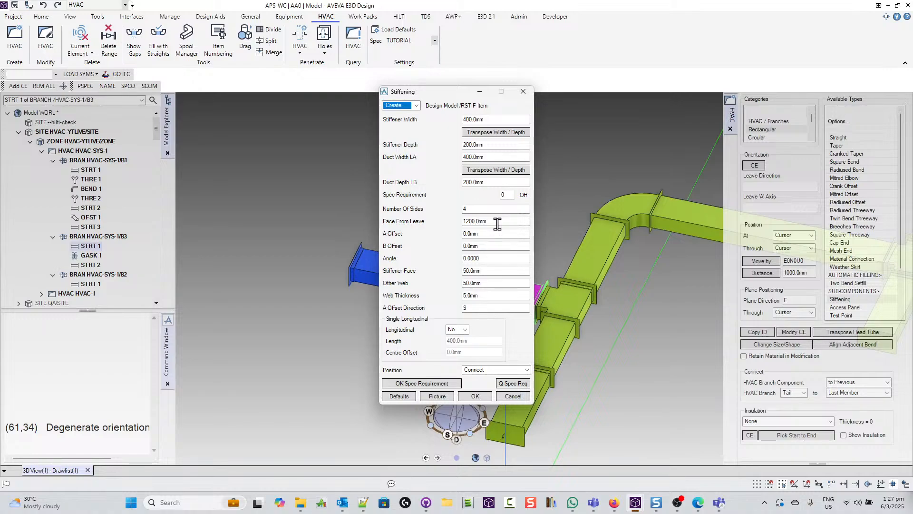
{"action": "left_click", "coordinate": [440, 398]}
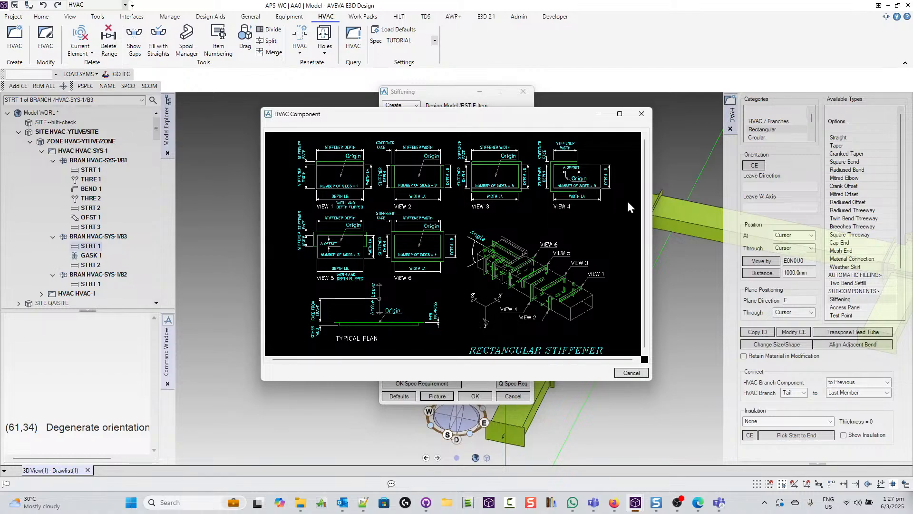
{"action": "left_click", "coordinate": [650, 119]}
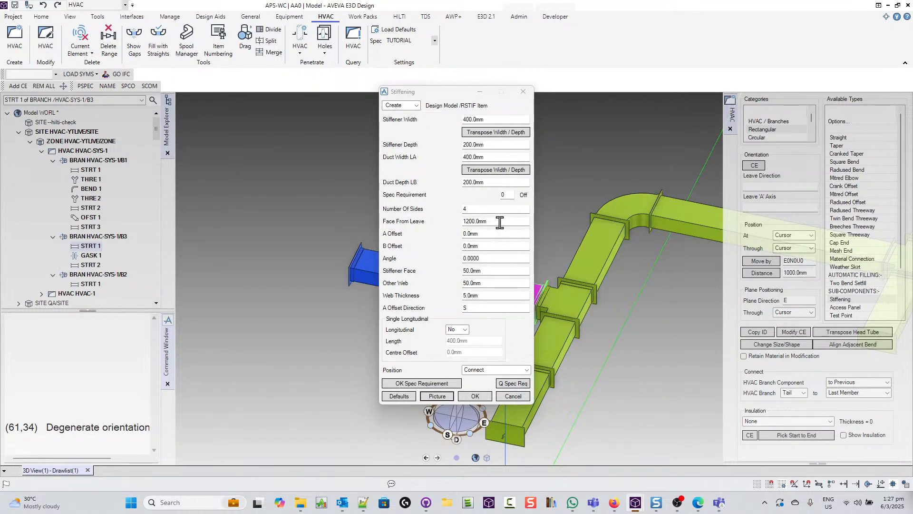
{"action": "left_click_drag", "start_coordinate": [496, 221], "coordinate": [443, 220]}
{"action": "type", "text": "500"}
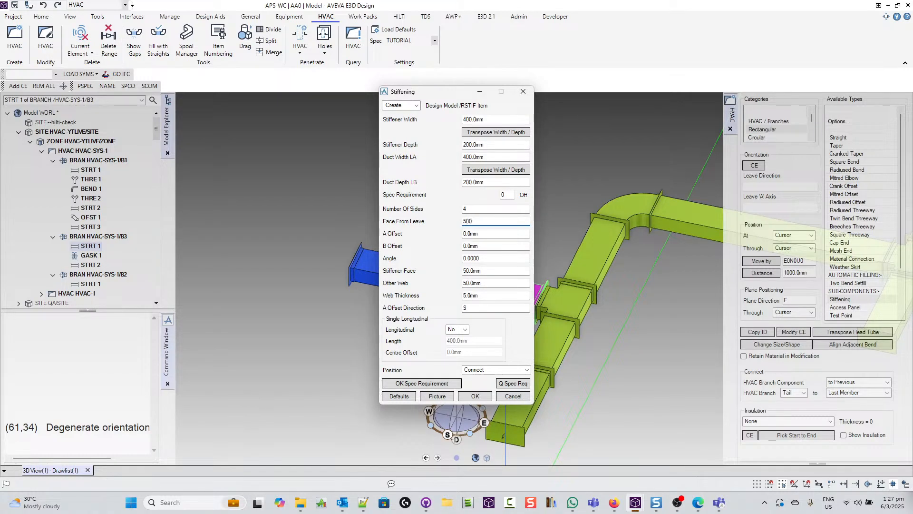
{"action": "key", "text": "Tab"}
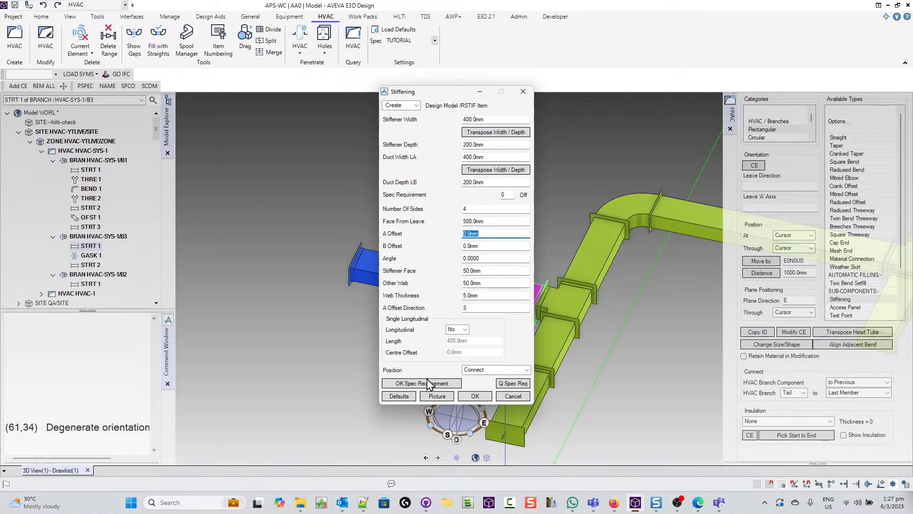
{"action": "left_click", "coordinate": [474, 397]}
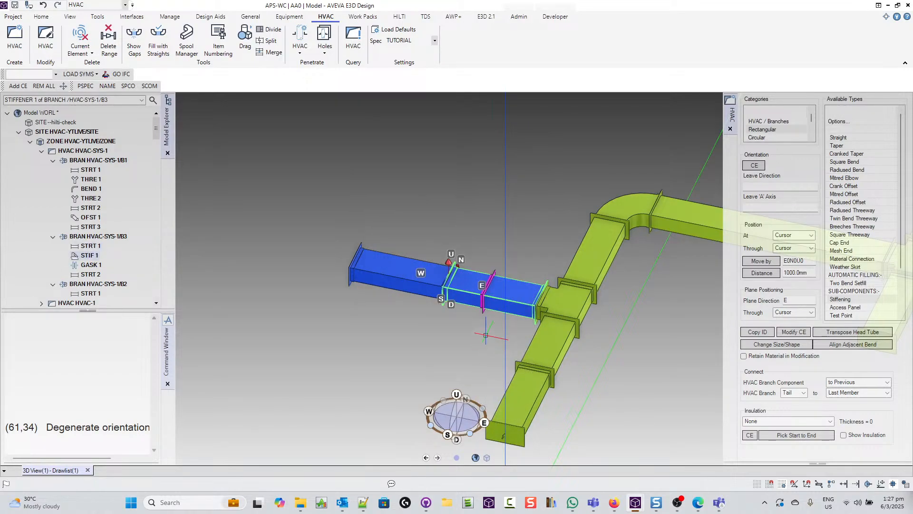
{"action": "scroll", "coordinate": [486, 335], "scroll_direction": "up", "scroll_amount": 5}
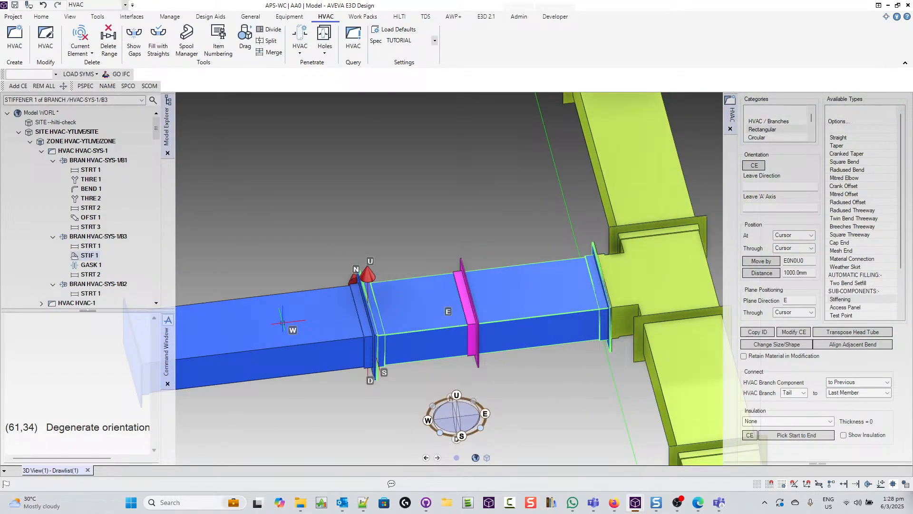
{"action": "key", "text": "ctrl+Tab"}
{"action": "scroll", "coordinate": [505, 408], "scroll_direction": "down", "scroll_amount": 3}
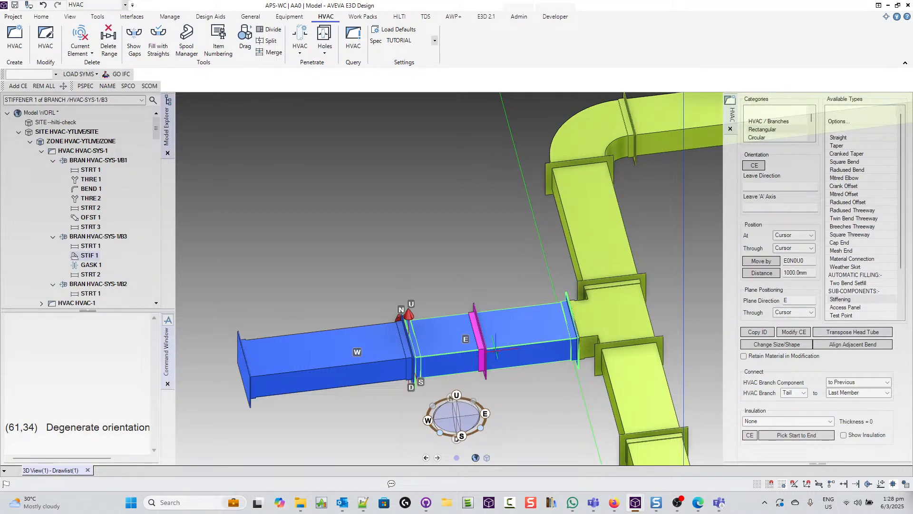
Add a 400 x 200 mm rectangular mesh end with 25 mm mesh spacings and 3 mm wire gauge to B3's second straight.
{"action": "middle_click_drag", "start_coordinate": [501, 339], "coordinate": [415, 339]}
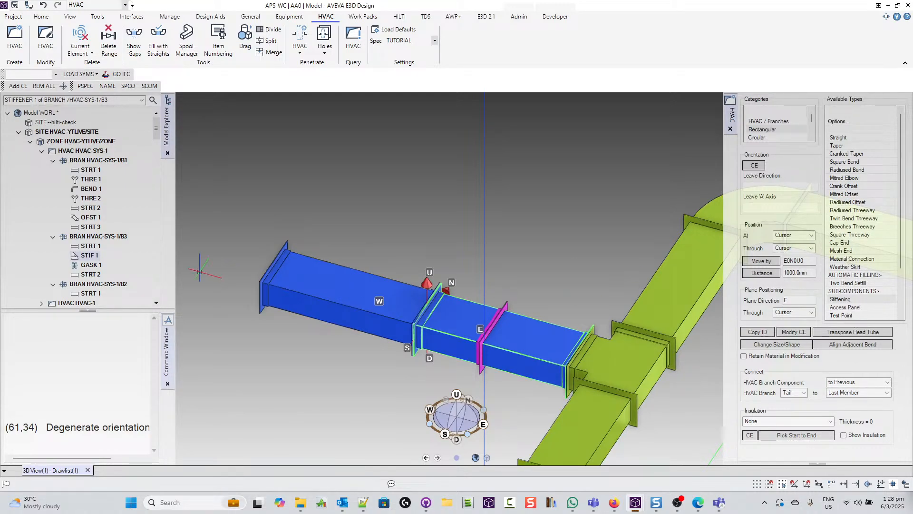
{"action": "left_click", "coordinate": [323, 278]}
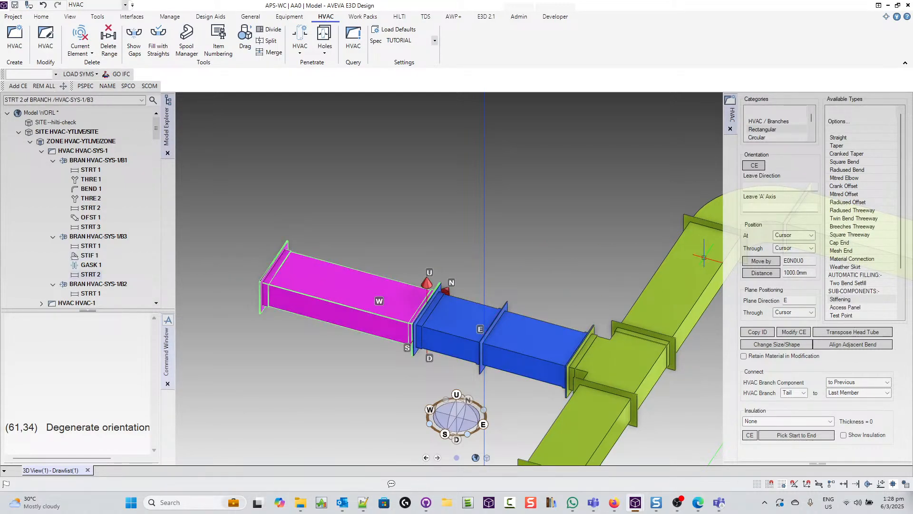
{"action": "left_click", "coordinate": [841, 251]}
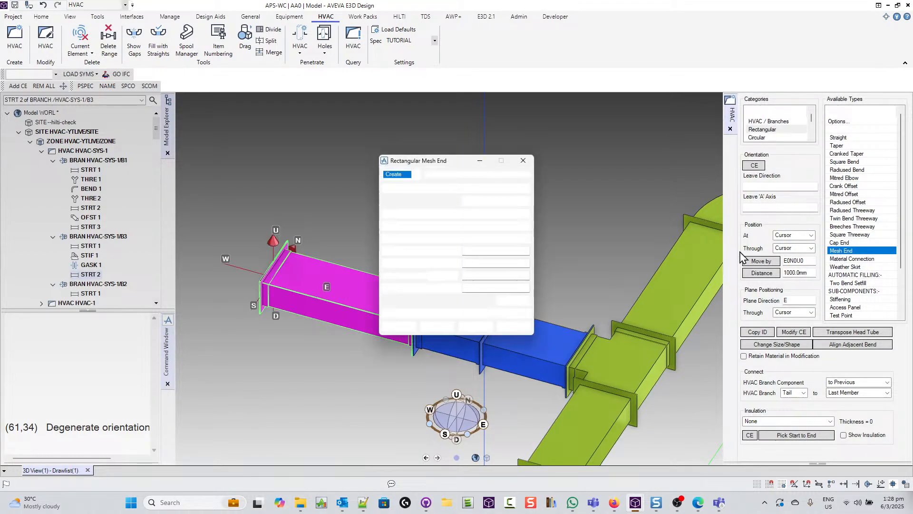
{"action": "left_click", "coordinate": [444, 328]}
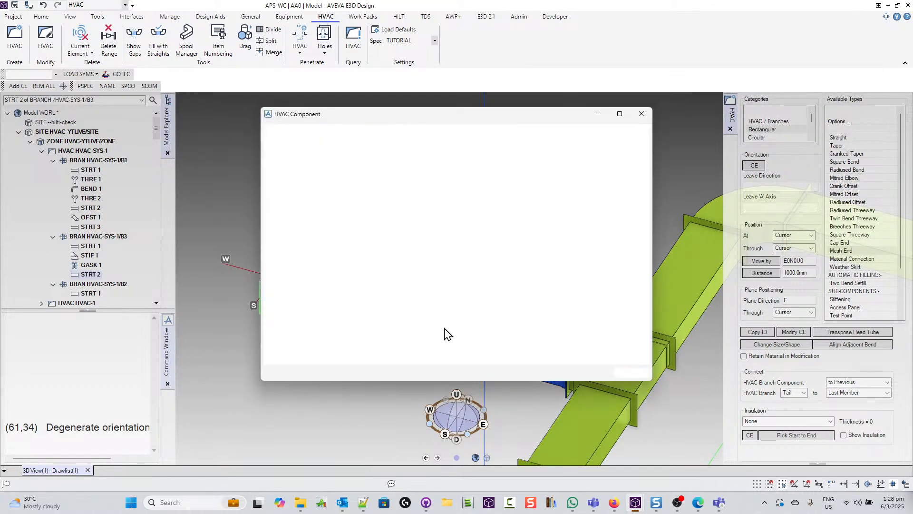
{"action": "left_click", "coordinate": [631, 372]}
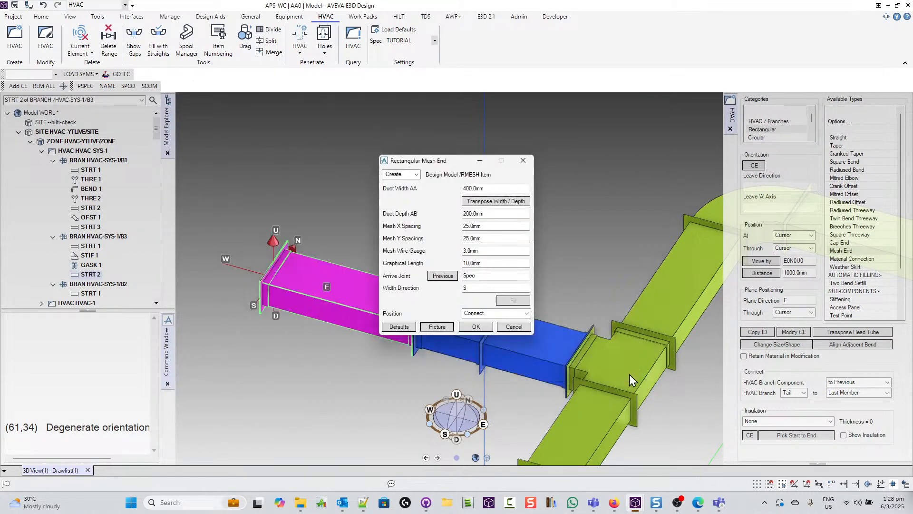
{"action": "left_click", "coordinate": [484, 329]}
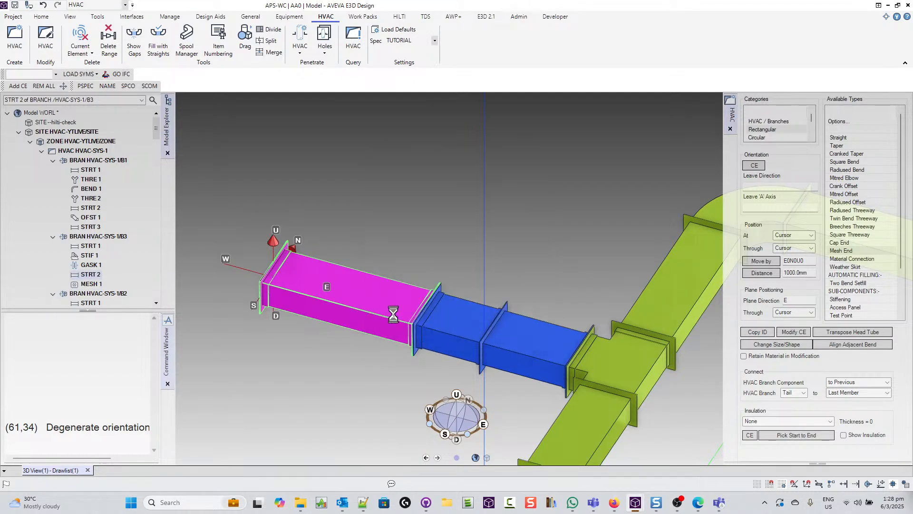
Connect the tail of side branch B3 to its last member.
{"action": "middle_click_drag", "start_coordinate": [257, 279], "coordinate": [291, 316]}
{"action": "scroll", "coordinate": [254, 326], "scroll_direction": "down", "scroll_amount": 2}
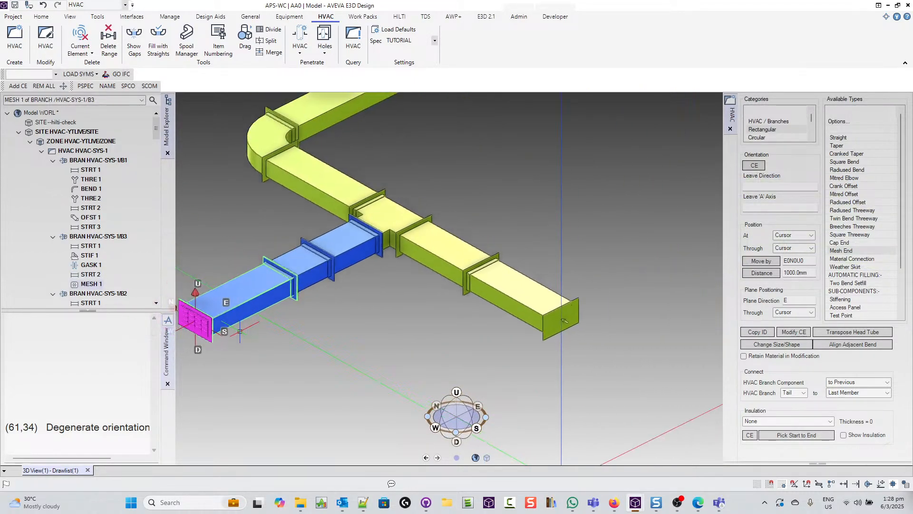
{"action": "scroll", "coordinate": [208, 327], "scroll_direction": "up", "scroll_amount": 5}
{"action": "scroll", "coordinate": [223, 326], "scroll_direction": "down", "scroll_amount": 2}
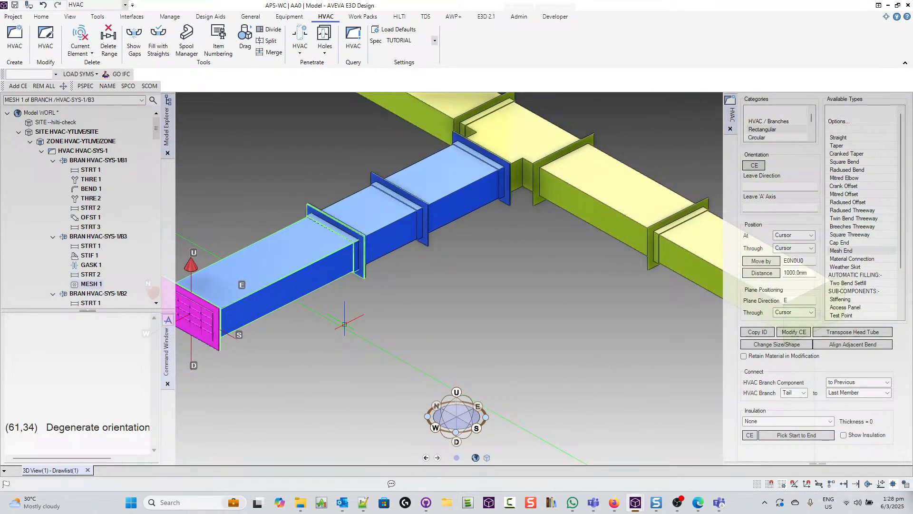
{"action": "scroll", "coordinate": [376, 327], "scroll_direction": "down", "scroll_amount": 2}
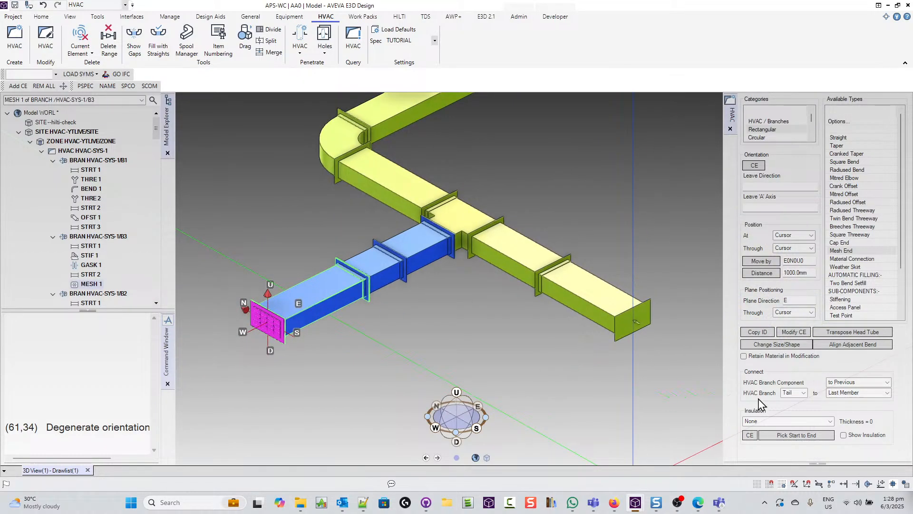
{"action": "left_click", "coordinate": [862, 393]}
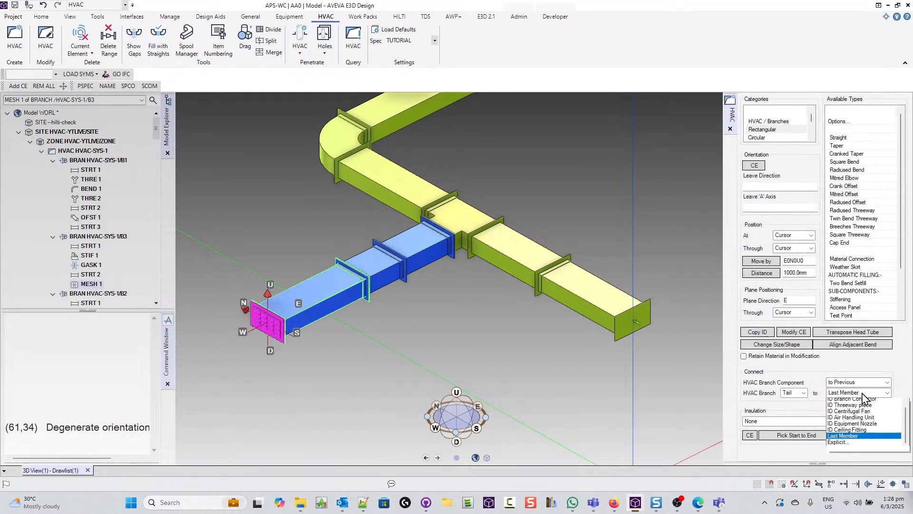
{"action": "left_click", "coordinate": [851, 436]}
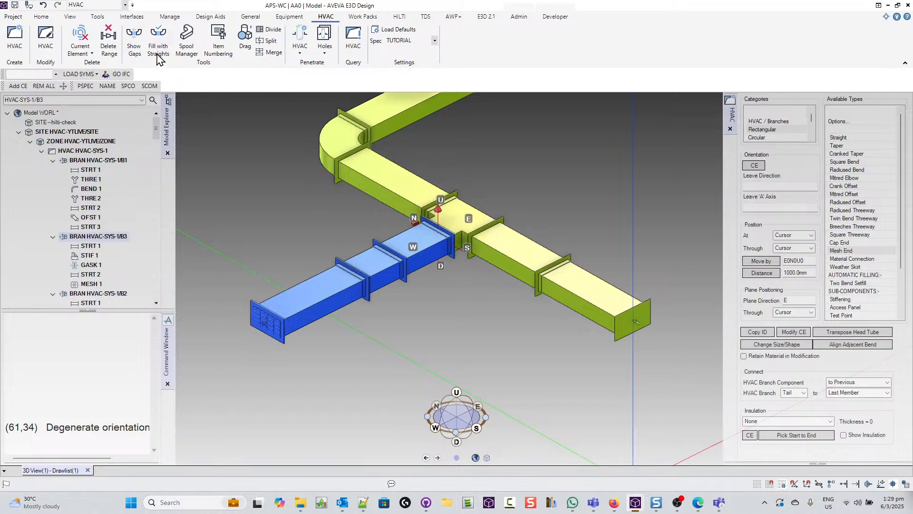
Highlight the implied ductwork gaps for the whole of HVAC /HVAC-SYS-1 and examine them in the model and the report.
{"action": "left_click", "coordinate": [107, 151]}
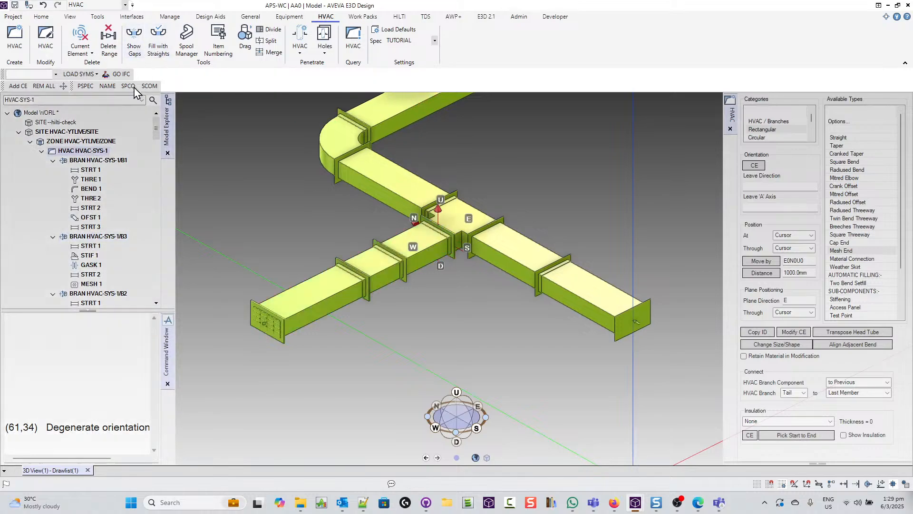
{"action": "left_click", "coordinate": [133, 40]}
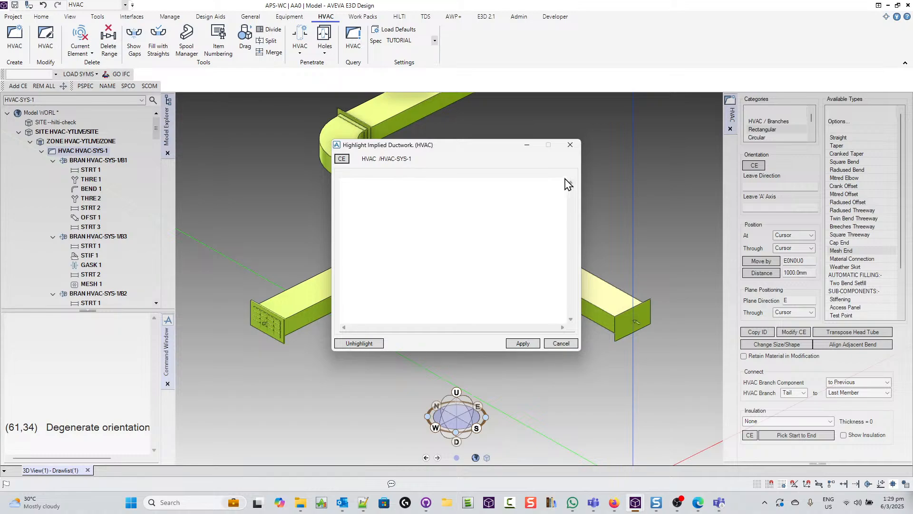
{"action": "left_click", "coordinate": [522, 343]}
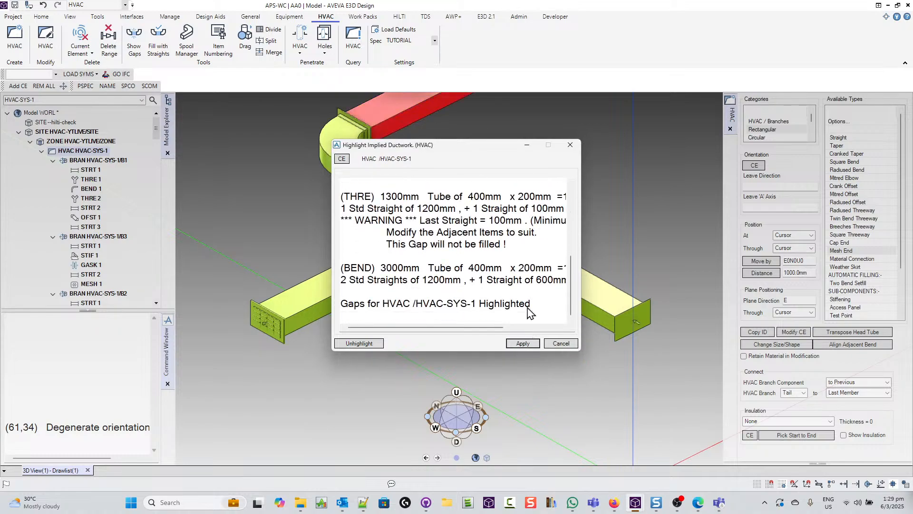
{"action": "left_click_drag", "start_coordinate": [437, 144], "coordinate": [501, 382]}
{"action": "middle_click_drag", "start_coordinate": [520, 229], "coordinate": [310, 208]}
{"action": "scroll", "coordinate": [592, 211], "scroll_direction": "down", "scroll_amount": 4}
{"action": "middle_click", "coordinate": [708, 245]}
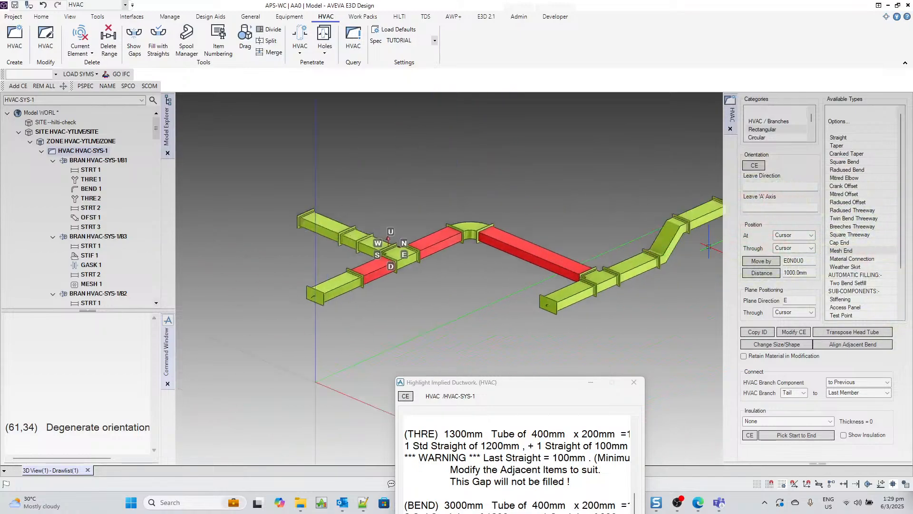
{"action": "scroll", "coordinate": [355, 245], "scroll_direction": "up", "scroll_amount": 3}
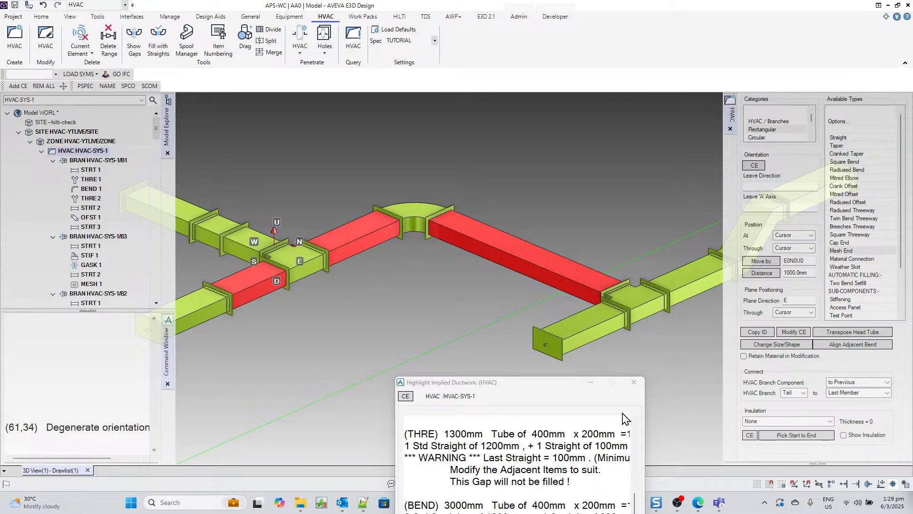
{"action": "left_click", "coordinate": [634, 382]}
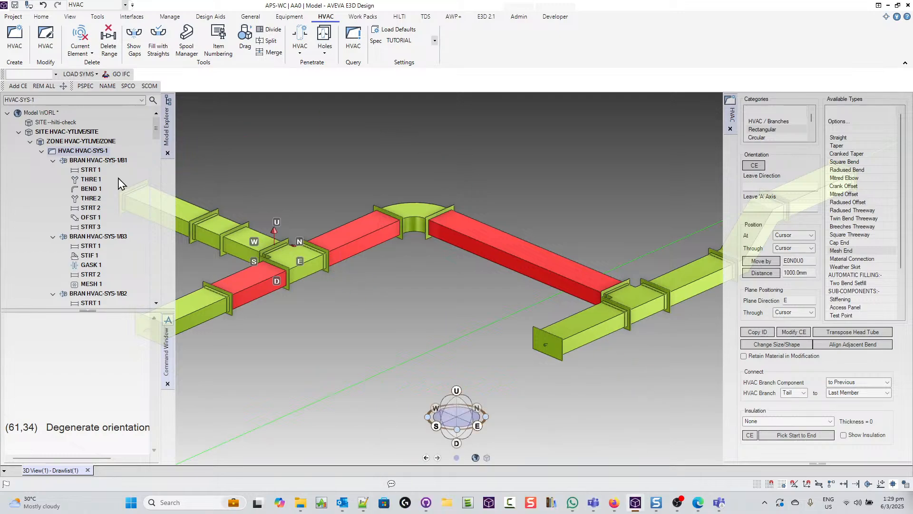
Autofill the gaps of main branch B1 with straights and inspect the resulting members around the first threeway.
{"action": "left_click", "coordinate": [118, 160]}
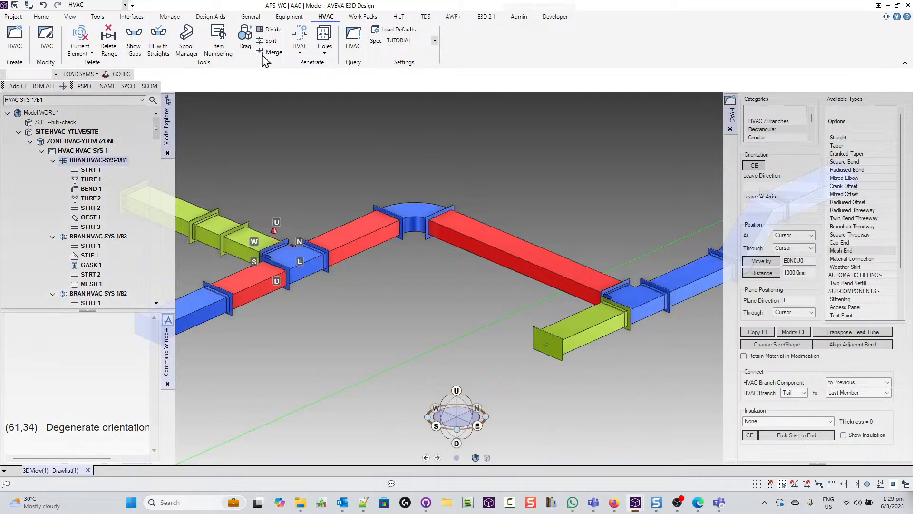
{"action": "left_click", "coordinate": [158, 36]}
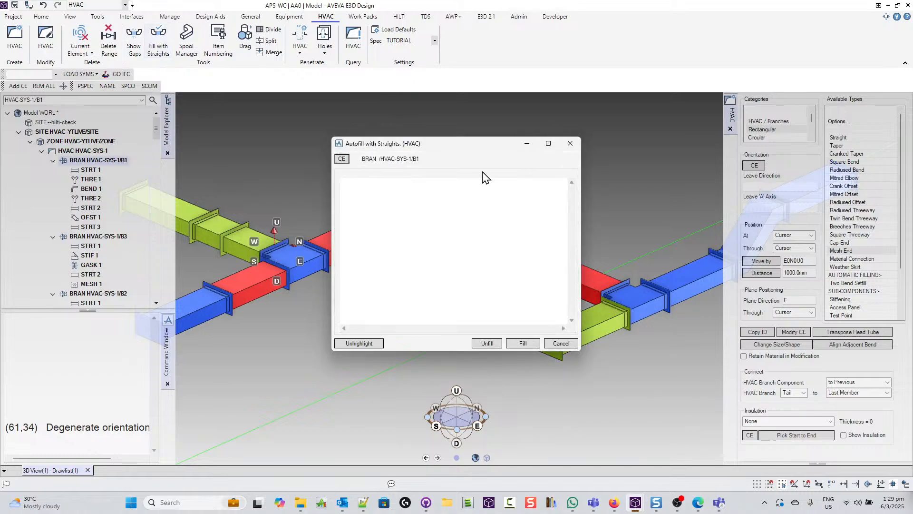
{"action": "left_click", "coordinate": [524, 341]}
{"action": "left_click", "coordinate": [561, 343]}
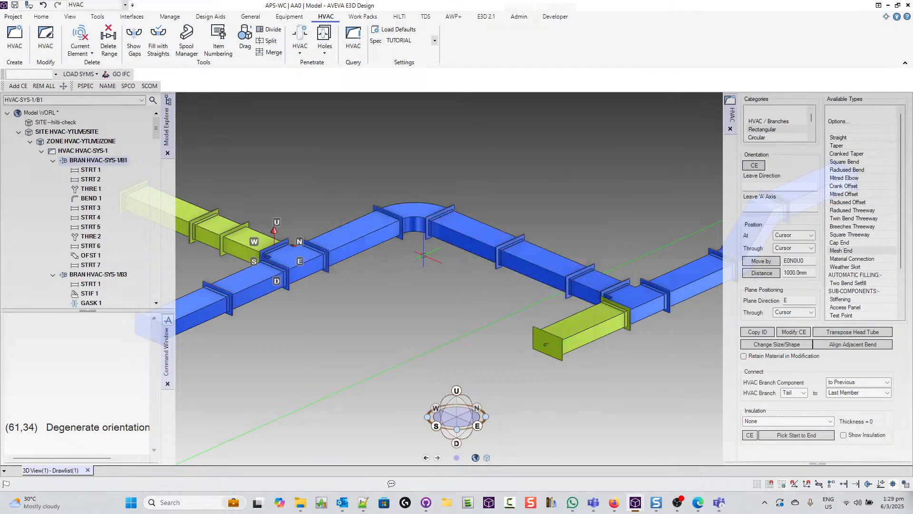
{"action": "scroll", "coordinate": [381, 264], "scroll_direction": "up", "scroll_amount": 5}
{"action": "left_click", "coordinate": [352, 238]}
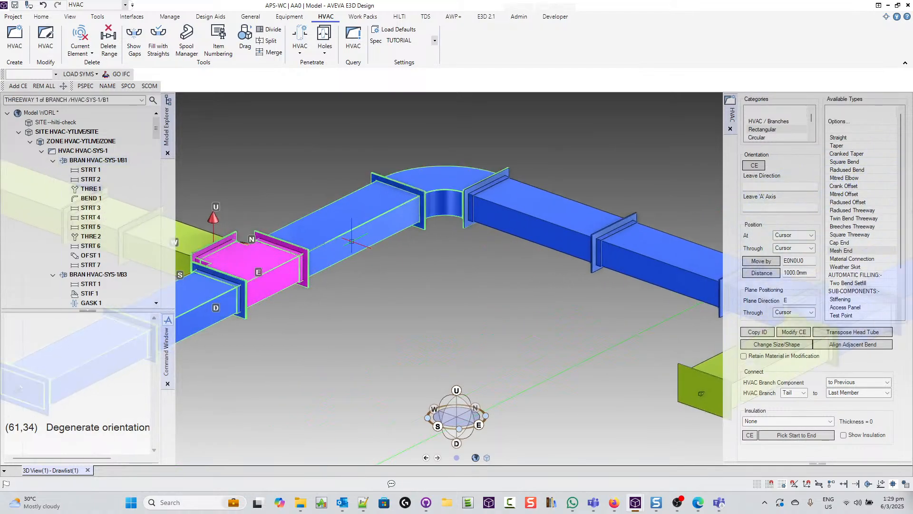
{"action": "scroll", "coordinate": [361, 236], "scroll_direction": "down", "scroll_amount": 3}
{"action": "scroll", "coordinate": [360, 236], "scroll_direction": "down", "scroll_amount": 2}
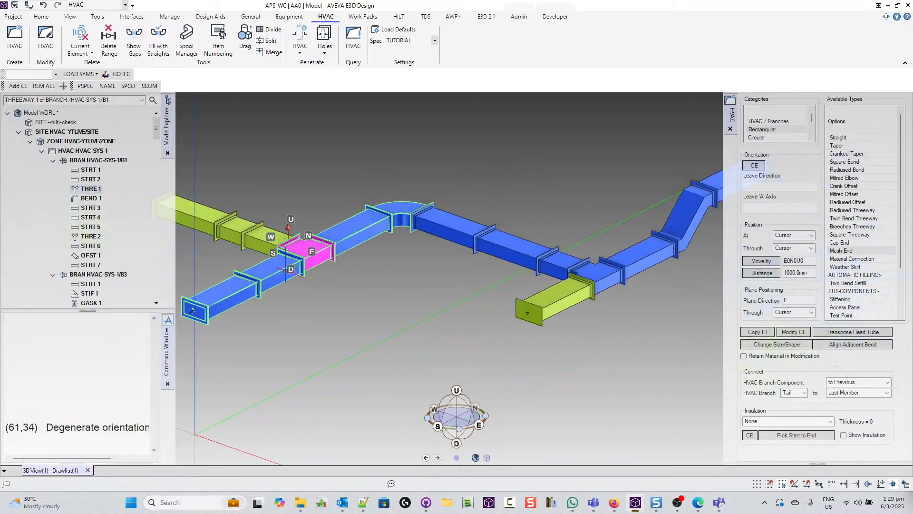
{"action": "left_click", "coordinate": [285, 270]}
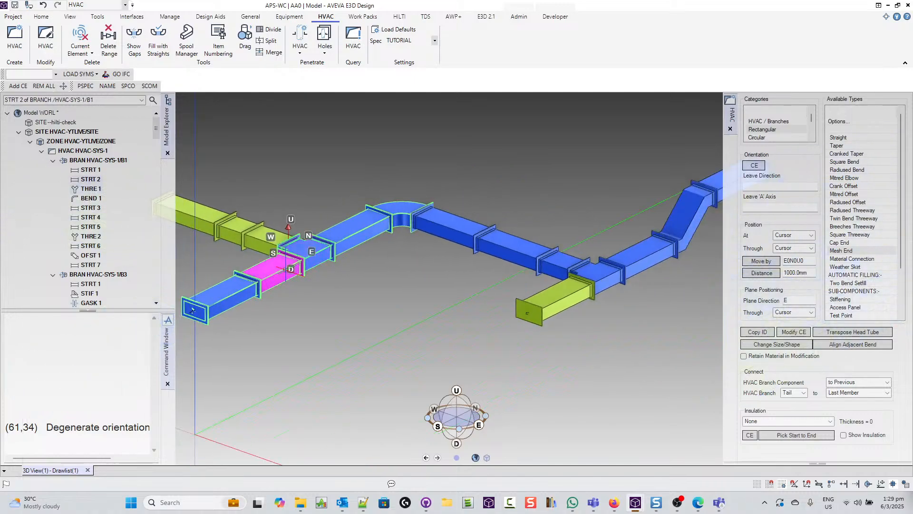
{"action": "left_click", "coordinate": [362, 236]}
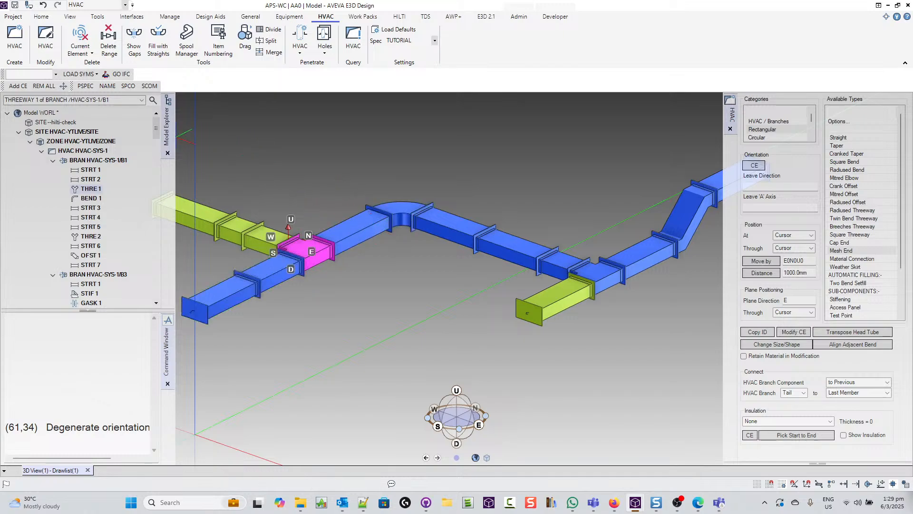
Try to autofill the remaining gap in main branch B1 with straights and read the full fill results report.
{"action": "left_click", "coordinate": [95, 160]}
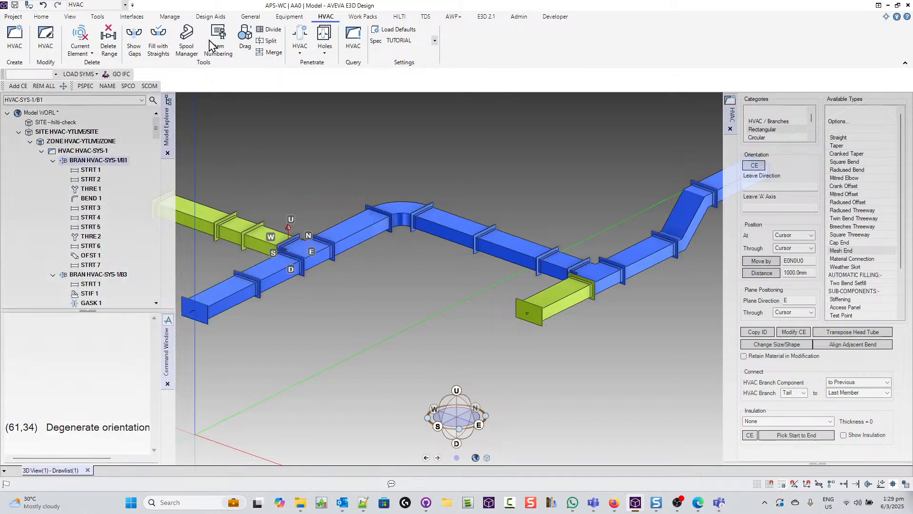
{"action": "left_click", "coordinate": [155, 38]}
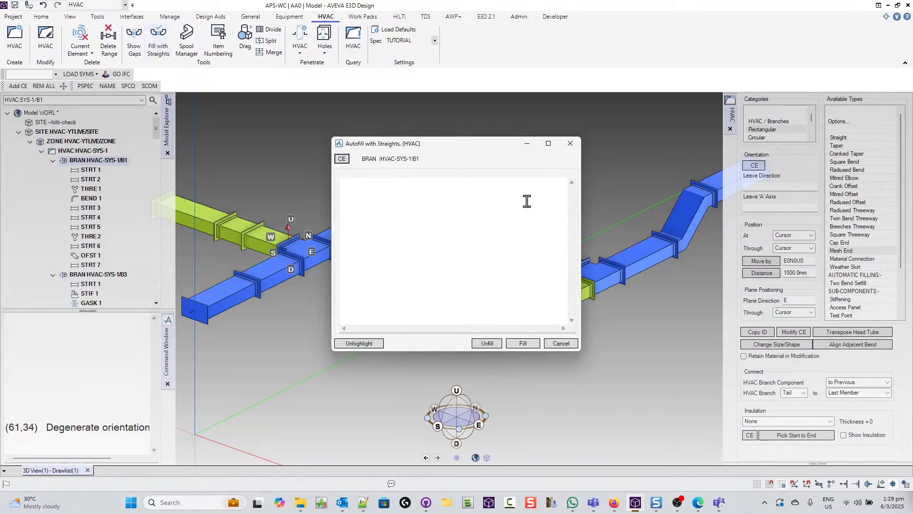
{"action": "left_click", "coordinate": [523, 343]}
{"action": "left_click_drag", "start_coordinate": [462, 329], "coordinate": [485, 330]}
{"action": "left_click_drag", "start_coordinate": [470, 146], "coordinate": [523, 25]}
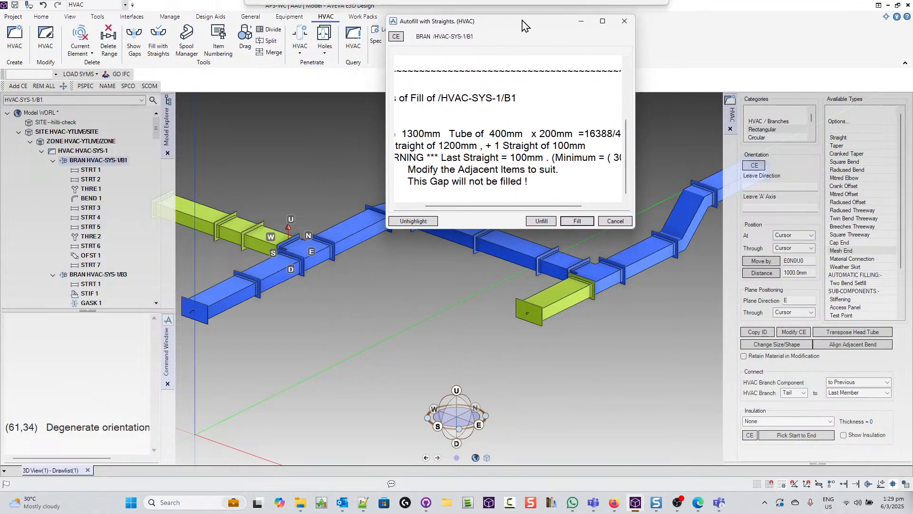
{"action": "left_click_drag", "start_coordinate": [512, 207], "coordinate": [474, 214]}
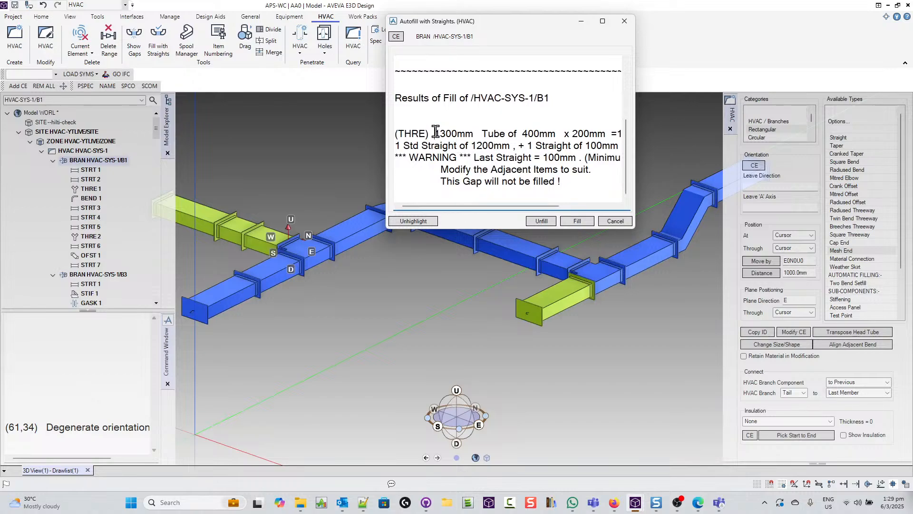
{"action": "left_click_drag", "start_coordinate": [436, 131], "coordinate": [472, 131]}
{"action": "left_click", "coordinate": [380, 215]}
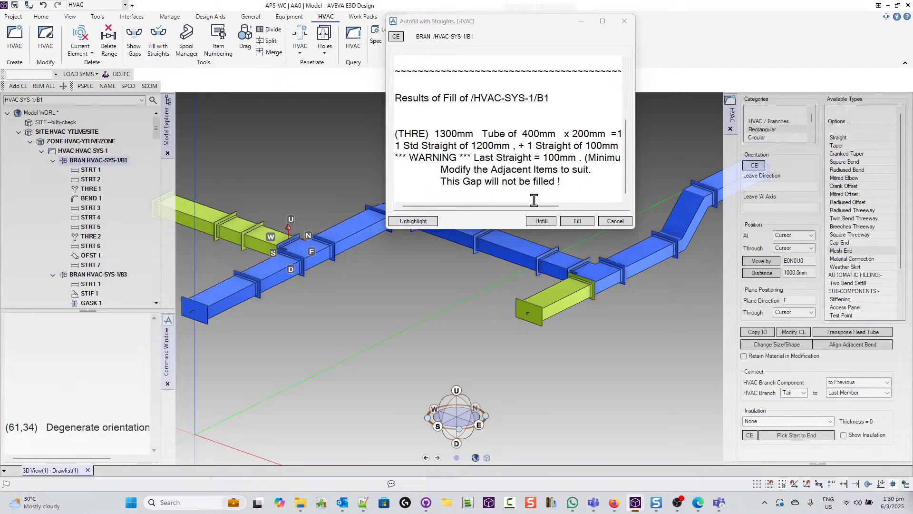
{"action": "left_click_drag", "start_coordinate": [533, 206], "coordinate": [597, 208]}
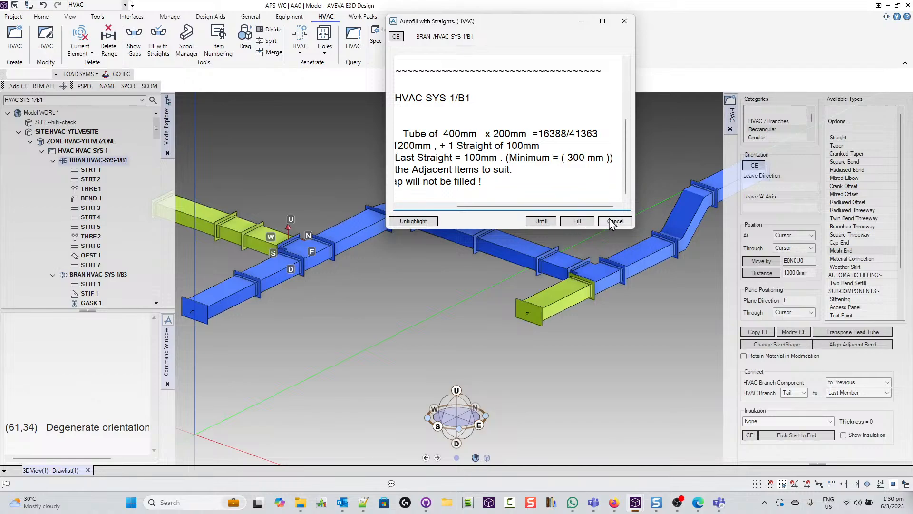
{"action": "left_click", "coordinate": [610, 220]}
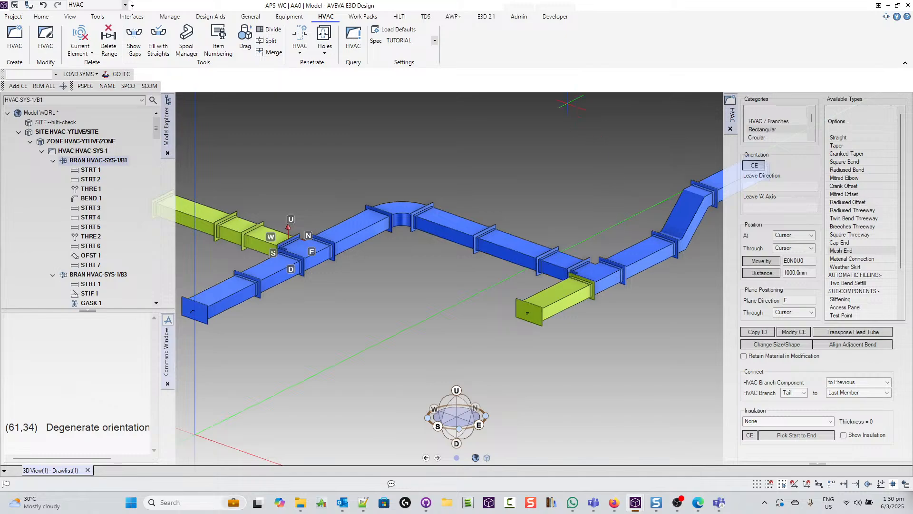
In the TUTORIAL detailing specification, set the standard length for the 0 to 300 mm rectangular range to 1500 mm and save the specification.
{"action": "left_click", "coordinate": [171, 17]}
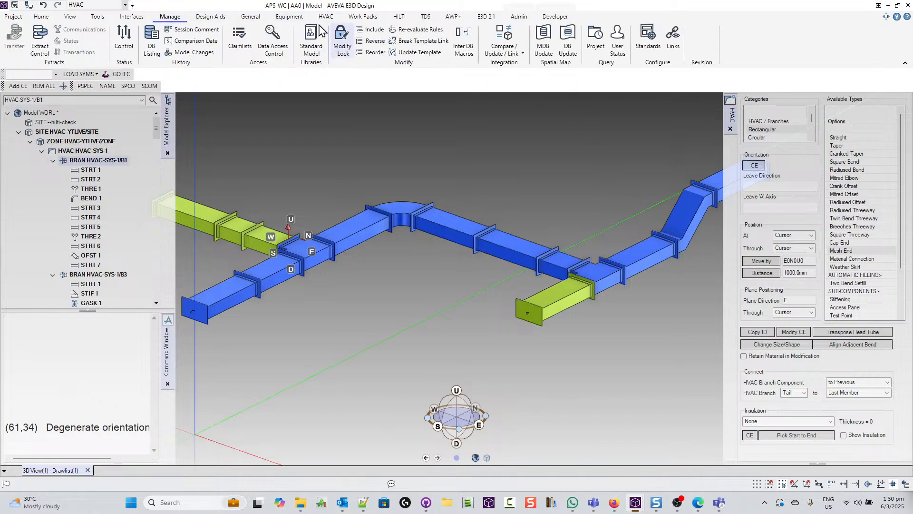
{"action": "left_click", "coordinate": [519, 18]}
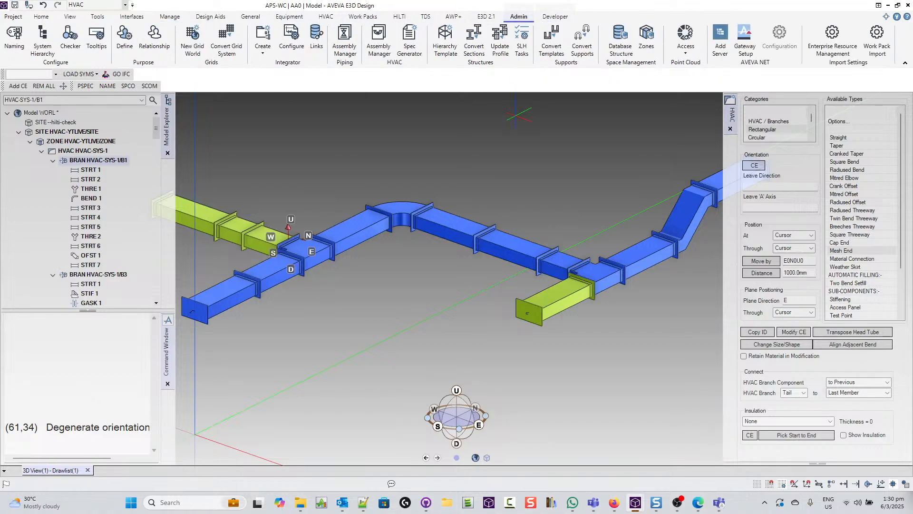
{"action": "left_click", "coordinate": [416, 48]}
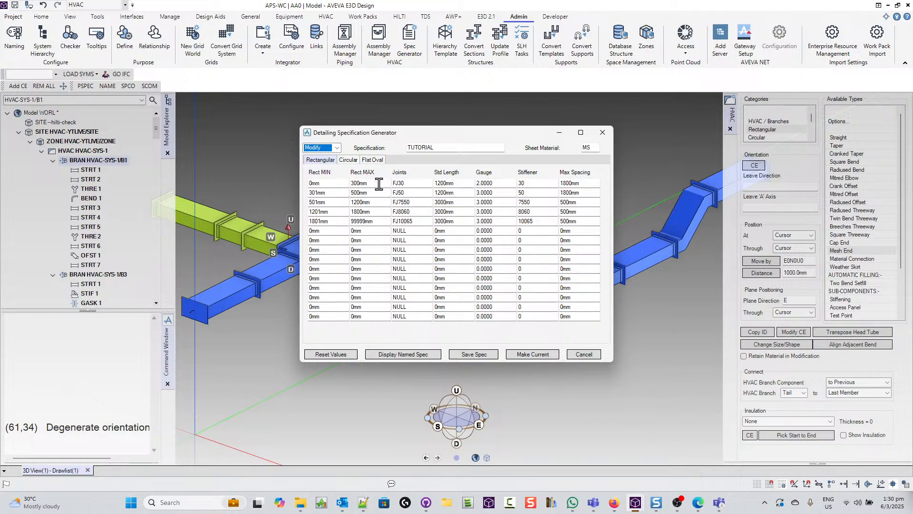
{"action": "double_click", "coordinate": [401, 183]}
{"action": "key", "text": "Tab"}
{"action": "left_click_drag", "start_coordinate": [464, 183], "coordinate": [431, 183]}
{"action": "type", "text": "1500"}
{"action": "left_click", "coordinate": [481, 355]}
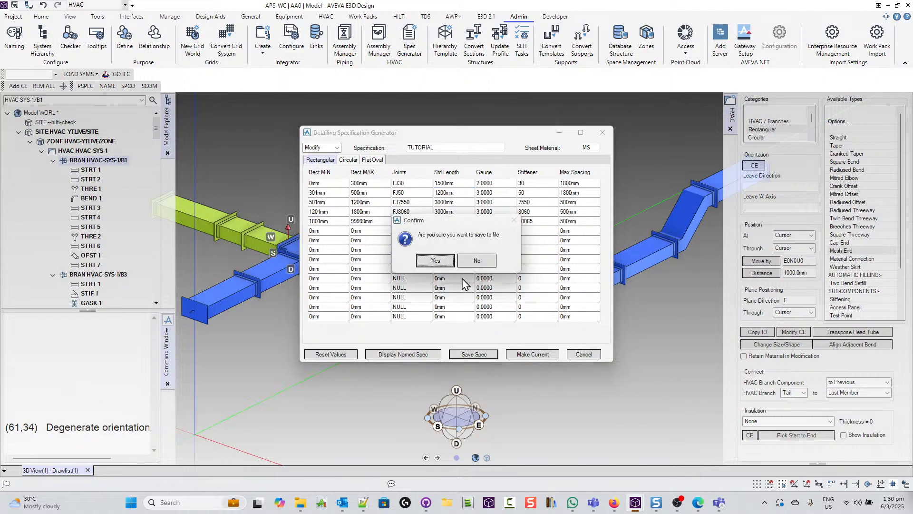
{"action": "left_click", "coordinate": [435, 261]}
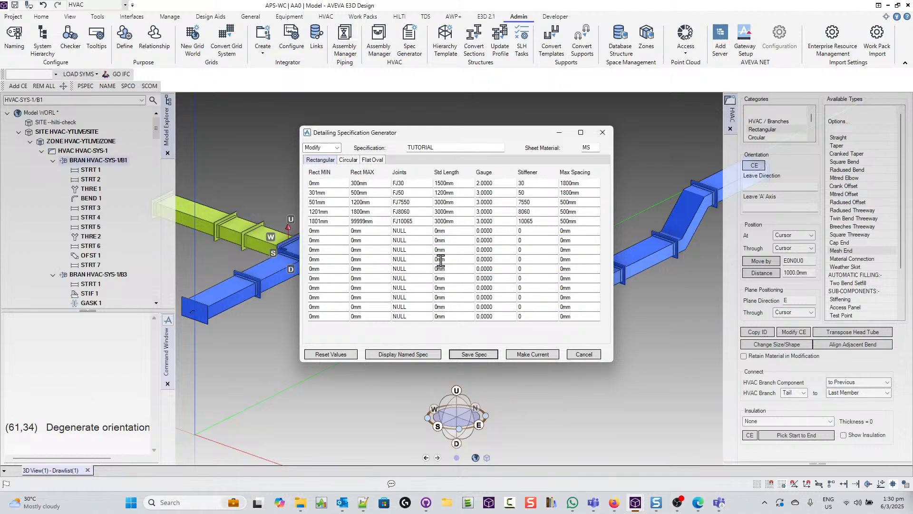
Close the specification generator and try to autofill the gaps in branch HVAC-SYS-1/B1 with straights.
{"action": "left_click", "coordinate": [581, 354]}
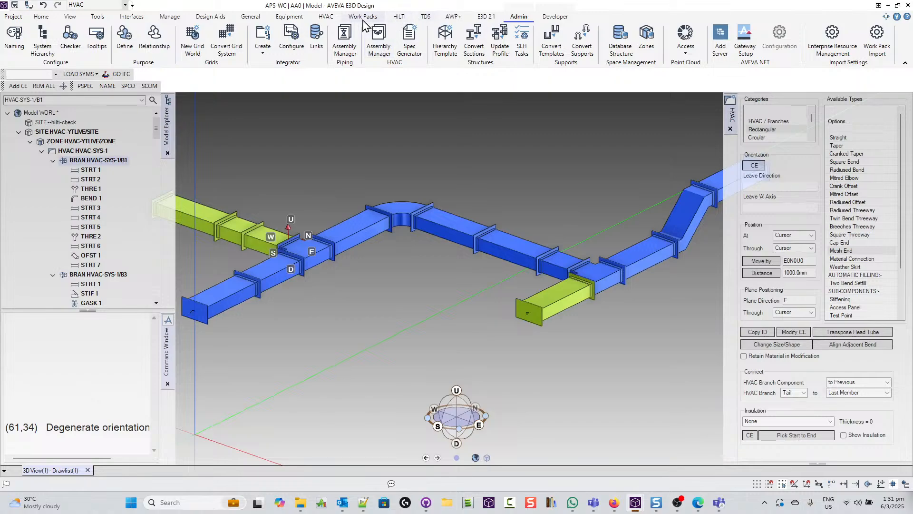
{"action": "left_click", "coordinate": [328, 16]}
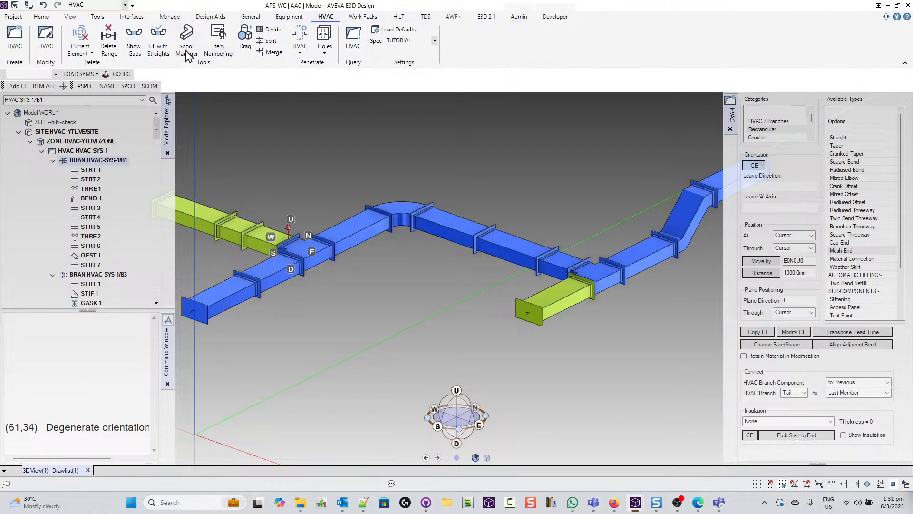
{"action": "left_click", "coordinate": [158, 38]}
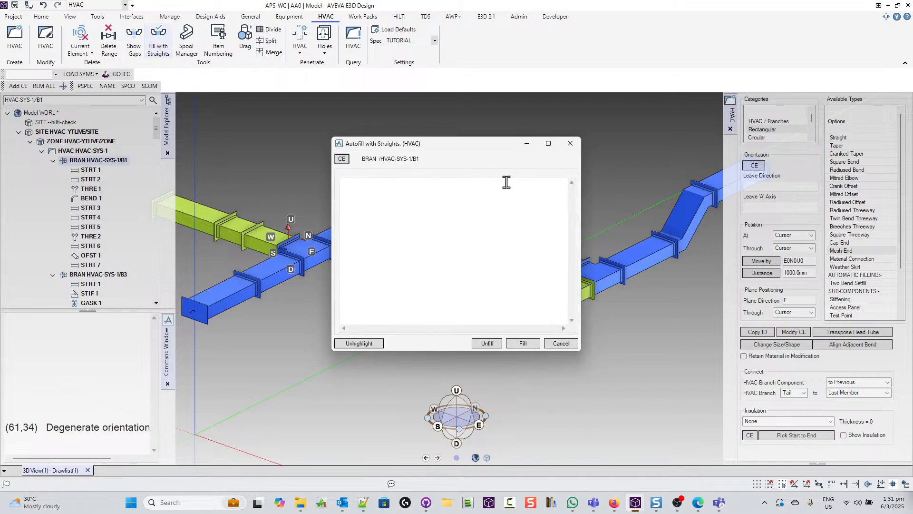
{"action": "left_click", "coordinate": [527, 343]}
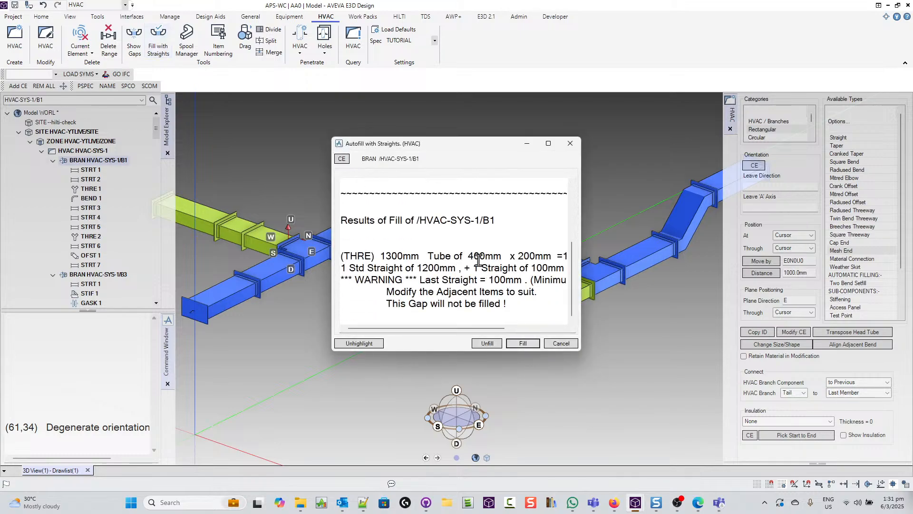
{"action": "mouse_move", "coordinate": [489, 328]}
{"action": "left_mouse_down"}
{"action": "mouse_move", "coordinate": [525, 327]}
{"action": "mouse_move", "coordinate": [489, 328]}
{"action": "left_mouse_up"}
{"action": "left_click", "coordinate": [560, 343]}
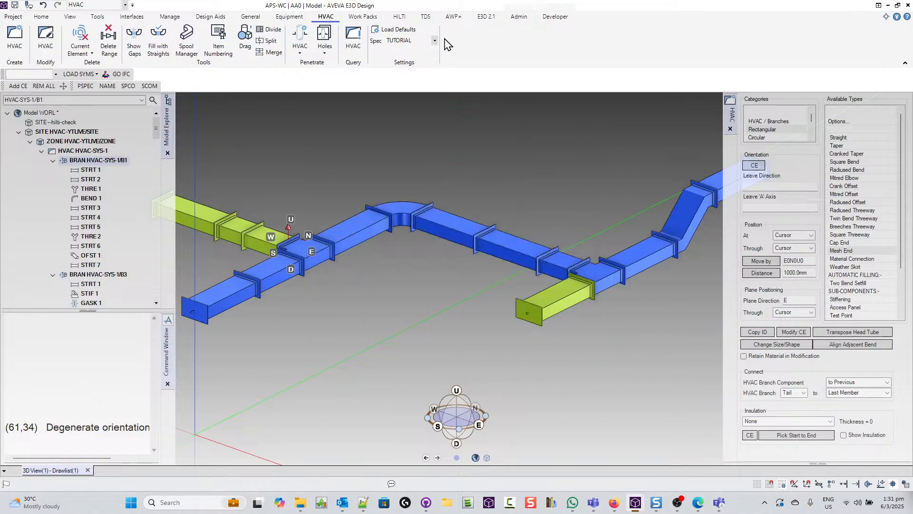
{"action": "left_click", "coordinate": [397, 33]}
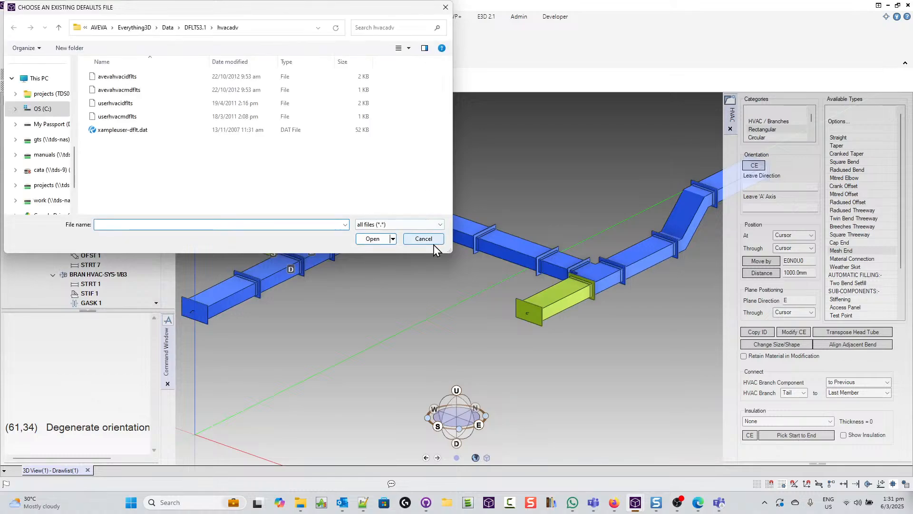
{"action": "left_click", "coordinate": [431, 241]}
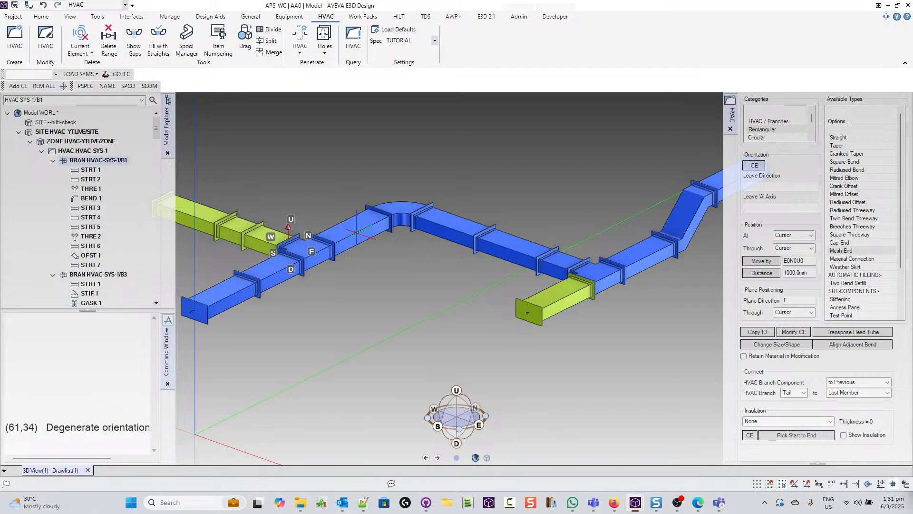
Move the bend in branch B1 and all ductwork downstream of it by -500mm along the X axis.
{"action": "middle_click_drag", "start_coordinate": [357, 232], "coordinate": [356, 247]}
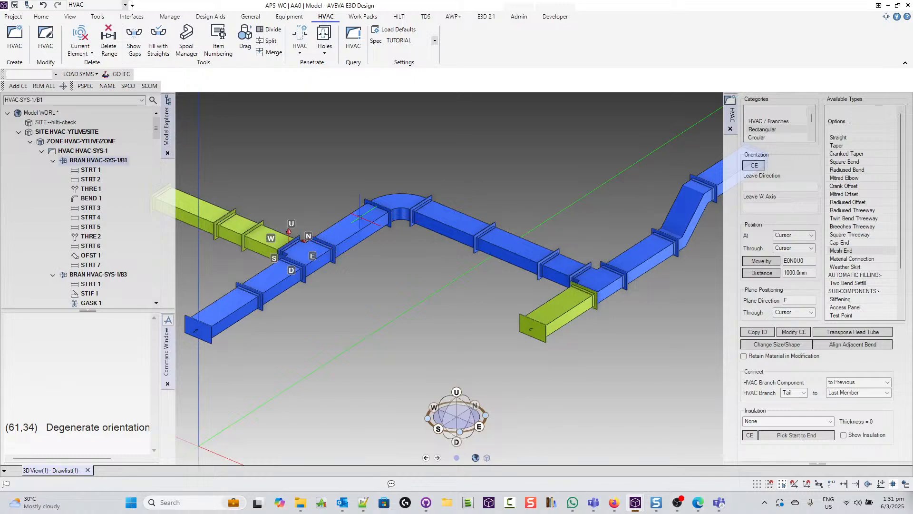
{"action": "scroll", "coordinate": [360, 217], "scroll_direction": "down", "scroll_amount": 3}
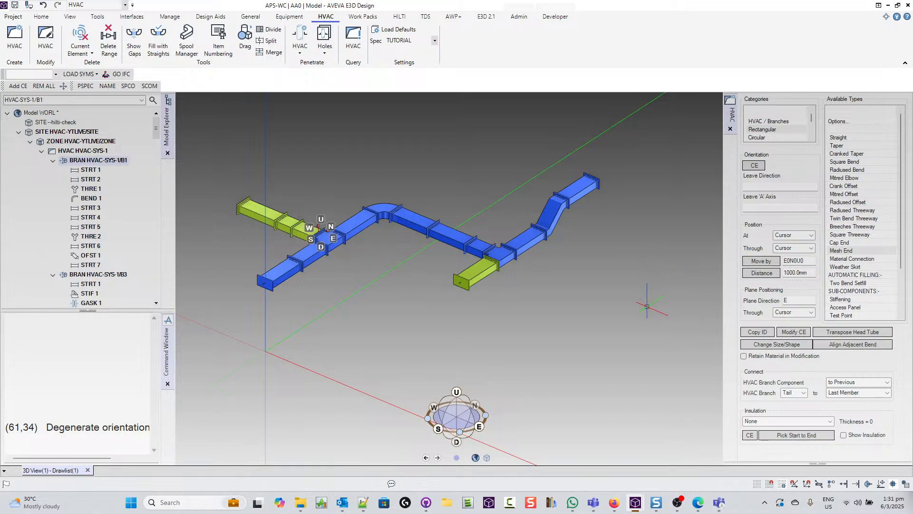
{"action": "left_click_drag", "start_coordinate": [644, 324], "coordinate": [380, 141]}
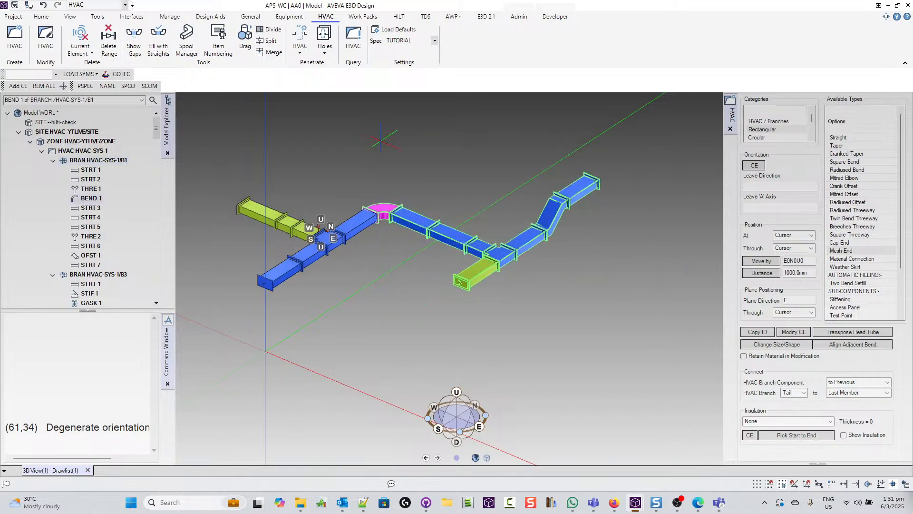
{"action": "left_click", "coordinate": [409, 224]}
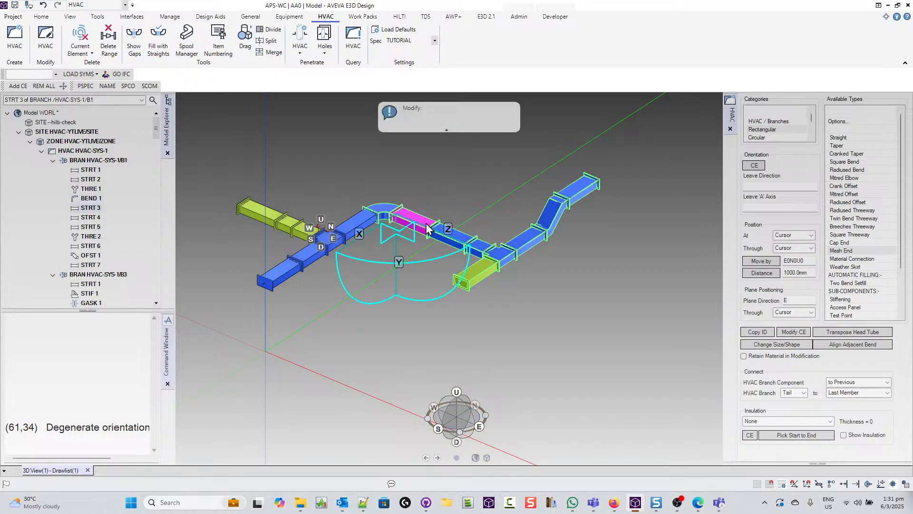
{"action": "right_click", "coordinate": [364, 238]}
{"action": "left_click", "coordinate": [394, 243]}
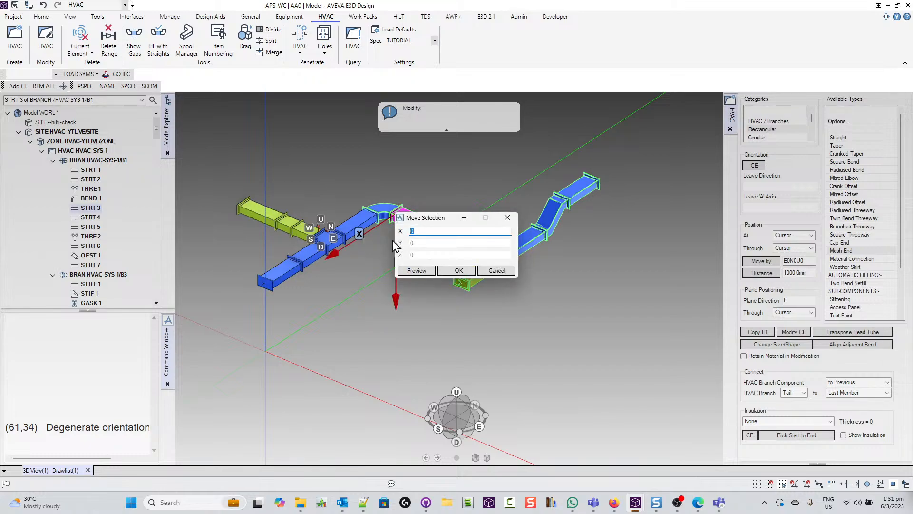
{"action": "type", "text": "-500mm"}
{"action": "left_click", "coordinate": [459, 270]}
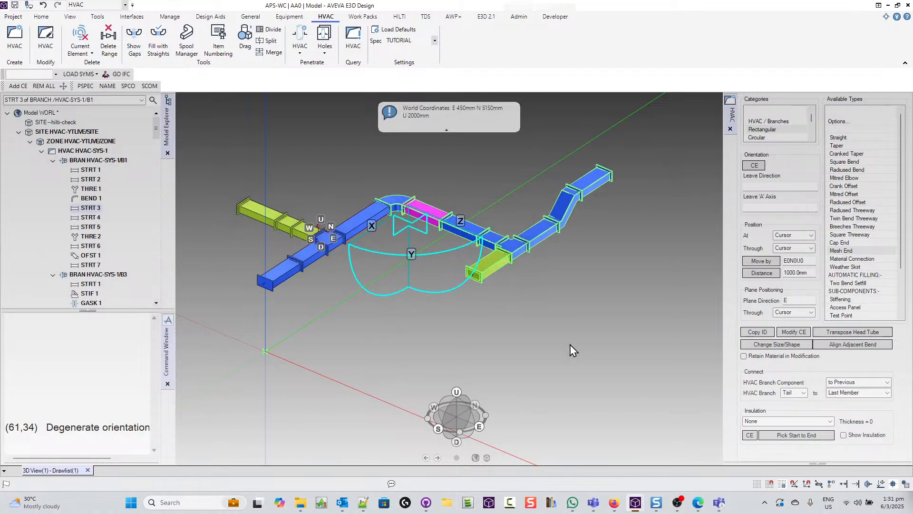
{"action": "key", "text": "Escape"}
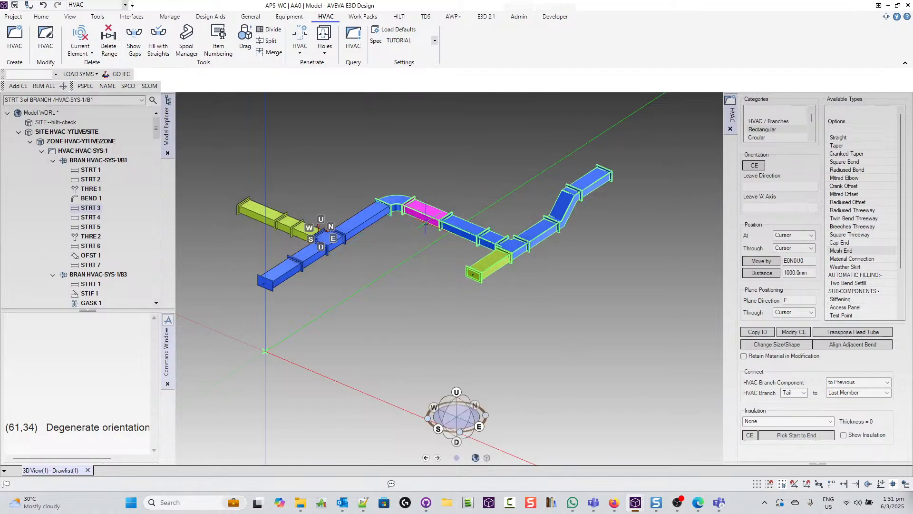
Autofill branch HVAC-SYS-1/B1 with straights and close the autofill form.
{"action": "left_click", "coordinate": [117, 161]}
{"action": "left_click", "coordinate": [152, 43]}
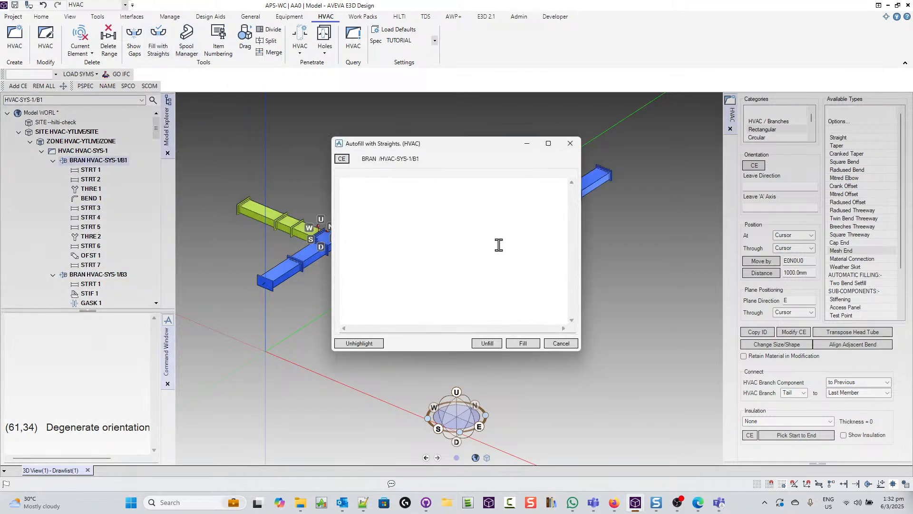
{"action": "left_click", "coordinate": [524, 344]}
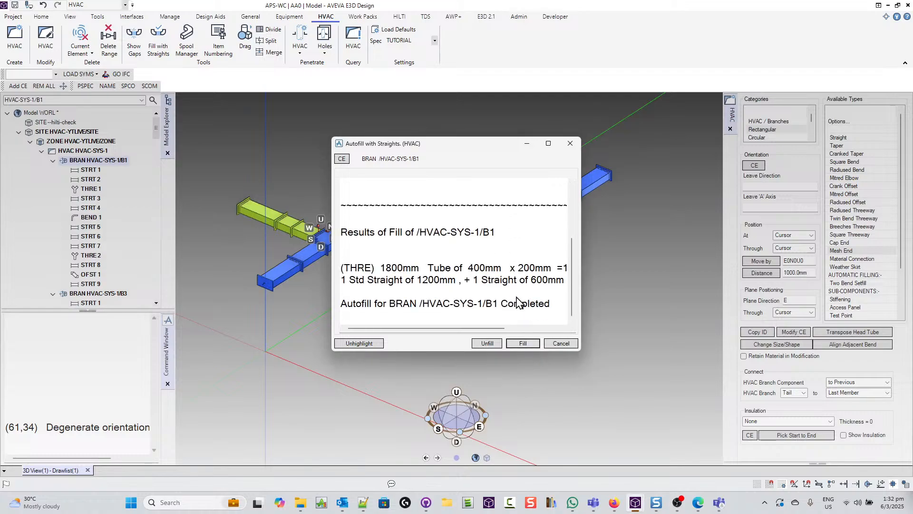
{"action": "left_click", "coordinate": [566, 345]}
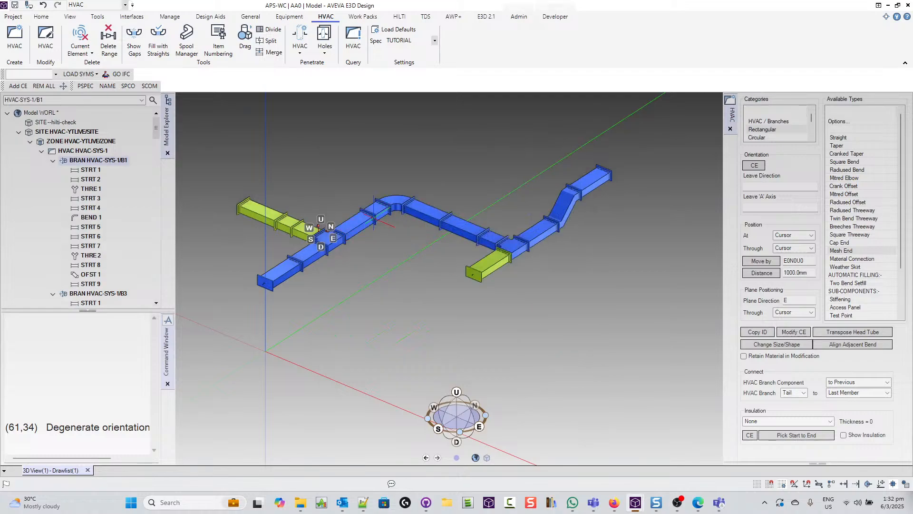
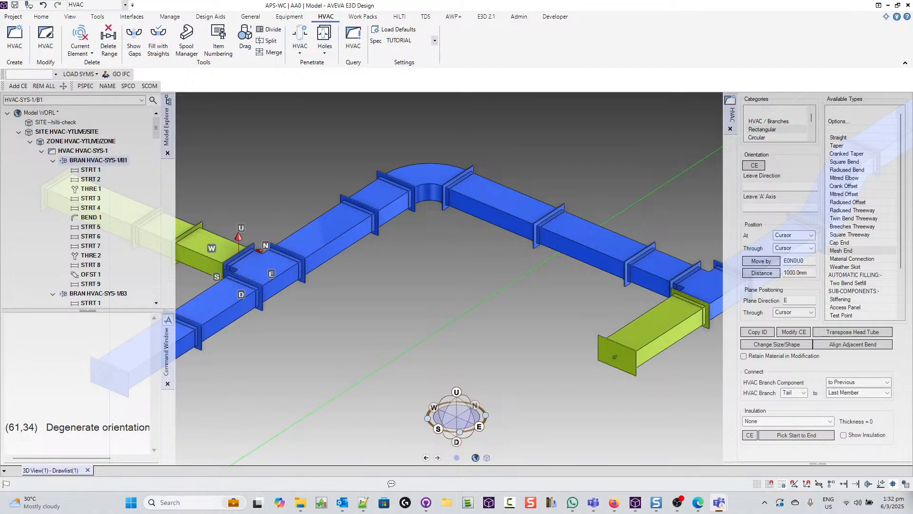
Create a new HVAC detailing specification file named DEMO-SPEC with the specification generator.
{"action": "left_click", "coordinate": [518, 18]}
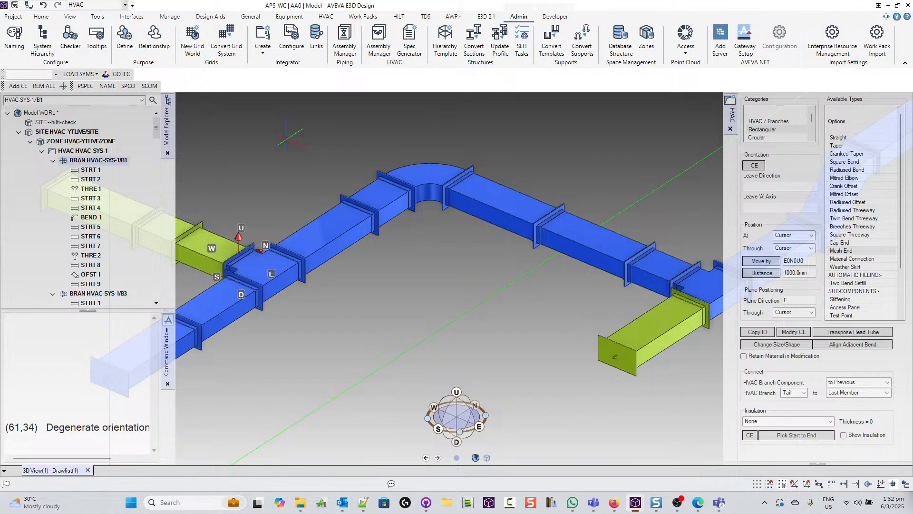
{"action": "double_click", "coordinate": [62, 150]}
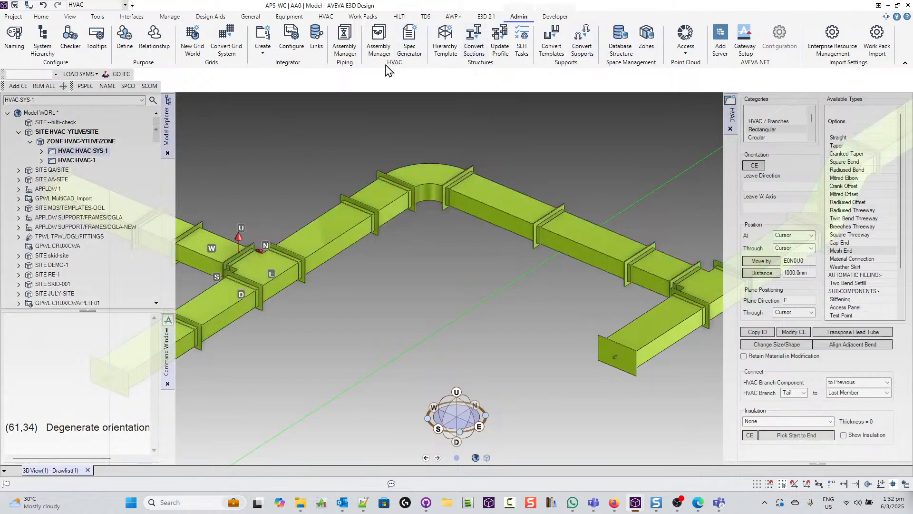
{"action": "left_click", "coordinate": [410, 41]}
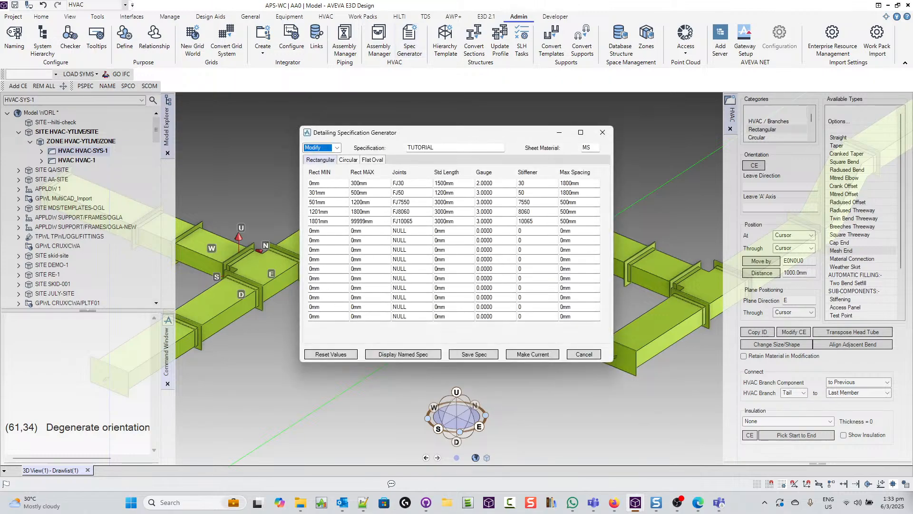
{"action": "left_click", "coordinate": [337, 148]}
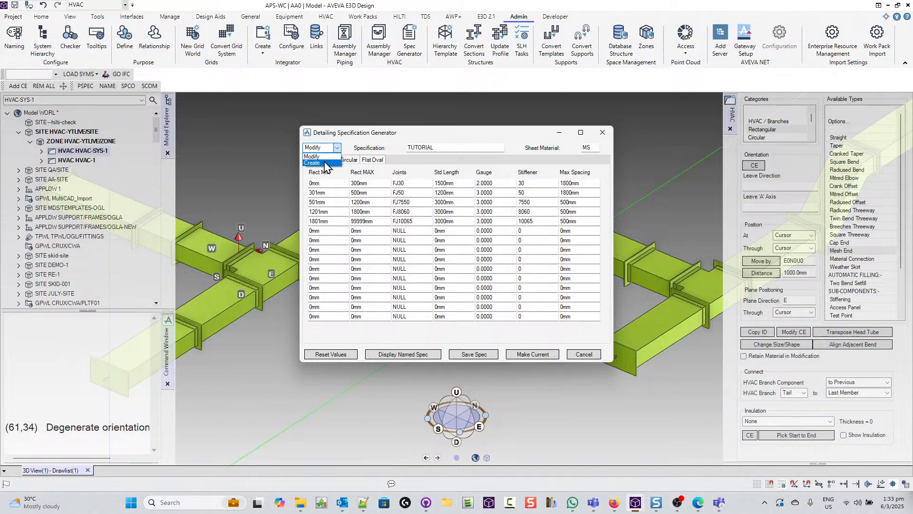
{"action": "left_click", "coordinate": [324, 163]}
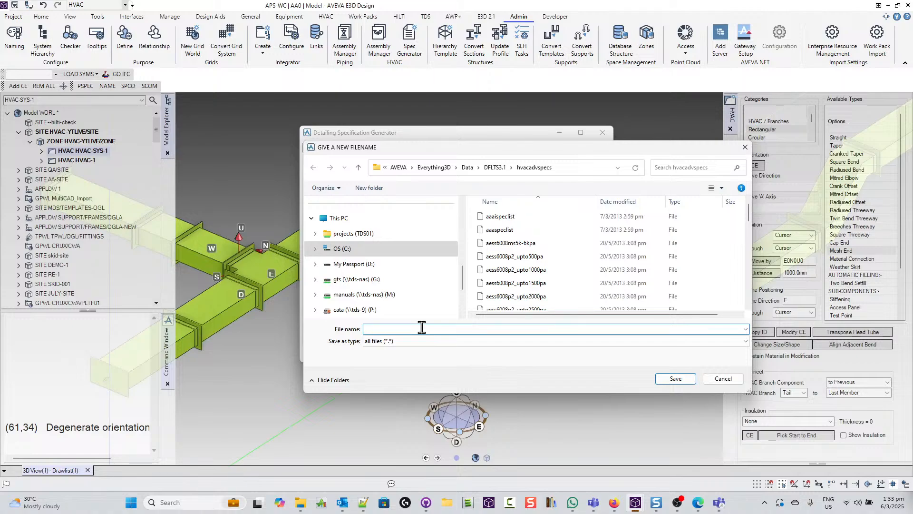
{"action": "type", "text": "DEMO-SPEC"}
{"action": "key", "text": "Return"}
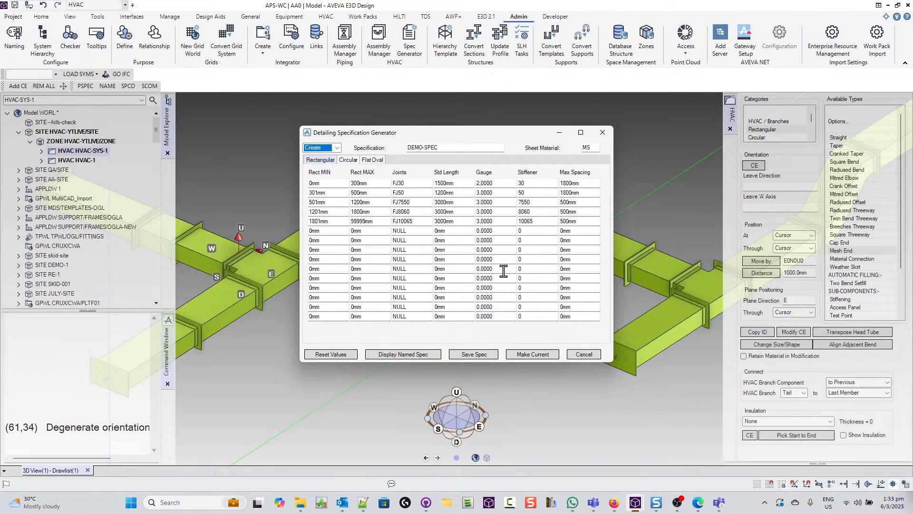
Set the rectangular standard length to 2000mm for the 0–300mm and 301–500mm size ranges.
{"action": "left_click", "coordinate": [464, 183]}
{"action": "type", "text": "1500"}
{"action": "key", "text": "BackSpace"}
{"action": "key", "text": "BackSpace"}
{"action": "key", "text": "BackSpace"}
{"action": "type", "text": "2000"}
{"action": "key", "text": "Tab"}
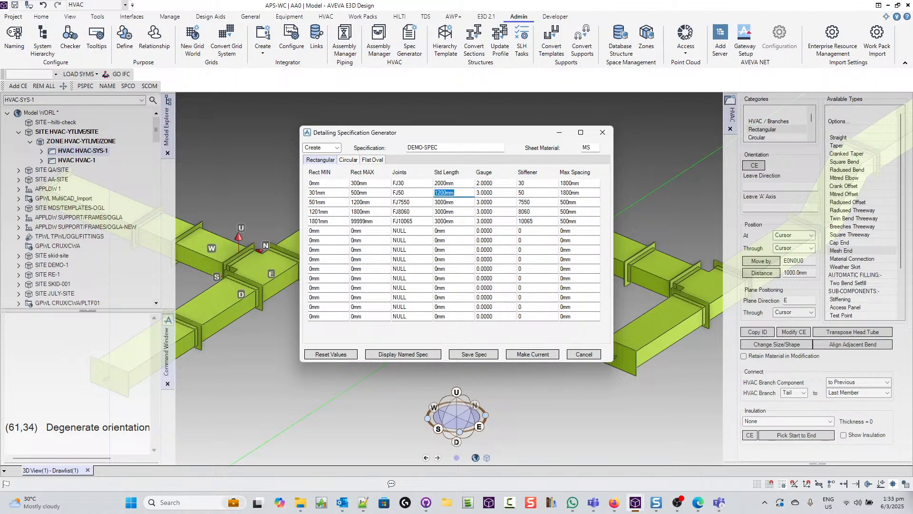
{"action": "type", "text": "2000"}
{"action": "key", "text": "Tab"}
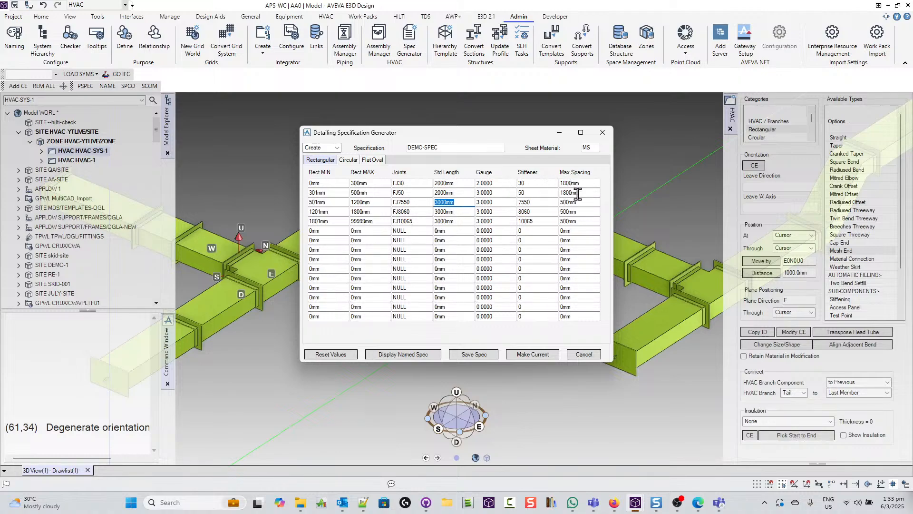
{"action": "left_click", "coordinate": [530, 428]}
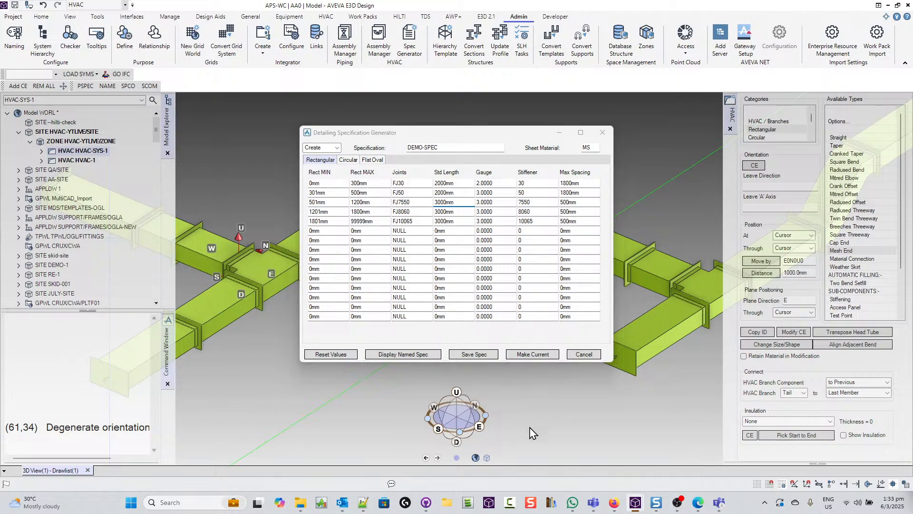
Save the DEMO-SPEC specification, make it current and close the specification generator.
{"action": "left_click", "coordinate": [473, 354]}
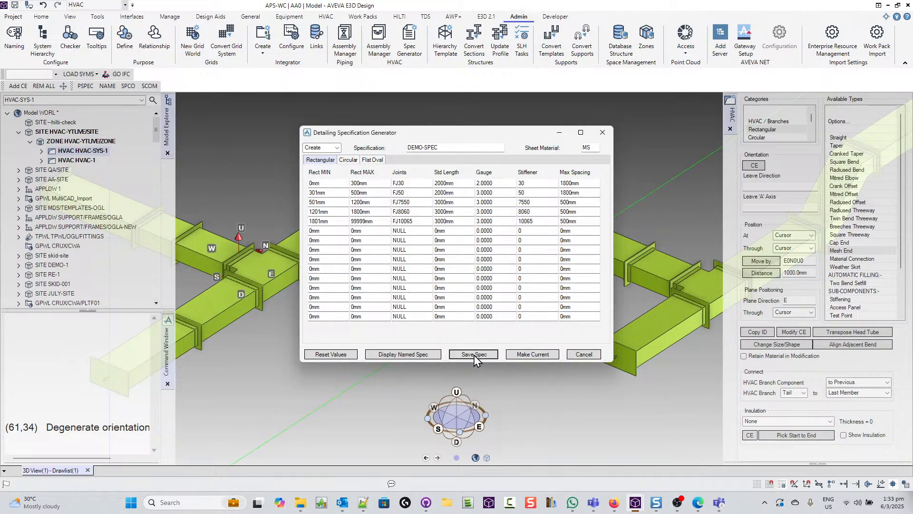
{"action": "left_click", "coordinate": [440, 270]}
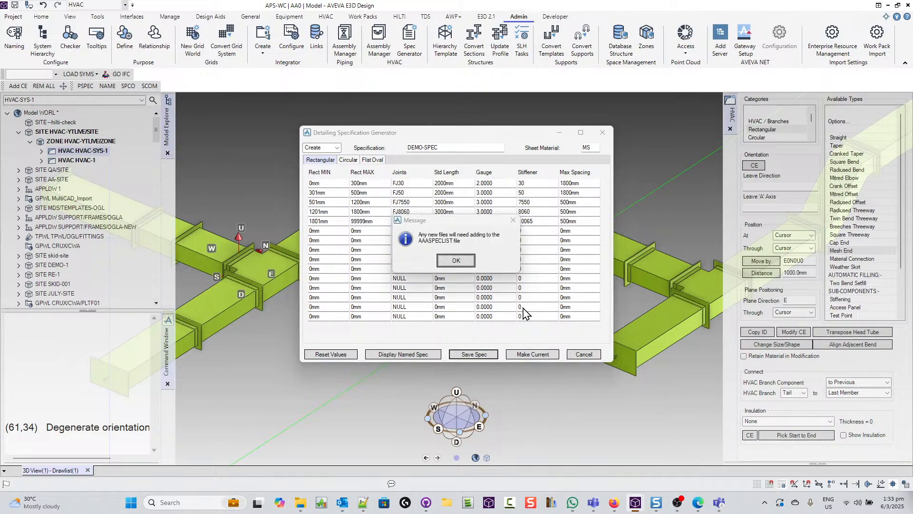
{"action": "left_click", "coordinate": [449, 261]}
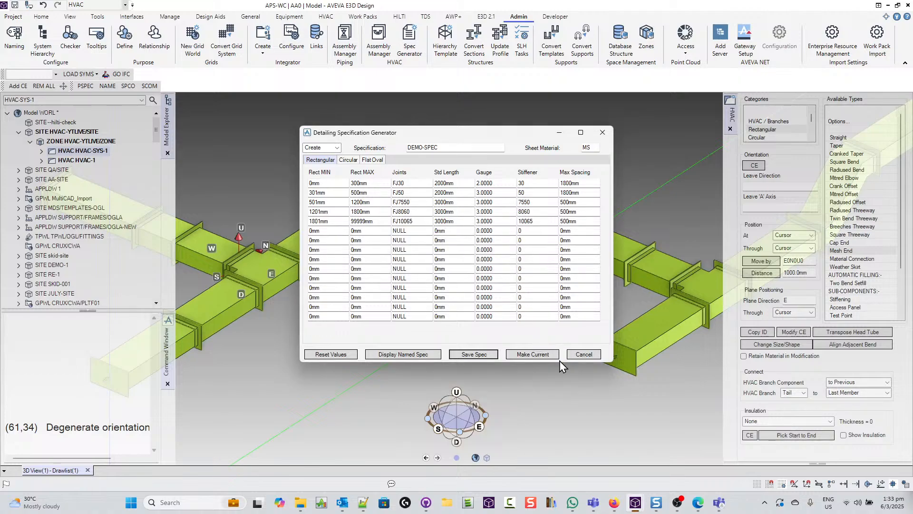
{"action": "left_click", "coordinate": [552, 356]}
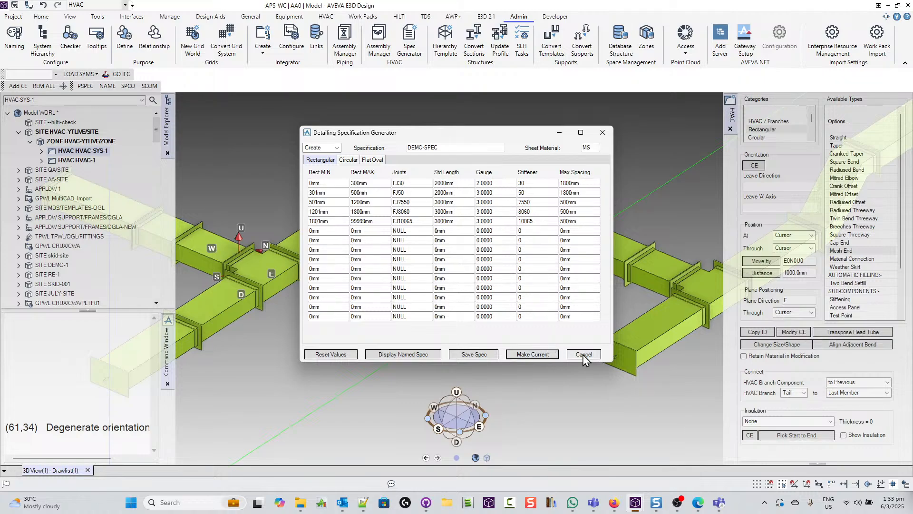
{"action": "left_click", "coordinate": [594, 356]}
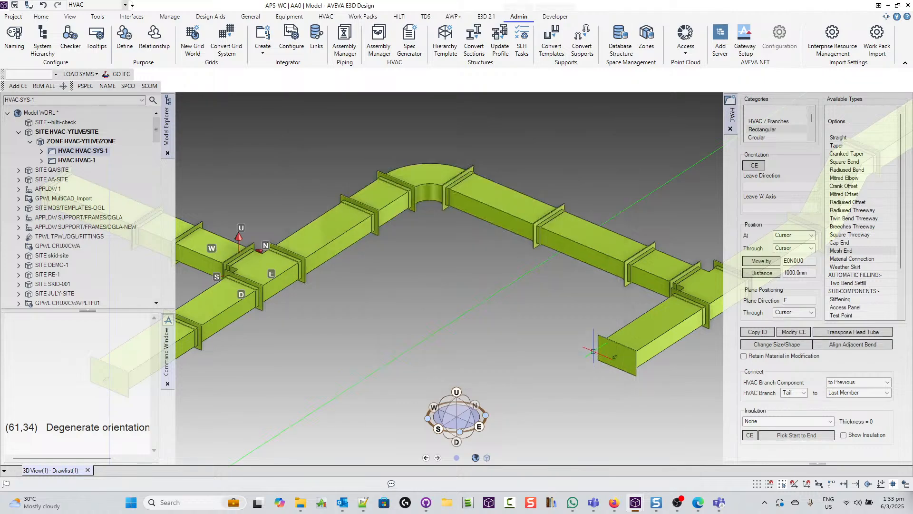
Remove all elements from the 3D view and check the available HVAC defaults files without loading one.
{"action": "left_click", "coordinate": [328, 18]}
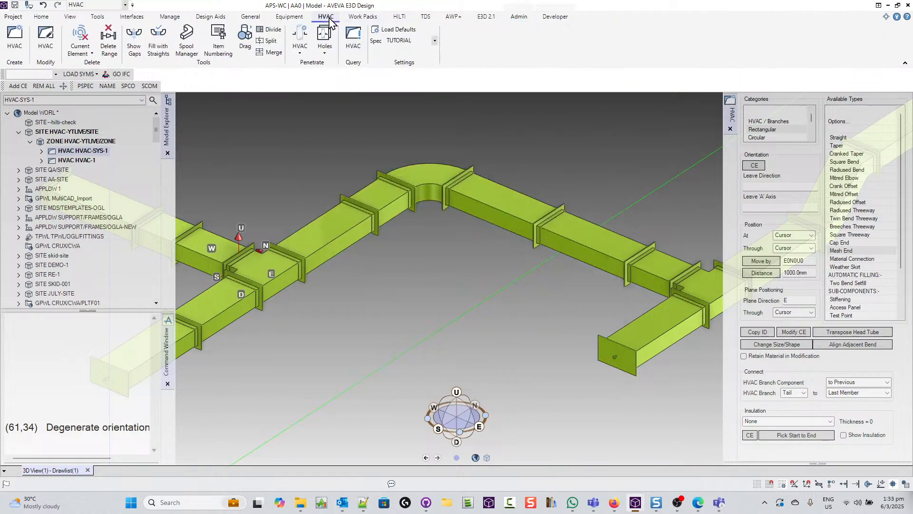
{"action": "left_click", "coordinate": [44, 86]}
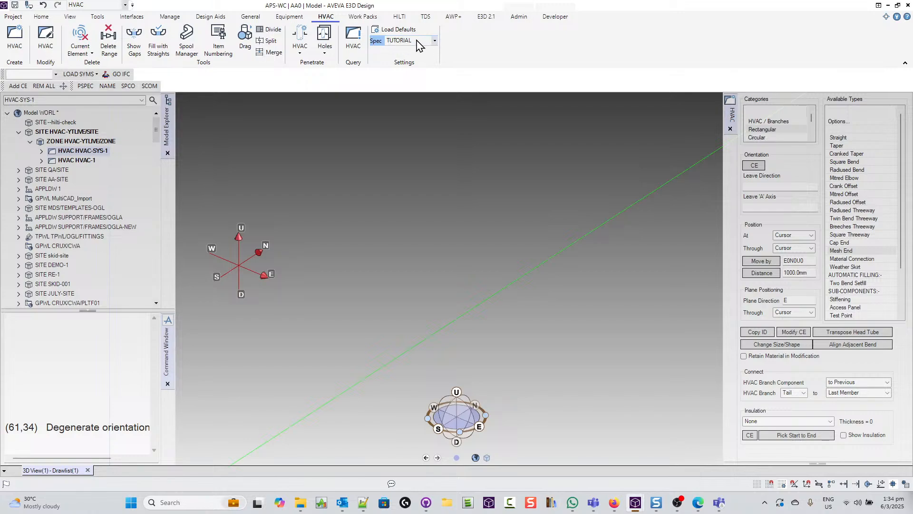
{"action": "left_click", "coordinate": [399, 30]}
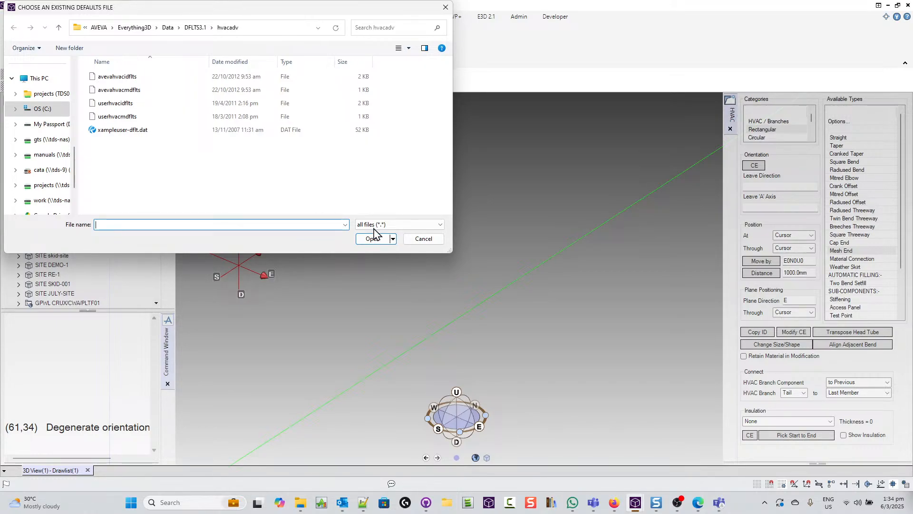
{"action": "left_click", "coordinate": [423, 239]}
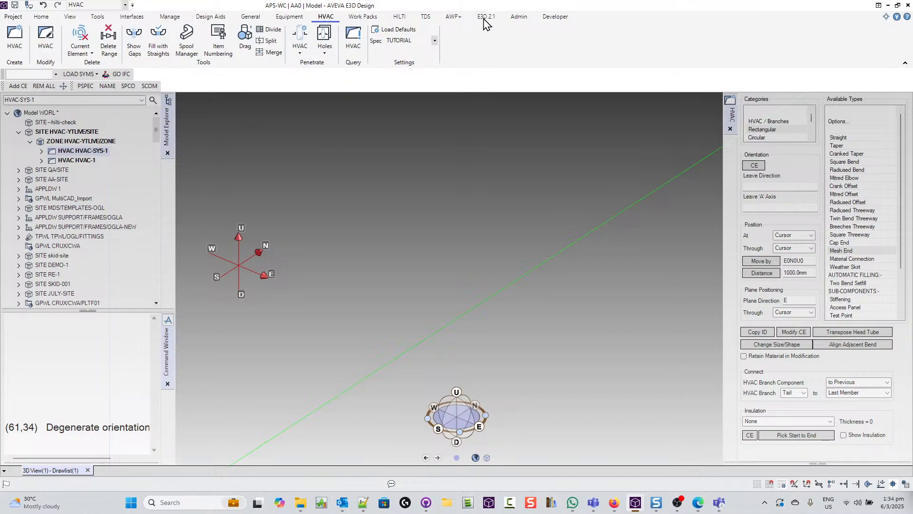
Open the HVAC specification generator in Create mode, look through the existing specification files and dismiss the new-filename prompt.
{"action": "left_click", "coordinate": [523, 18]}
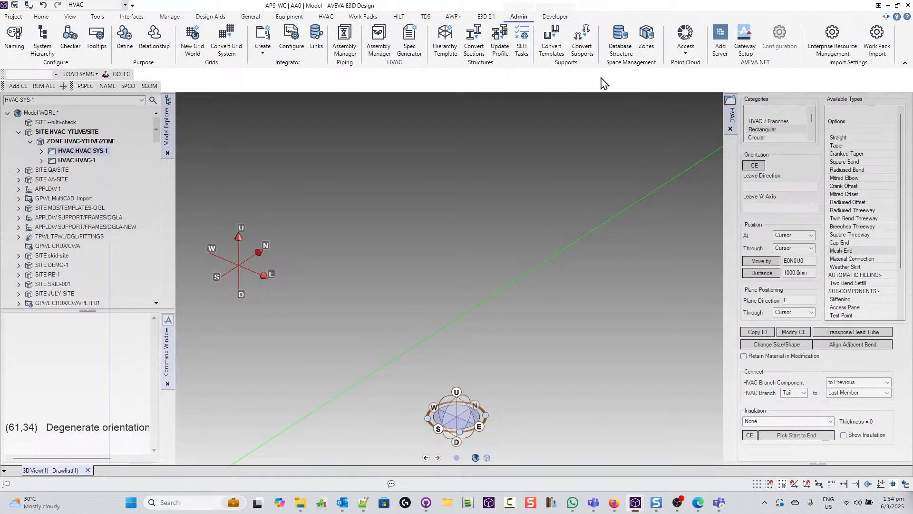
{"action": "left_click", "coordinate": [417, 59]}
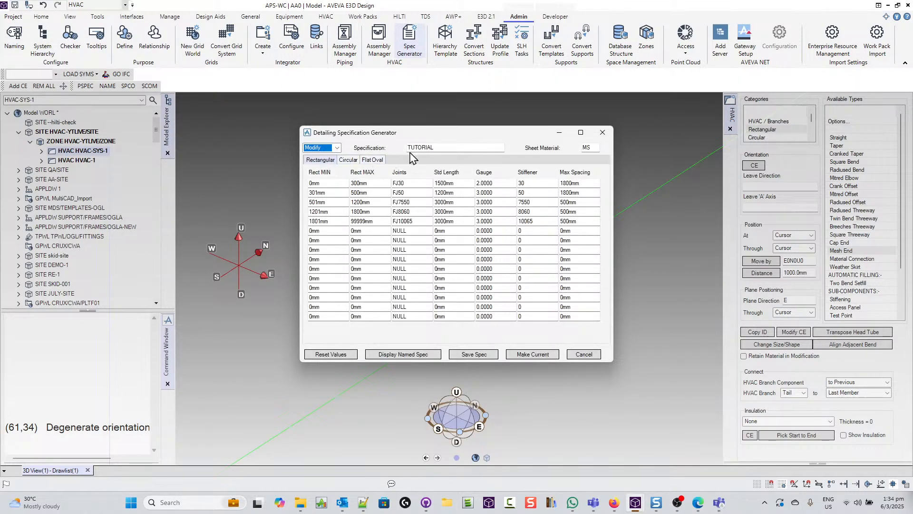
{"action": "left_click", "coordinate": [337, 148]}
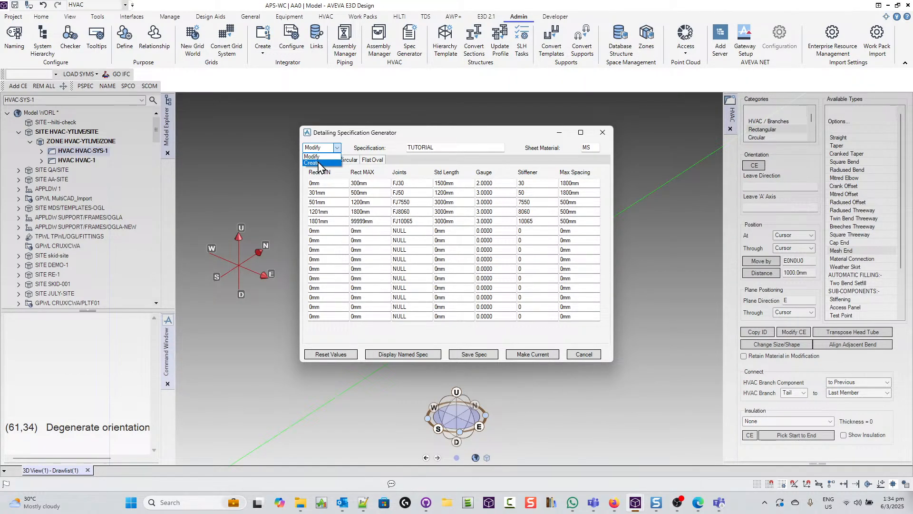
{"action": "left_click", "coordinate": [318, 163]}
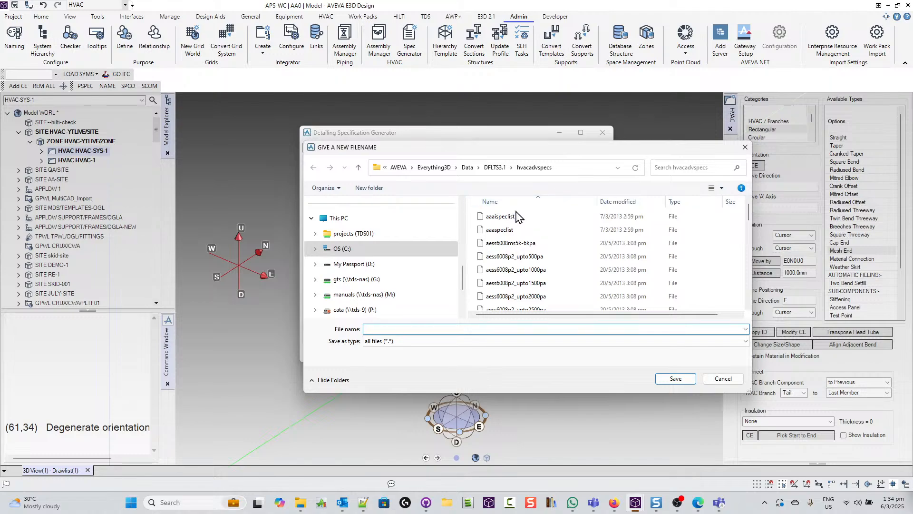
{"action": "left_click_drag", "start_coordinate": [749, 214], "coordinate": [746, 323]}
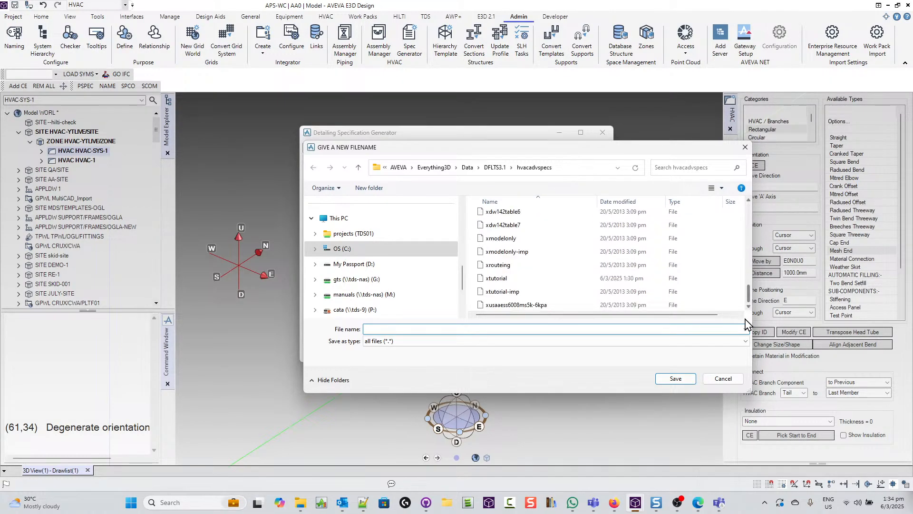
{"action": "left_click", "coordinate": [723, 378]}
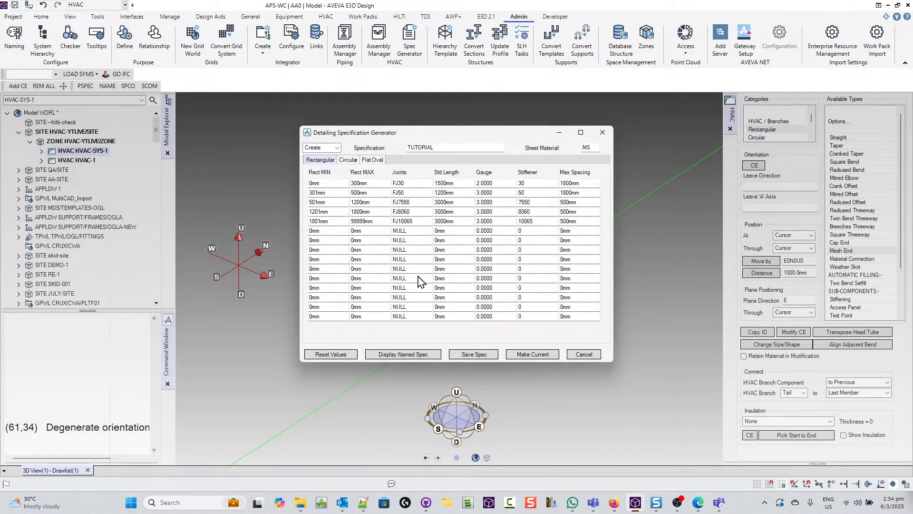
Set the rectangular standard length to 2000mm for the 0–300mm and 301–500mm ranges of the TUTORIAL specification.
{"action": "double_click", "coordinate": [461, 183]}
{"action": "type", "text": "2000"}
{"action": "left_click", "coordinate": [461, 193]}
{"action": "double_click", "coordinate": [461, 193]}
{"action": "type", "text": "2000"}
{"action": "key", "text": "Return"}
Try to save the edited TUTORIAL specification in Create mode, and reload the named specification's values.
{"action": "left_click", "coordinate": [468, 354]}
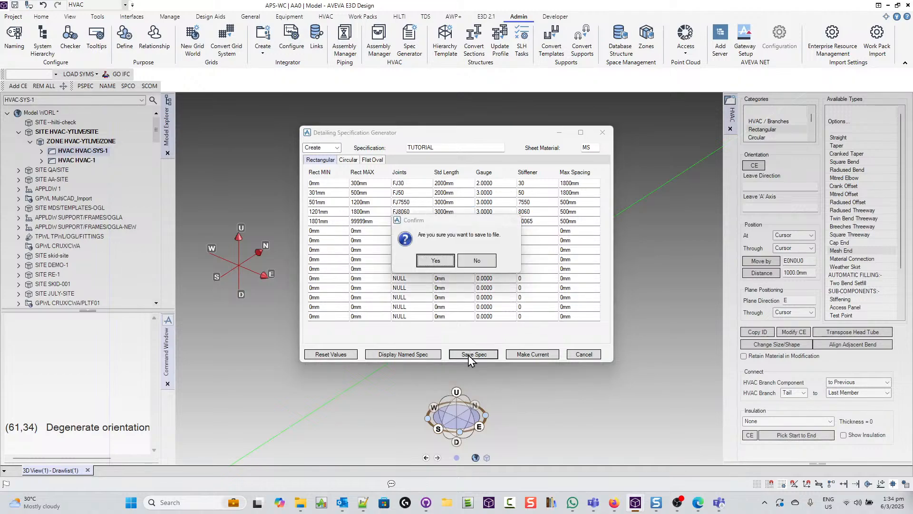
{"action": "left_click", "coordinate": [435, 263]}
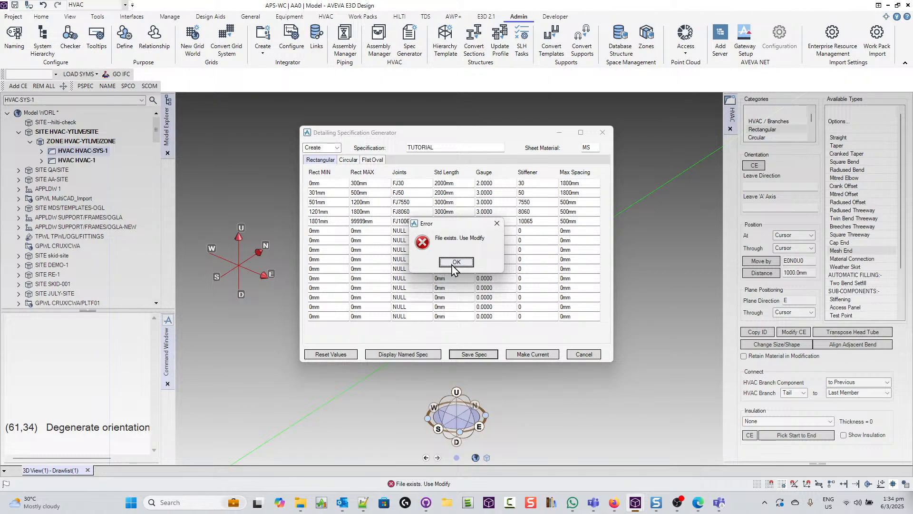
{"action": "left_click", "coordinate": [445, 281]}
{"action": "left_click", "coordinate": [413, 354]}
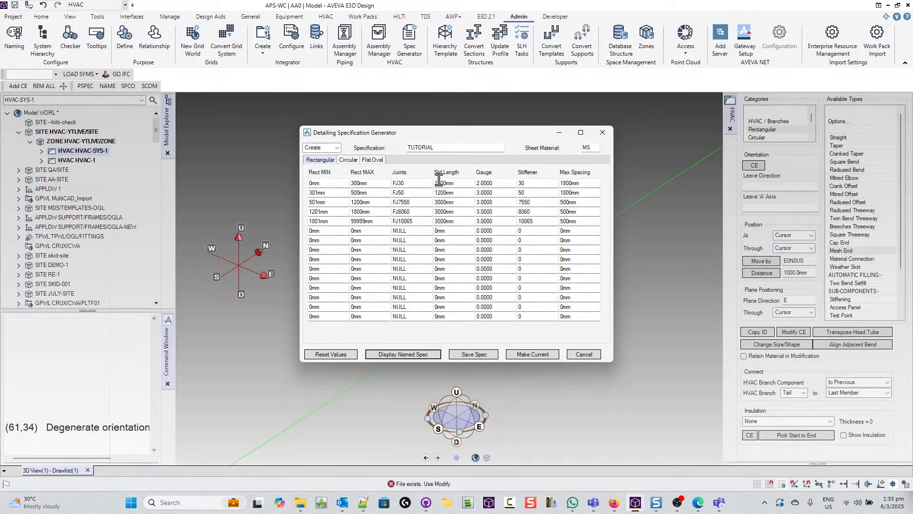
{"action": "left_click", "coordinate": [451, 146]}
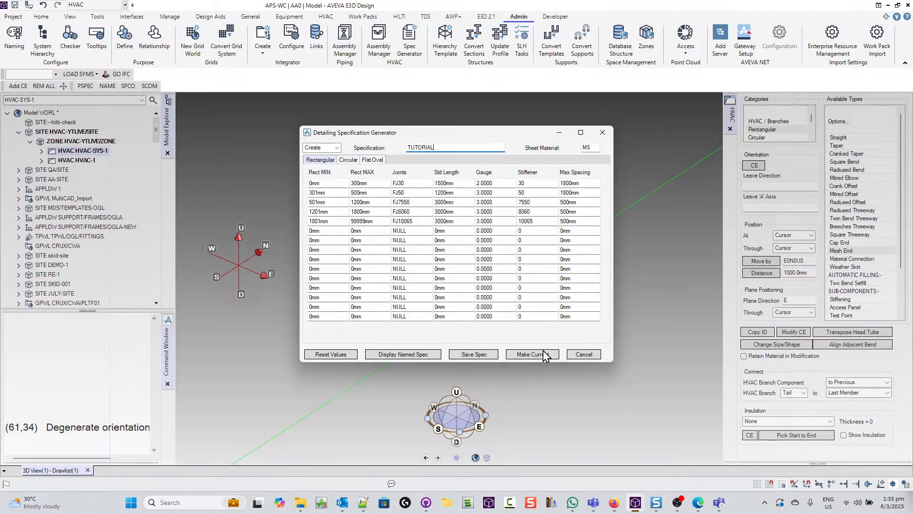
{"action": "left_click", "coordinate": [336, 148]}
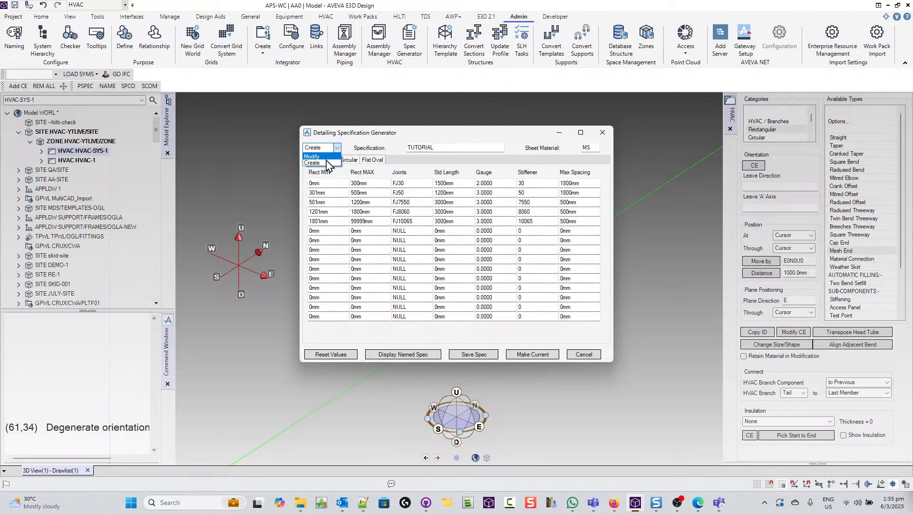
{"action": "left_click", "coordinate": [313, 156]}
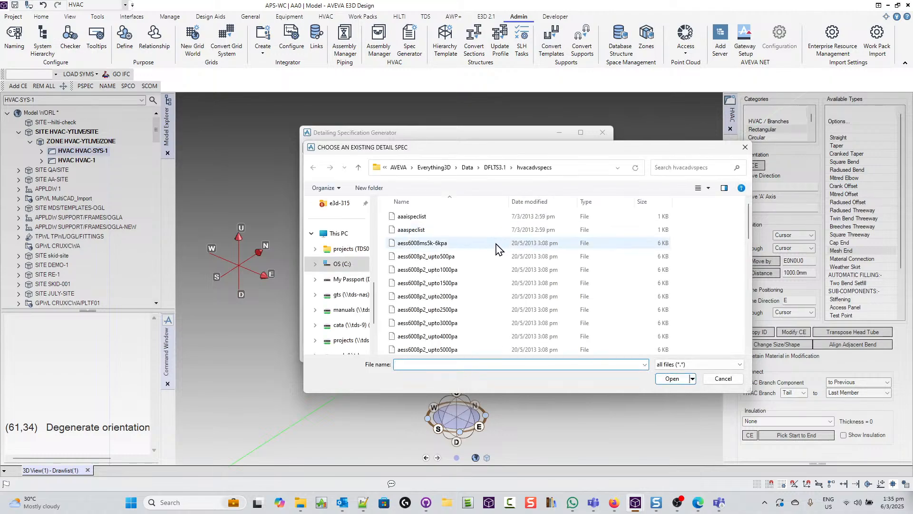
{"action": "left_click", "coordinate": [744, 147]}
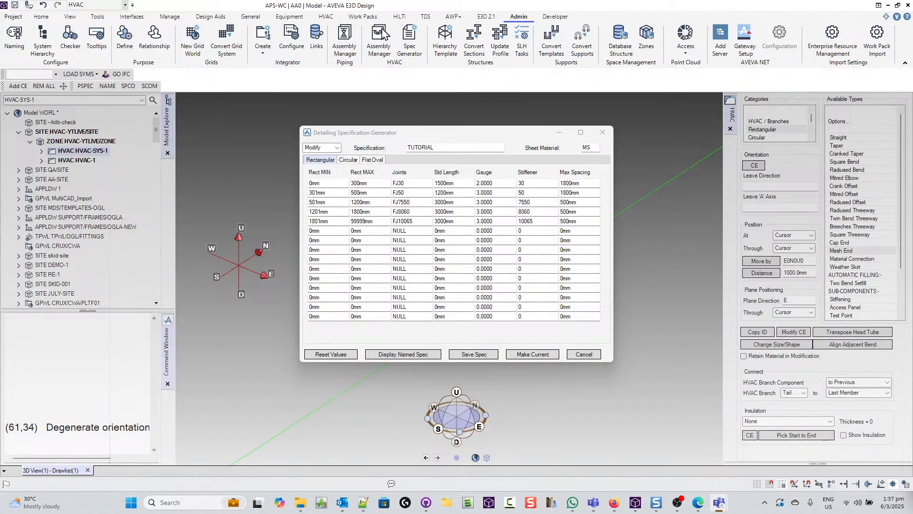
Set the specification generator to Create mode, dismiss the new-filename prompt and name the specification DEMO.
{"action": "left_click", "coordinate": [333, 150]}
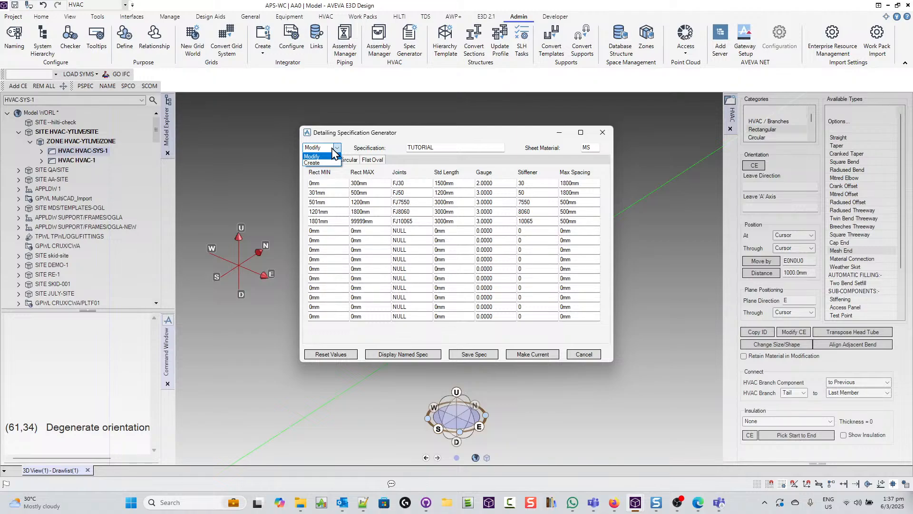
{"action": "left_click", "coordinate": [329, 163]}
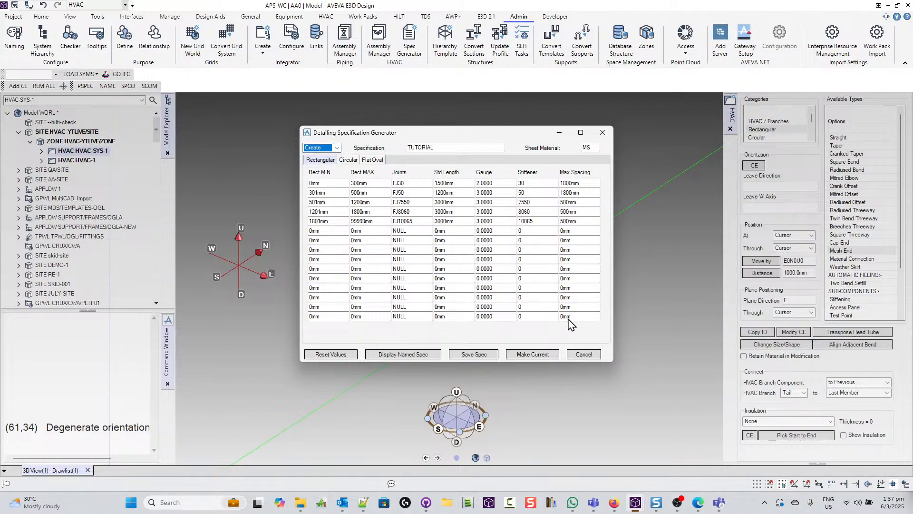
{"action": "left_click", "coordinate": [594, 354]}
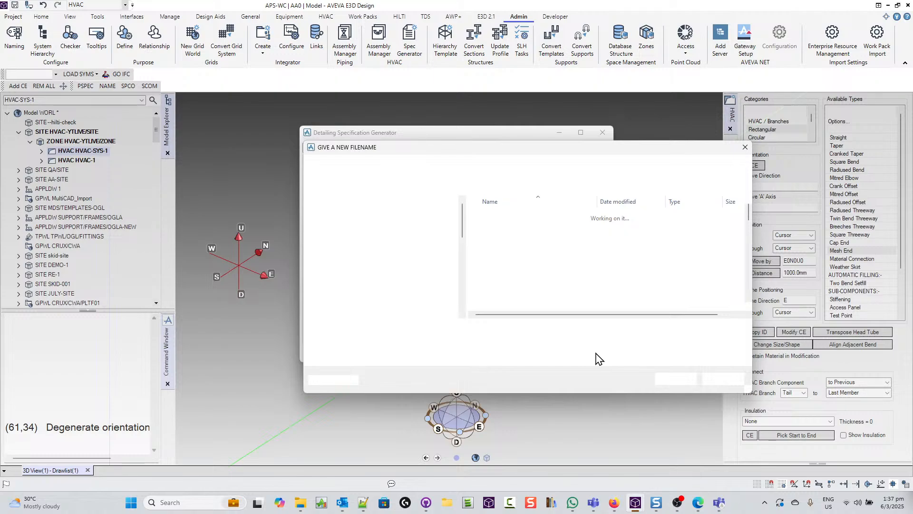
{"action": "left_click", "coordinate": [734, 381]}
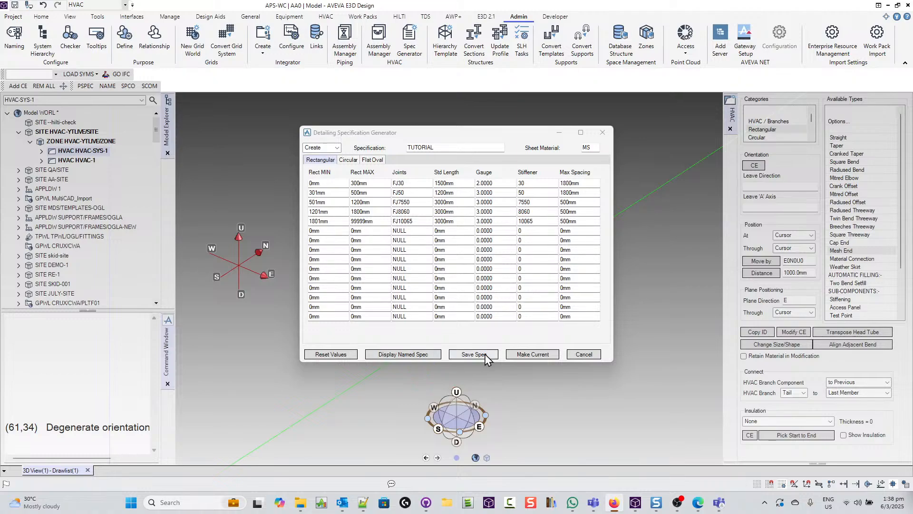
{"action": "left_click", "coordinate": [488, 147]}
{"action": "double_click", "coordinate": [488, 146]}
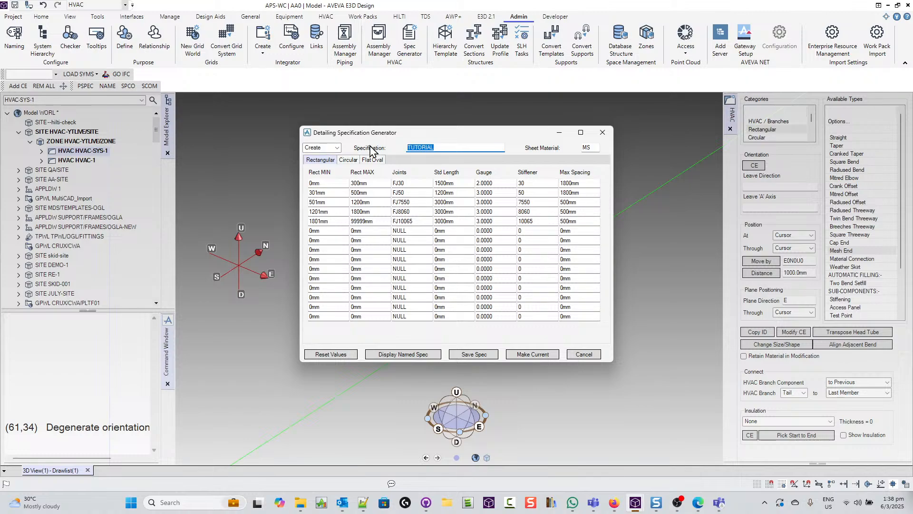
{"action": "type", "text": "DEMO"}
{"action": "key", "text": "Tab"}
{"action": "left_click", "coordinate": [449, 147]}
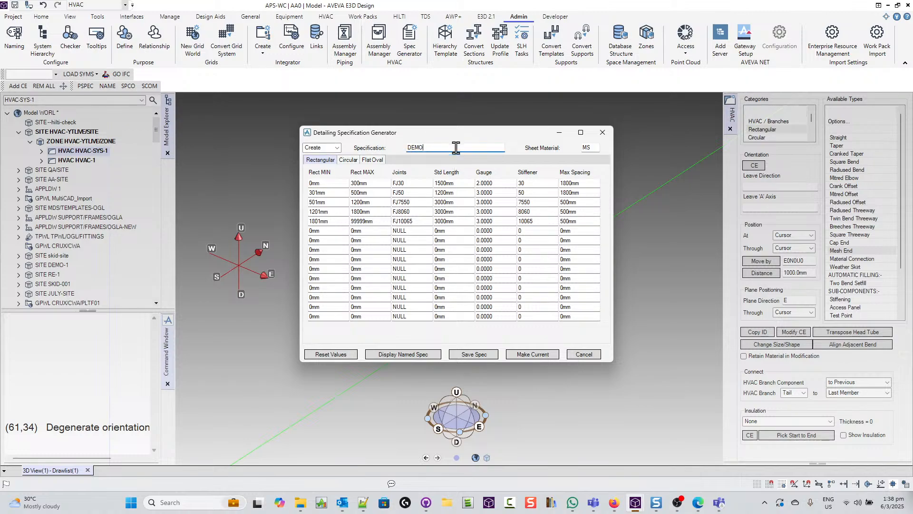
Save the DEMO specification to file and close the specification generator.
{"action": "left_click", "coordinate": [468, 353]}
{"action": "left_click", "coordinate": [435, 260]}
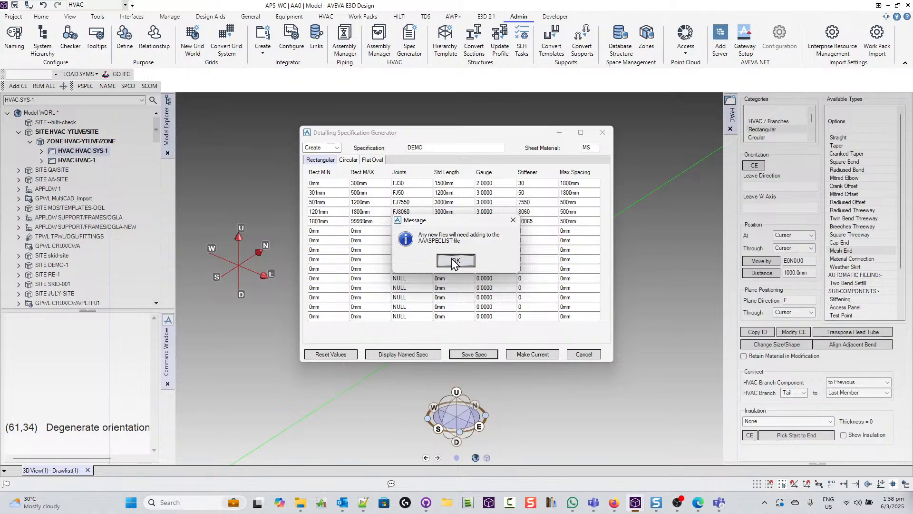
{"action": "left_click", "coordinate": [452, 261]}
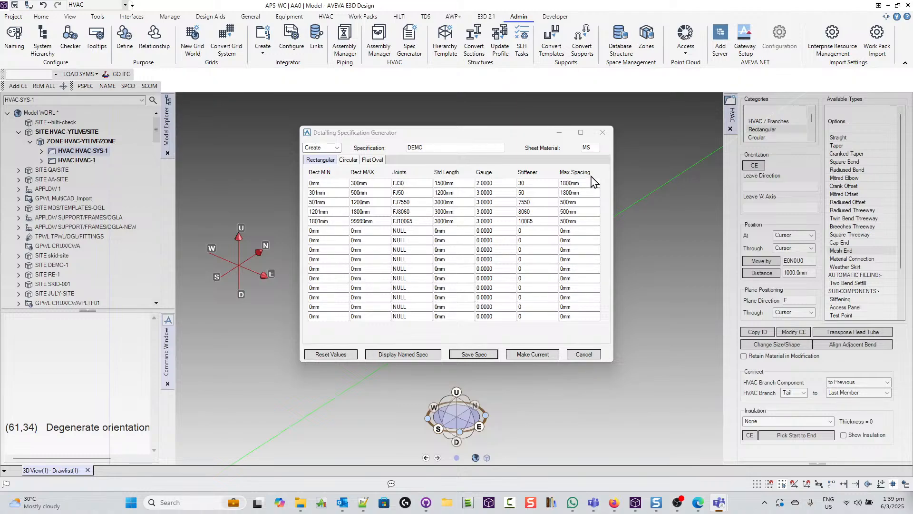
{"action": "left_click", "coordinate": [602, 133]}
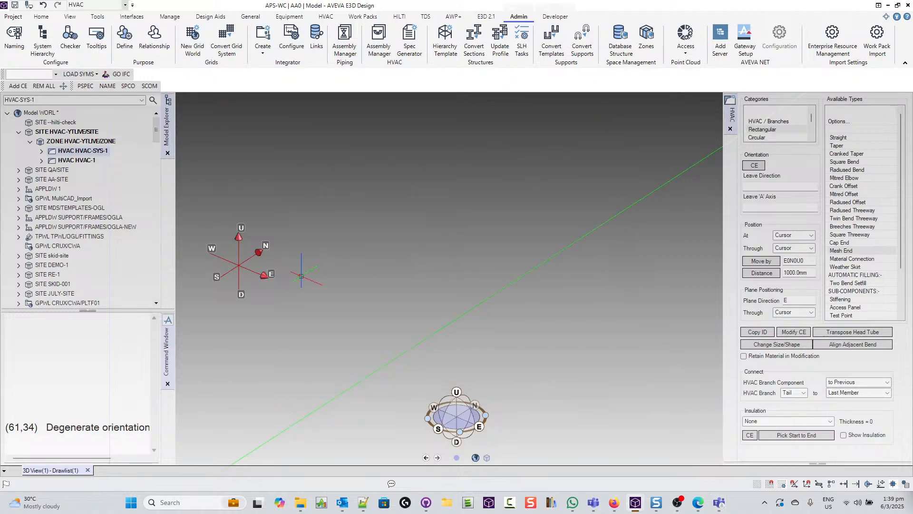
Display HVAC-SYS-1 in the 3D view and generate its spools with the Auto Name option in the HVAC Spool Manager.
{"action": "left_click_drag", "start_coordinate": [59, 151], "coordinate": [448, 299]}
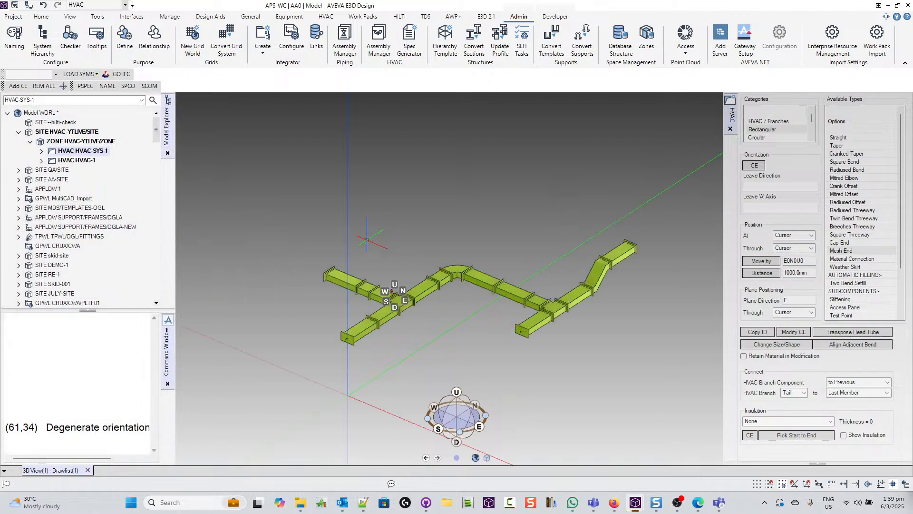
{"action": "left_click", "coordinate": [326, 17]}
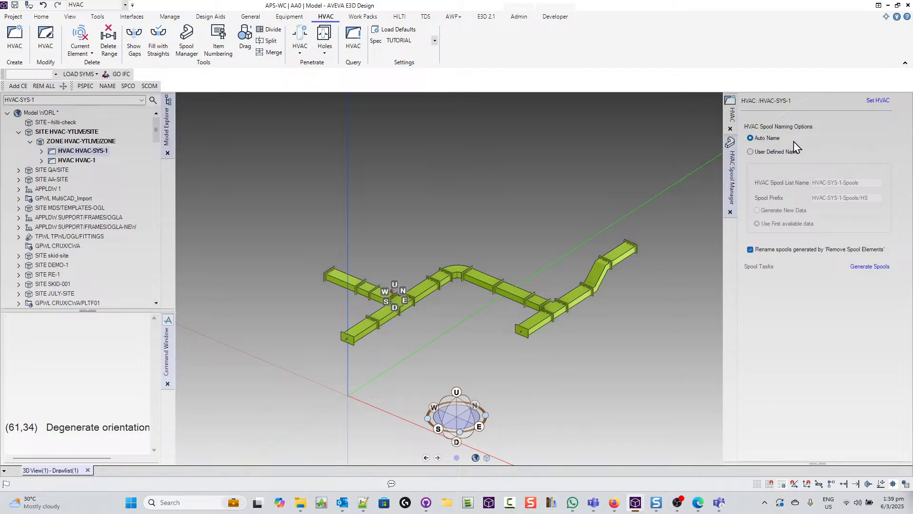
{"action": "left_click", "coordinate": [873, 269]}
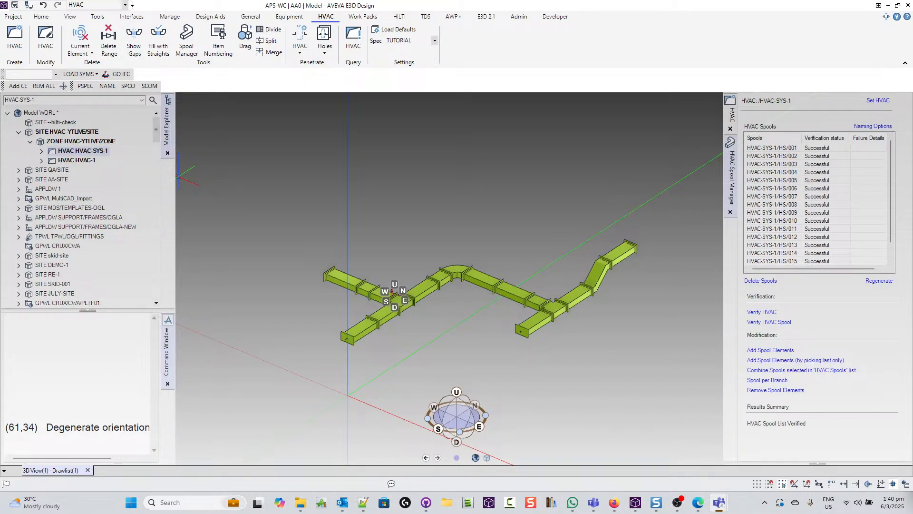
Expand HVAC-SYS-1 and its HSLIST 1 in the model hierarchy and widen the explorer to read the full spool names.
{"action": "double_click", "coordinate": [89, 152]}
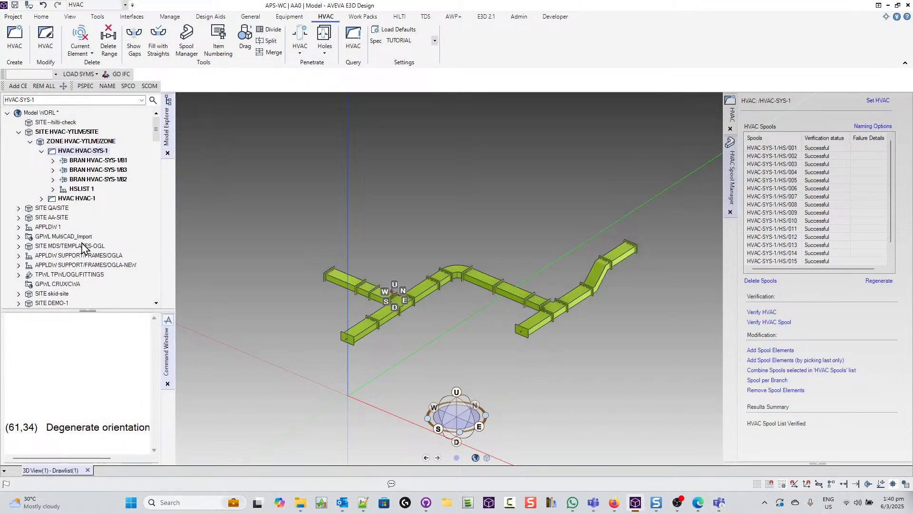
{"action": "double_click", "coordinate": [83, 190]}
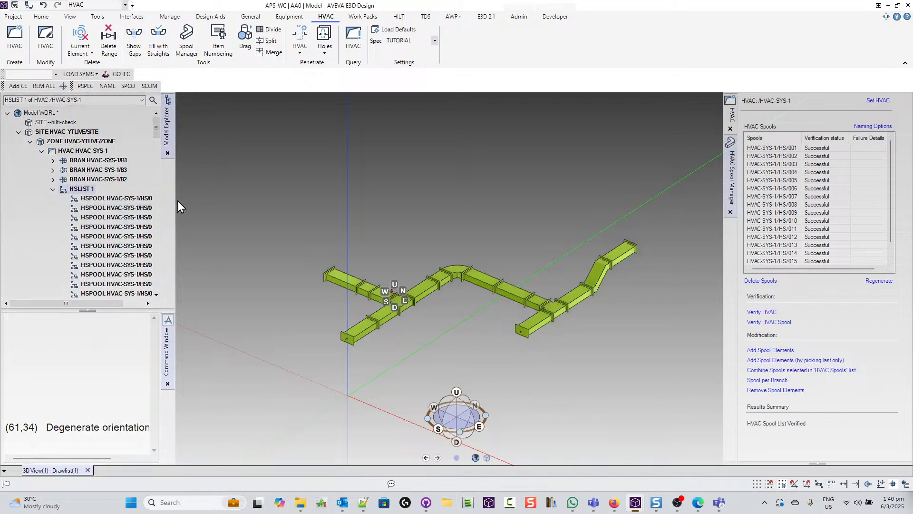
{"action": "left_click_drag", "start_coordinate": [174, 203], "coordinate": [264, 205]}
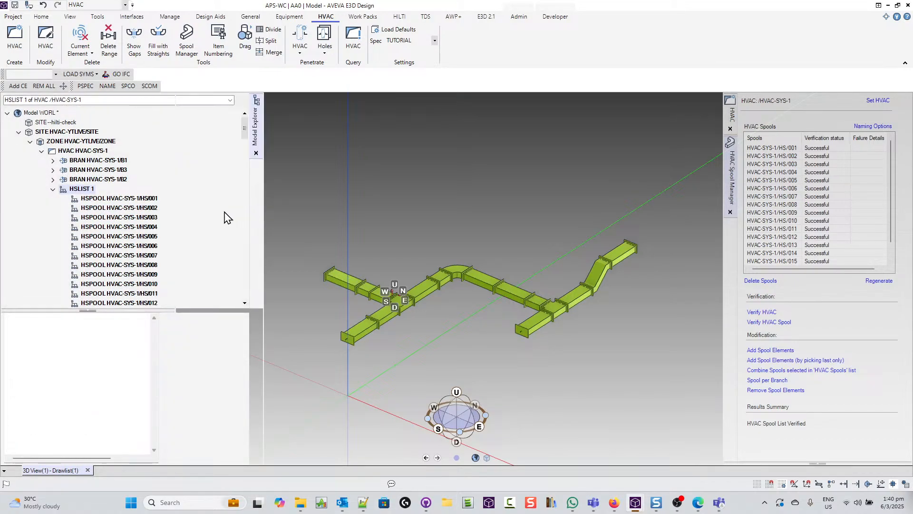
Select spools HS/001 to HS/006, HS/009 and HS/011 of HVAC-SYS-1 in turn to examine which duct pieces they cover.
{"action": "left_click", "coordinate": [137, 199]}
{"action": "left_click", "coordinate": [134, 208]}
{"action": "left_click", "coordinate": [132, 218]}
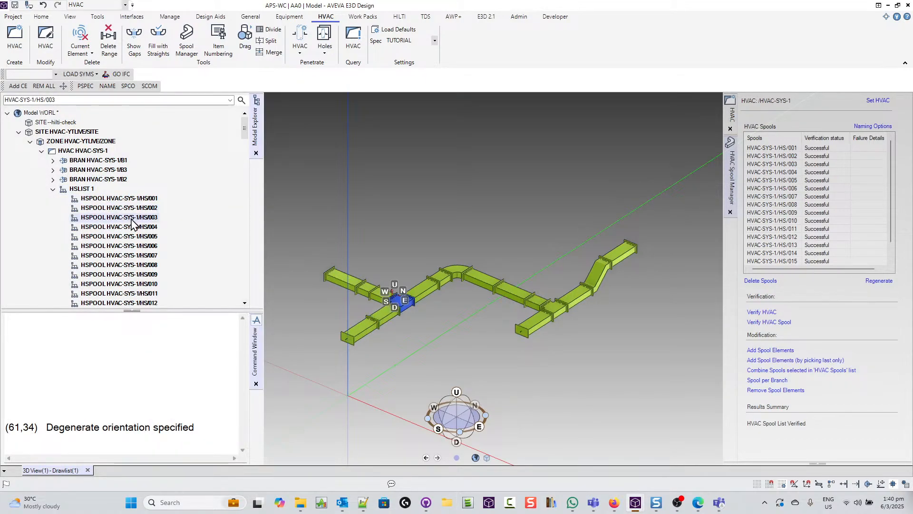
{"action": "left_click", "coordinate": [129, 226]}
{"action": "left_click", "coordinate": [135, 237]}
{"action": "left_click", "coordinate": [134, 247]}
{"action": "left_click", "coordinate": [140, 274]}
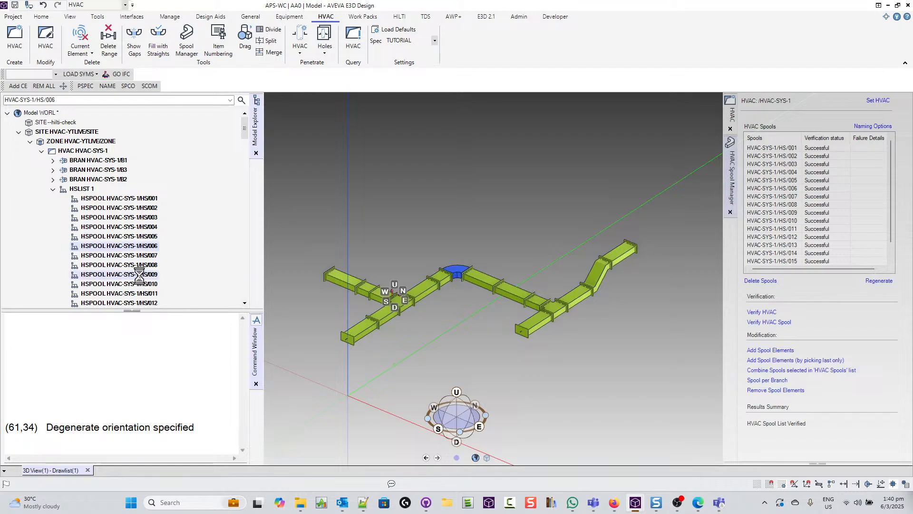
{"action": "left_click", "coordinate": [146, 293]}
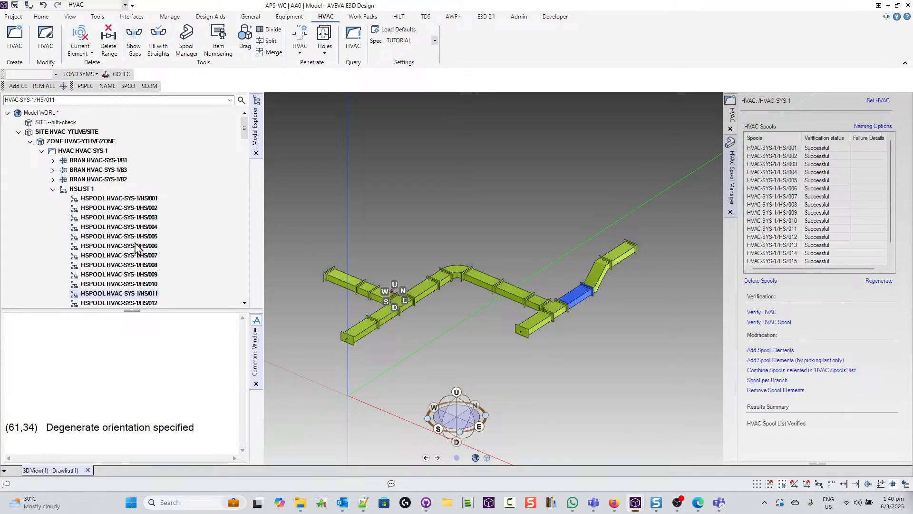
Regenerate the HSLIST 1 spools per branch, select the end straight of branch B1 and close the HVAC Spool Manager.
{"action": "left_click", "coordinate": [86, 189]}
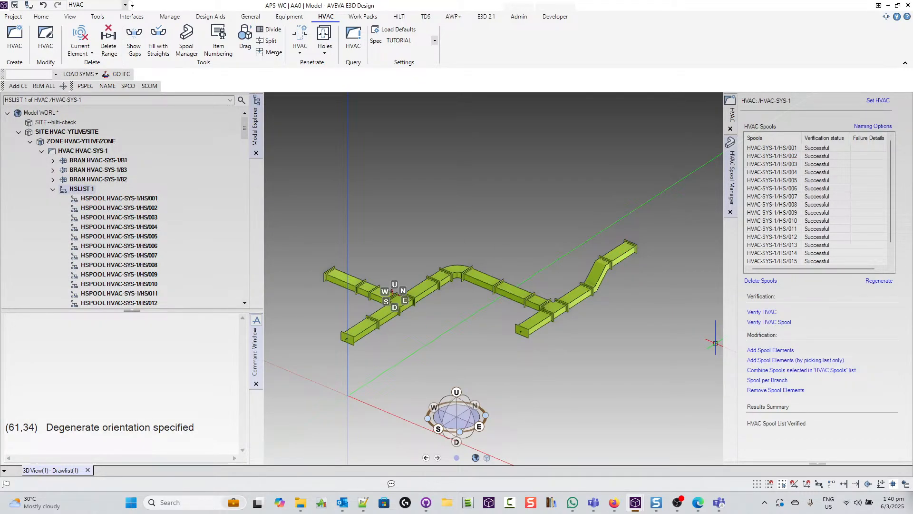
{"action": "left_click", "coordinate": [764, 380]}
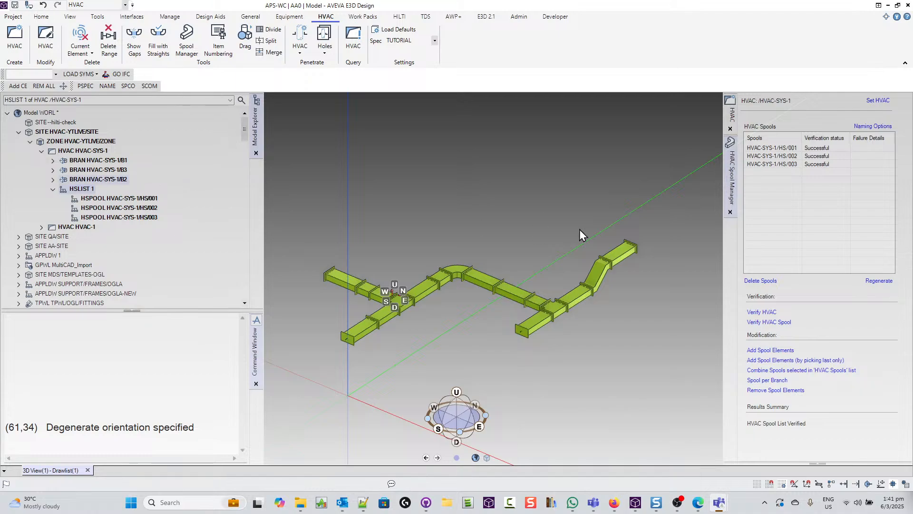
{"action": "left_click", "coordinate": [619, 252]}
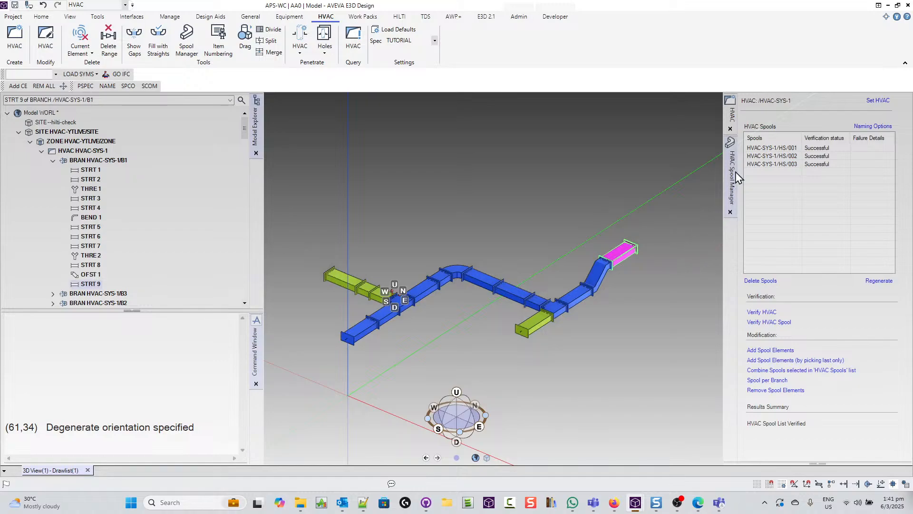
{"action": "left_click", "coordinate": [730, 212]}
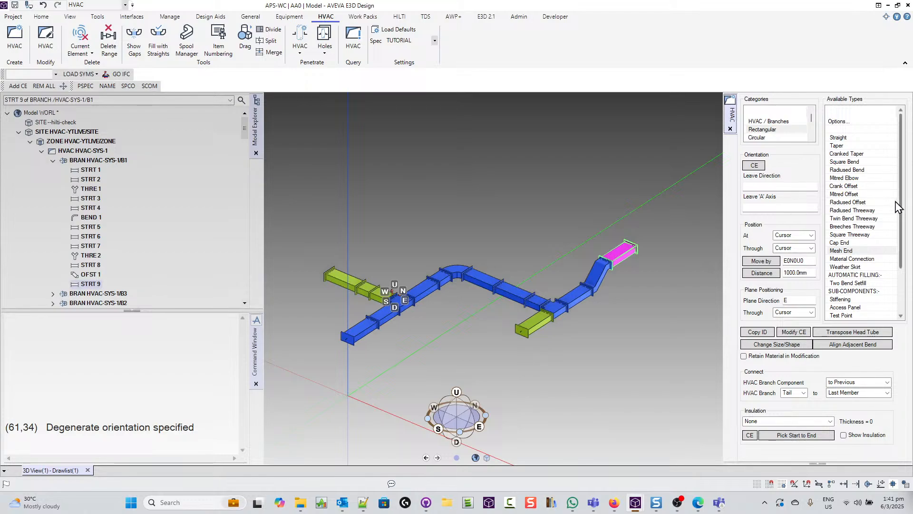
Look through the available rectangular component types and compare them with the circular ones.
{"action": "left_click_drag", "start_coordinate": [903, 250], "coordinate": [904, 301]}
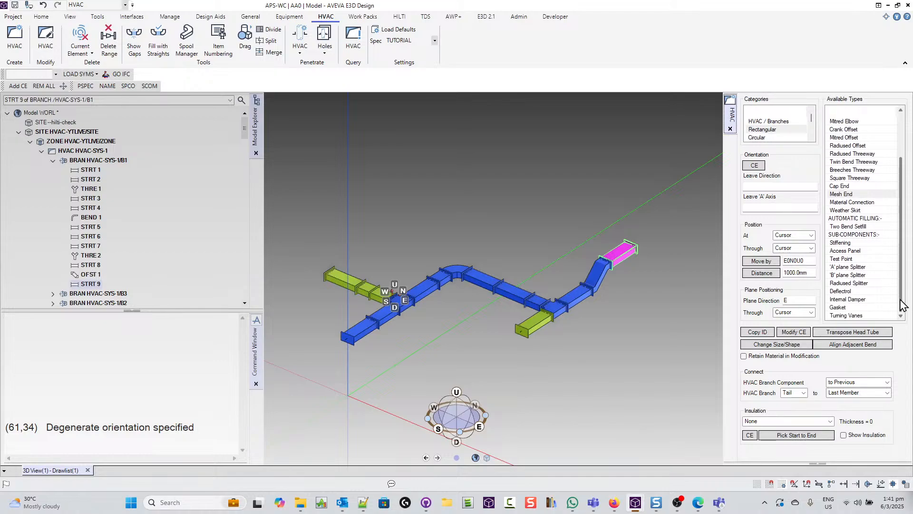
{"action": "scroll", "coordinate": [832, 175], "scroll_direction": "up", "scroll_amount": 3}
{"action": "left_click", "coordinate": [762, 137]}
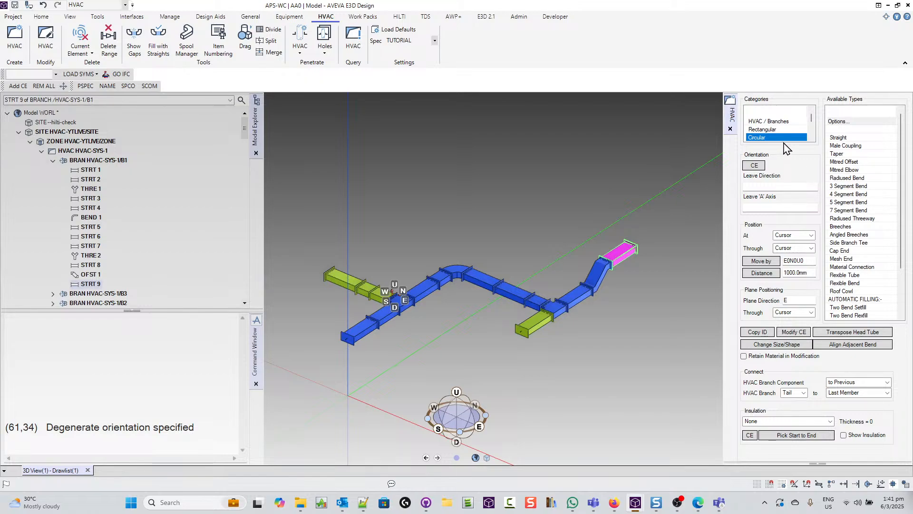
{"action": "left_click", "coordinate": [766, 130]}
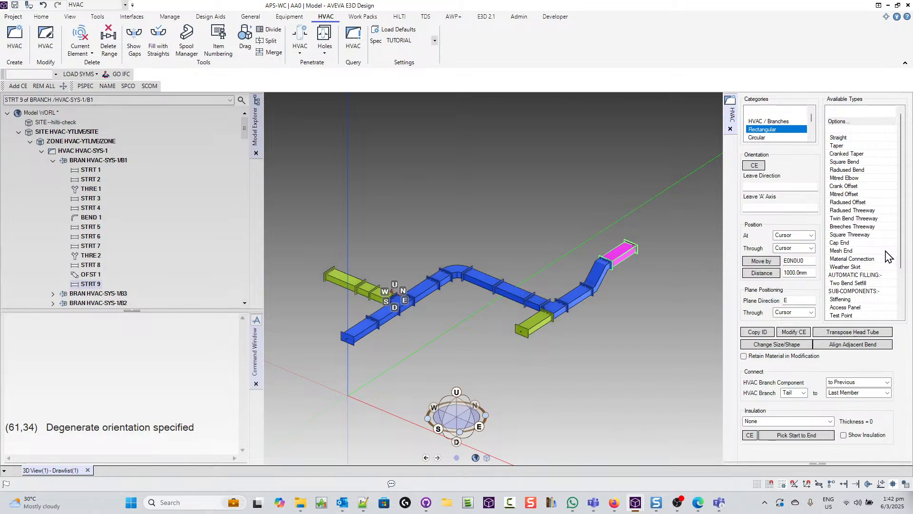
View the rectangular Taper's parameters and its dimension picture, and close both without creating the component.
{"action": "left_click", "coordinate": [836, 147]}
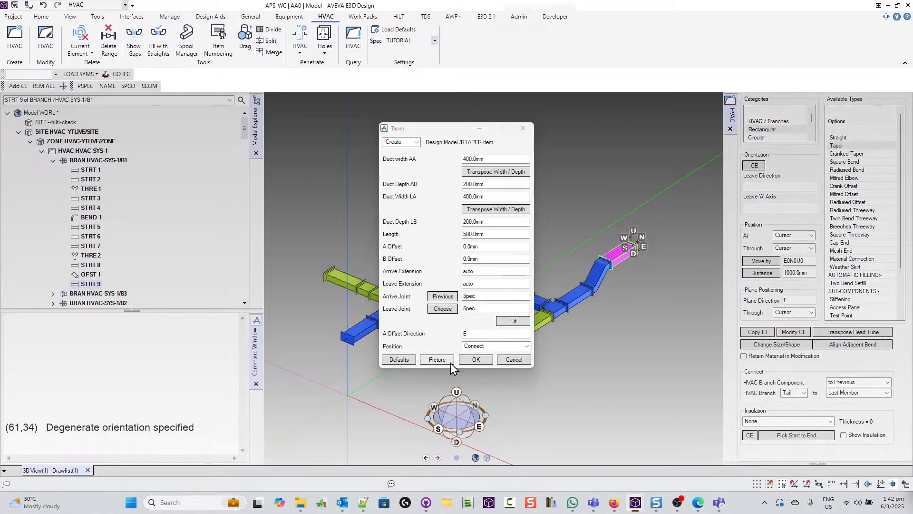
{"action": "left_click", "coordinate": [435, 359]}
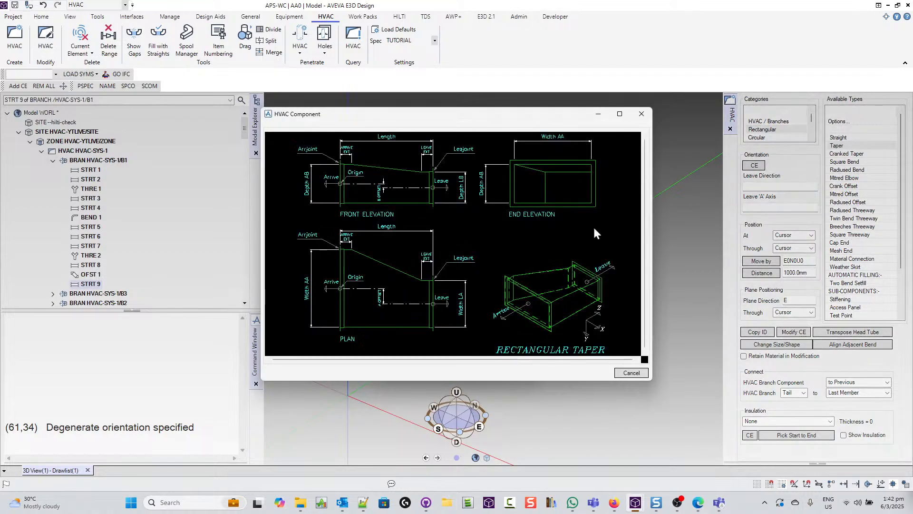
{"action": "left_click", "coordinate": [646, 118]}
{"action": "left_click", "coordinate": [523, 128]}
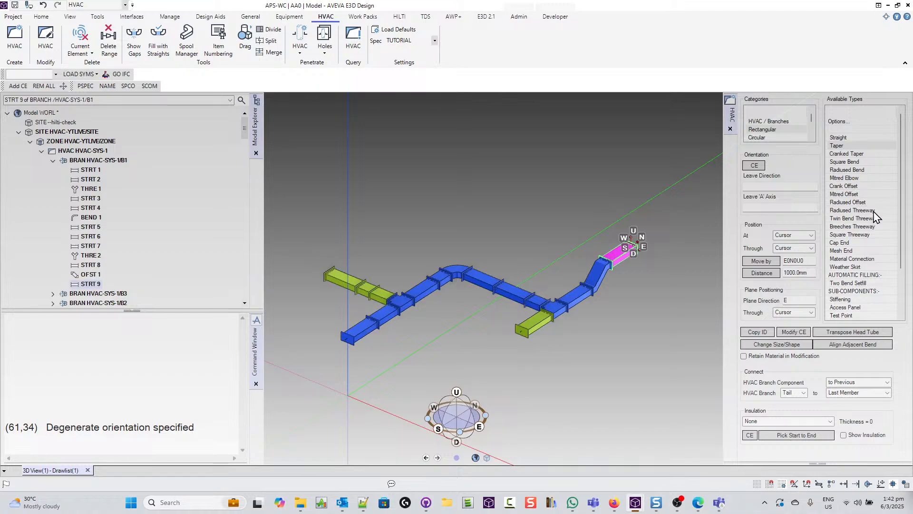
Examine the full type lists of the Rectangular, Circular and HVAC / Branches categories, including their sub-components.
{"action": "left_click_drag", "start_coordinate": [905, 237], "coordinate": [890, 307]}
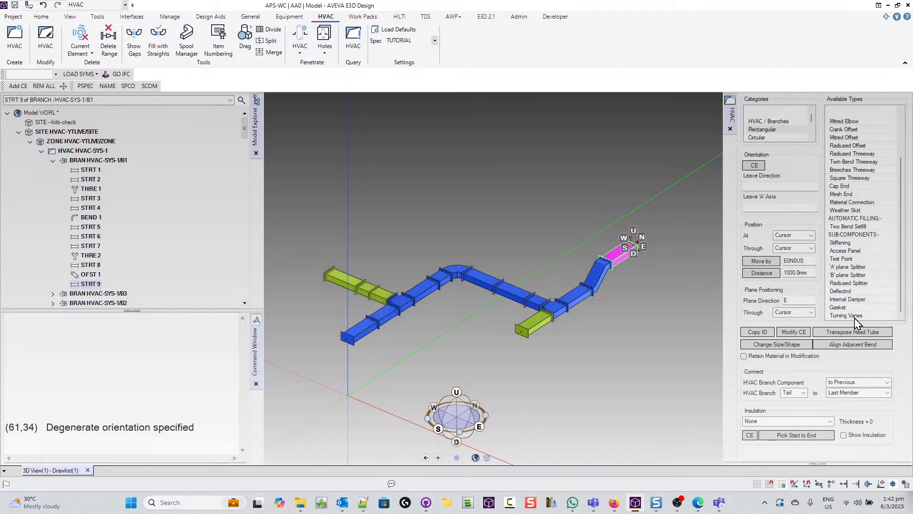
{"action": "left_click", "coordinate": [757, 138]}
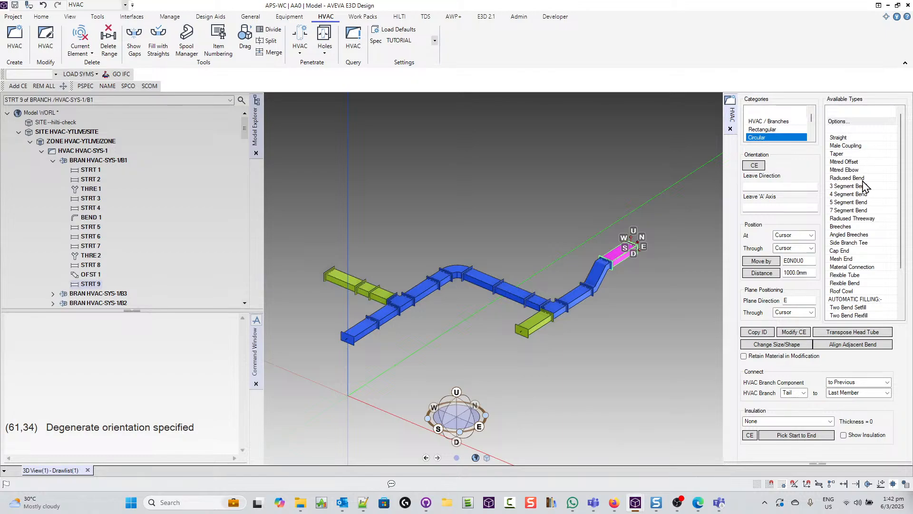
{"action": "scroll", "coordinate": [903, 244], "scroll_direction": "down", "scroll_amount": 1}
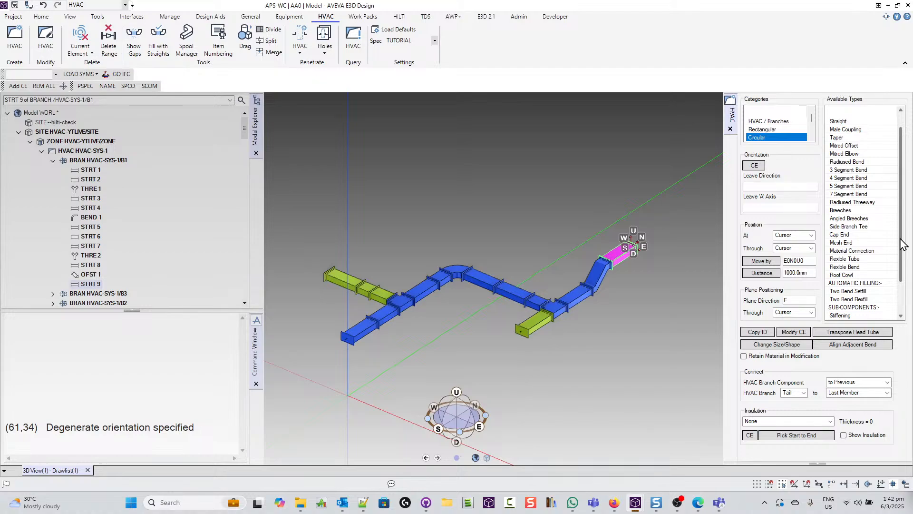
{"action": "left_click_drag", "start_coordinate": [902, 243], "coordinate": [902, 246]}
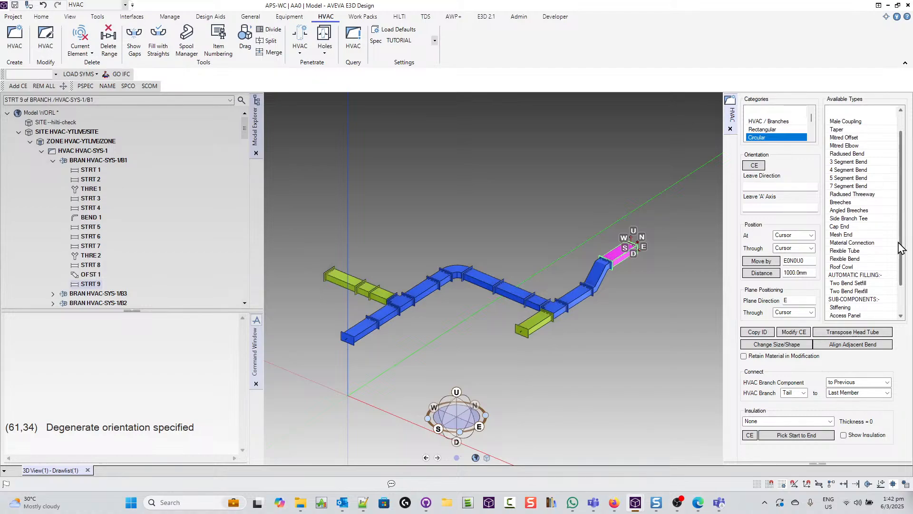
{"action": "scroll", "coordinate": [901, 247], "scroll_direction": "down", "scroll_amount": 2}
{"action": "scroll", "coordinate": [895, 261], "scroll_direction": "down", "scroll_amount": 2}
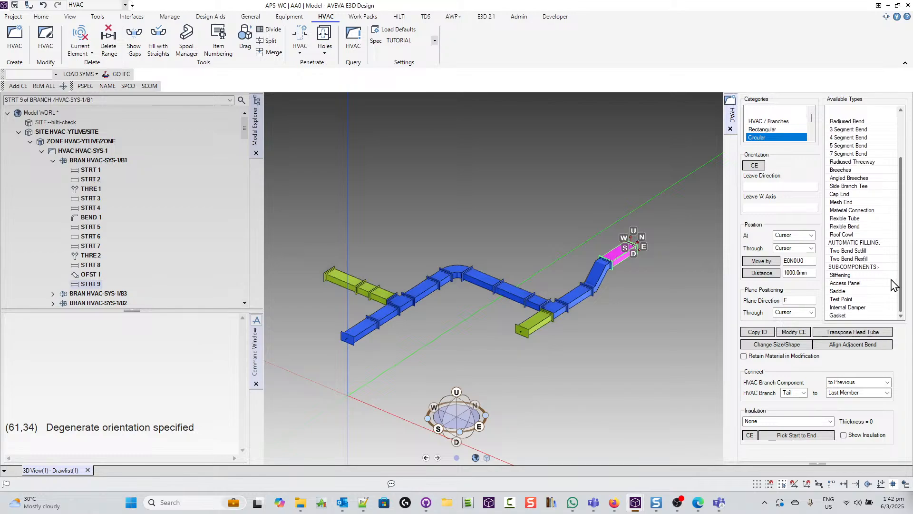
{"action": "left_click", "coordinate": [789, 122]}
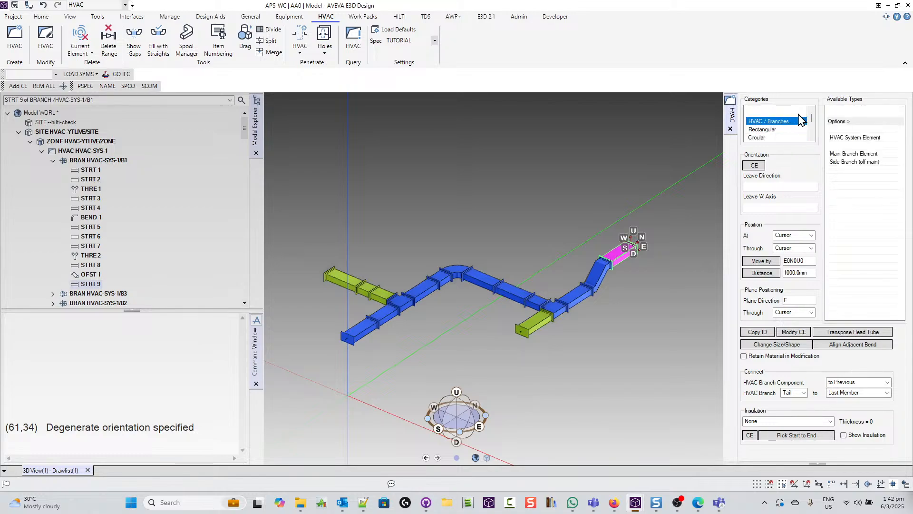
{"action": "left_click", "coordinate": [766, 130]}
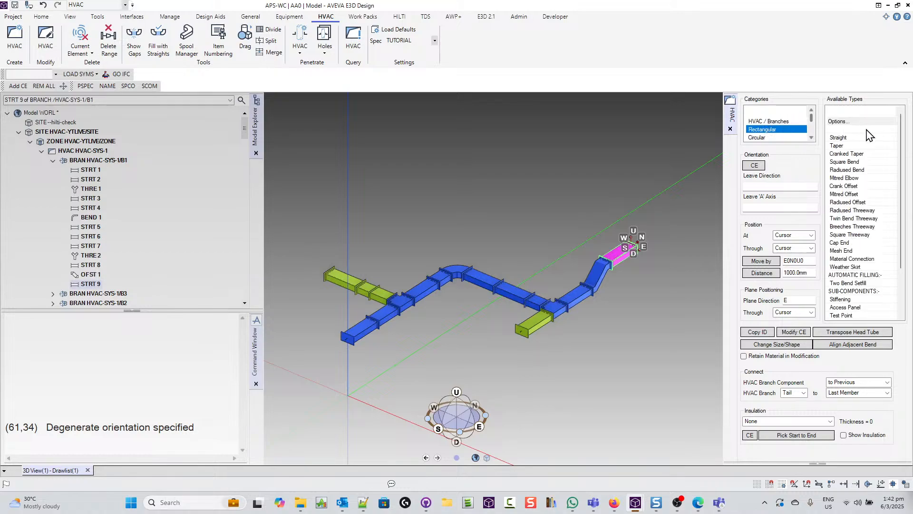
Display the picture palettes of the rectangular and circular ductwork components.
{"action": "left_click", "coordinate": [853, 122]}
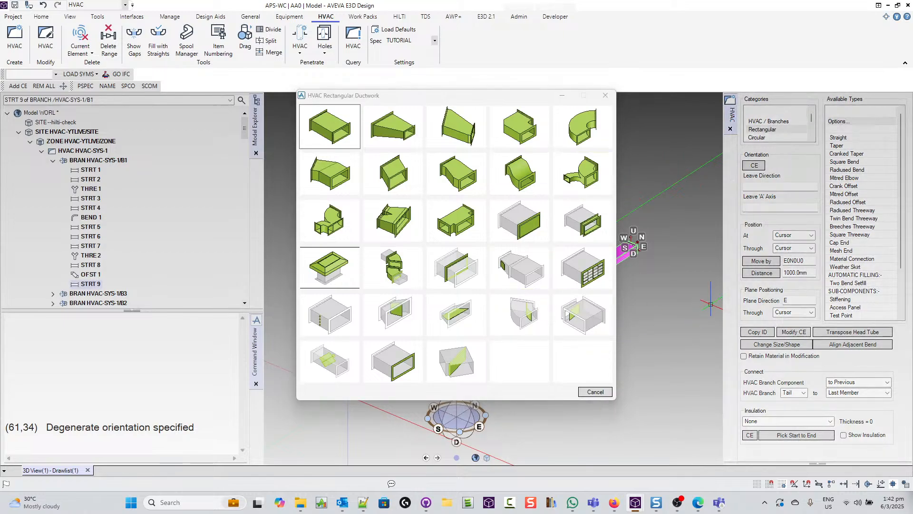
{"action": "left_click", "coordinate": [760, 137]}
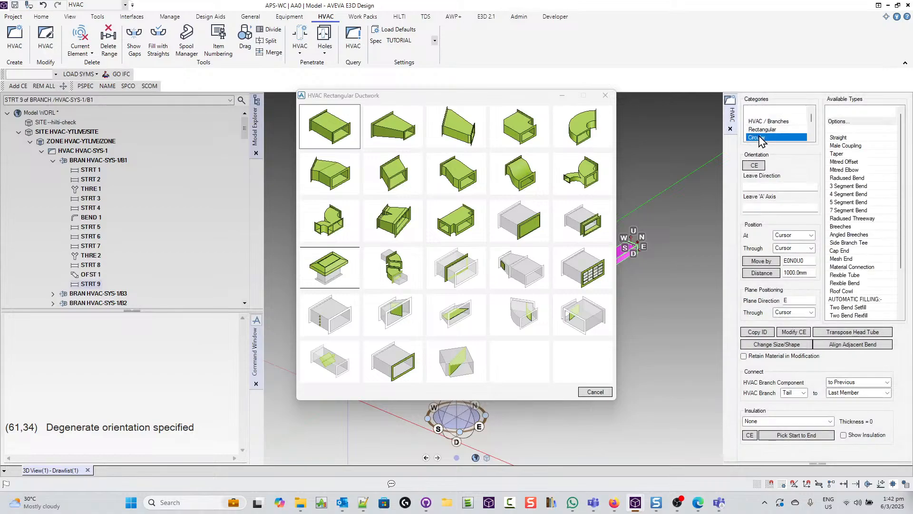
{"action": "left_click", "coordinate": [841, 122]}
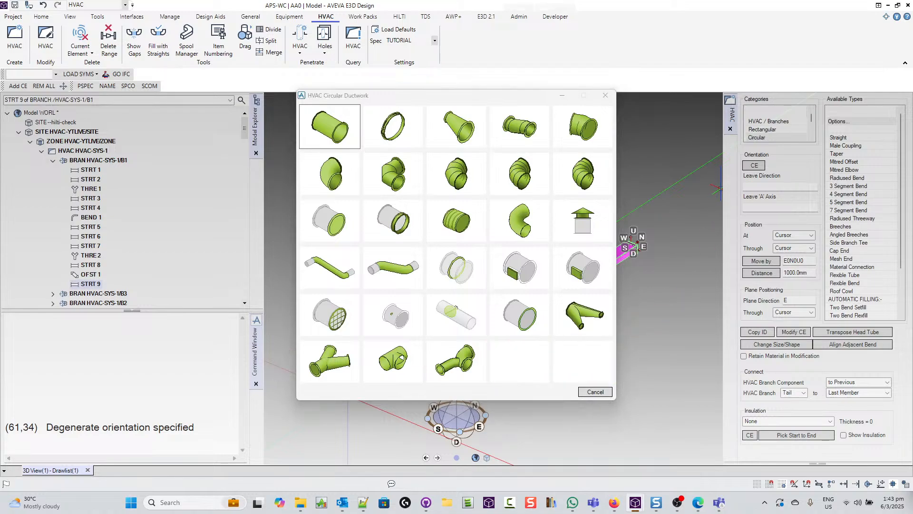
Connect a Square to Round transformation, 400 x 200 mm to 400 mm diameter and 600 mm long, to the end of branch B1.
{"action": "left_click_drag", "start_coordinate": [812, 118], "coordinate": [813, 124]}
{"action": "scroll", "coordinate": [813, 128], "scroll_direction": "up", "scroll_amount": 1}
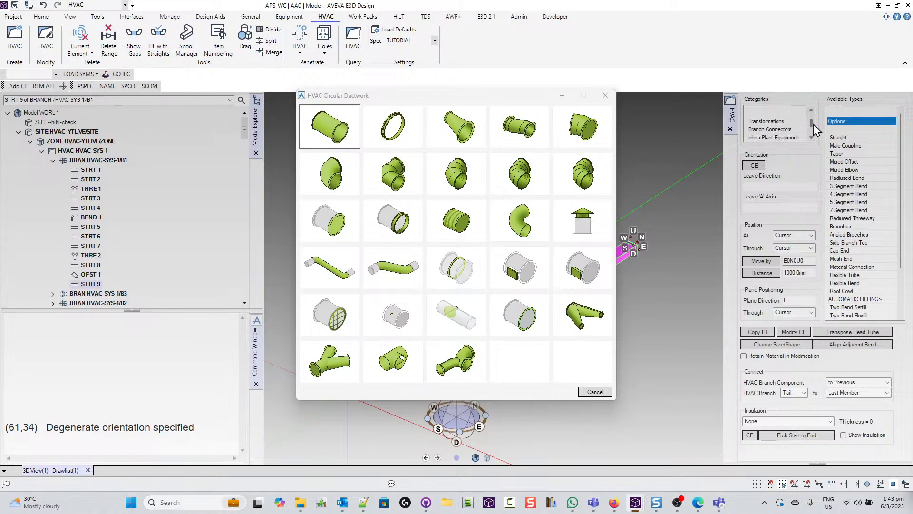
{"action": "left_click", "coordinate": [775, 121]}
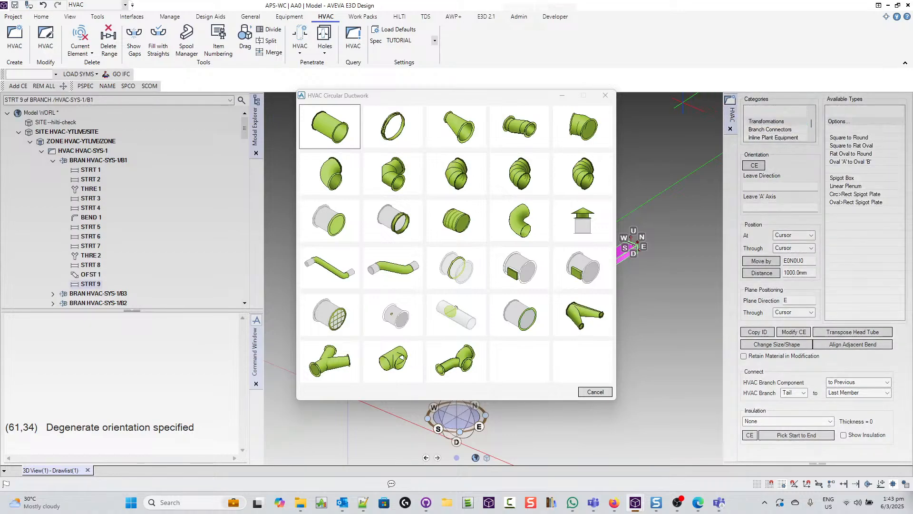
{"action": "left_click", "coordinate": [605, 95]}
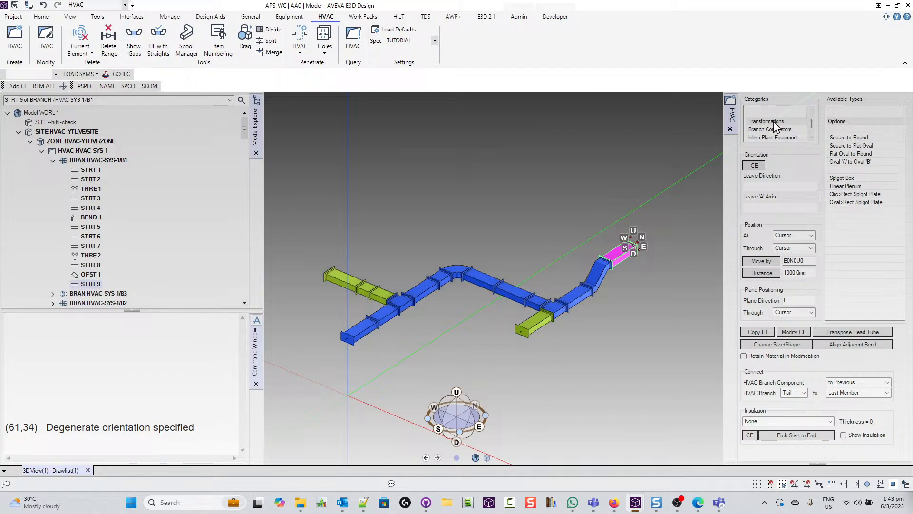
{"action": "left_click", "coordinate": [863, 137]}
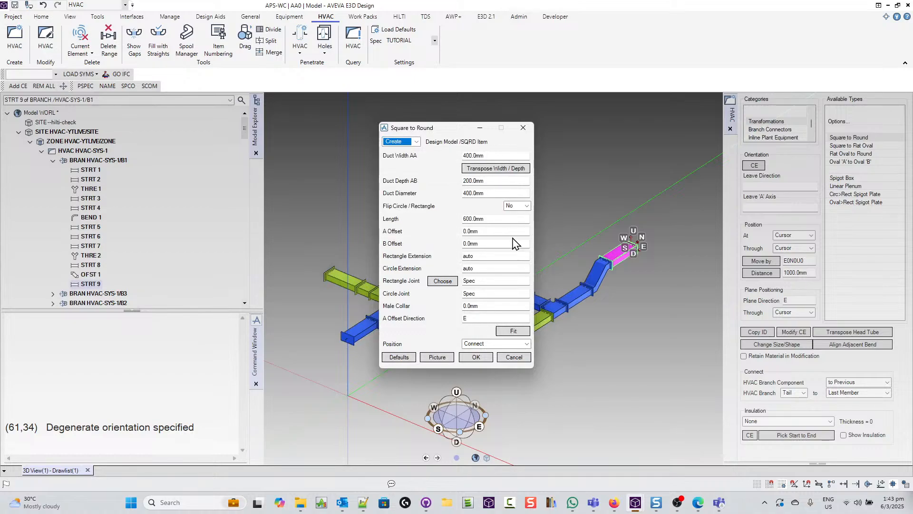
{"action": "left_click", "coordinate": [461, 357]}
{"action": "left_click", "coordinate": [476, 358]}
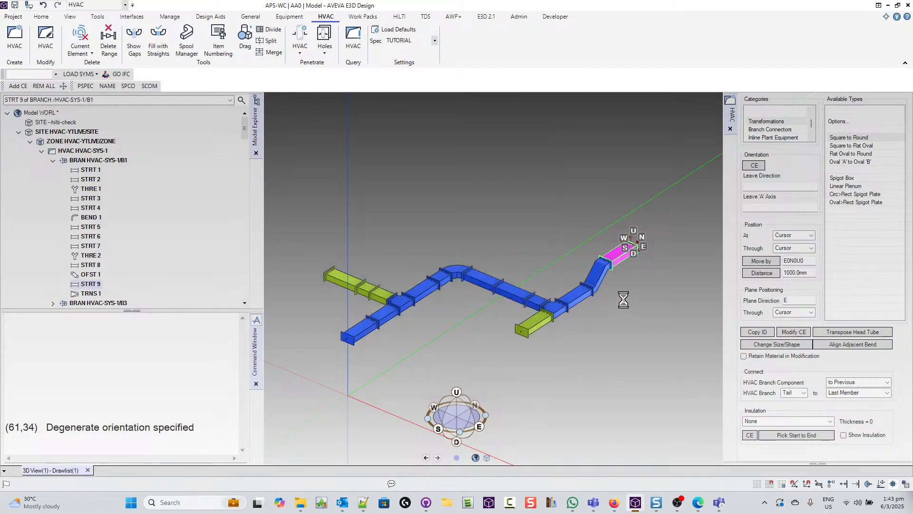
Add a circular straight duct after the Square to Round transformation at the end of branch B1.
{"action": "middle_click_drag", "start_coordinate": [624, 263], "coordinate": [407, 261]}
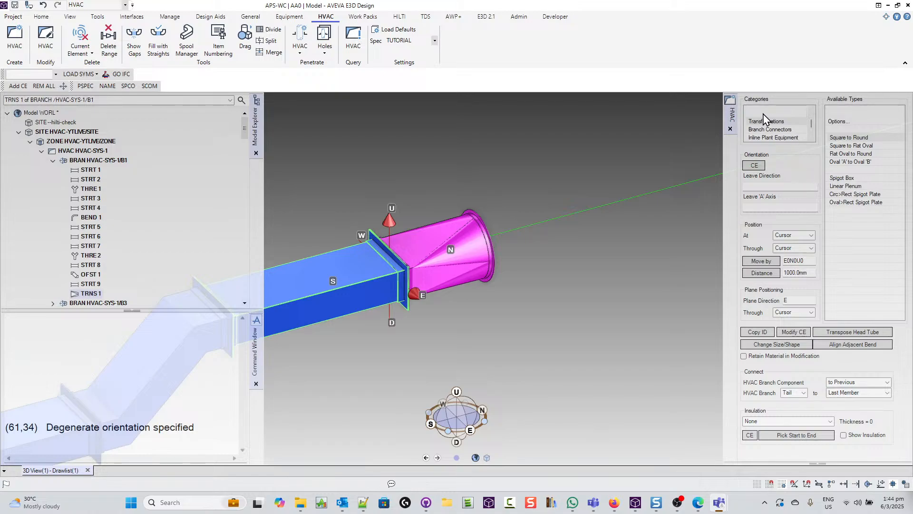
{"action": "left_click", "coordinate": [811, 111]}
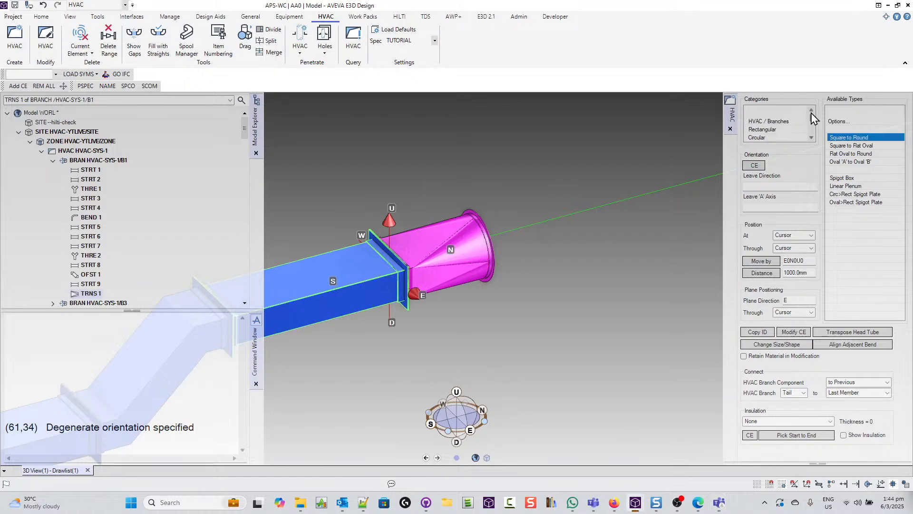
{"action": "left_click", "coordinate": [754, 138]}
{"action": "left_click", "coordinate": [838, 137]}
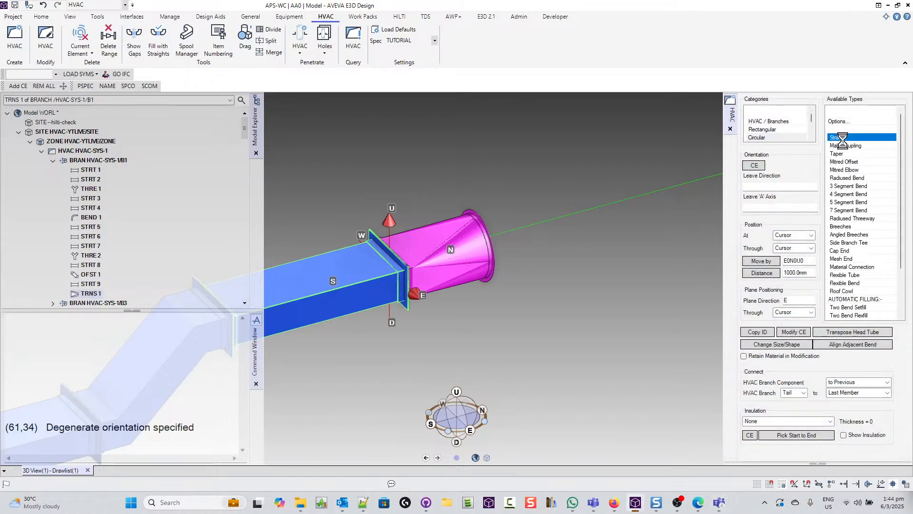
{"action": "left_click", "coordinate": [476, 296]}
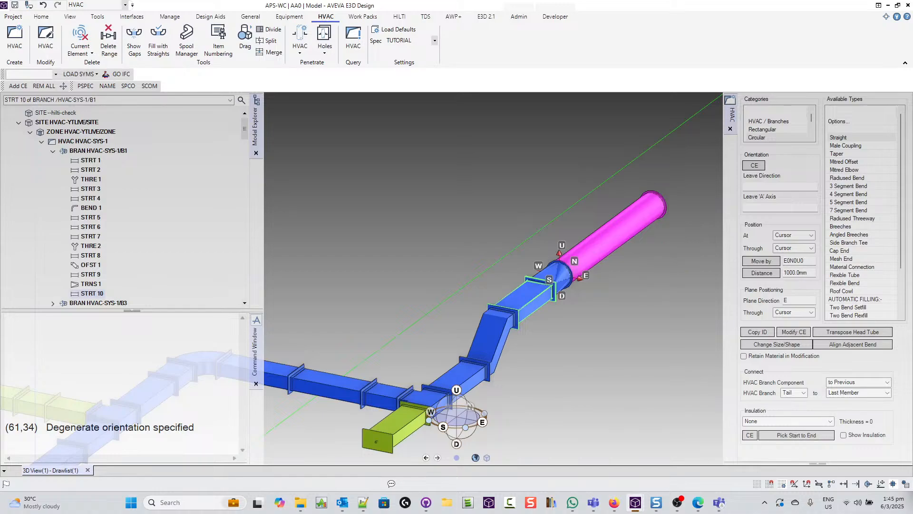
Look through the remaining HVAC component categories and list the available Transformations types.
{"action": "left_click", "coordinate": [614, 502]}
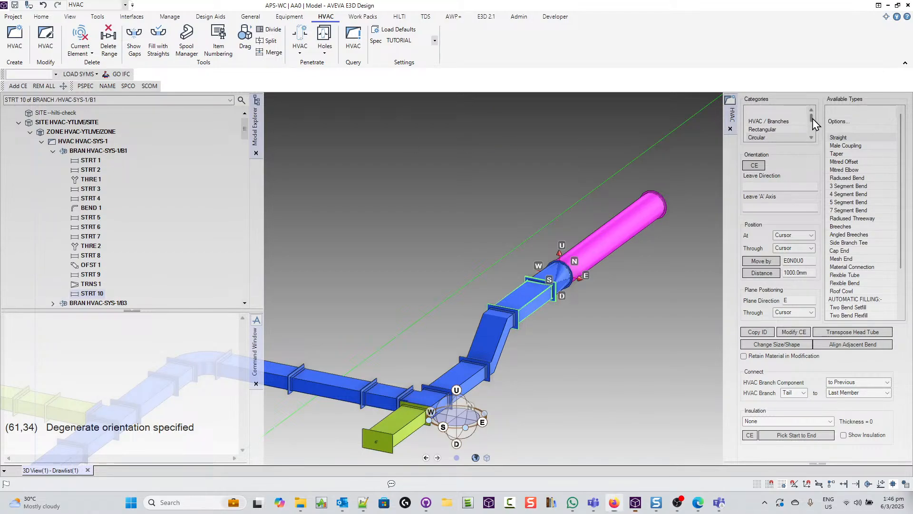
{"action": "left_click_drag", "start_coordinate": [813, 118], "coordinate": [816, 139]}
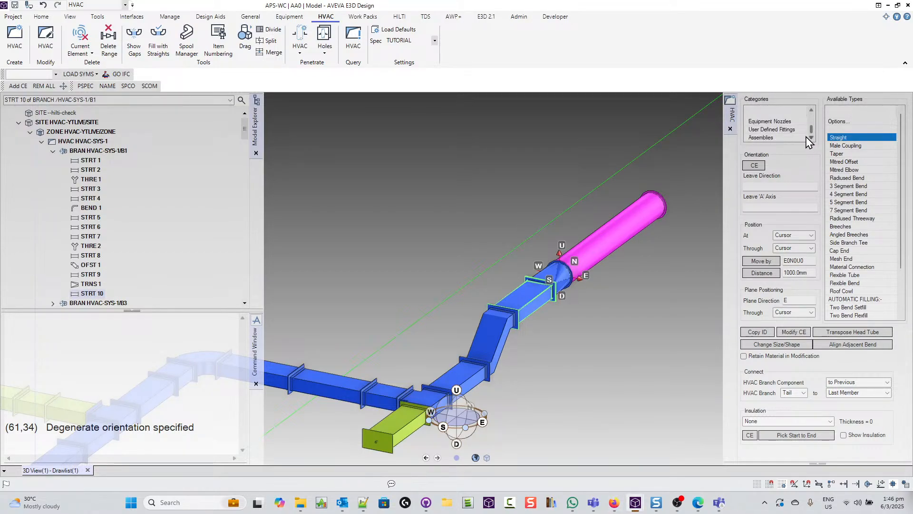
{"action": "left_click", "coordinate": [812, 110]}
{"action": "left_click", "coordinate": [812, 110]}
{"action": "left_click", "coordinate": [811, 110]}
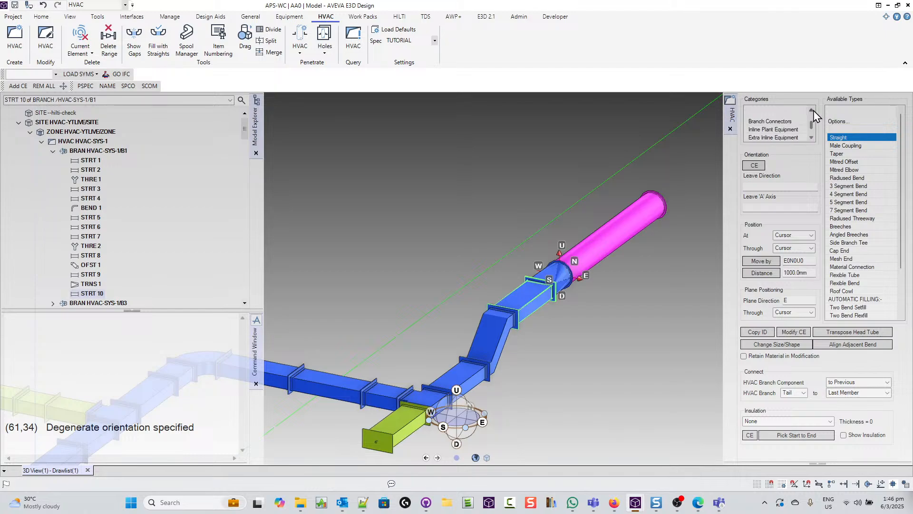
{"action": "left_click", "coordinate": [812, 110]}
{"action": "left_click", "coordinate": [811, 109]}
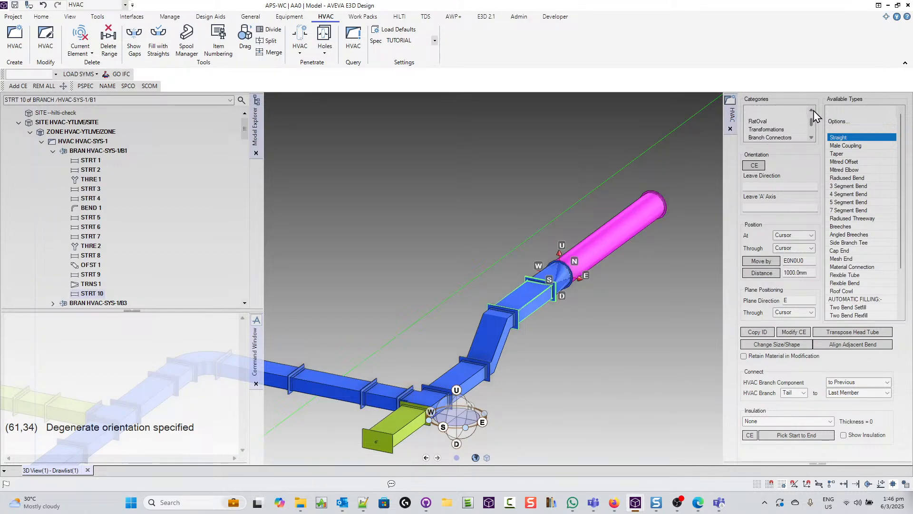
{"action": "left_click", "coordinate": [778, 129]}
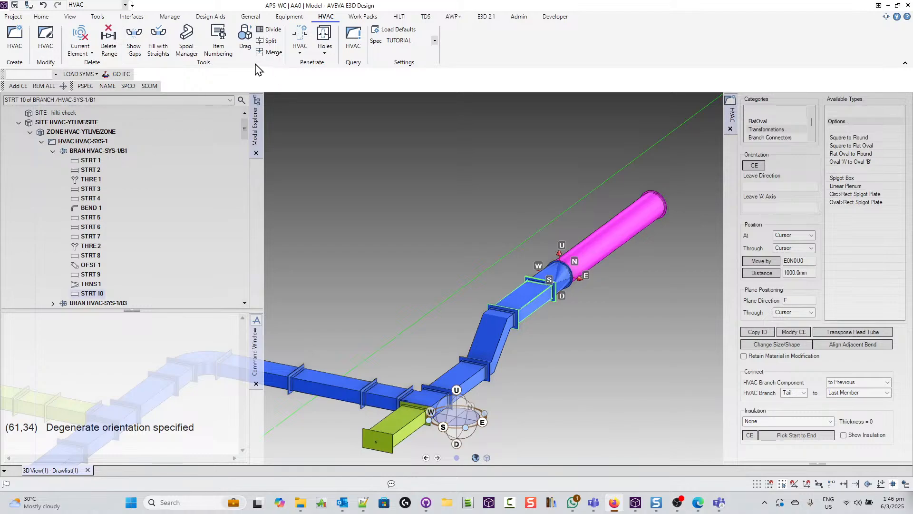
Switch to the SUPPORTS discipline and view the available support framework types.
{"action": "left_click", "coordinate": [112, 6]}
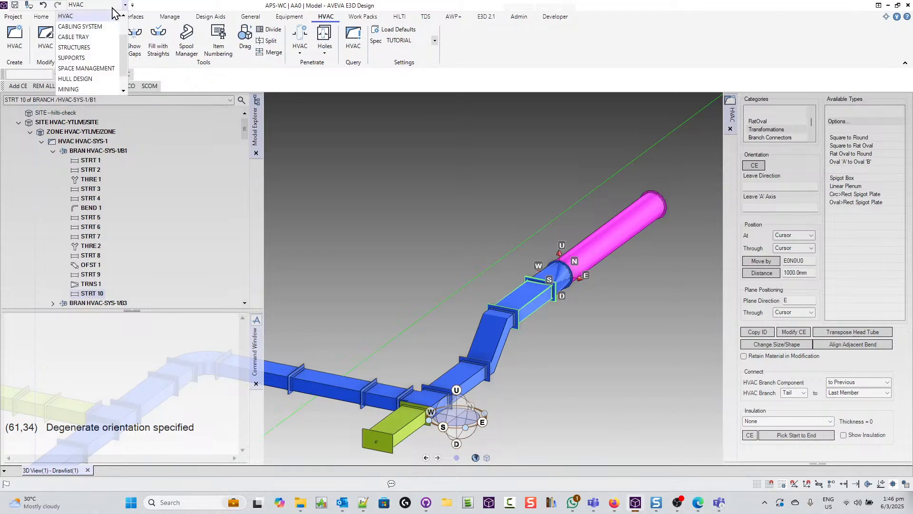
{"action": "left_click", "coordinate": [71, 57]}
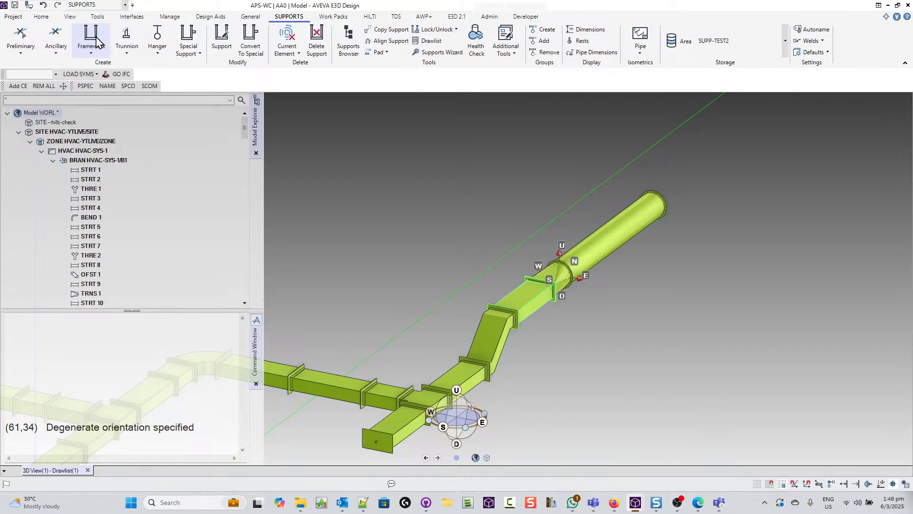
{"action": "left_click", "coordinate": [96, 37]}
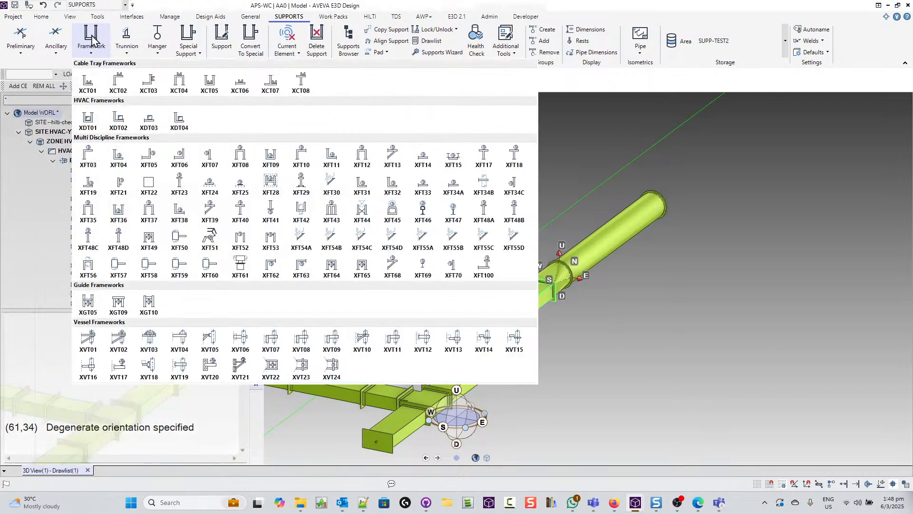
{"action": "left_click", "coordinate": [92, 36]}
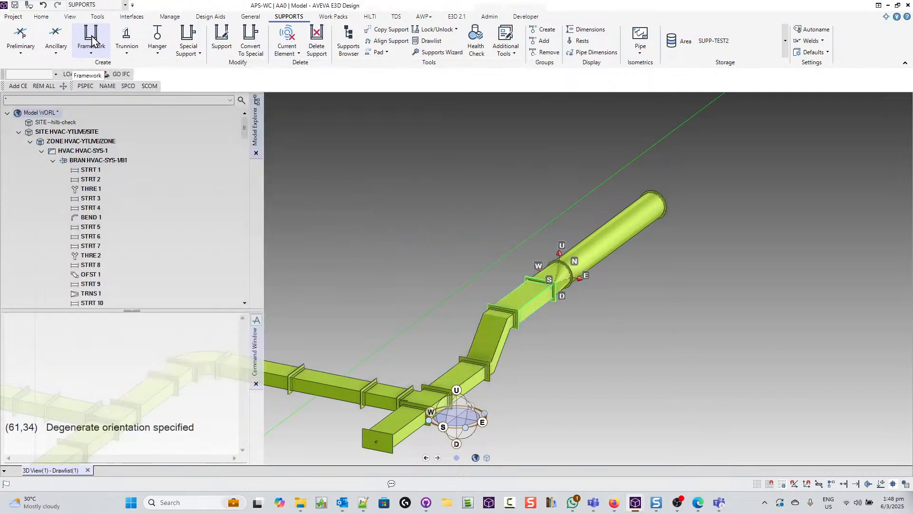
Try to create an XDT02 HVAC framework with an XRT02 HVAC Rest on straight STRT 9 of branch B1, creating the vertical leg by dimension.
{"action": "left_click", "coordinate": [93, 56]}
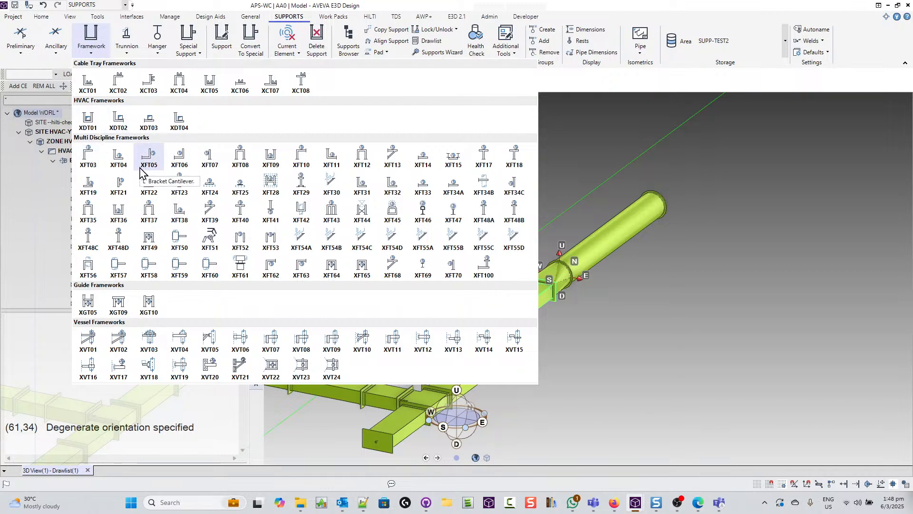
{"action": "left_click", "coordinate": [124, 128]}
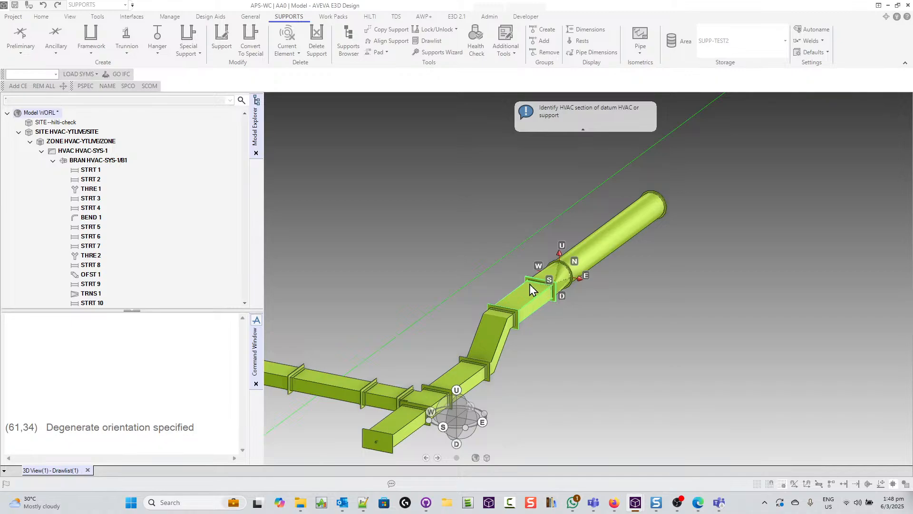
{"action": "left_click", "coordinate": [530, 299]}
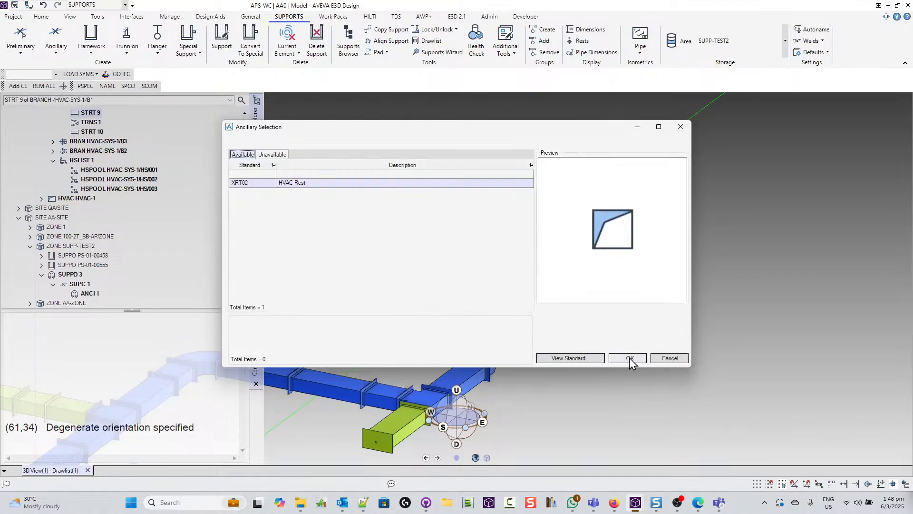
{"action": "left_click", "coordinate": [629, 358]}
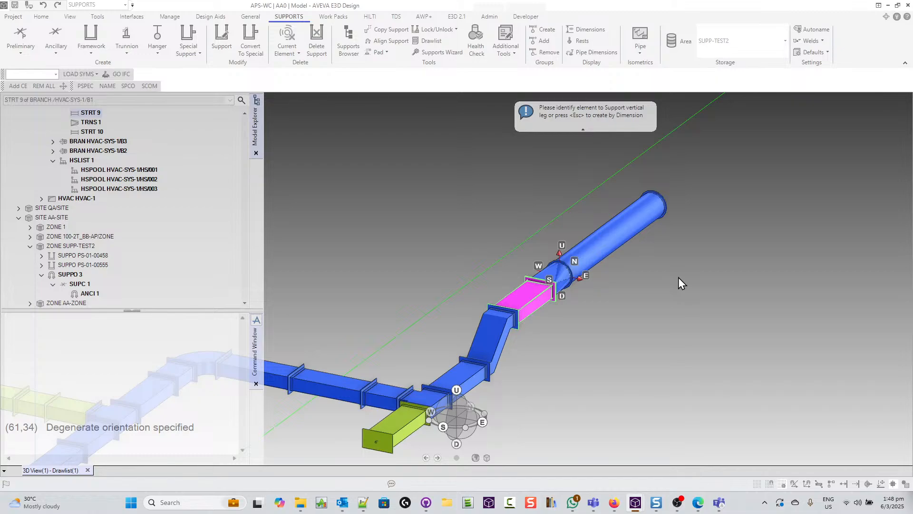
{"action": "key", "text": "Escape"}
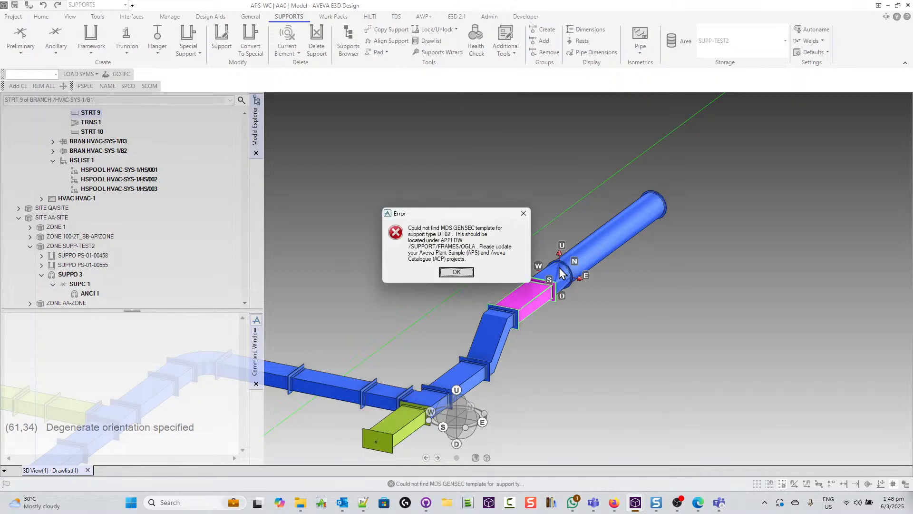
{"action": "left_click", "coordinate": [455, 272]}
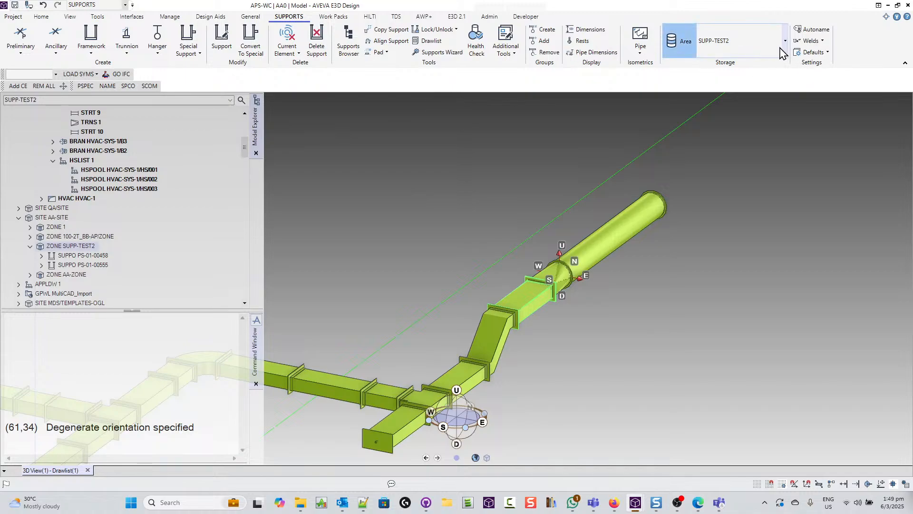
Set the default framework templates for supports to SUPPORT/FRAMES/AISC.
{"action": "left_click", "coordinate": [827, 57]}
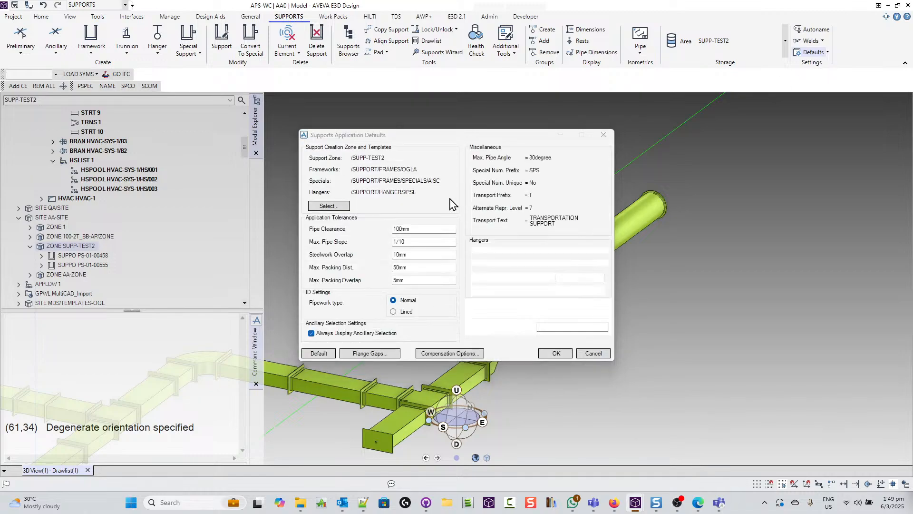
{"action": "left_click", "coordinate": [337, 208]}
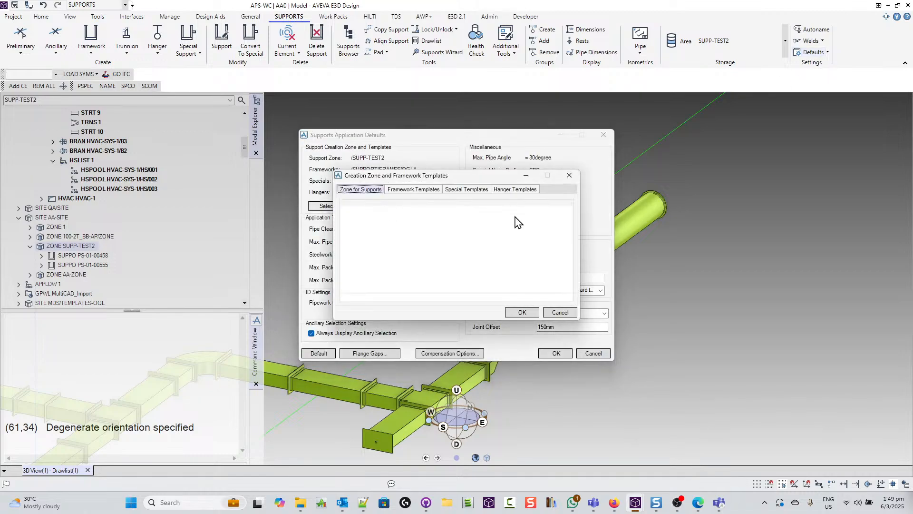
{"action": "left_click", "coordinate": [412, 191]}
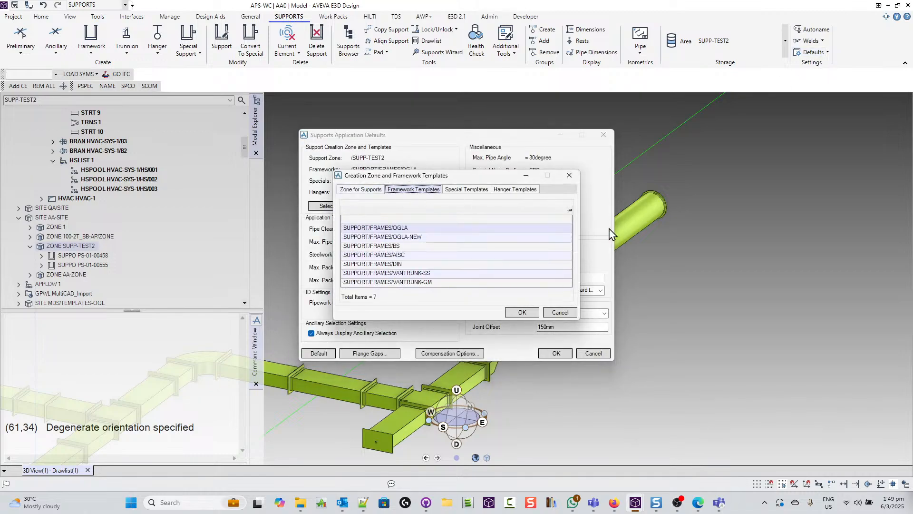
{"action": "left_click", "coordinate": [427, 256]}
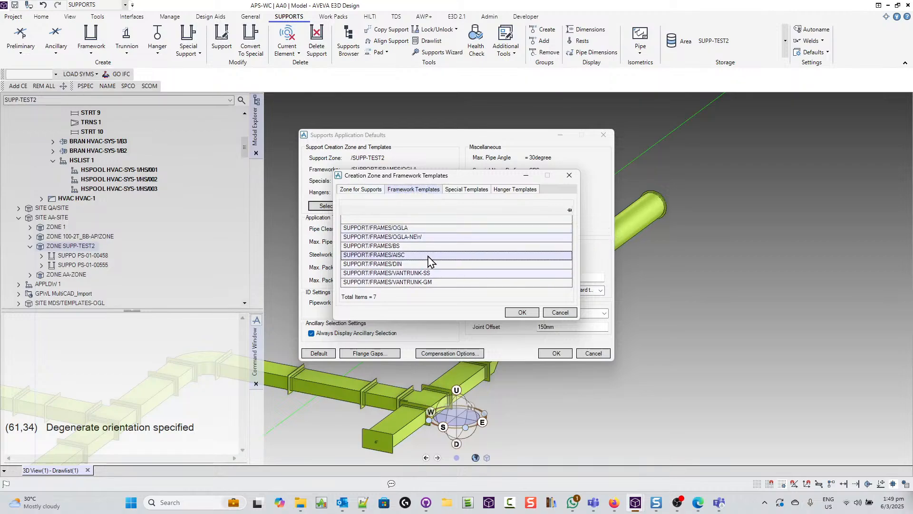
{"action": "left_click", "coordinate": [522, 312]}
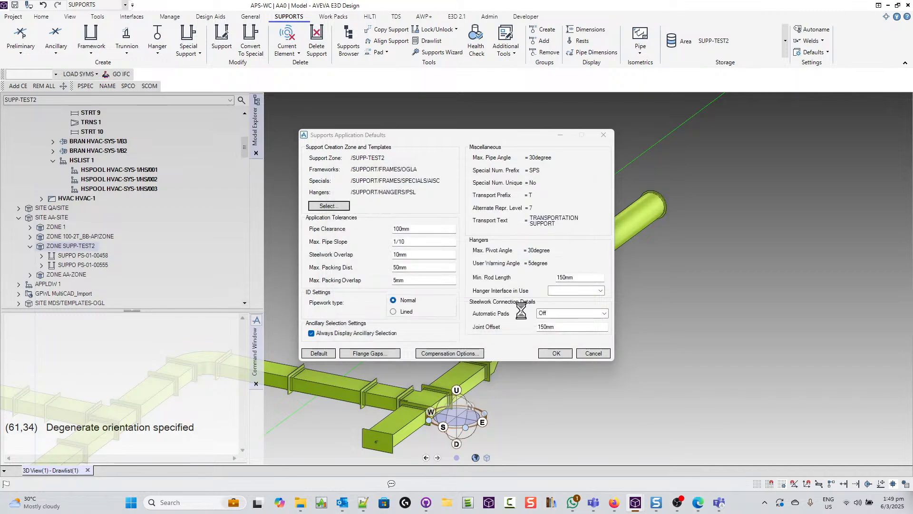
{"action": "left_click", "coordinate": [555, 353]}
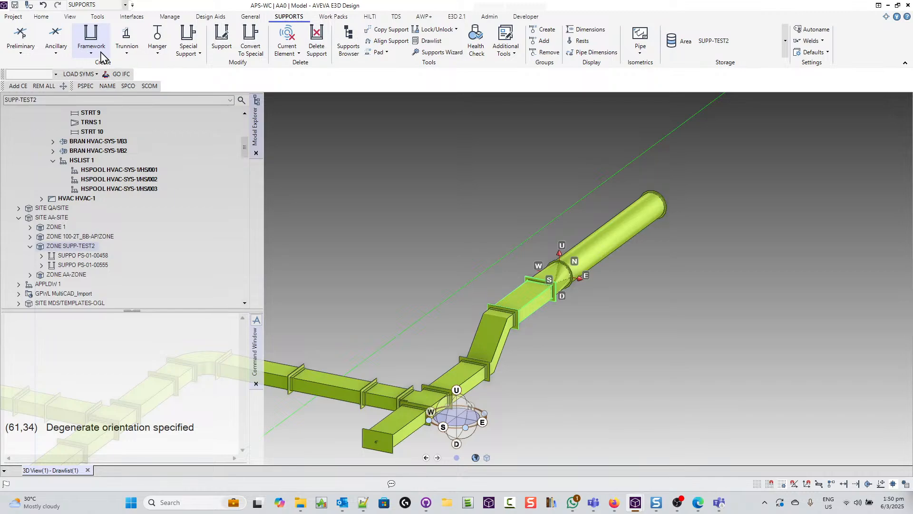
Create an XDT02 HVAC framework with an XRT02 HVAC Rest on straight STRT 9 of branch B1, then close its health check.
{"action": "left_click", "coordinate": [100, 53]}
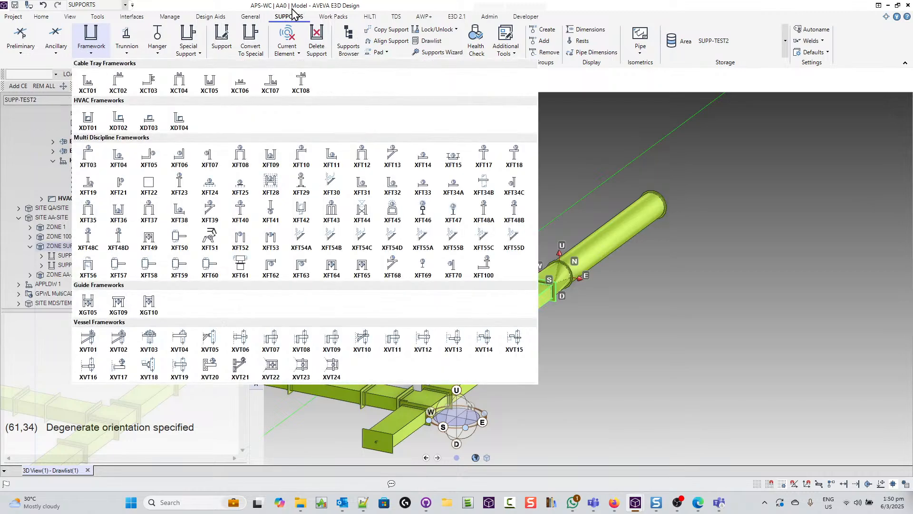
{"action": "left_click", "coordinate": [119, 122]}
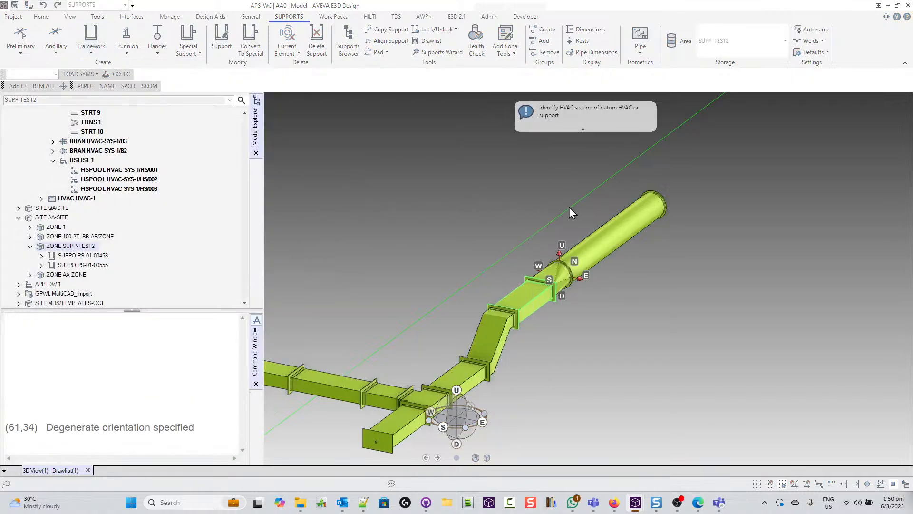
{"action": "left_click", "coordinate": [526, 299]}
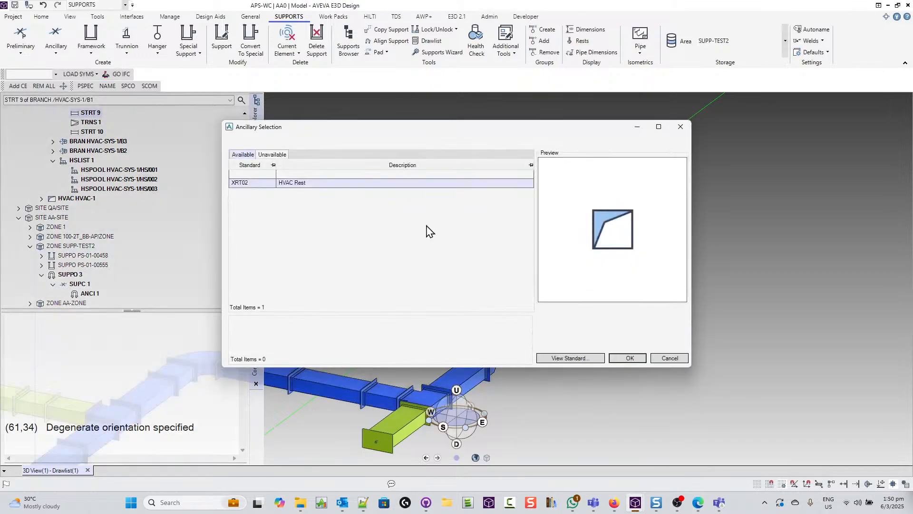
{"action": "left_click", "coordinate": [629, 357]}
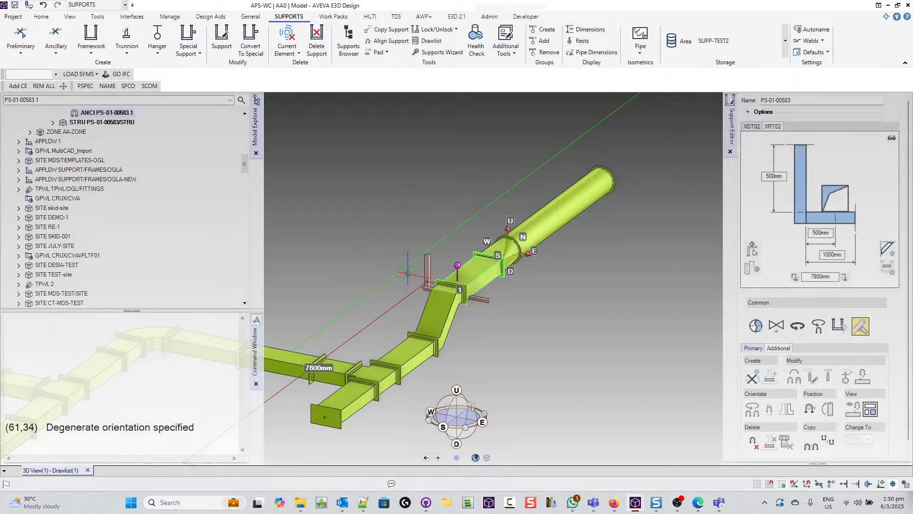
{"action": "middle_click_drag", "start_coordinate": [408, 274], "coordinate": [621, 277]}
{"action": "scroll", "coordinate": [621, 277], "scroll_direction": "up", "scroll_amount": 1}
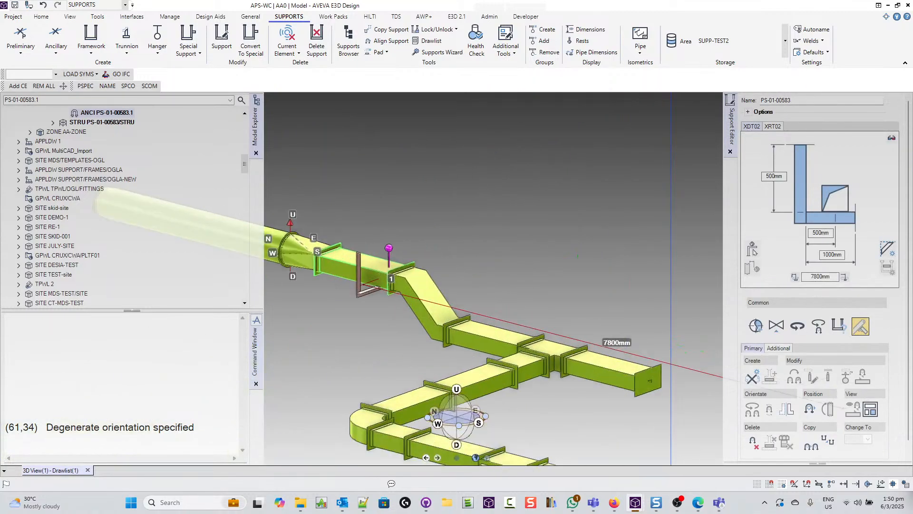
{"action": "scroll", "coordinate": [907, 418], "scroll_direction": "down", "scroll_amount": 1}
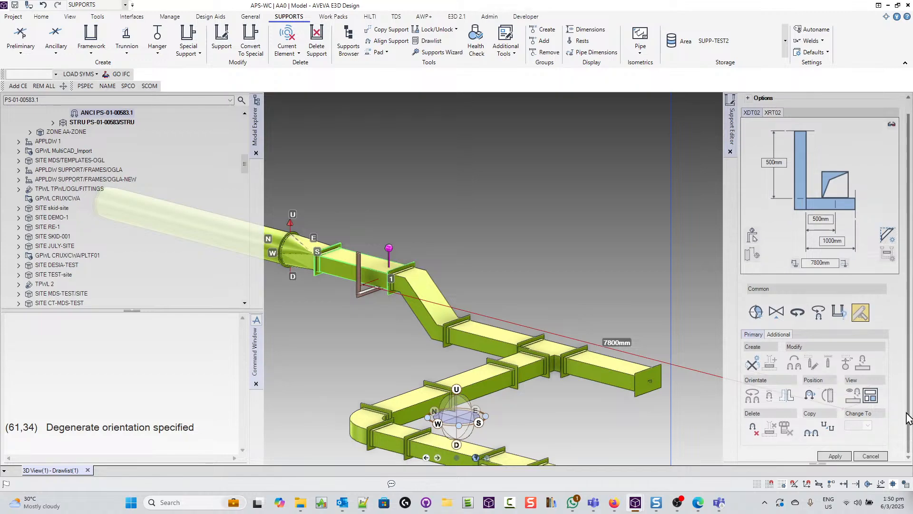
{"action": "left_click", "coordinate": [835, 456]}
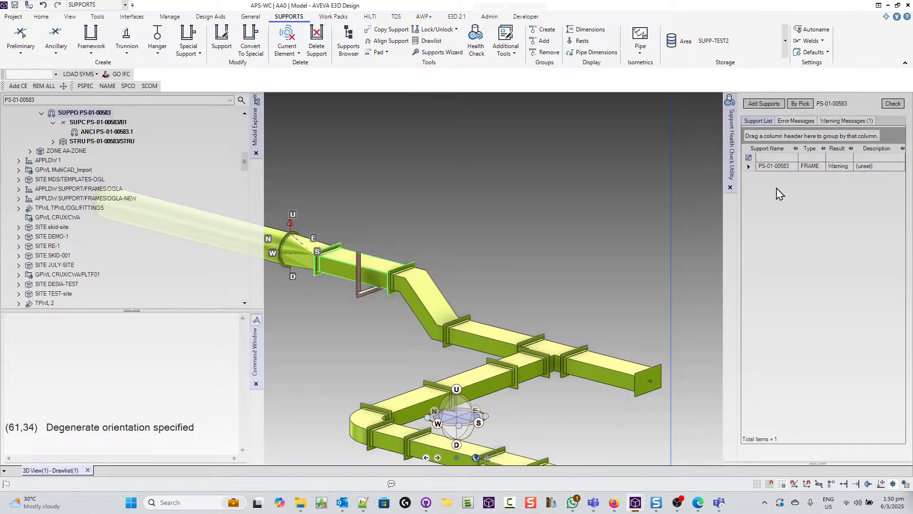
{"action": "left_click", "coordinate": [730, 188]}
Change the default framework templates for supports to SUPPORT/FRAMES/OGLA-NEW.
{"action": "mouse_move", "coordinate": [550, 257]}
{"action": "middle_mouse_down"}
{"action": "mouse_move", "coordinate": [454, 284]}
{"action": "mouse_move", "coordinate": [403, 263]}
{"action": "middle_mouse_up"}
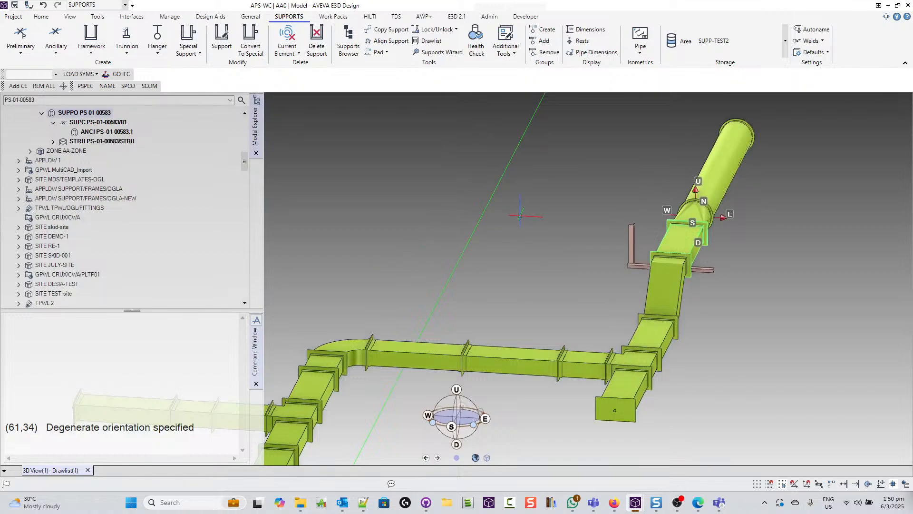
{"action": "left_click", "coordinate": [812, 53]}
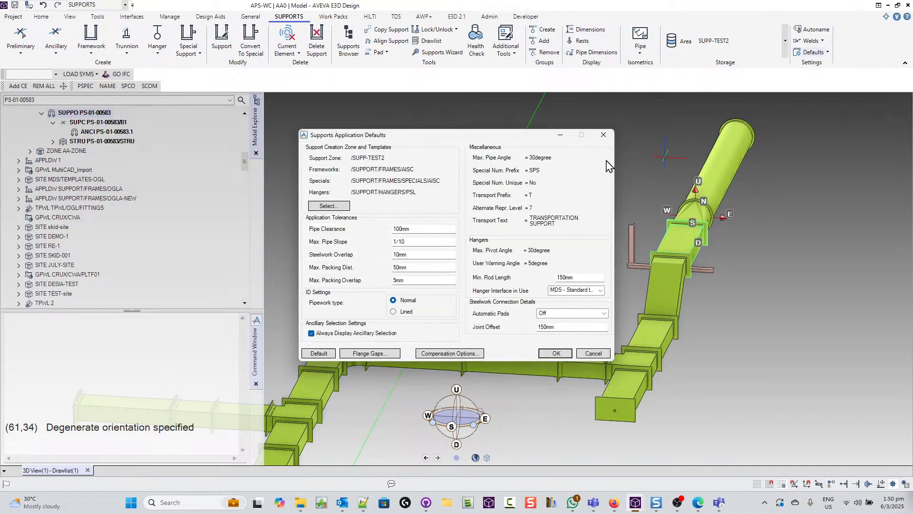
{"action": "left_click", "coordinate": [331, 207]}
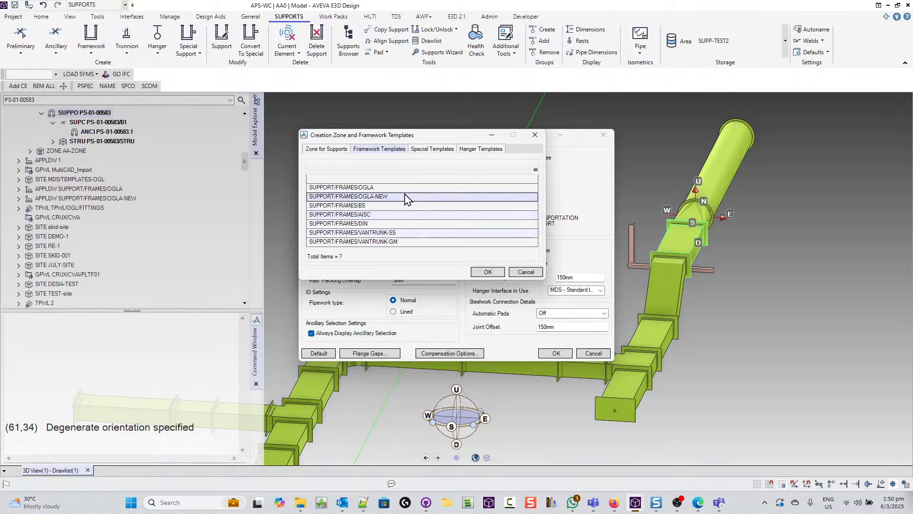
{"action": "left_click", "coordinate": [487, 271]}
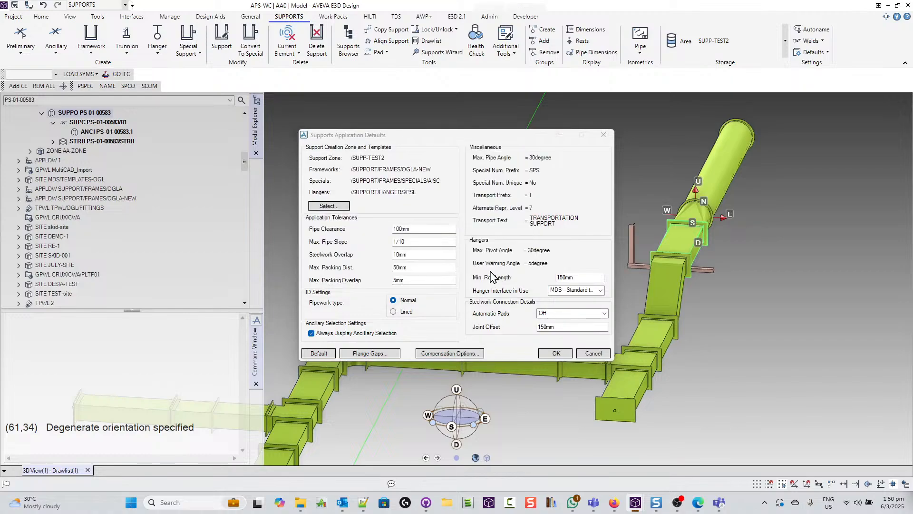
{"action": "left_click", "coordinate": [561, 354]}
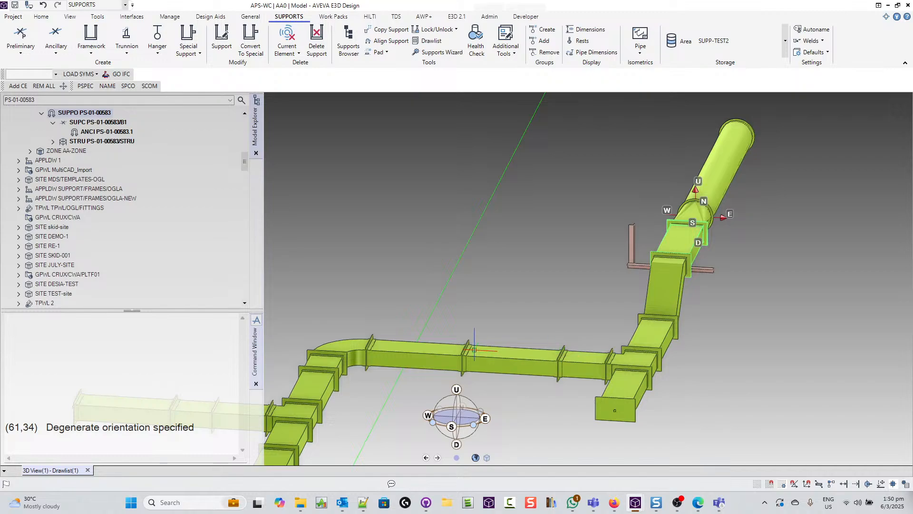
Place an XDT01 HVAC framework with an XRT02 HVAC Rest on the same straight STRT 9 of branch B1.
{"action": "middle_click_drag", "start_coordinate": [480, 350], "coordinate": [607, 367]}
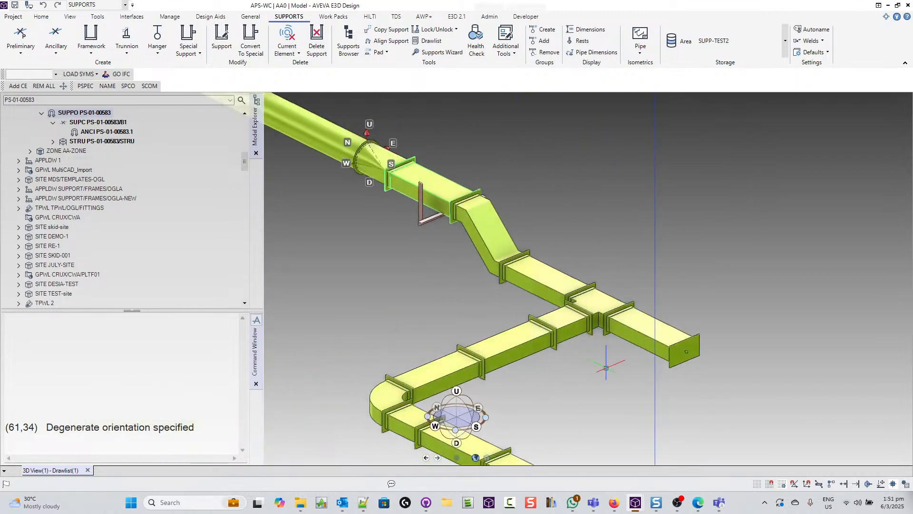
{"action": "left_click", "coordinate": [92, 54]}
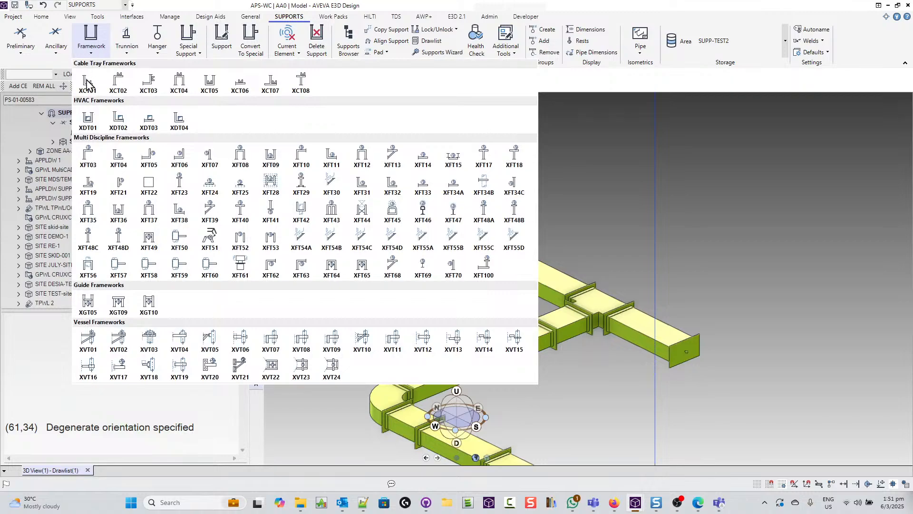
{"action": "left_click", "coordinate": [87, 121]}
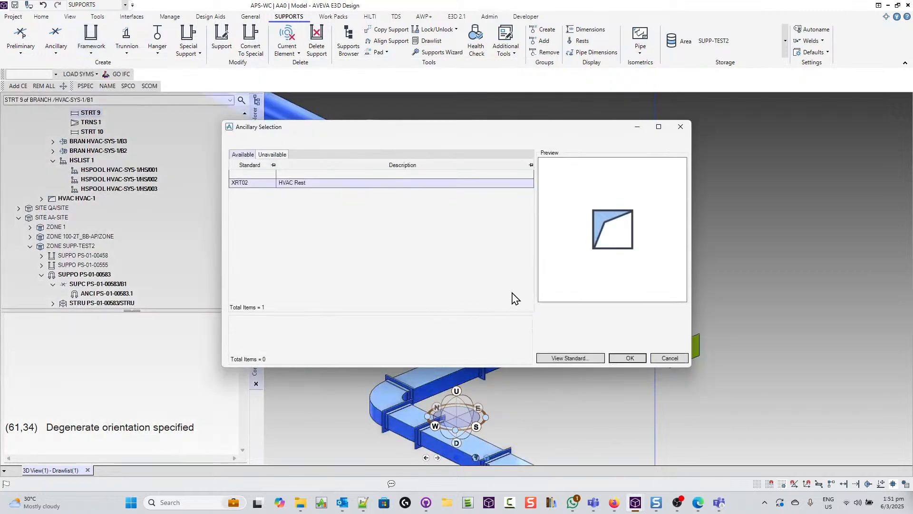
{"action": "left_click", "coordinate": [700, 362]}
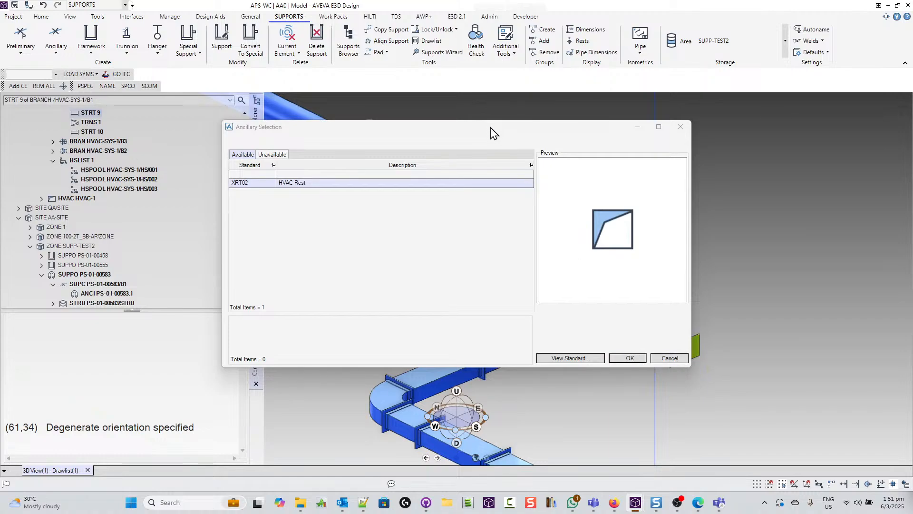
{"action": "left_click_drag", "start_coordinate": [493, 132], "coordinate": [563, 151]}
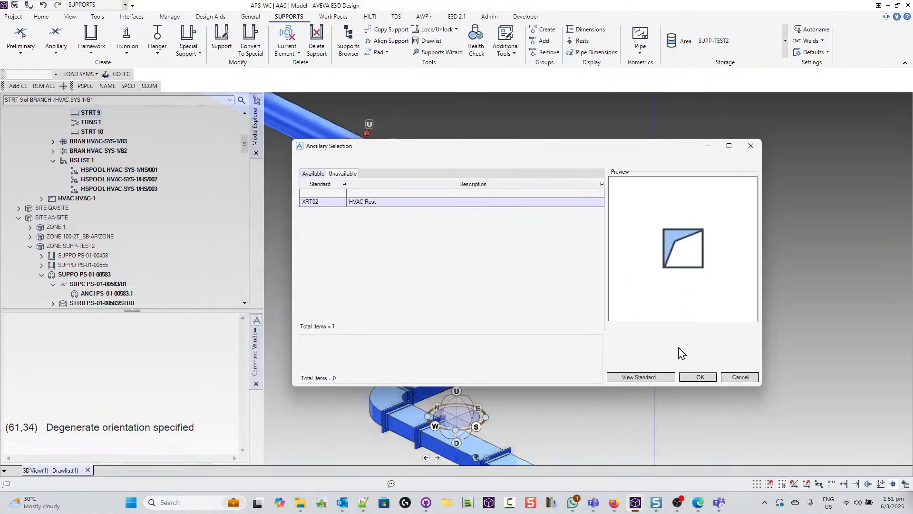
{"action": "left_click", "coordinate": [702, 377]}
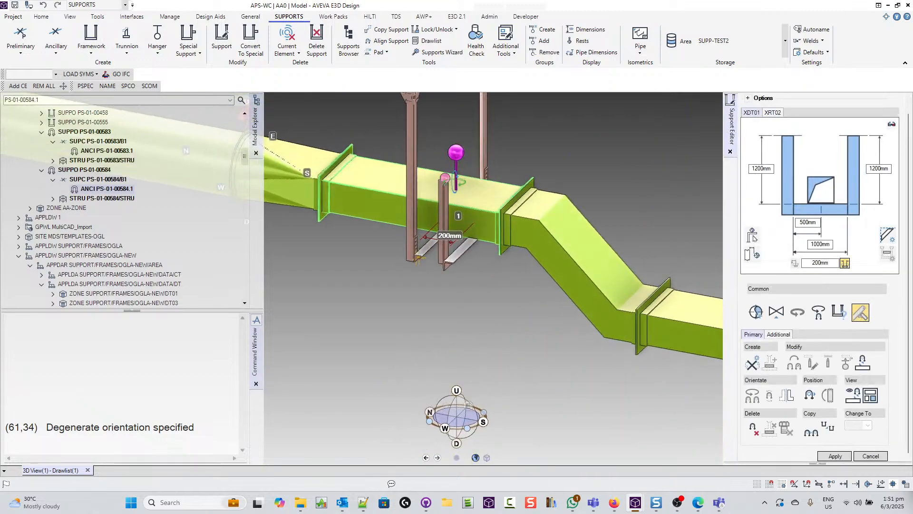
Set the spacing between the XDT01 framework's paired frames to 500 mm.
{"action": "double_click", "coordinate": [822, 263]}
{"action": "type", "text": "500"}
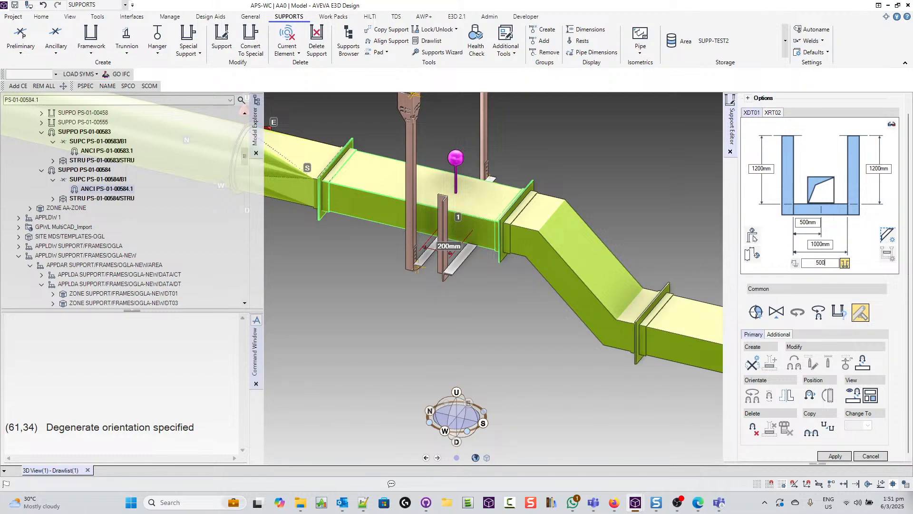
{"action": "key", "text": "Return"}
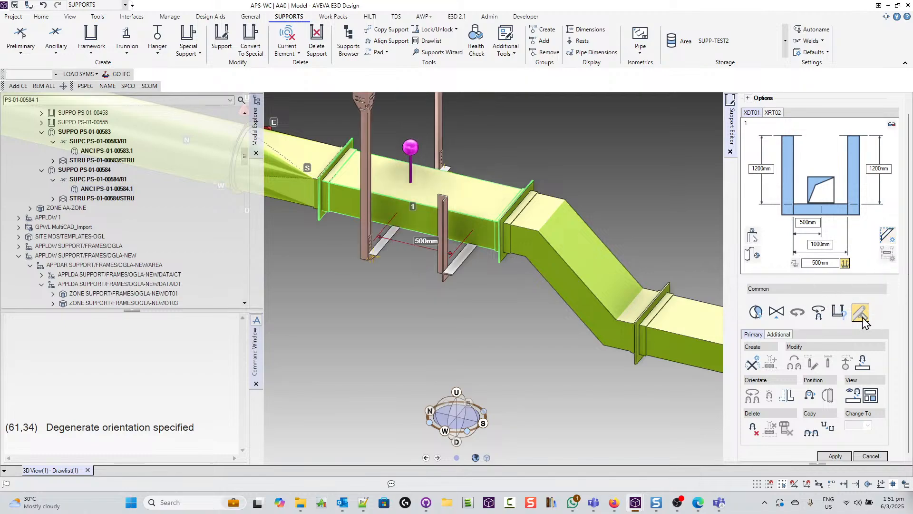
Change the XDT01 support's steelwork template to the OGLAEND CH100-2T3 Rectangular Ducts framework with a 5900 mm drop.
{"action": "left_click", "coordinate": [840, 318]}
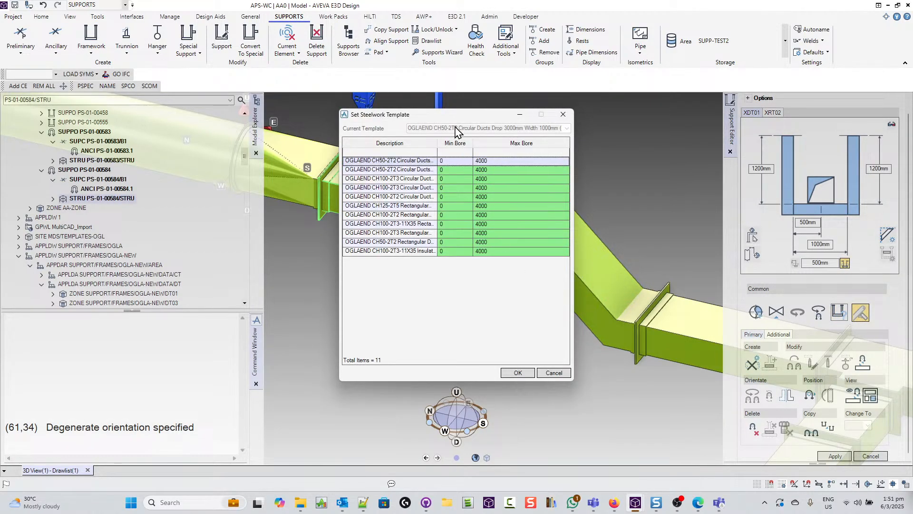
{"action": "left_click_drag", "start_coordinate": [452, 116], "coordinate": [673, 126]}
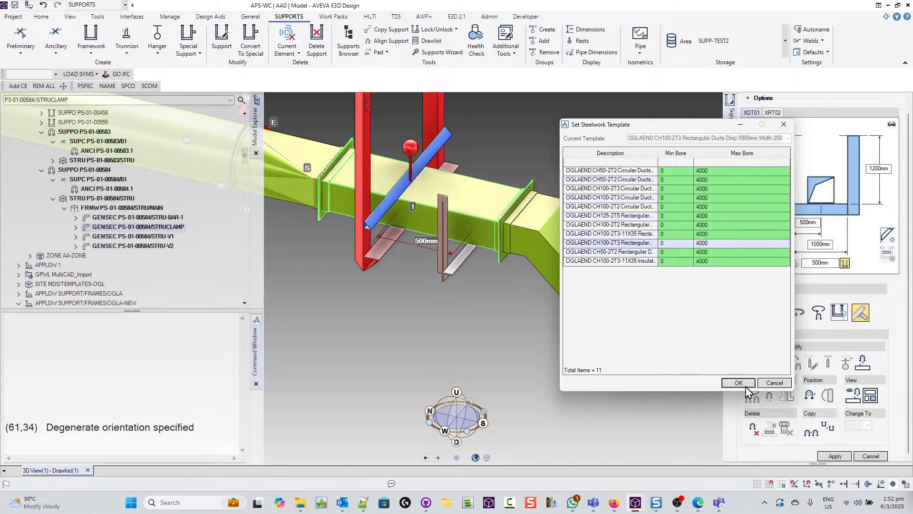
{"action": "left_click", "coordinate": [745, 385]}
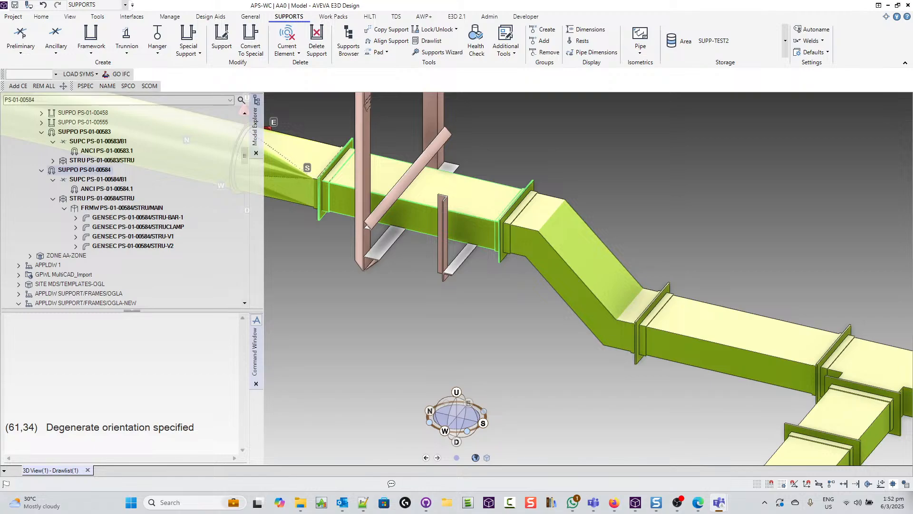
{"action": "scroll", "coordinate": [533, 317], "scroll_direction": "down", "scroll_amount": 4}
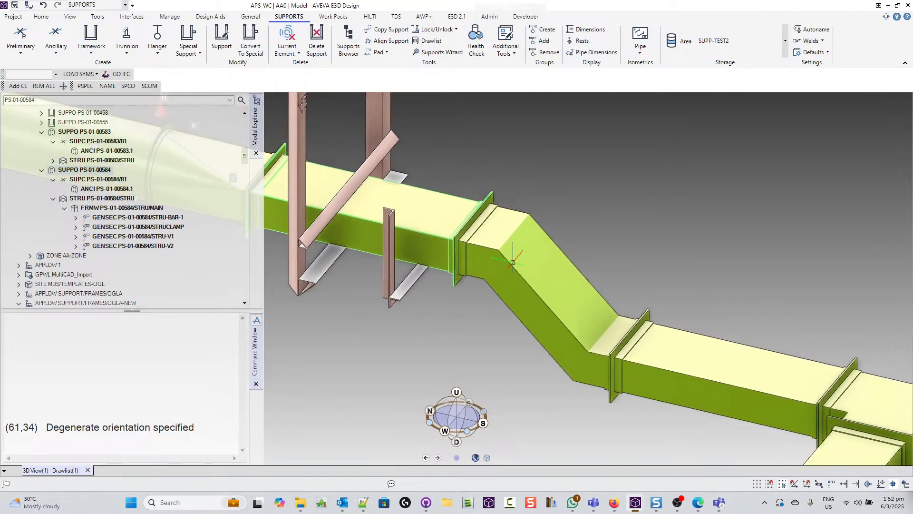
{"action": "middle_click_drag", "start_coordinate": [533, 317], "coordinate": [464, 305]}
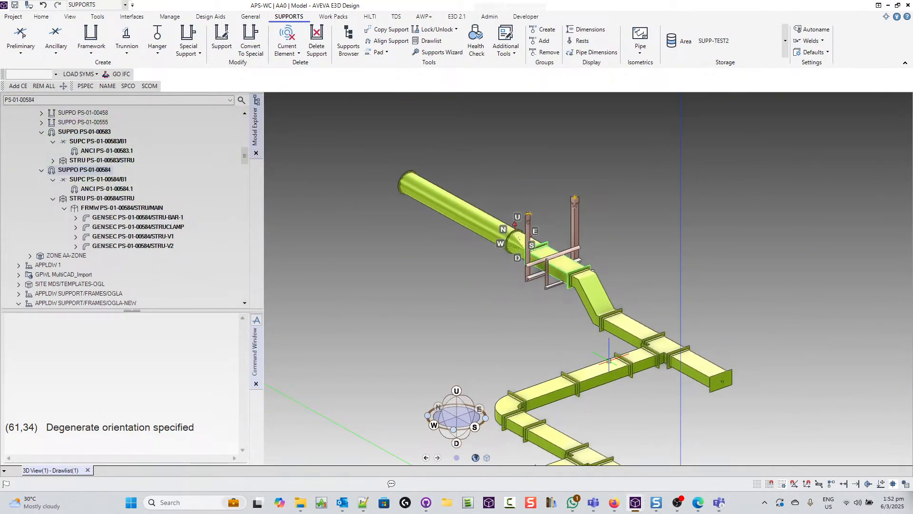
{"action": "scroll", "coordinate": [608, 360], "scroll_direction": "up", "scroll_amount": 2}
{"action": "scroll", "coordinate": [609, 360], "scroll_direction": "up", "scroll_amount": 1}
{"action": "middle_click_drag", "start_coordinate": [602, 387], "coordinate": [531, 310]}
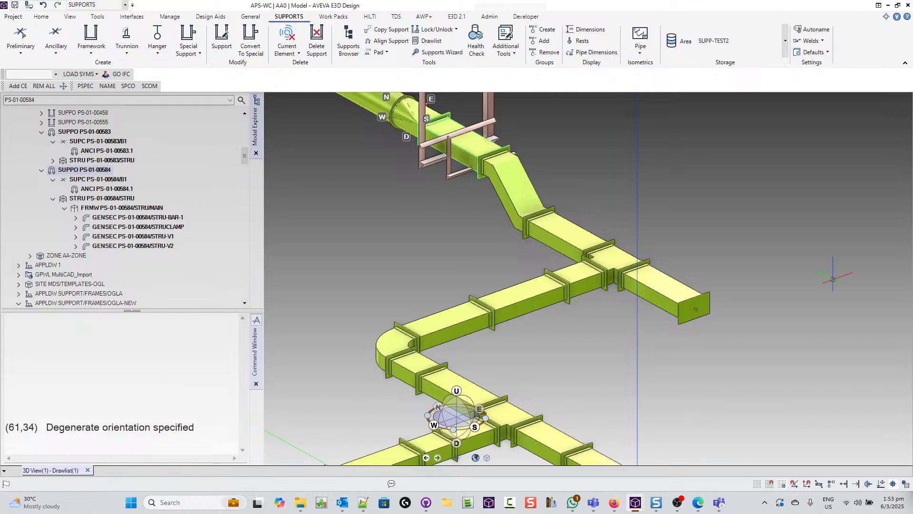
Review the available support storage zones and framework template sets, leaving the supports defaults as they are.
{"action": "left_click", "coordinate": [785, 48]}
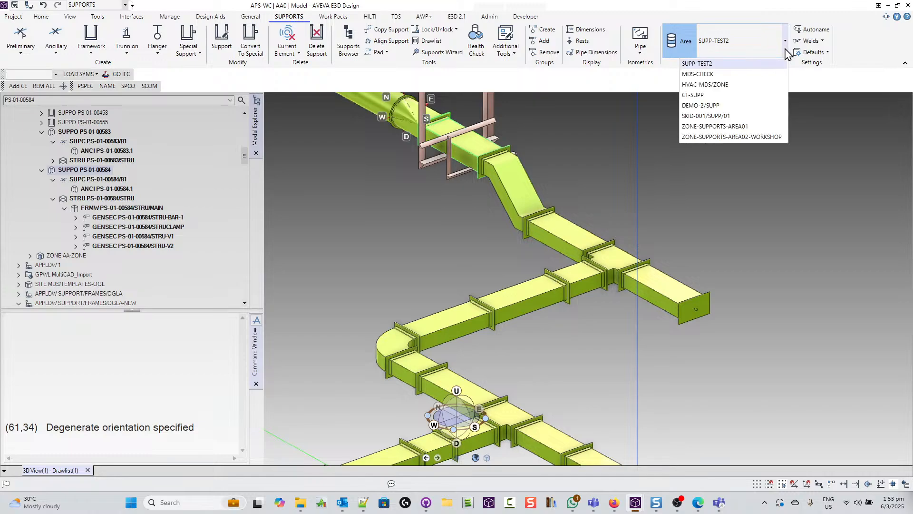
{"action": "left_click", "coordinate": [785, 48]}
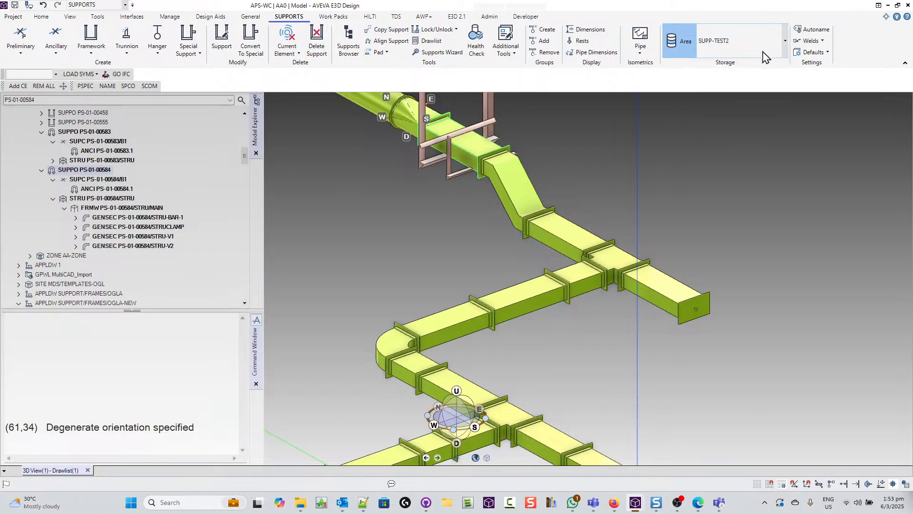
{"action": "left_click", "coordinate": [816, 53]}
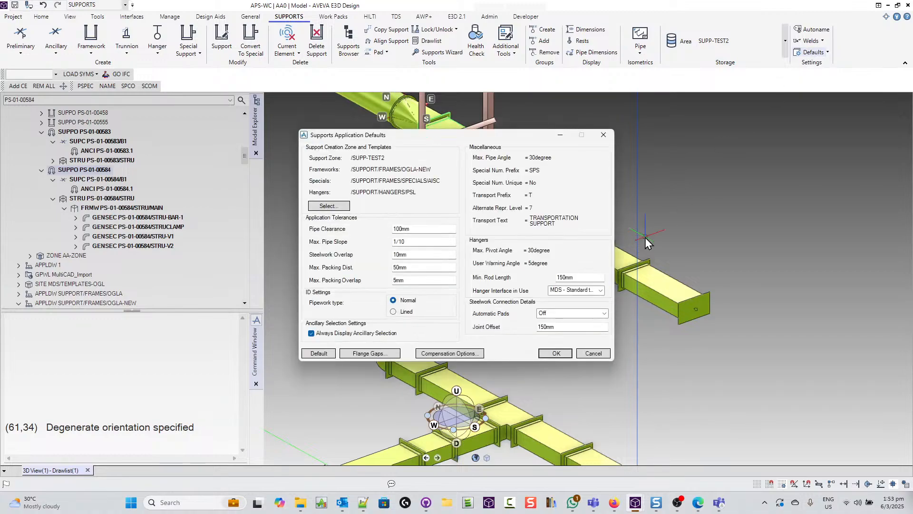
{"action": "left_click", "coordinate": [329, 205]}
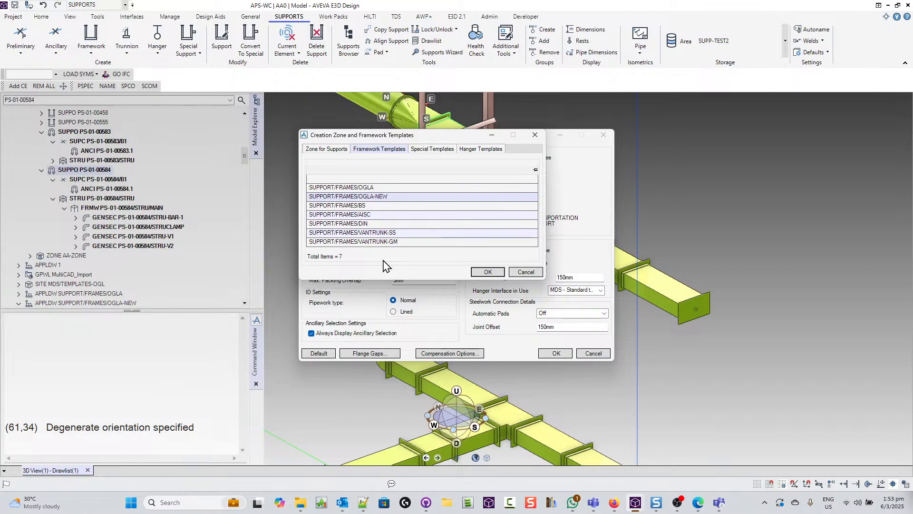
{"action": "left_click", "coordinate": [526, 273]}
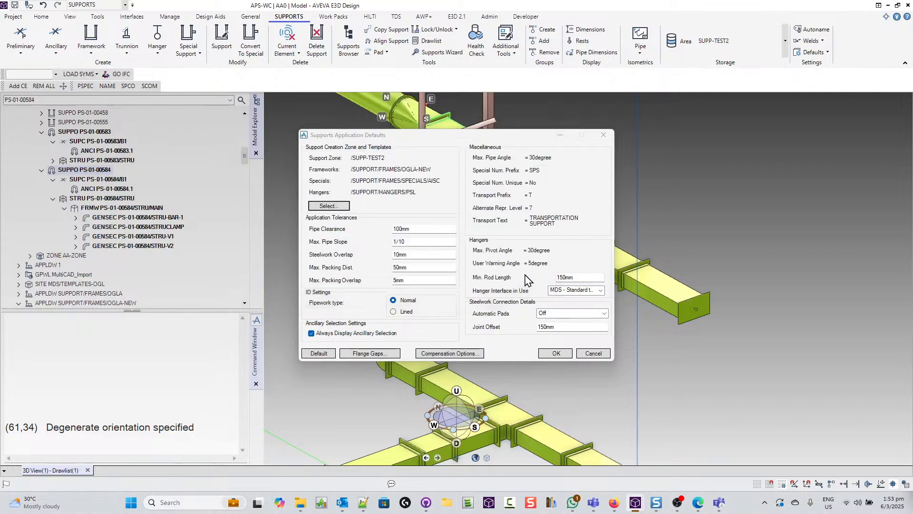
{"action": "left_click", "coordinate": [593, 354]}
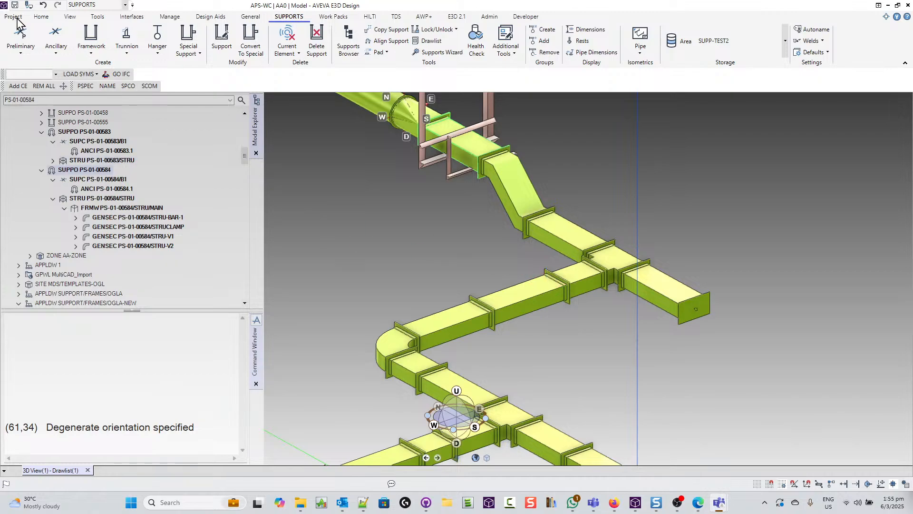
{"action": "left_click", "coordinate": [16, 18]}
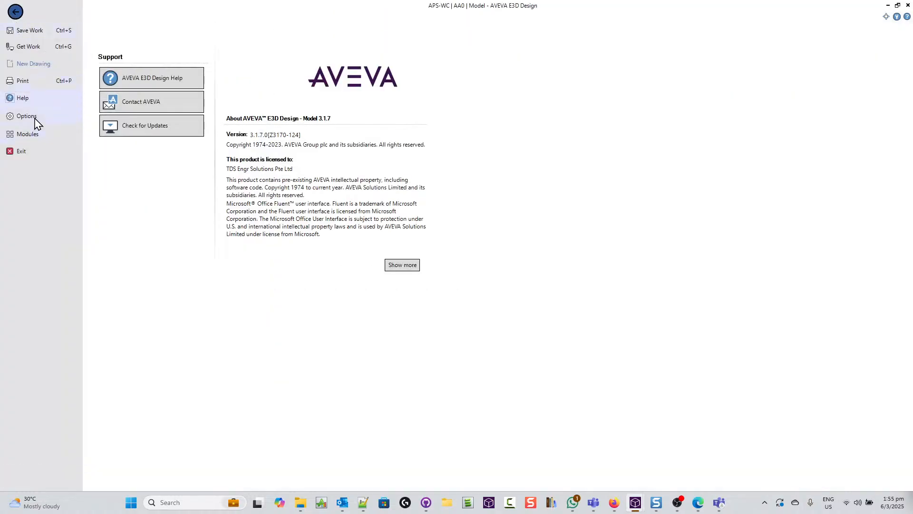
{"action": "left_click", "coordinate": [27, 135]}
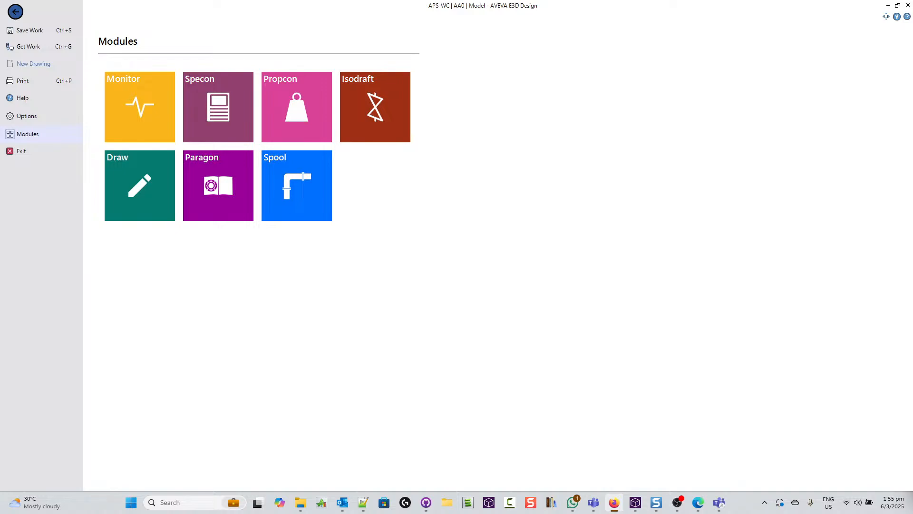
{"action": "left_click", "coordinate": [15, 12]}
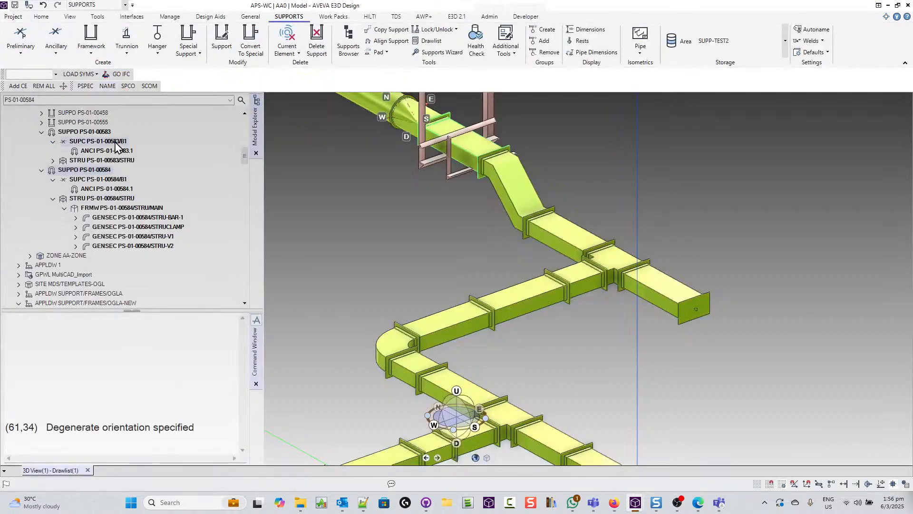
Collapse branch HVAC-SYS-1/B1 in the model hierarchy and select its parent HVAC element HVAC-SYS-1.
{"action": "left_click_drag", "start_coordinate": [245, 157], "coordinate": [246, 122]}
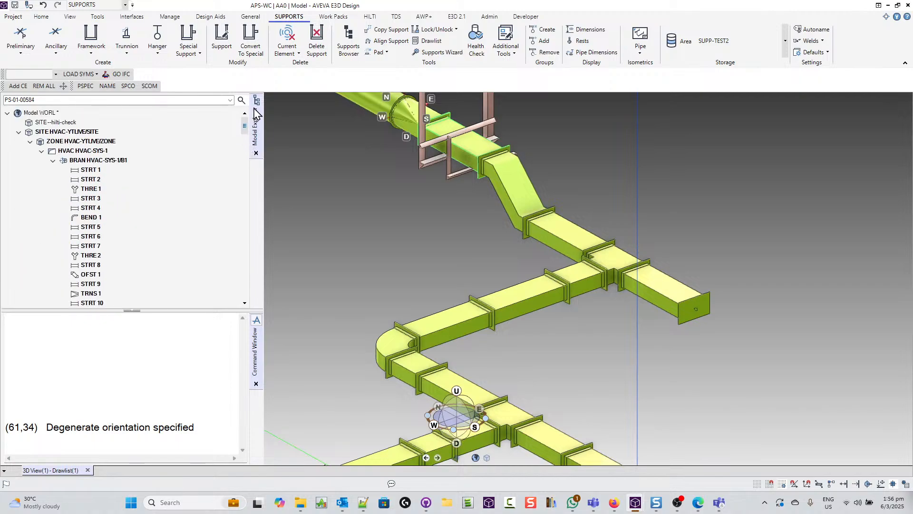
{"action": "double_click", "coordinate": [95, 162]}
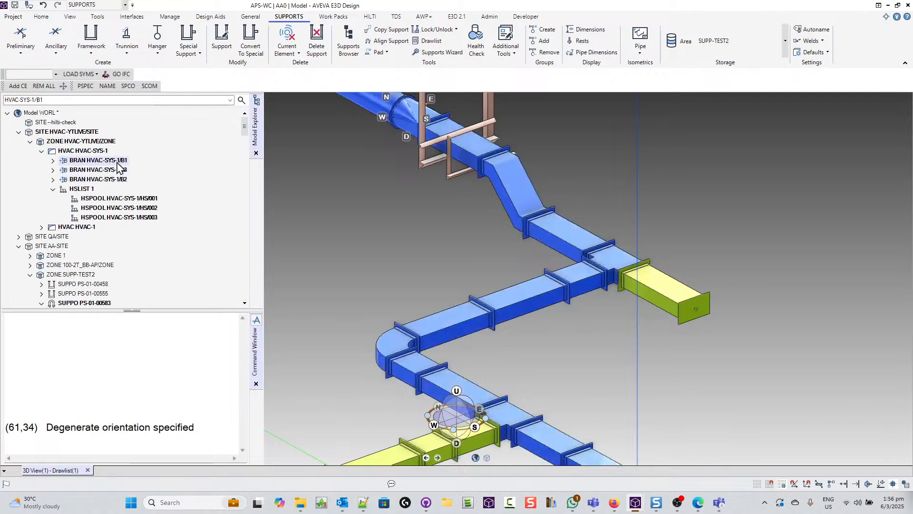
{"action": "left_click", "coordinate": [95, 152]}
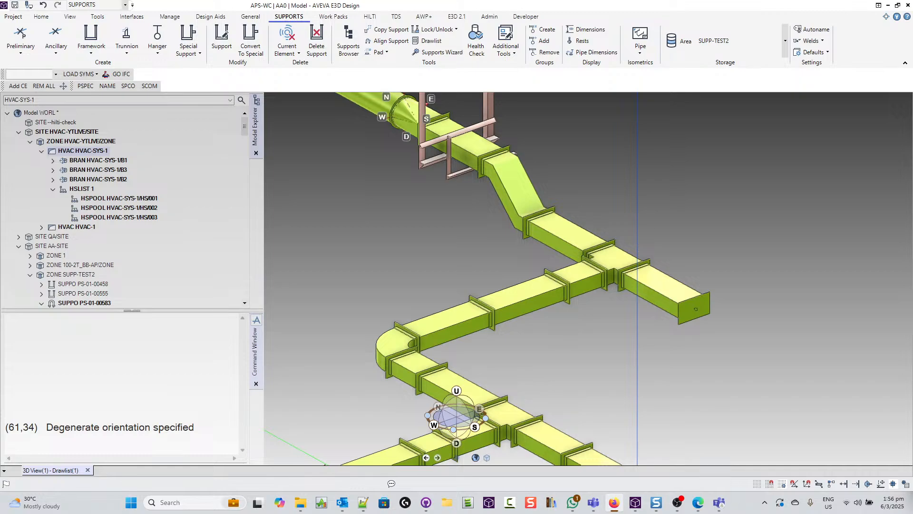
Switch from the Model module to AVEVA E3D Design Draw, minimise the other windows and dismiss the loading error.
{"action": "left_click", "coordinate": [13, 18]}
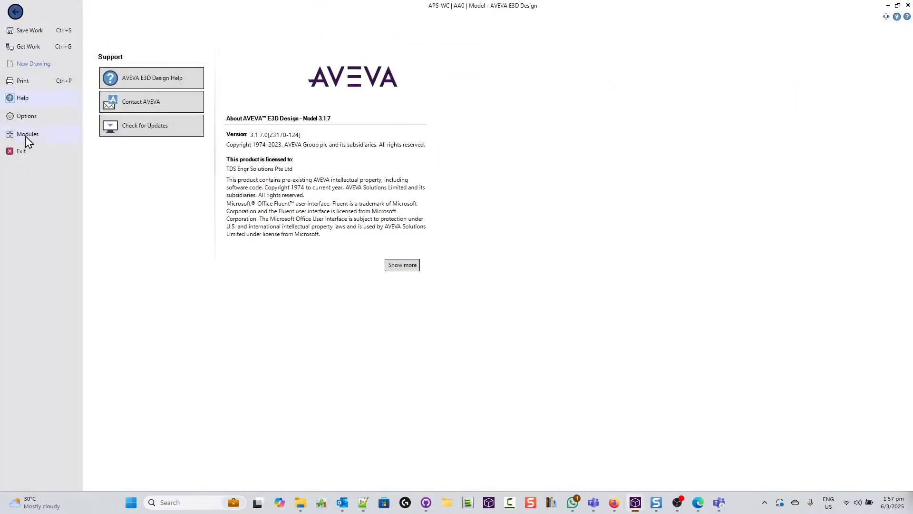
{"action": "left_click", "coordinate": [26, 135]}
{"action": "left_click", "coordinate": [144, 187]}
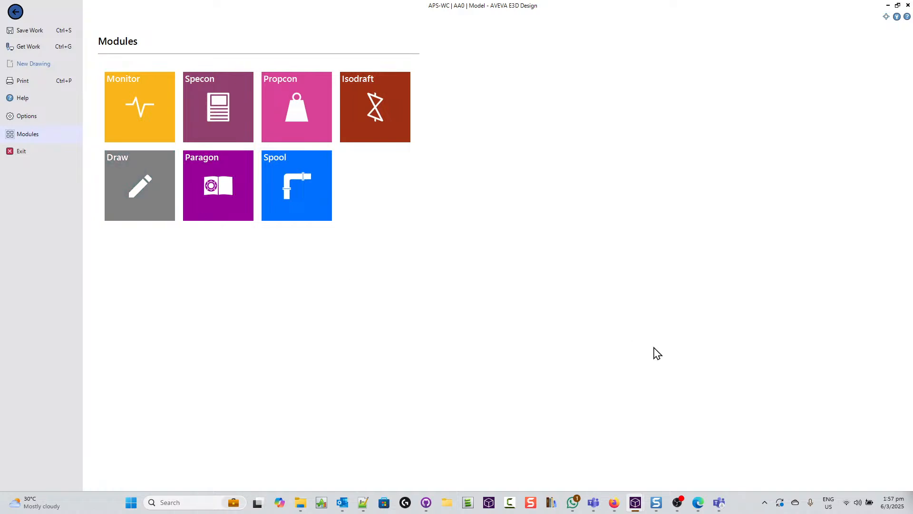
{"action": "left_click", "coordinate": [413, 261]}
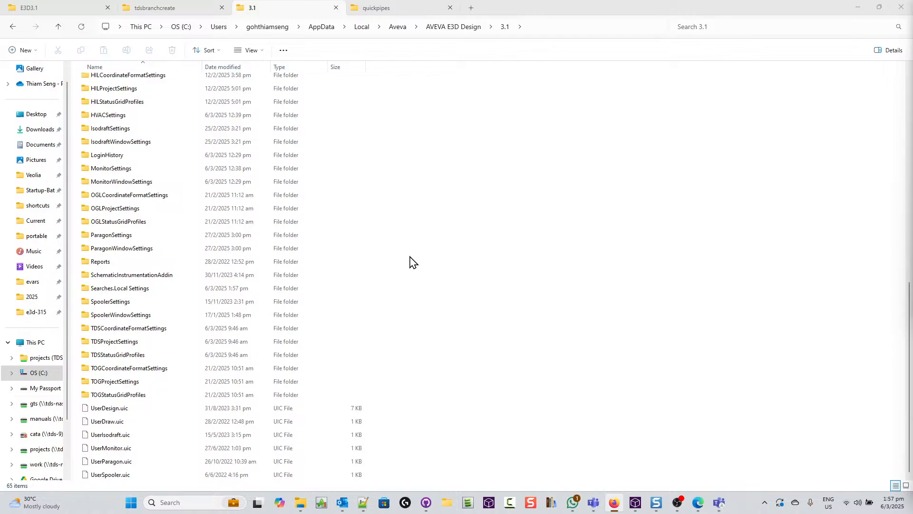
{"action": "left_click", "coordinate": [858, 8]}
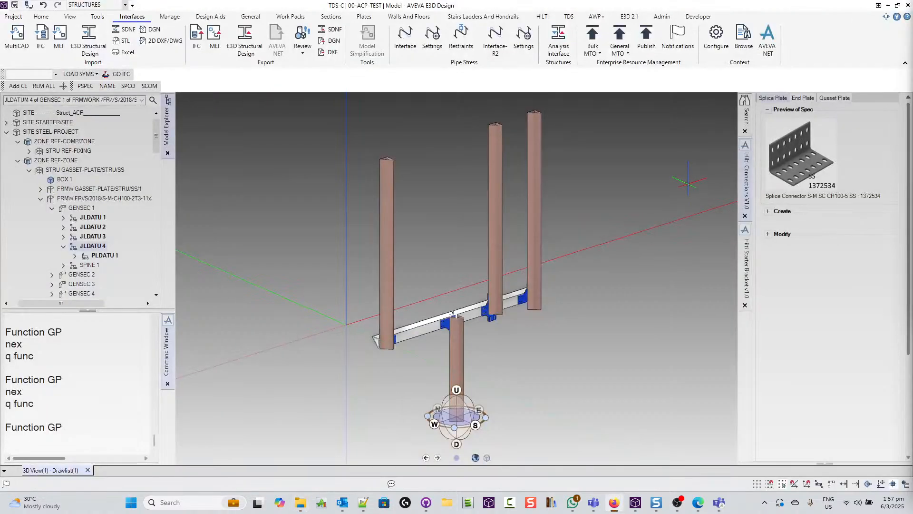
{"action": "left_click", "coordinate": [889, 6]}
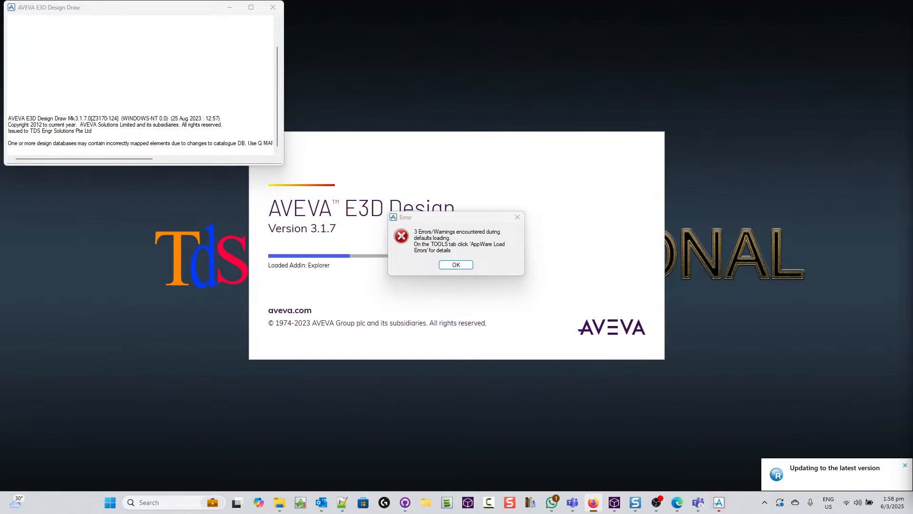
{"action": "left_click", "coordinate": [456, 266]}
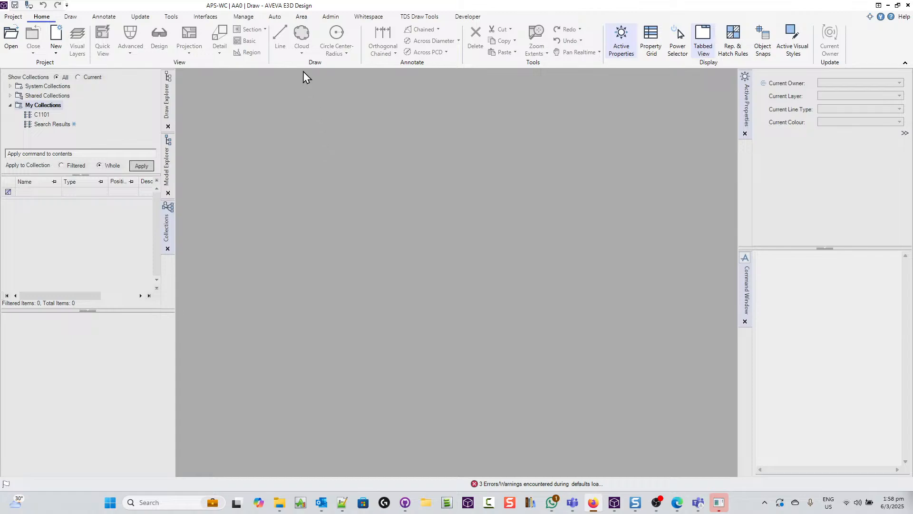
Expand HVAC-YTLIVE/SITE and HVAC-YTLIVE/ZONE in the model hierarchy and select HVAC-SYS-1 as the source for automatic drawings.
{"action": "left_click", "coordinate": [276, 18]}
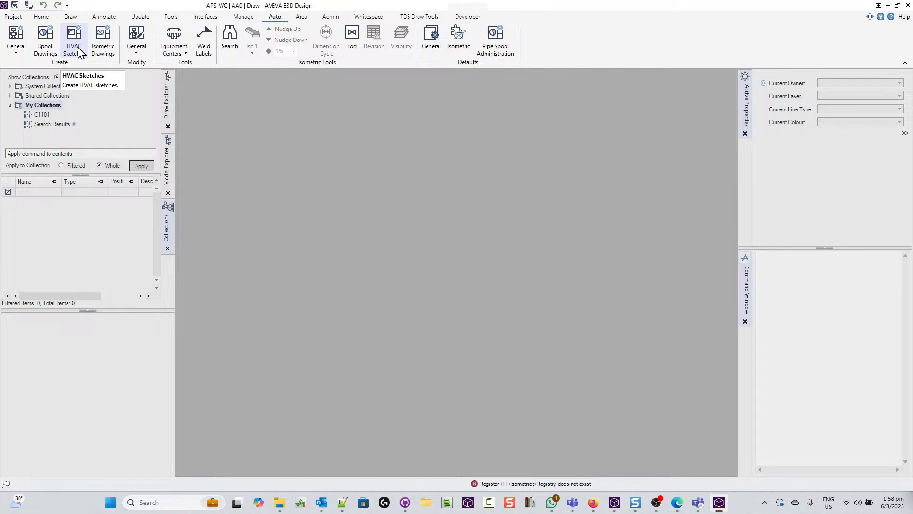
{"action": "left_click", "coordinate": [167, 169]}
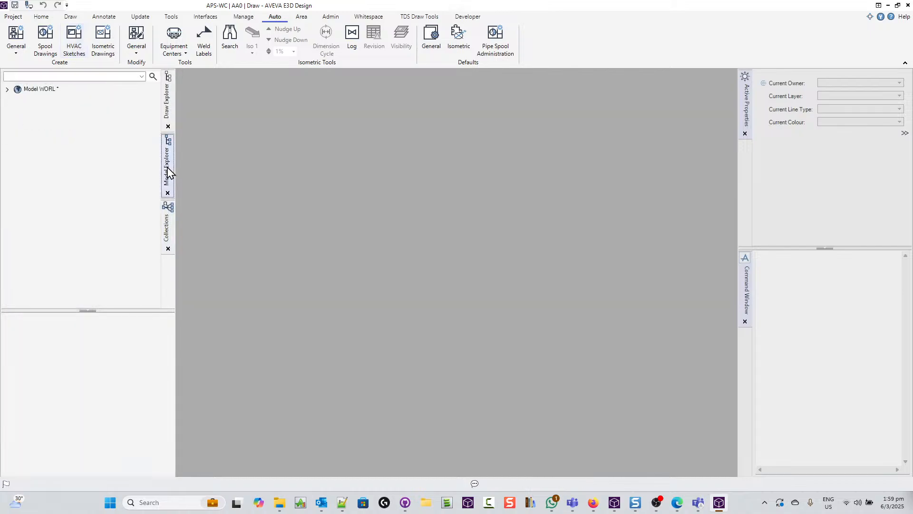
{"action": "left_click", "coordinate": [7, 89]}
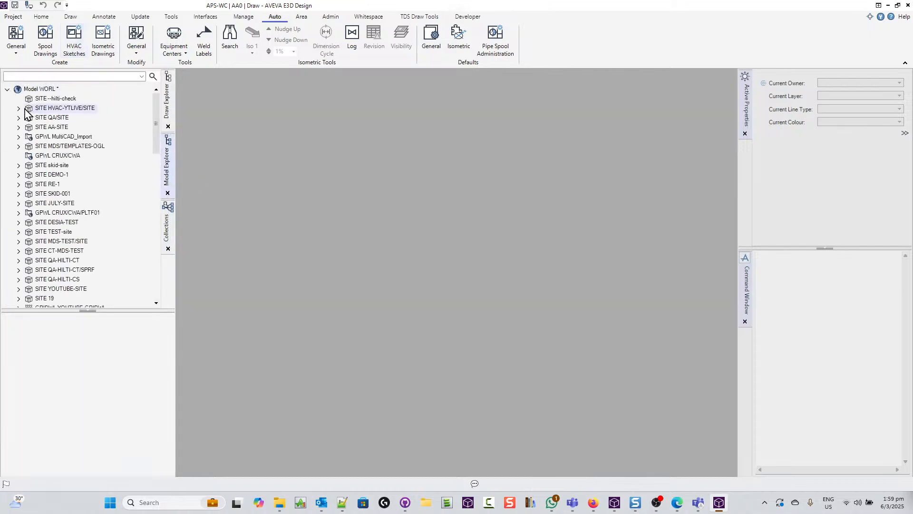
{"action": "left_click", "coordinate": [19, 108]}
{"action": "left_click", "coordinate": [30, 118]}
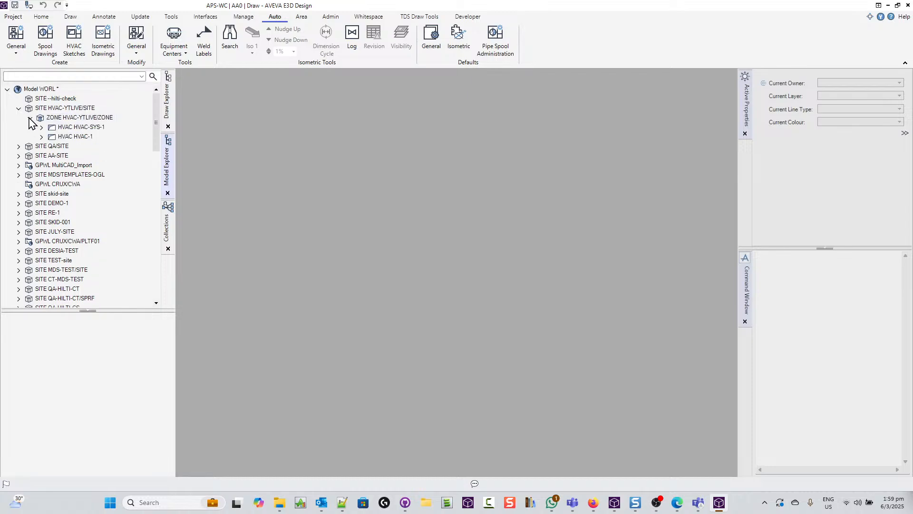
{"action": "double_click", "coordinate": [49, 128]}
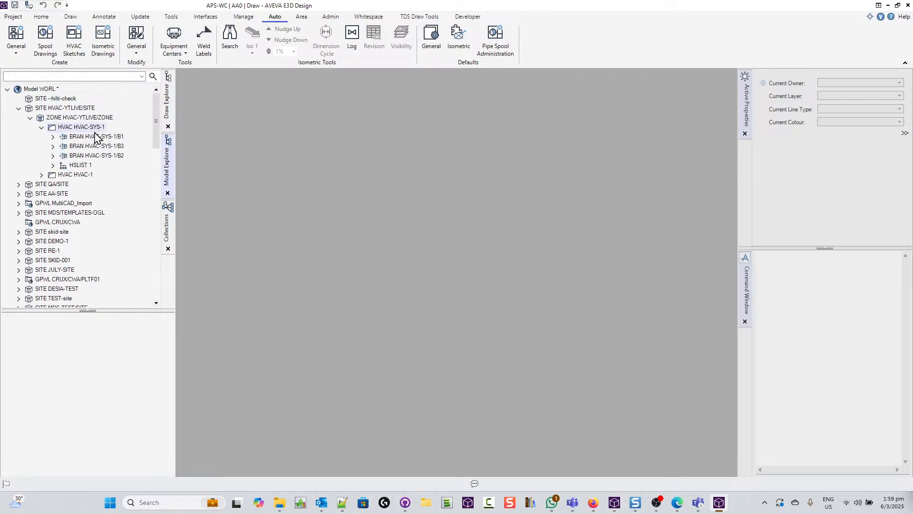
Open HVAC Sketches for HVAC-SYS-1, keep production status Any, and enlarge the form to show the sketch creation options.
{"action": "left_click", "coordinate": [74, 35]}
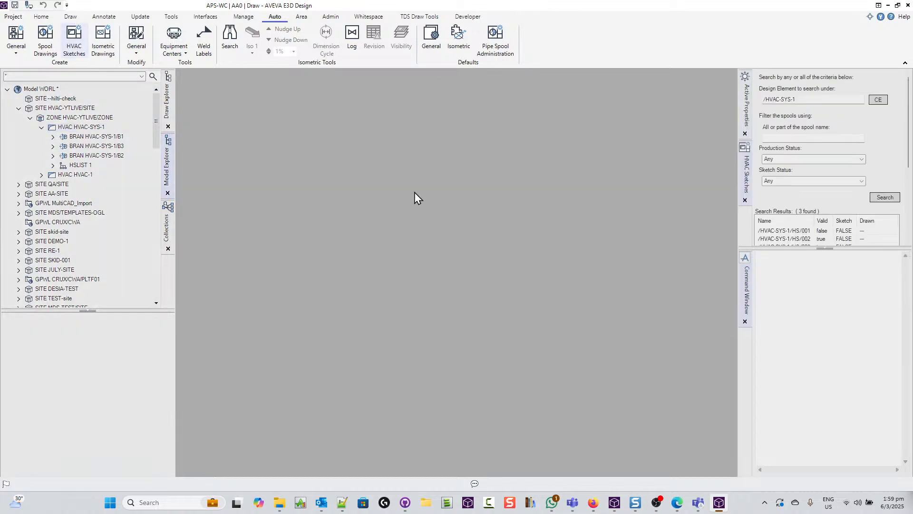
{"action": "left_click", "coordinate": [862, 160]}
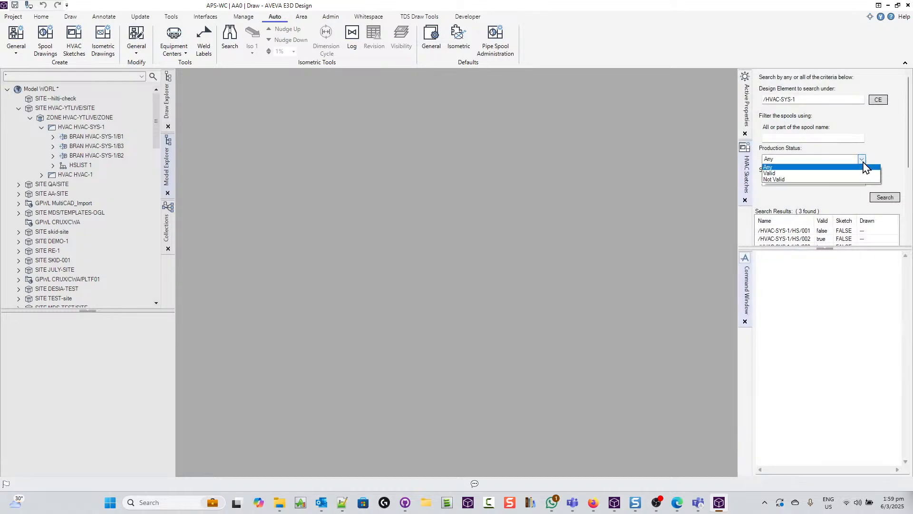
{"action": "left_click", "coordinate": [863, 166]}
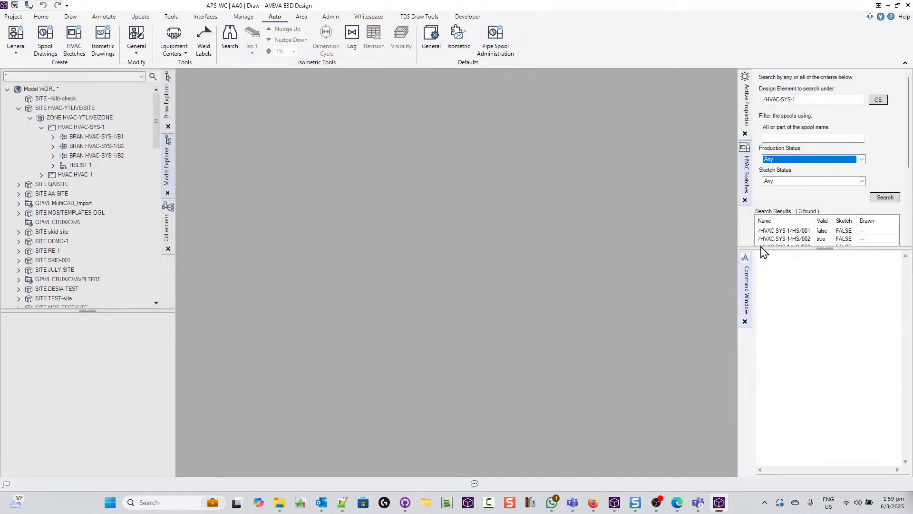
{"action": "left_click_drag", "start_coordinate": [787, 252], "coordinate": [783, 418]}
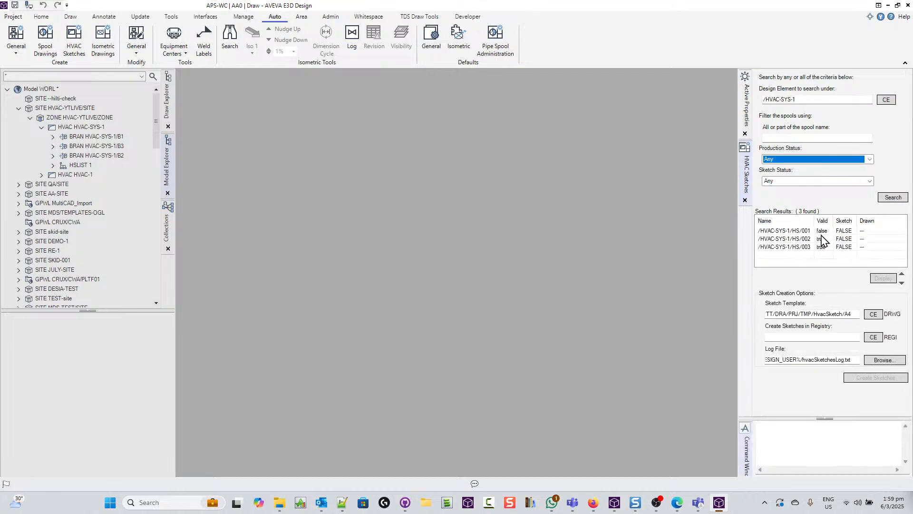
Expand department mdsDEPT1 in the Draw hierarchy and set its registry REGI1 as the location for creating the HVAC sketches.
{"action": "left_click", "coordinate": [804, 240]}
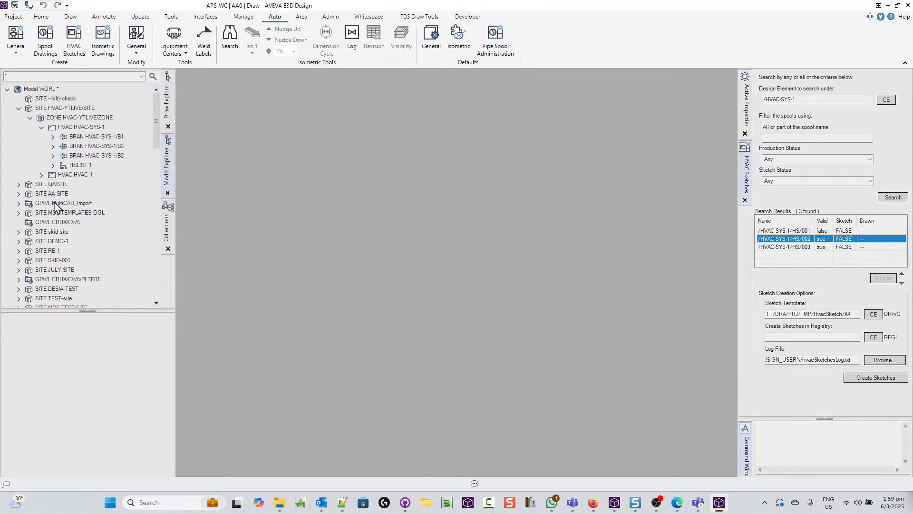
{"action": "left_click", "coordinate": [170, 111]}
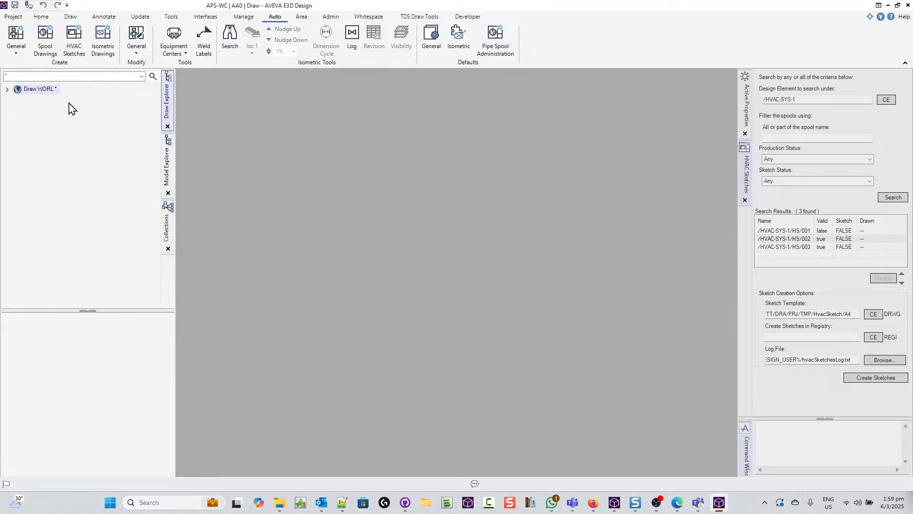
{"action": "left_click", "coordinate": [7, 89]}
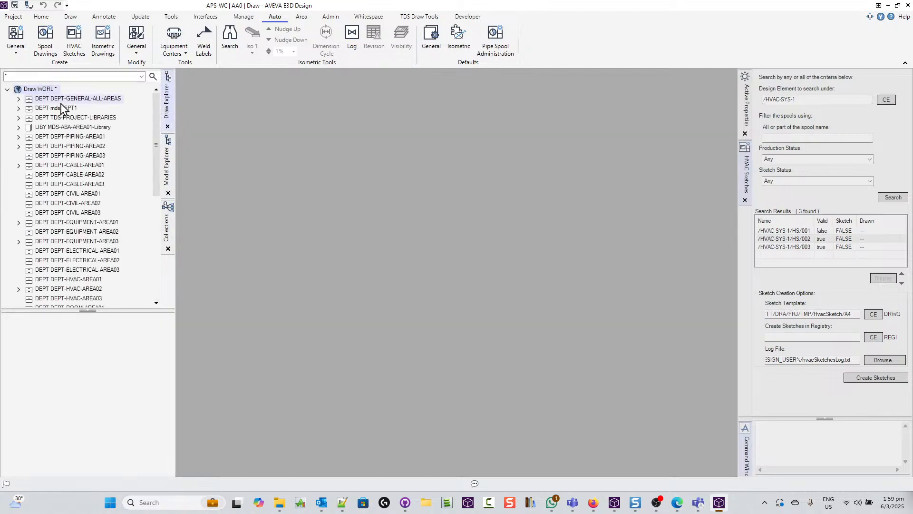
{"action": "left_click", "coordinate": [77, 100]}
{"action": "double_click", "coordinate": [77, 100]}
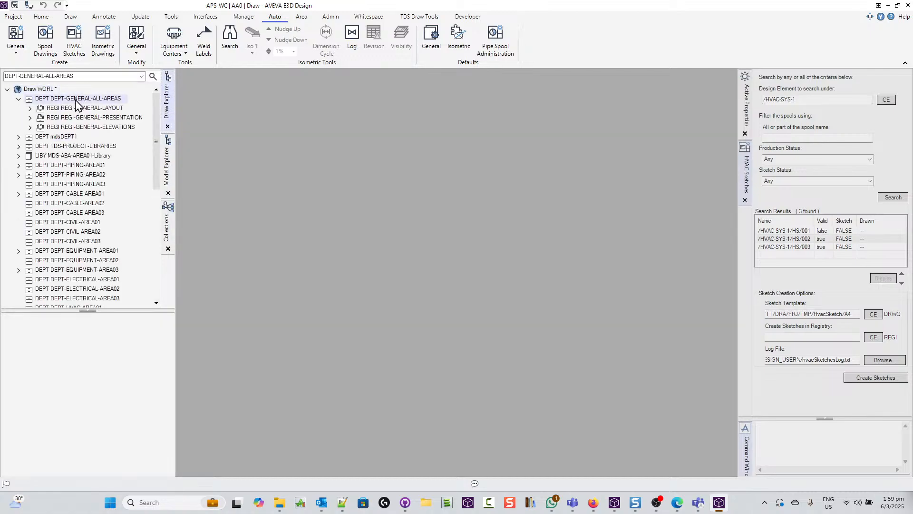
{"action": "left_click", "coordinate": [70, 137]}
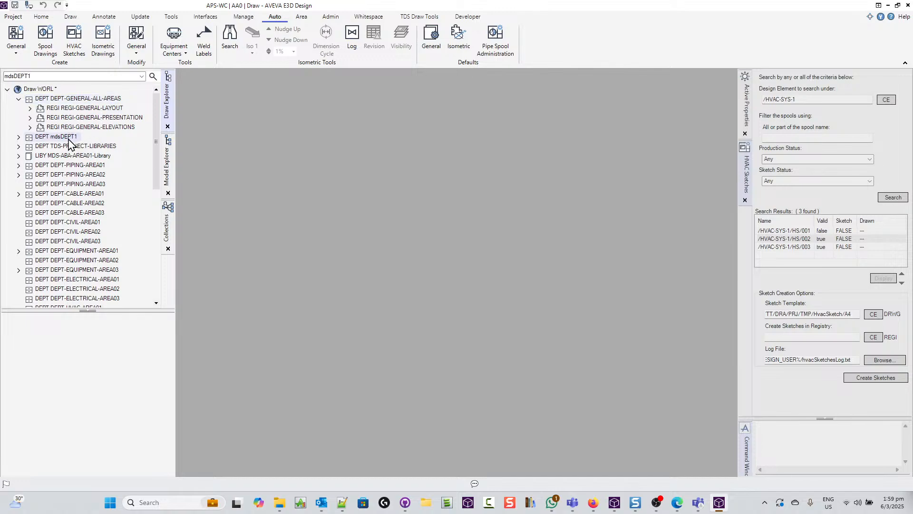
{"action": "double_click", "coordinate": [70, 137]}
{"action": "left_click", "coordinate": [64, 146]}
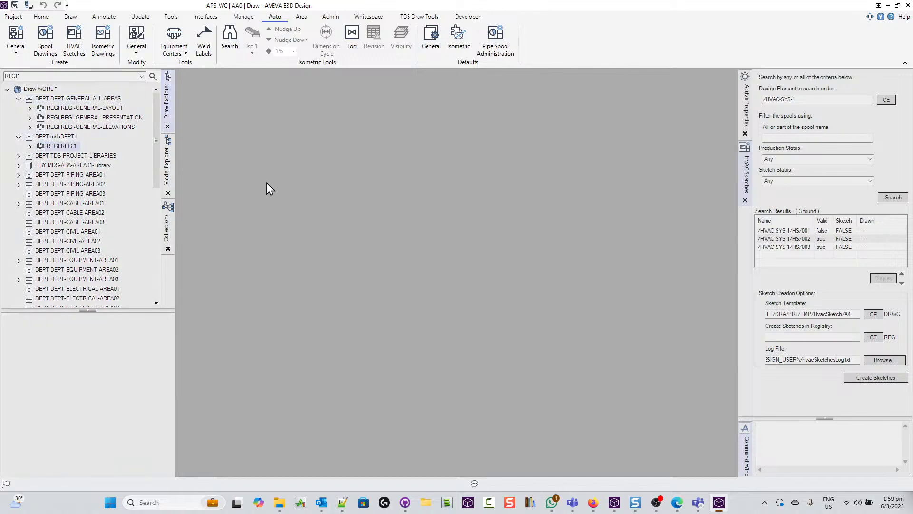
{"action": "left_click", "coordinate": [875, 338]}
Try to create sketches for all three spools, HVAC-SYS-1/HS/001 to HS/003, and dismiss the error.
{"action": "left_click", "coordinate": [798, 231]}
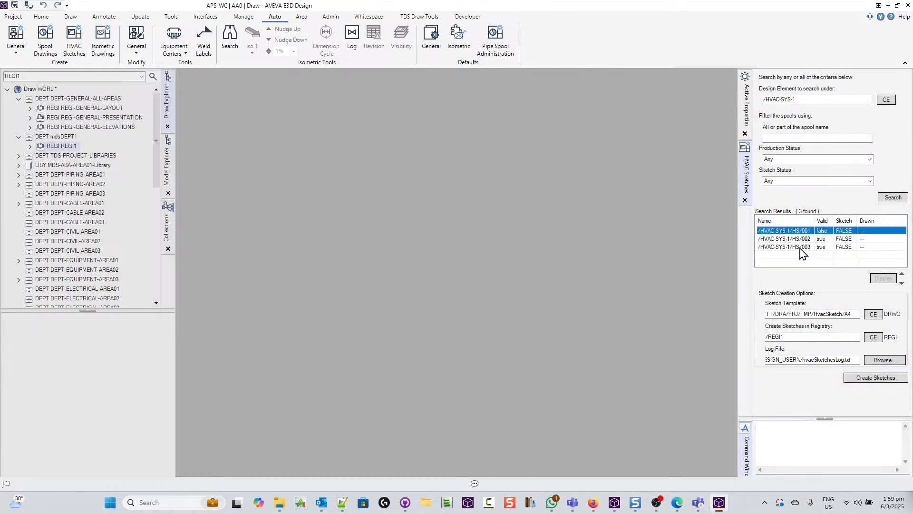
{"action": "left_click", "coordinate": [800, 247], "text": "shift"}
{"action": "left_click", "coordinate": [889, 378]}
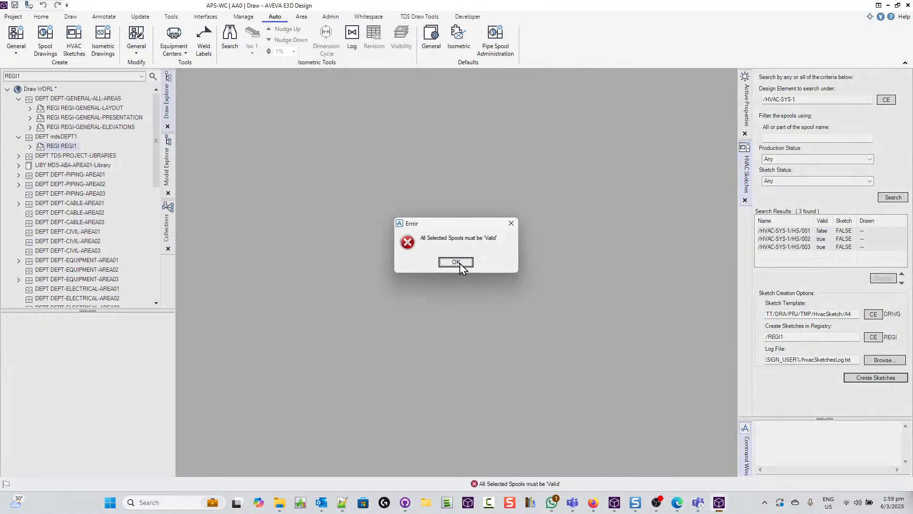
{"action": "left_click", "coordinate": [455, 262]}
Create HVAC sketches for only the two valid spools, HVAC-SYS-1/HS/002 and HVAC-SYS-1/HS/003.
{"action": "left_click", "coordinate": [830, 239]}
{"action": "left_click", "coordinate": [828, 247], "text": "shift"}
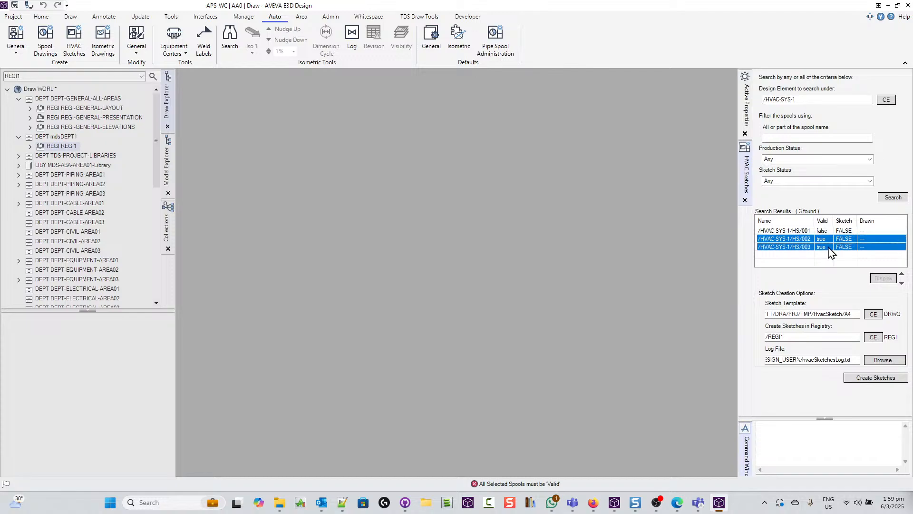
{"action": "left_click", "coordinate": [881, 379]}
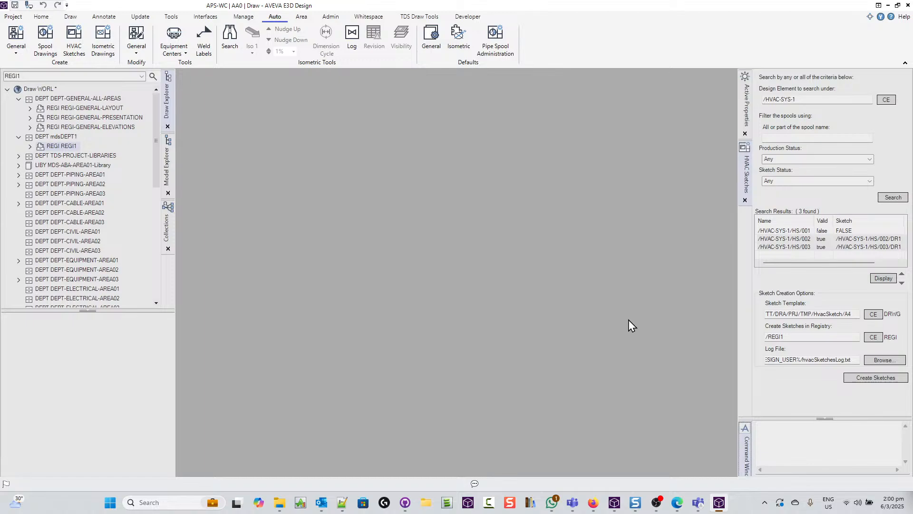
Display the sketch of spool HVAC-SYS-1/HS/002, examine its MTO table and duct views, and display the sketch of HVAC-SYS-1/HS/003.
{"action": "left_click", "coordinate": [790, 240]}
{"action": "left_click", "coordinate": [884, 279]}
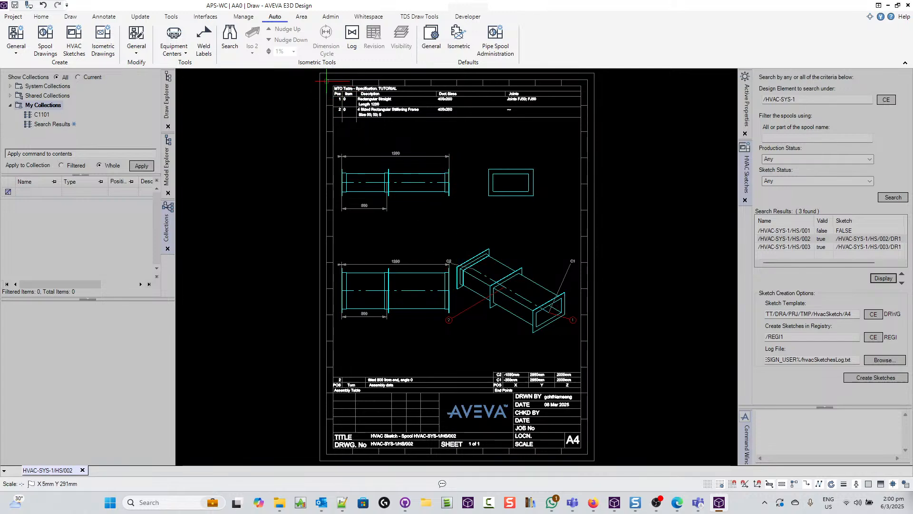
{"action": "scroll", "coordinate": [329, 161], "scroll_direction": "down", "scroll_amount": 2}
{"action": "scroll", "coordinate": [329, 162], "scroll_direction": "up", "scroll_amount": 4}
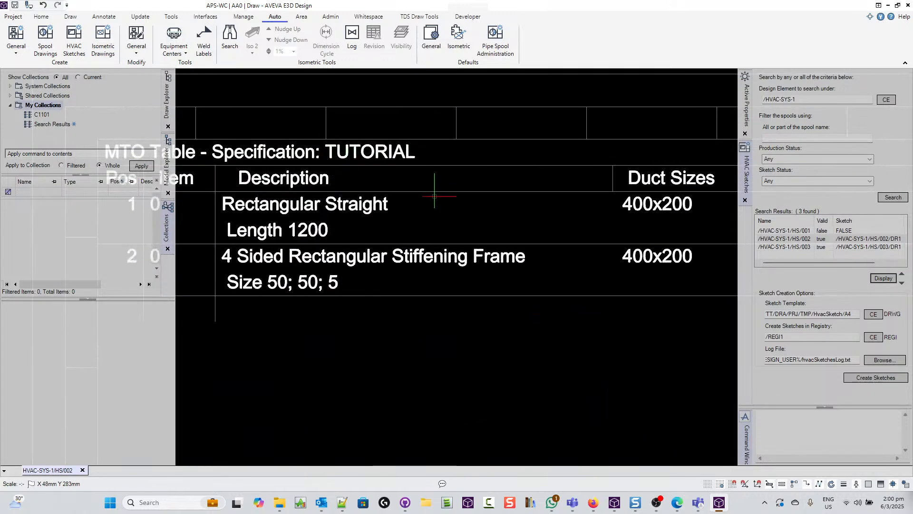
{"action": "scroll", "coordinate": [498, 236], "scroll_direction": "down", "scroll_amount": 3}
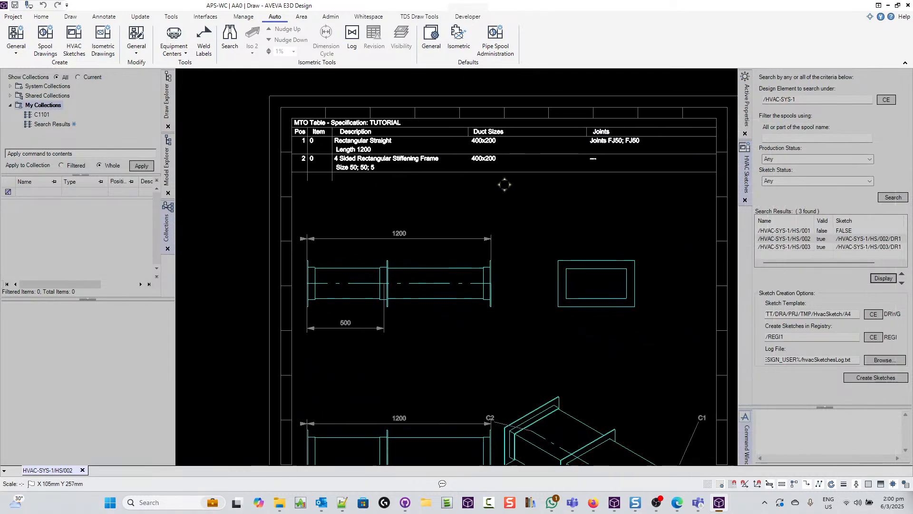
{"action": "left_click", "coordinate": [818, 246]}
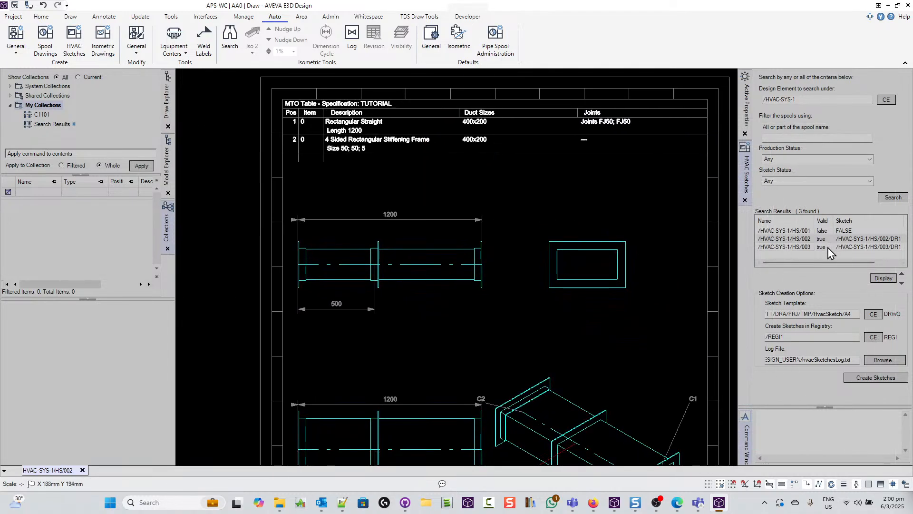
{"action": "left_click", "coordinate": [883, 279]}
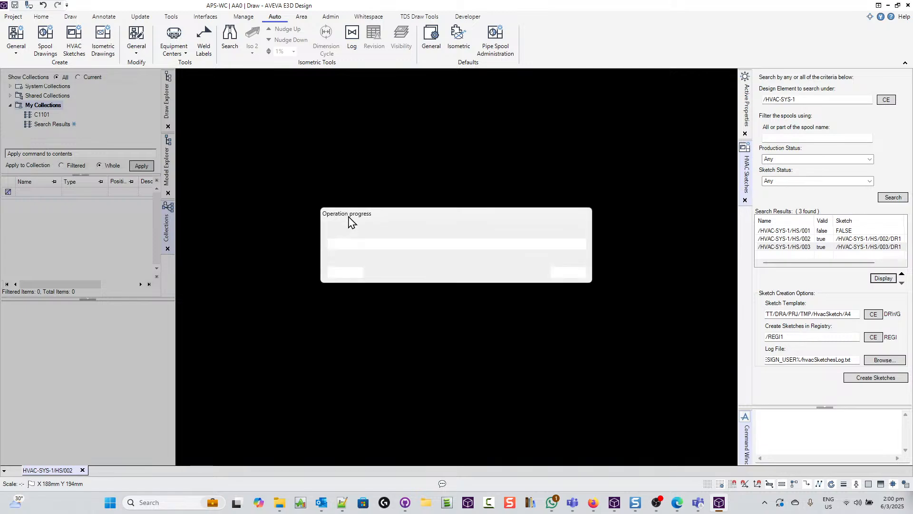
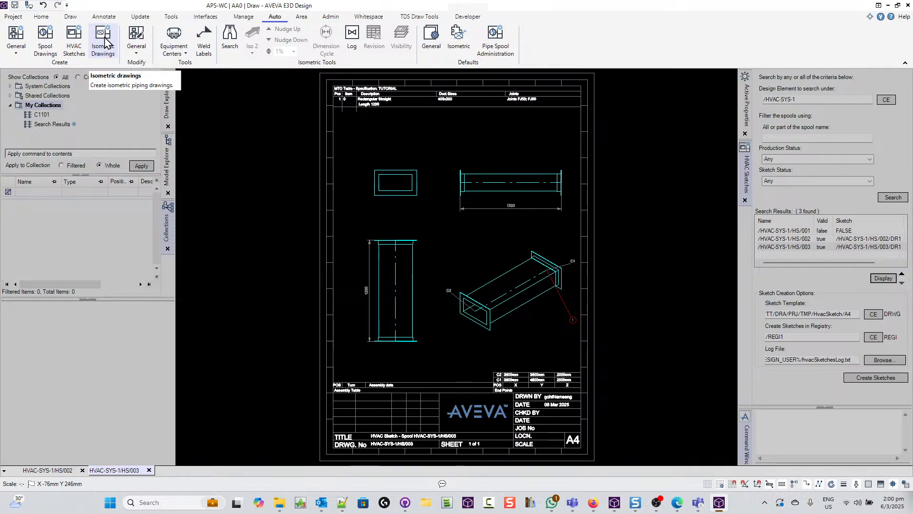
Open the Isometric ADP Defaults and go to the rule that identifies ducting.
{"action": "left_click", "coordinate": [106, 43]}
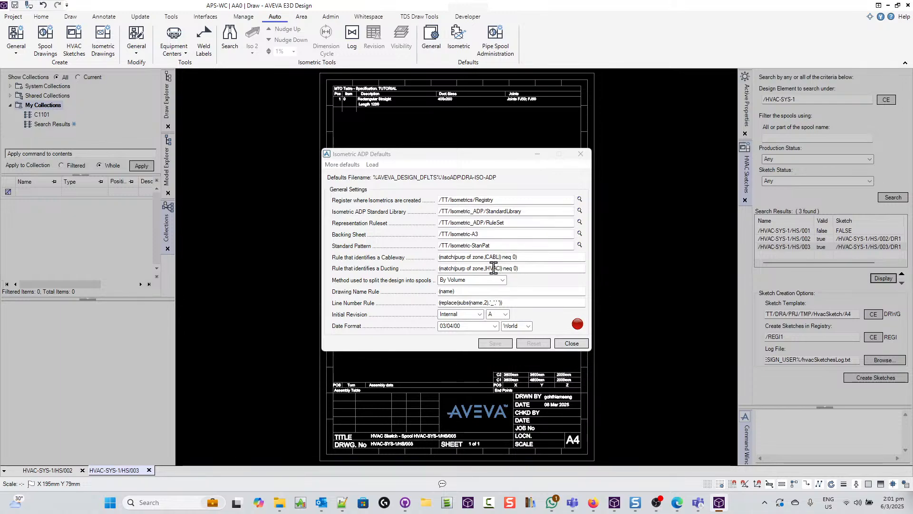
{"action": "left_click", "coordinate": [570, 343]}
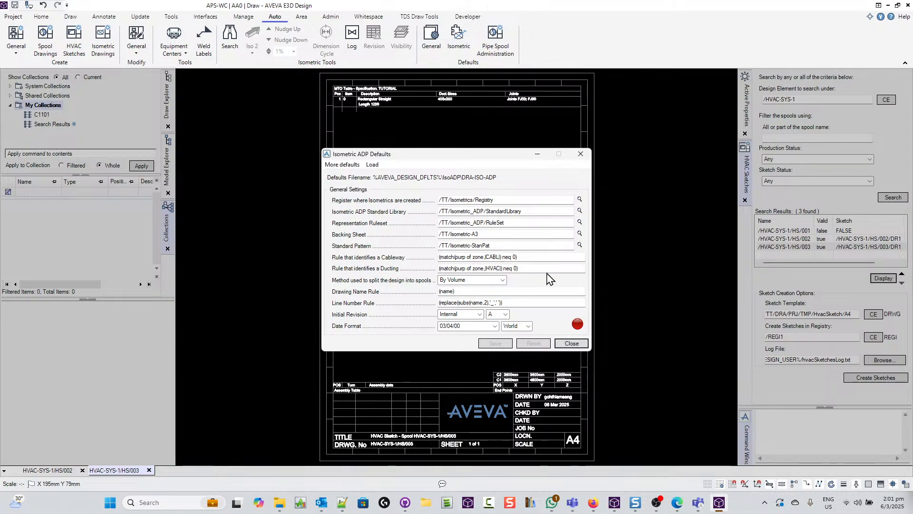
{"action": "left_click", "coordinate": [518, 269]}
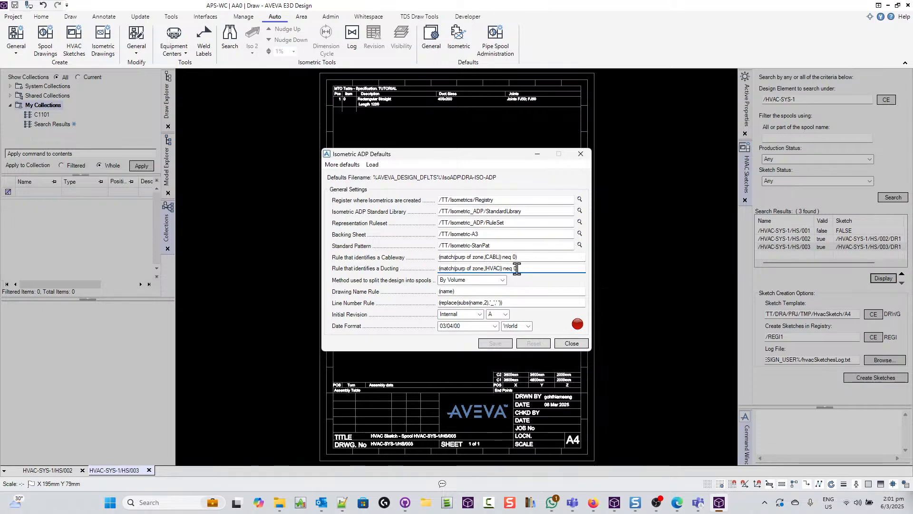
Select HVAC-YTLIVE/ZONE in the model hierarchy and query its purpose with "q purp" in an enlarged Command Window.
{"action": "left_click", "coordinate": [185, 175]}
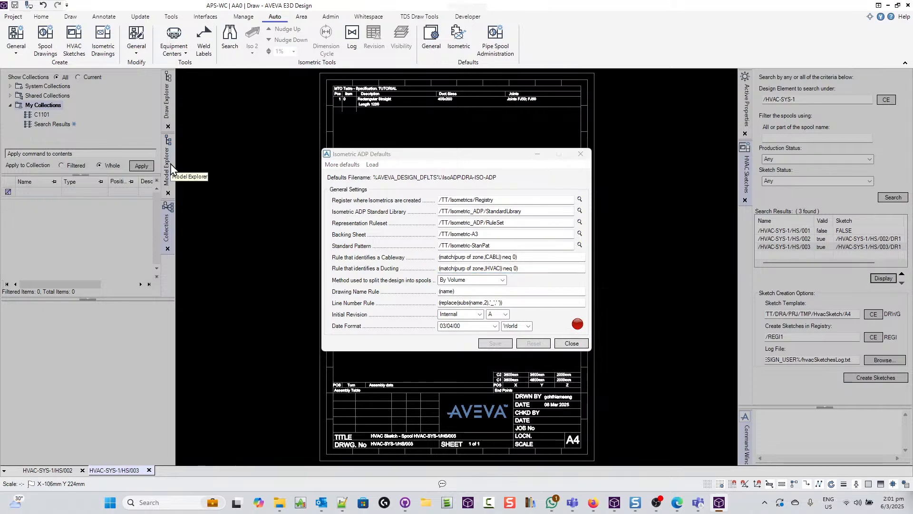
{"action": "left_click", "coordinate": [167, 164]}
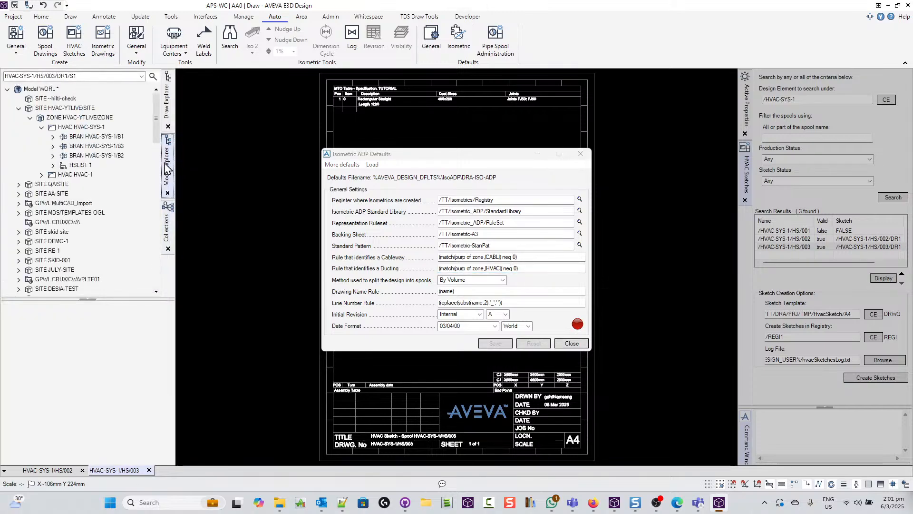
{"action": "left_click", "coordinate": [79, 117]}
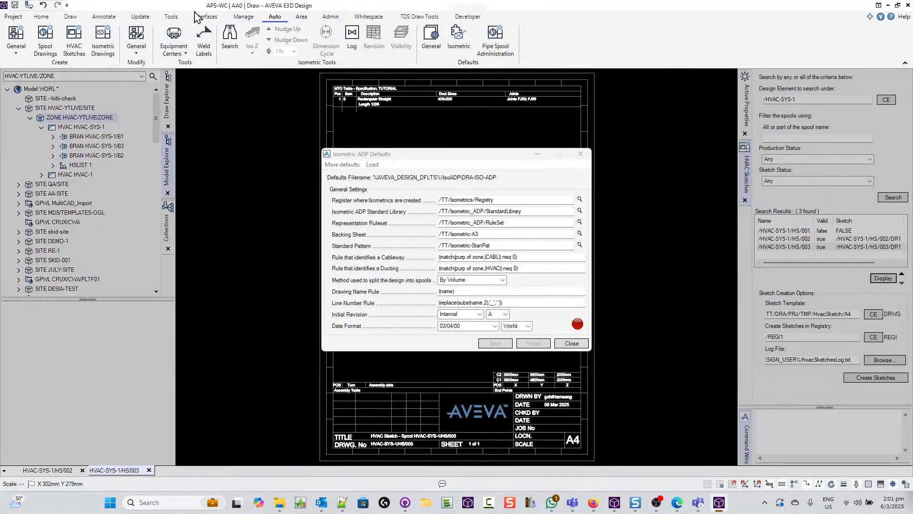
{"action": "left_click", "coordinate": [35, 17]}
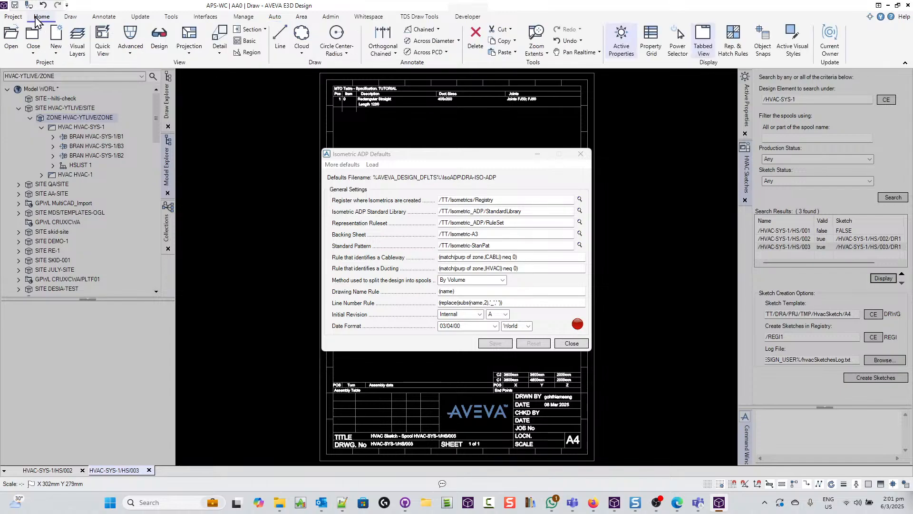
{"action": "left_click", "coordinate": [172, 16]}
{"action": "left_click", "coordinate": [14, 41]}
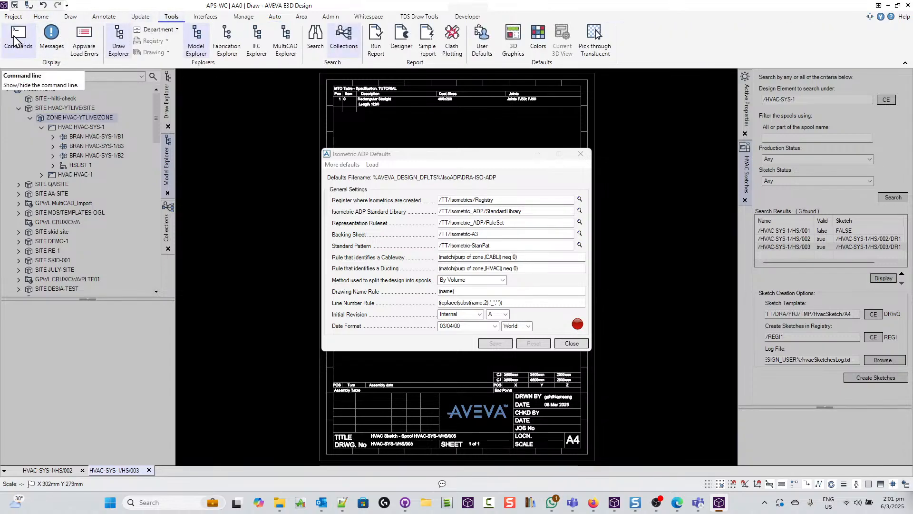
{"action": "left_click", "coordinate": [14, 40]}
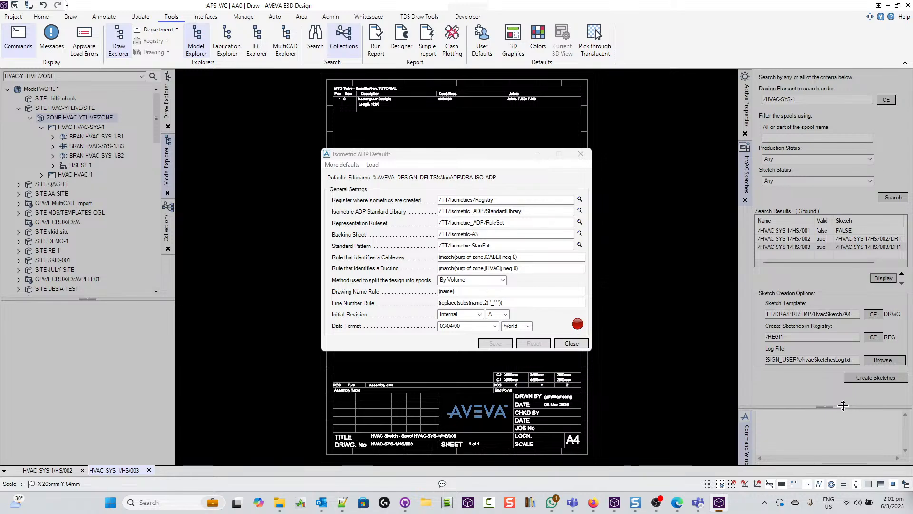
{"action": "left_click_drag", "start_coordinate": [842, 406], "coordinate": [820, 310]}
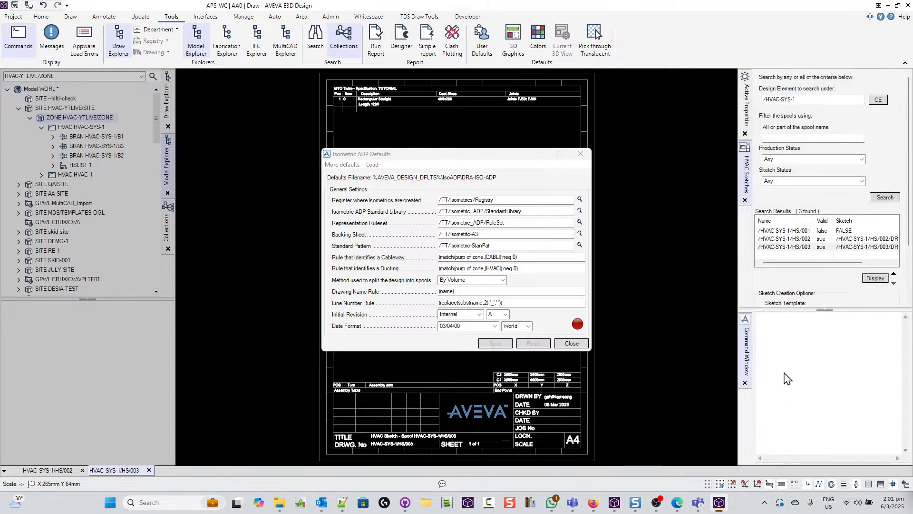
{"action": "type", "text": "q"}
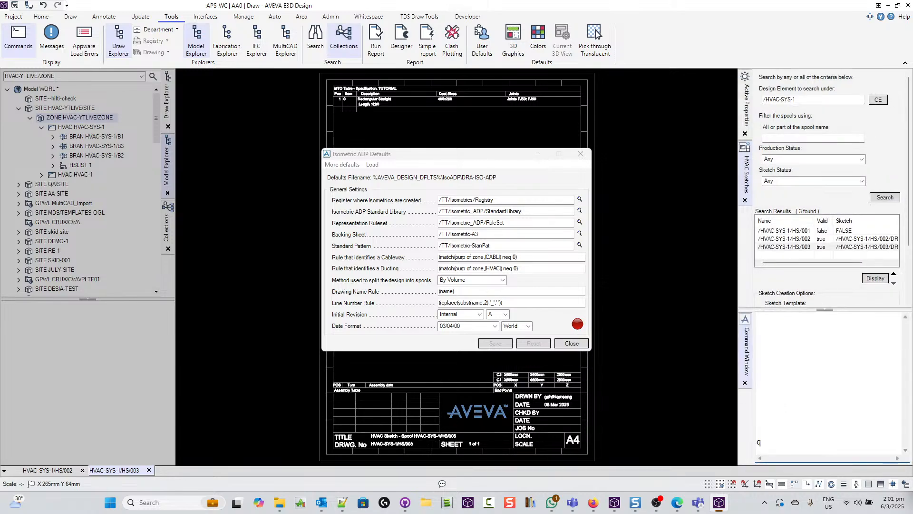
{"action": "type", "text": " purp"}
{"action": "key", "text": "Return"}
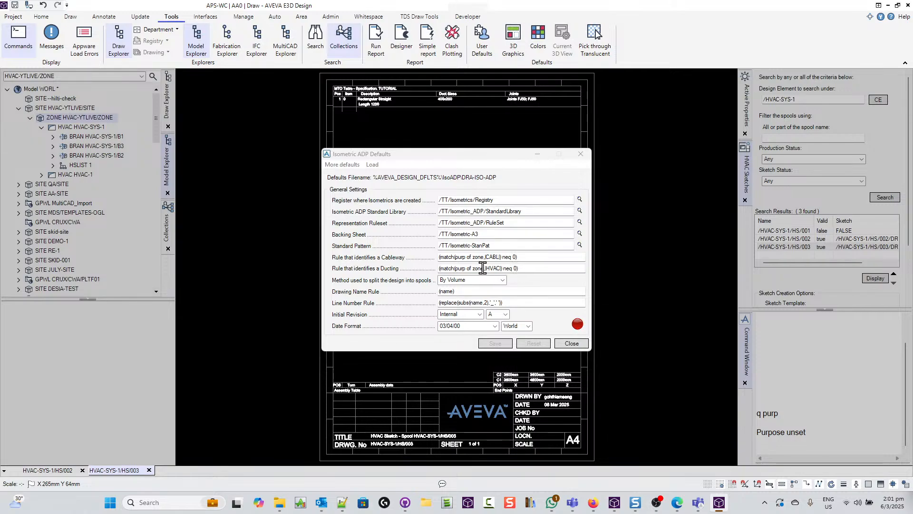
Try to change the ducting identification rule to (matchwild( name of zone , '*HVAC*' ) neq 0), keeping the spool split method By Volume.
{"action": "left_click_drag", "start_coordinate": [482, 268], "coordinate": [451, 269]}
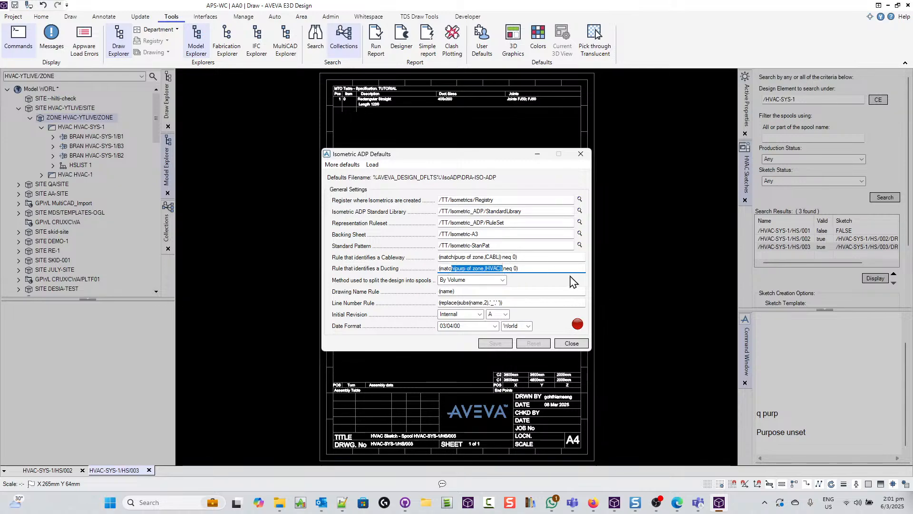
{"action": "type", "text": "hw"}
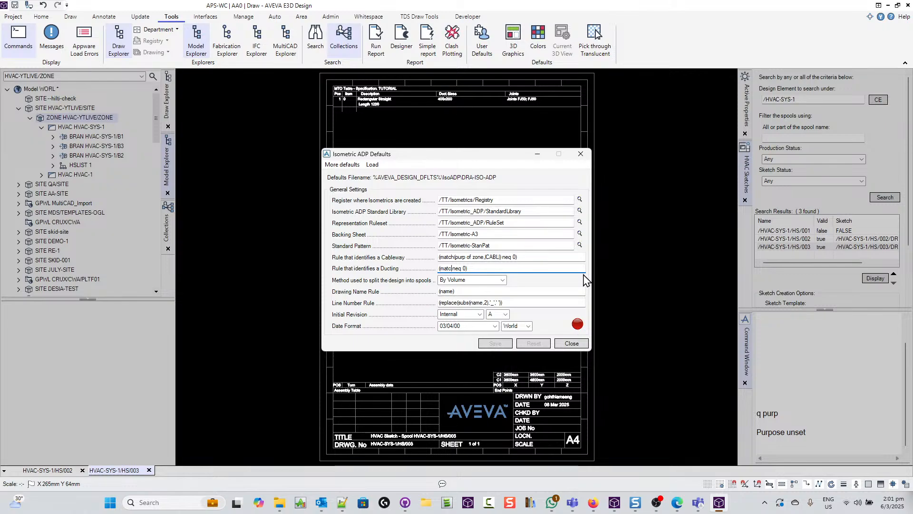
{"action": "type", "text": "ild( "}
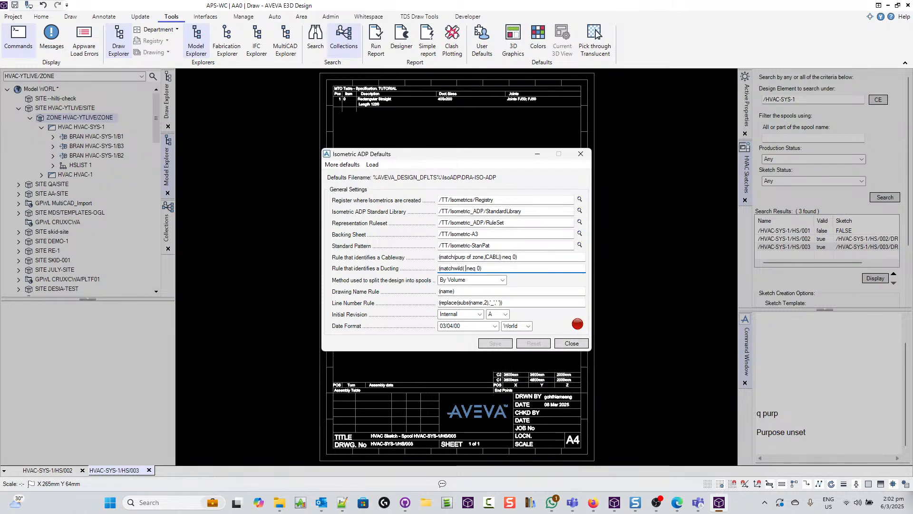
{"action": "type", "text": "name"}
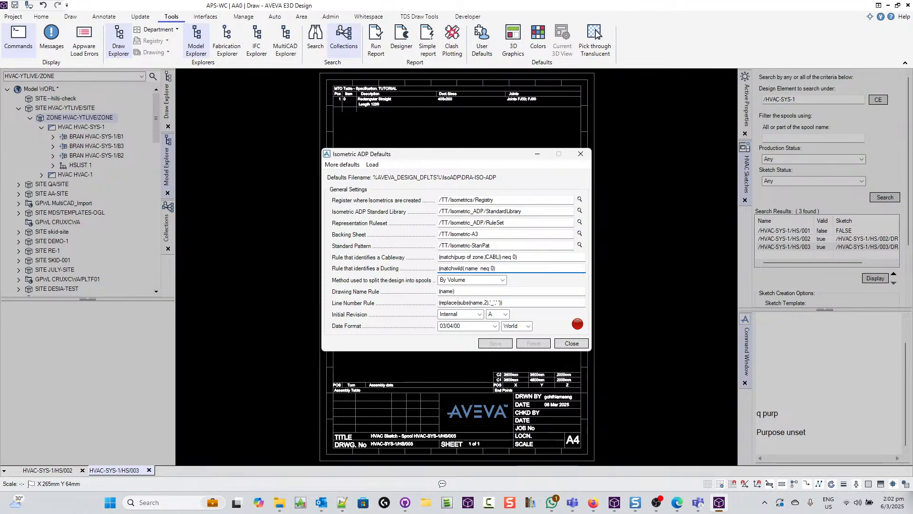
{"action": "type", "text": " of zone  "}
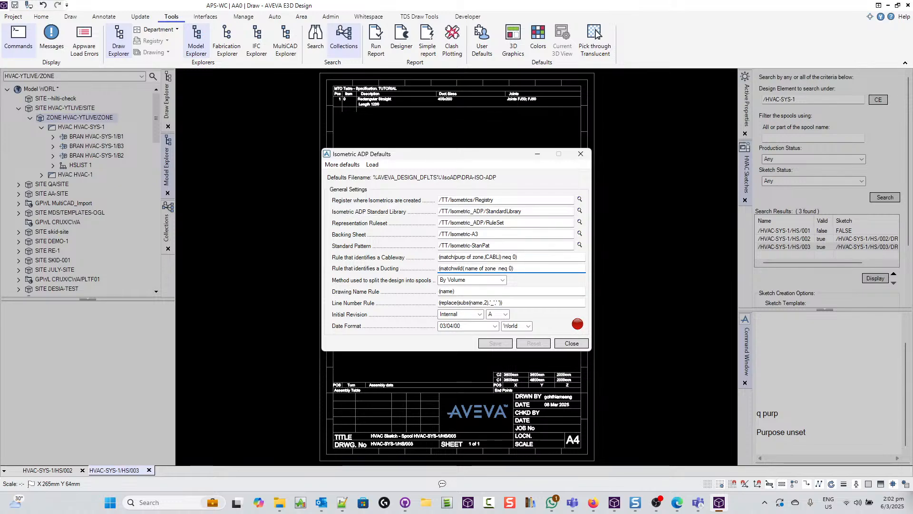
{"action": "type", "text": ", "}
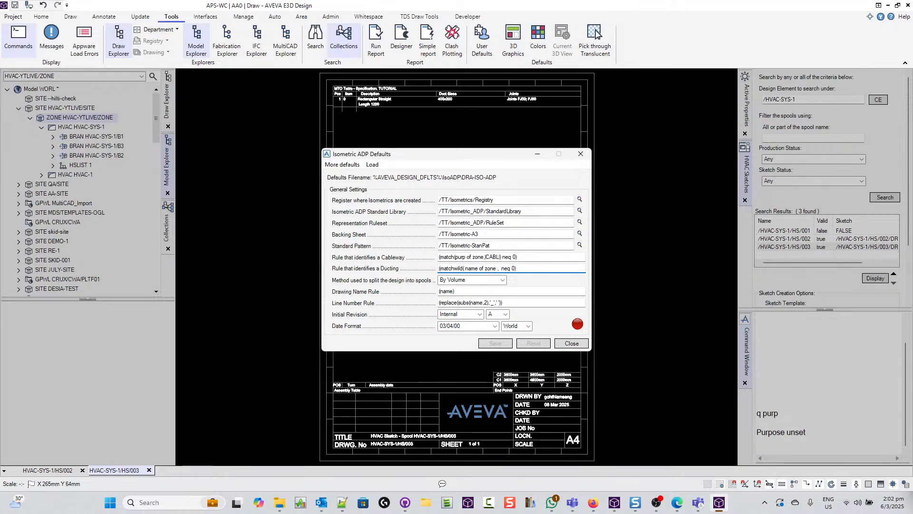
{"action": "type", "text": "'*"}
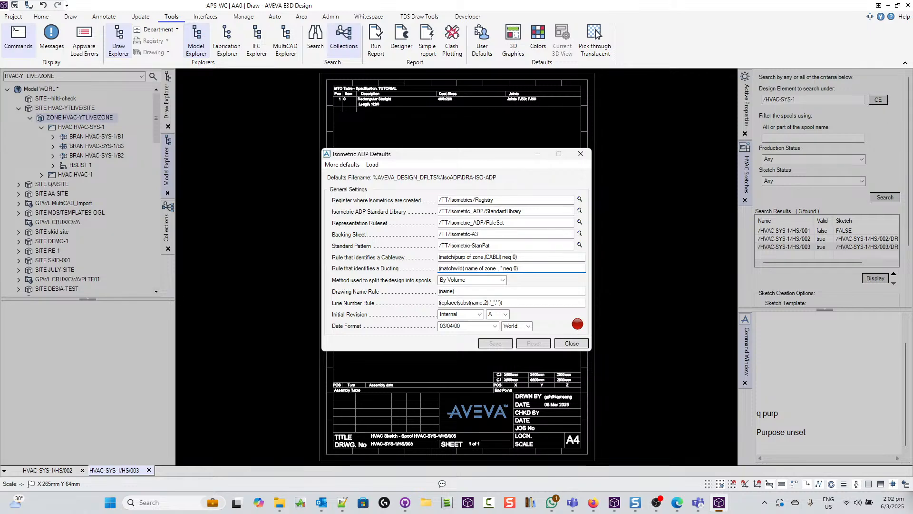
{"action": "type", "text": "HVAC"}
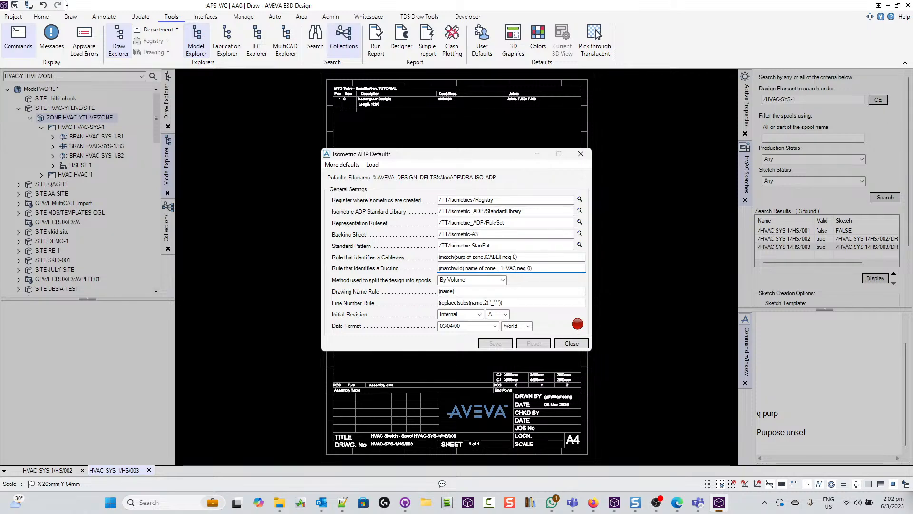
{"action": "type", "text": "*'"}
{"action": "left_click", "coordinate": [480, 281]}
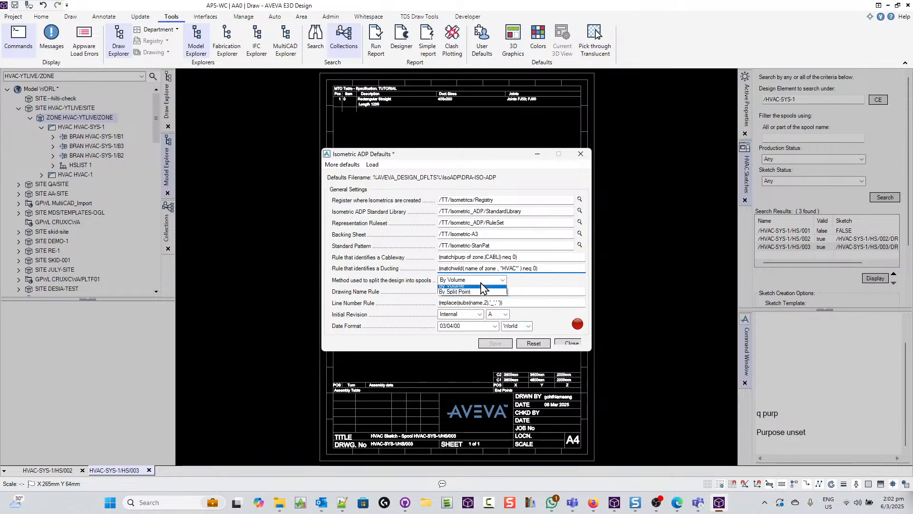
{"action": "left_click", "coordinate": [566, 268]}
{"action": "key", "text": "Tab"}
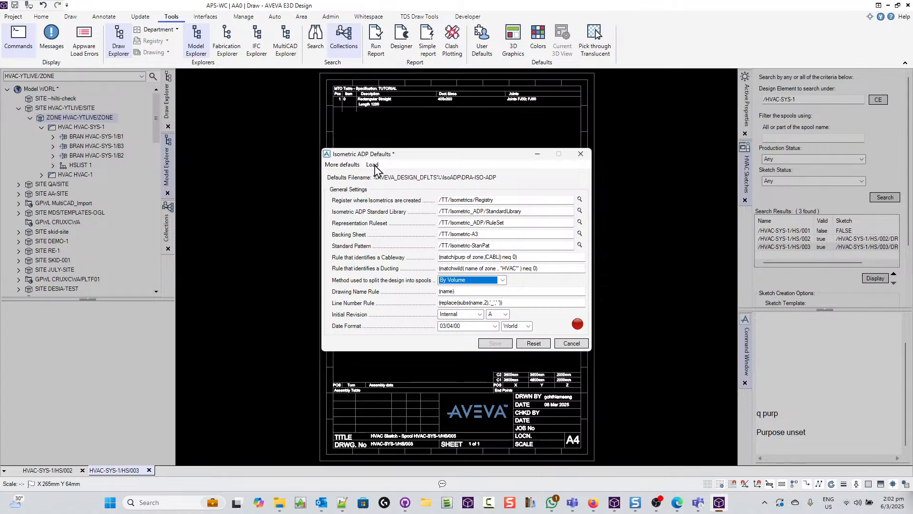
{"action": "left_click", "coordinate": [560, 268]}
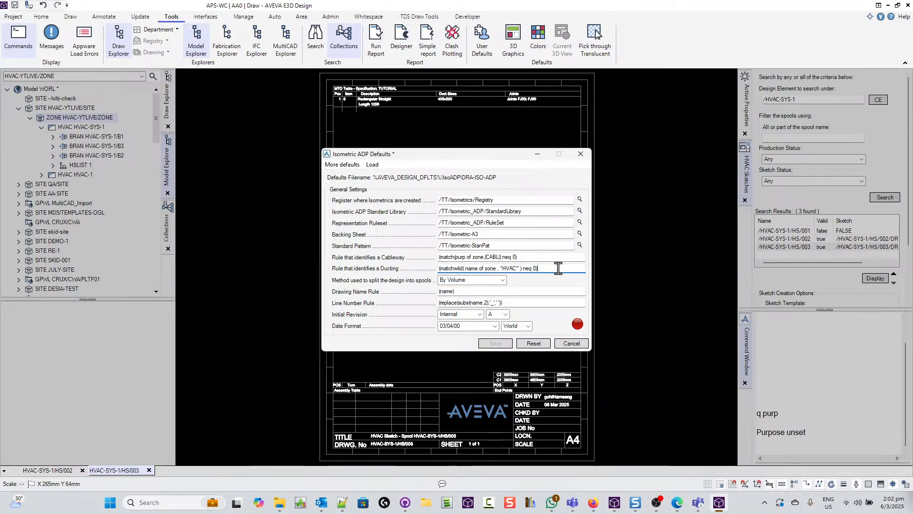
Create the isometric registry hierarchy from the red status indicator, choosing MDS/DRAFT as the database for the registry.
{"action": "left_click", "coordinate": [577, 325]}
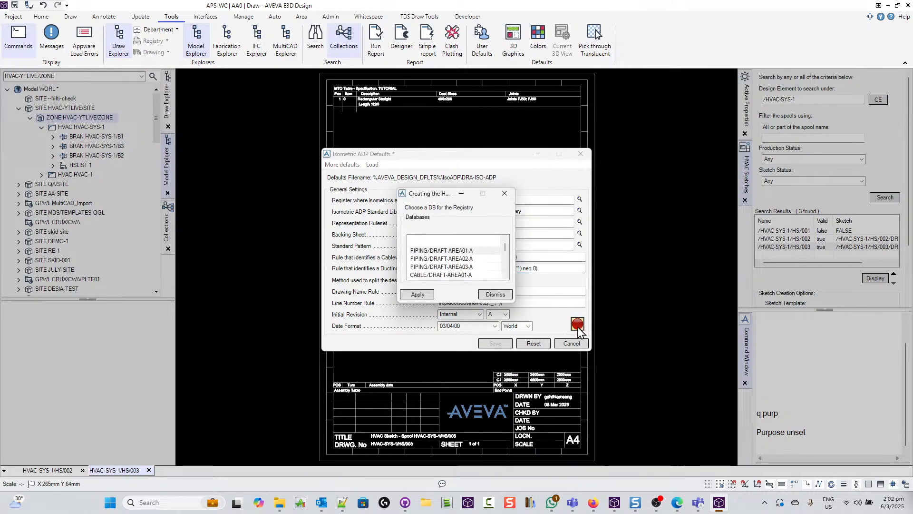
{"action": "left_click", "coordinate": [447, 252]}
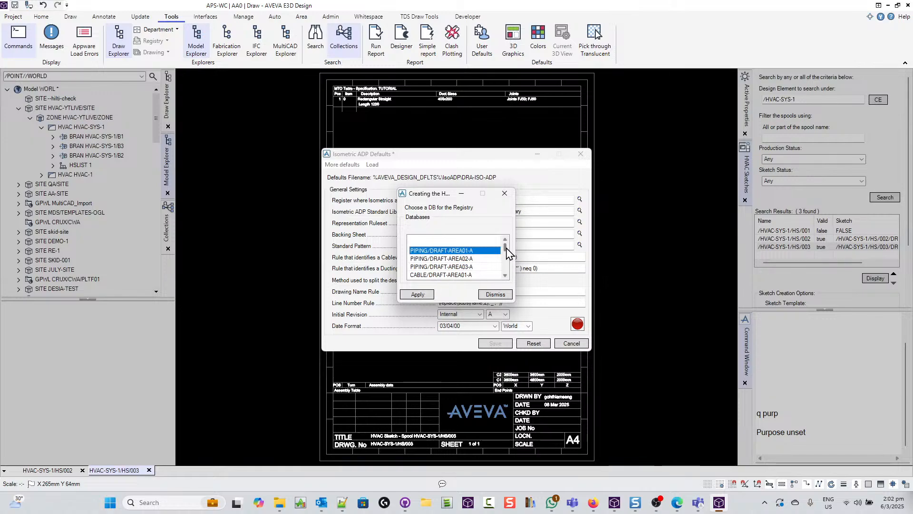
{"action": "left_click_drag", "start_coordinate": [505, 248], "coordinate": [505, 280]}
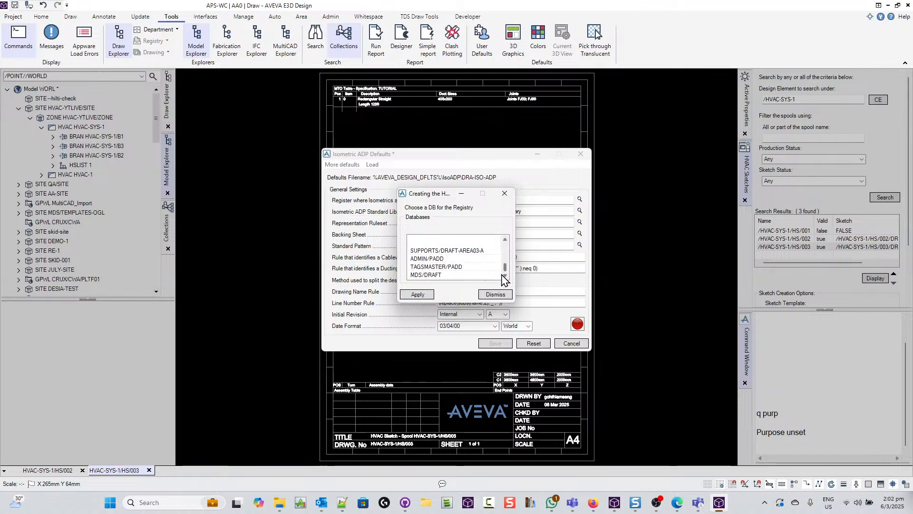
{"action": "left_click", "coordinate": [426, 275]}
{"action": "left_click", "coordinate": [418, 293]}
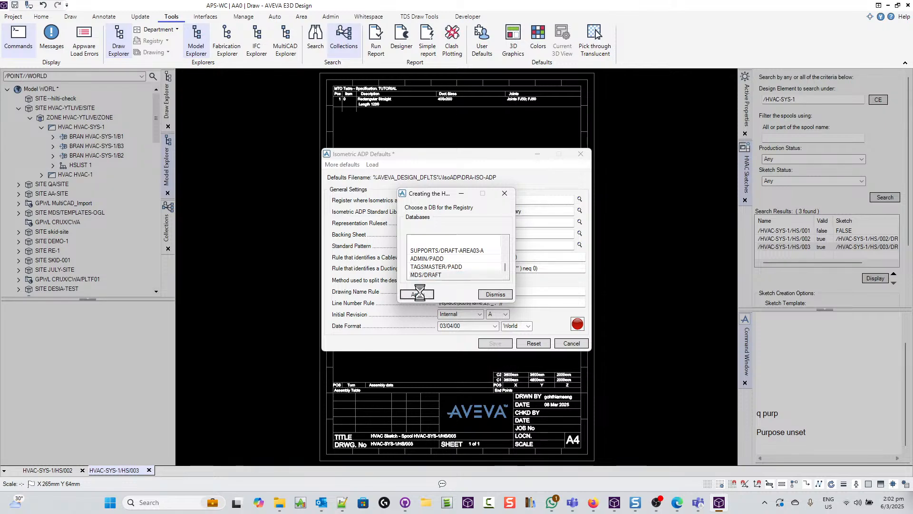
{"action": "left_click", "coordinate": [495, 295]}
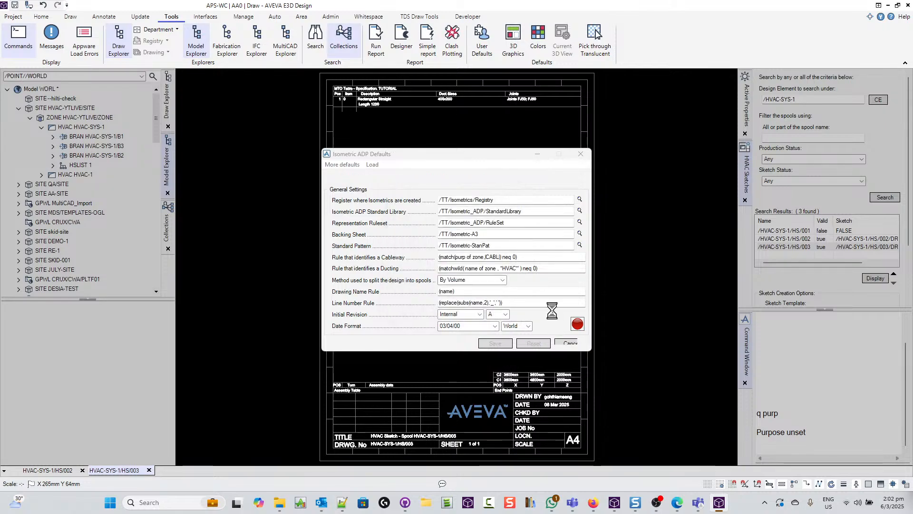
{"action": "left_click", "coordinate": [520, 268]}
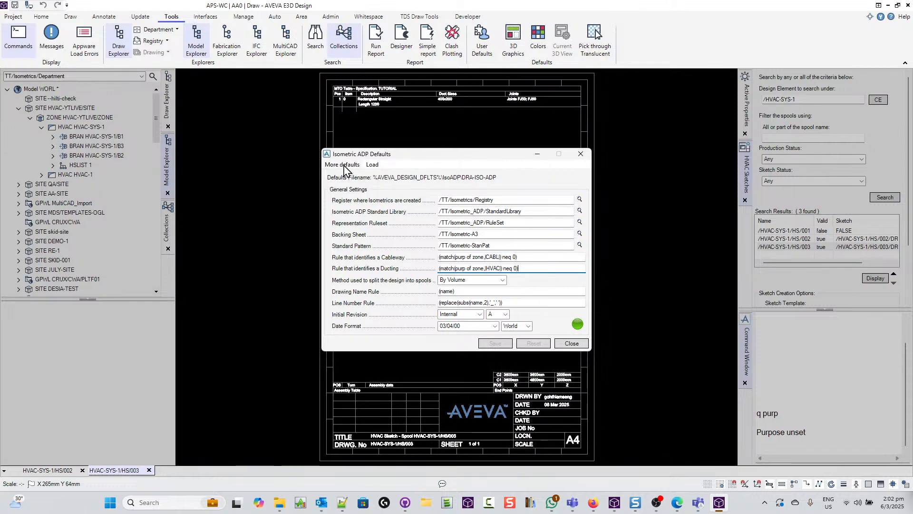
{"action": "left_click", "coordinate": [370, 165]}
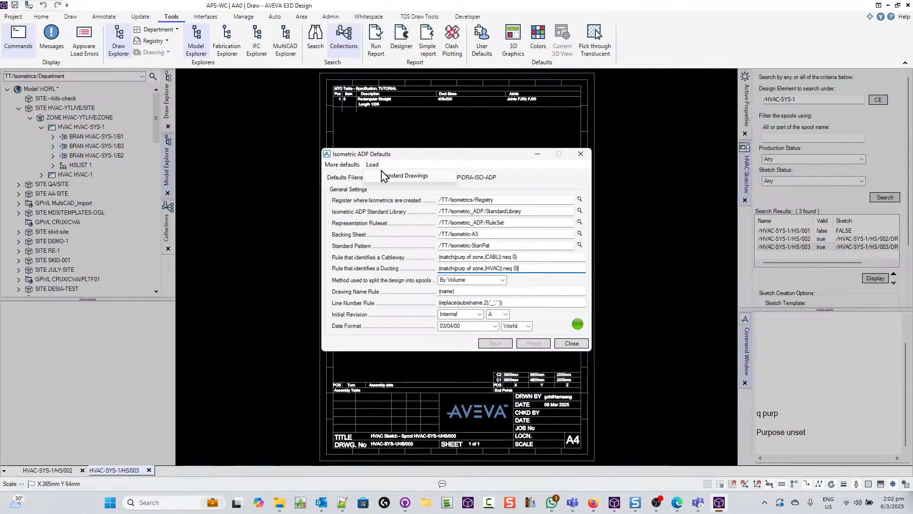
{"action": "left_click", "coordinate": [528, 265]}
{"action": "left_click_drag", "start_coordinate": [528, 266], "coordinate": [426, 256]}
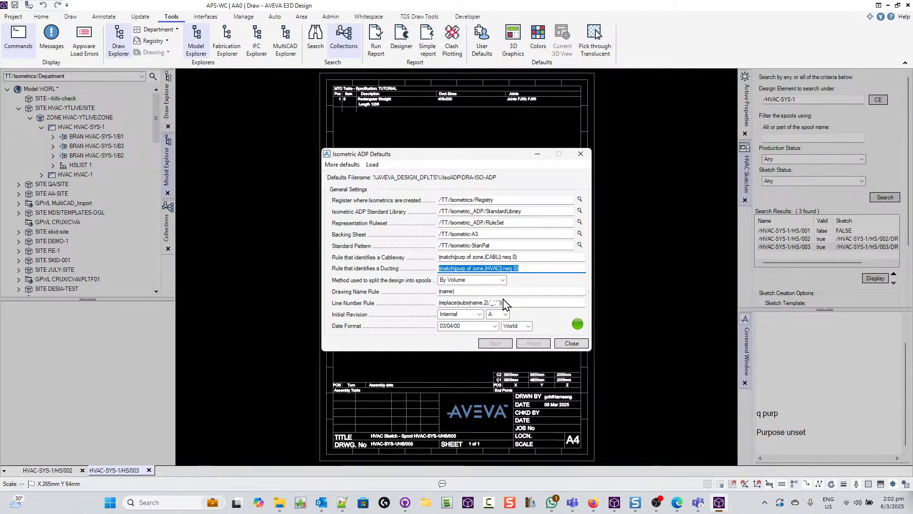
{"action": "left_click", "coordinate": [375, 165]}
{"action": "left_click", "coordinate": [534, 193]}
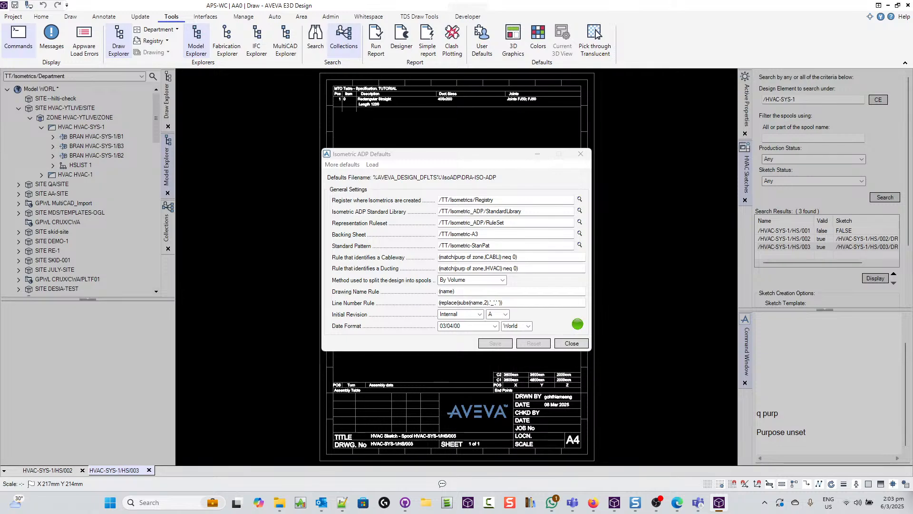
{"action": "key", "text": "alt+Tab"}
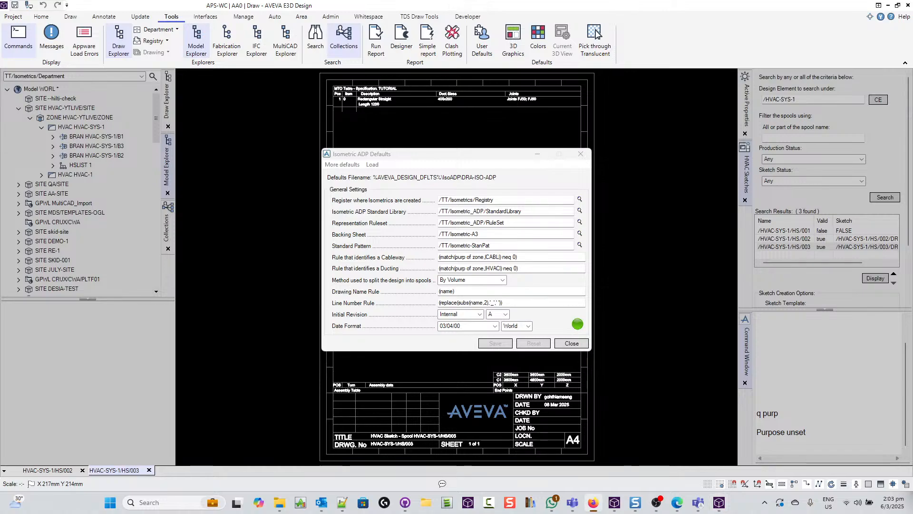